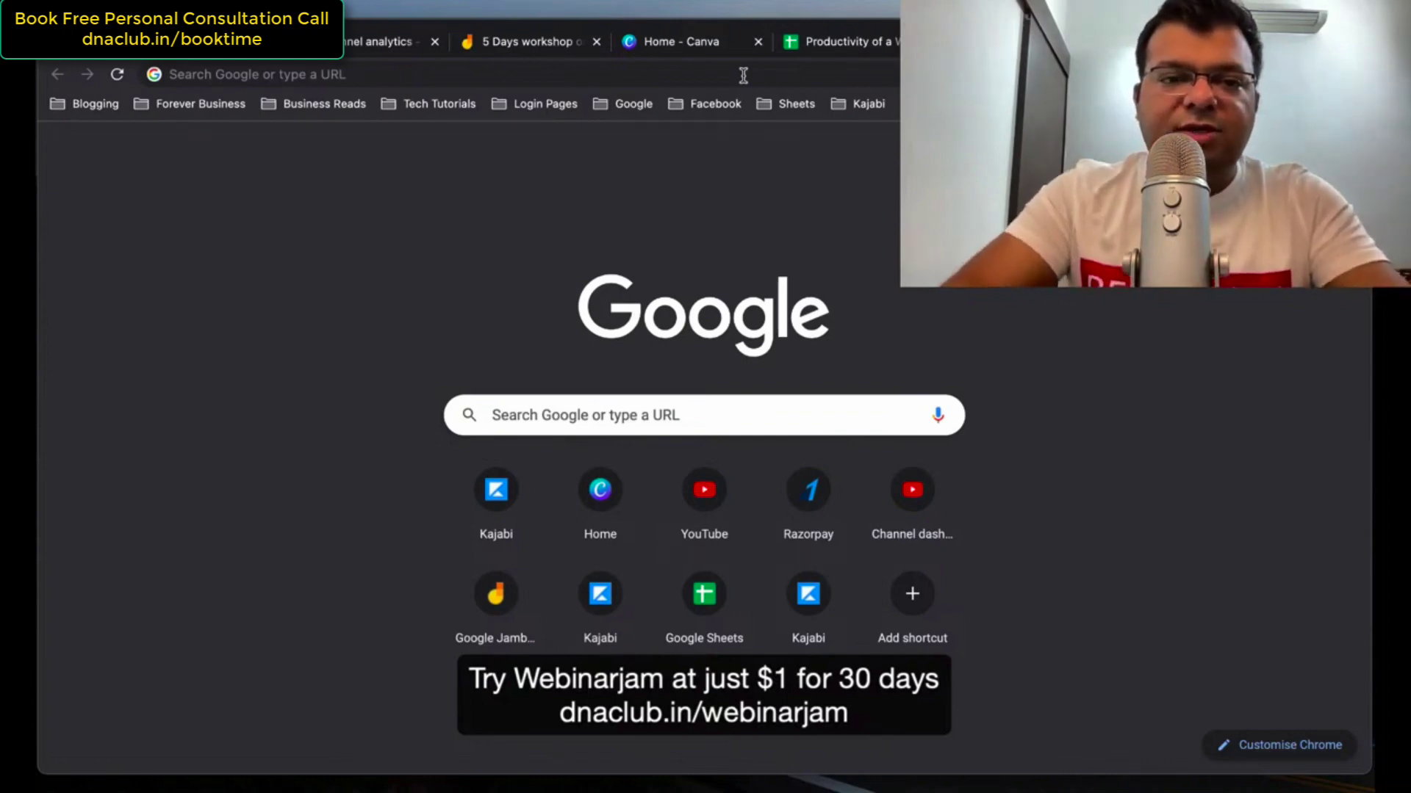
Open the WebinarJam trial pricing page at dnaclub.in/webinarjam.
click(743, 75)
text(dna)
key(BackSpace)
key(BackSpace)
key(BackSpace)
text(d)
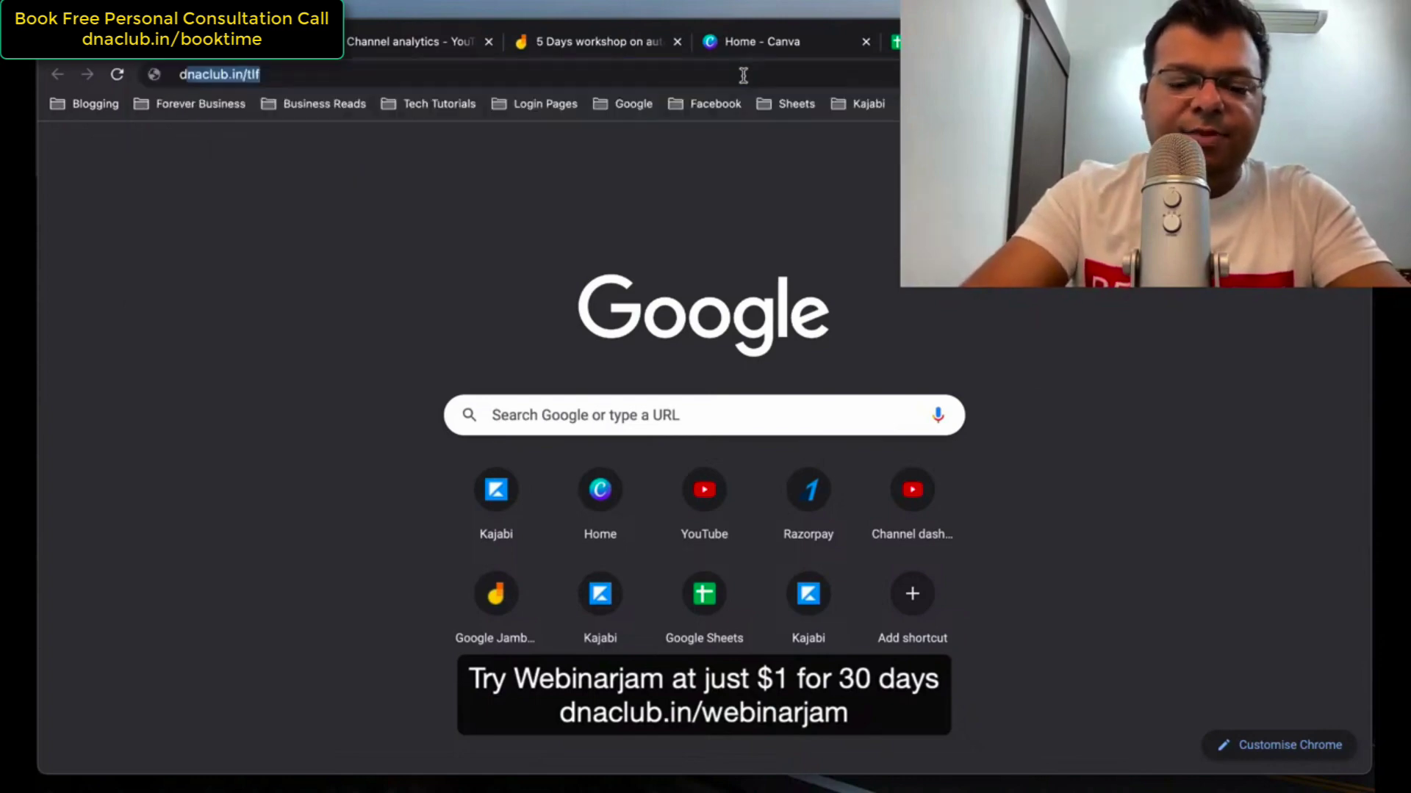
text(naclub.in/)
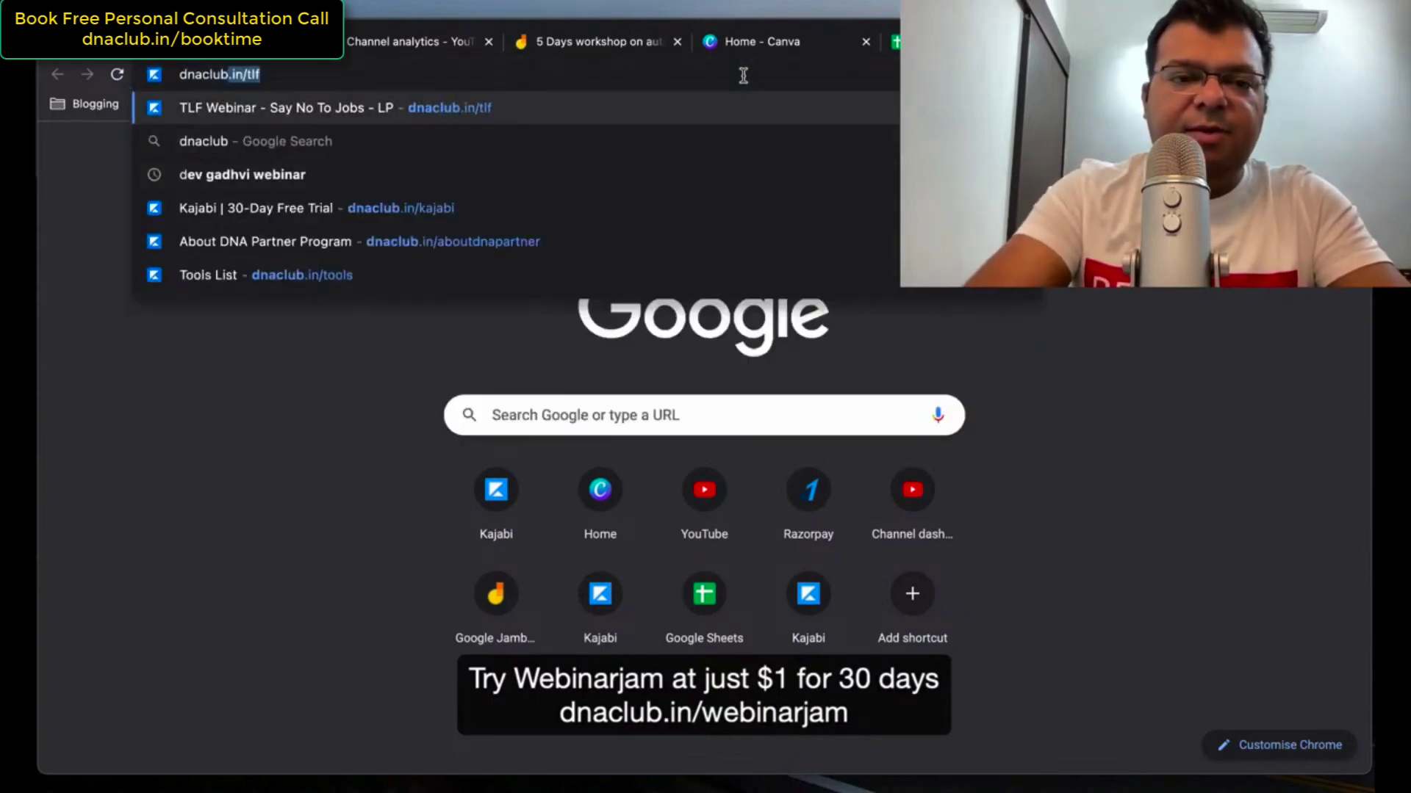
text(t)
key(BackSpace)
text(webinarjam)
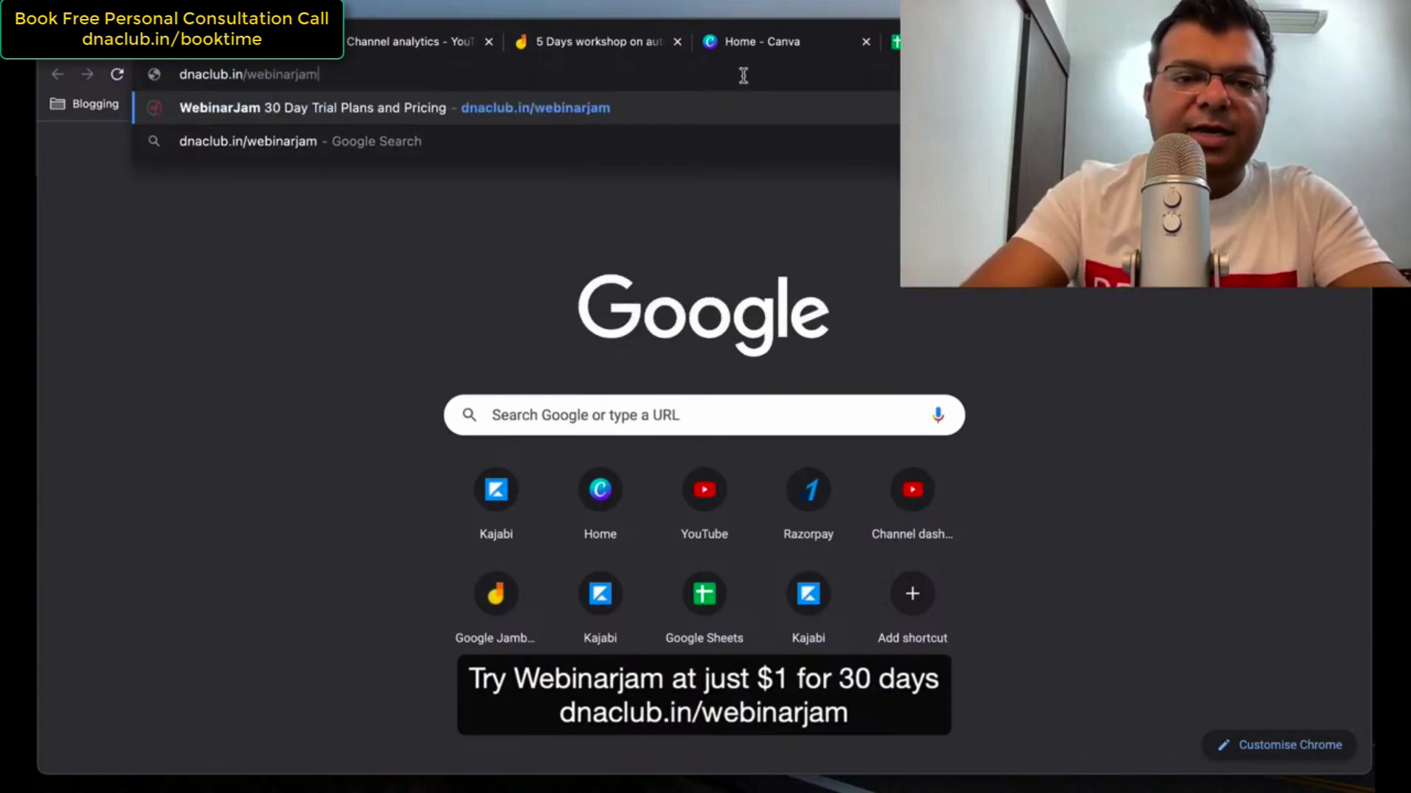
key(Return)
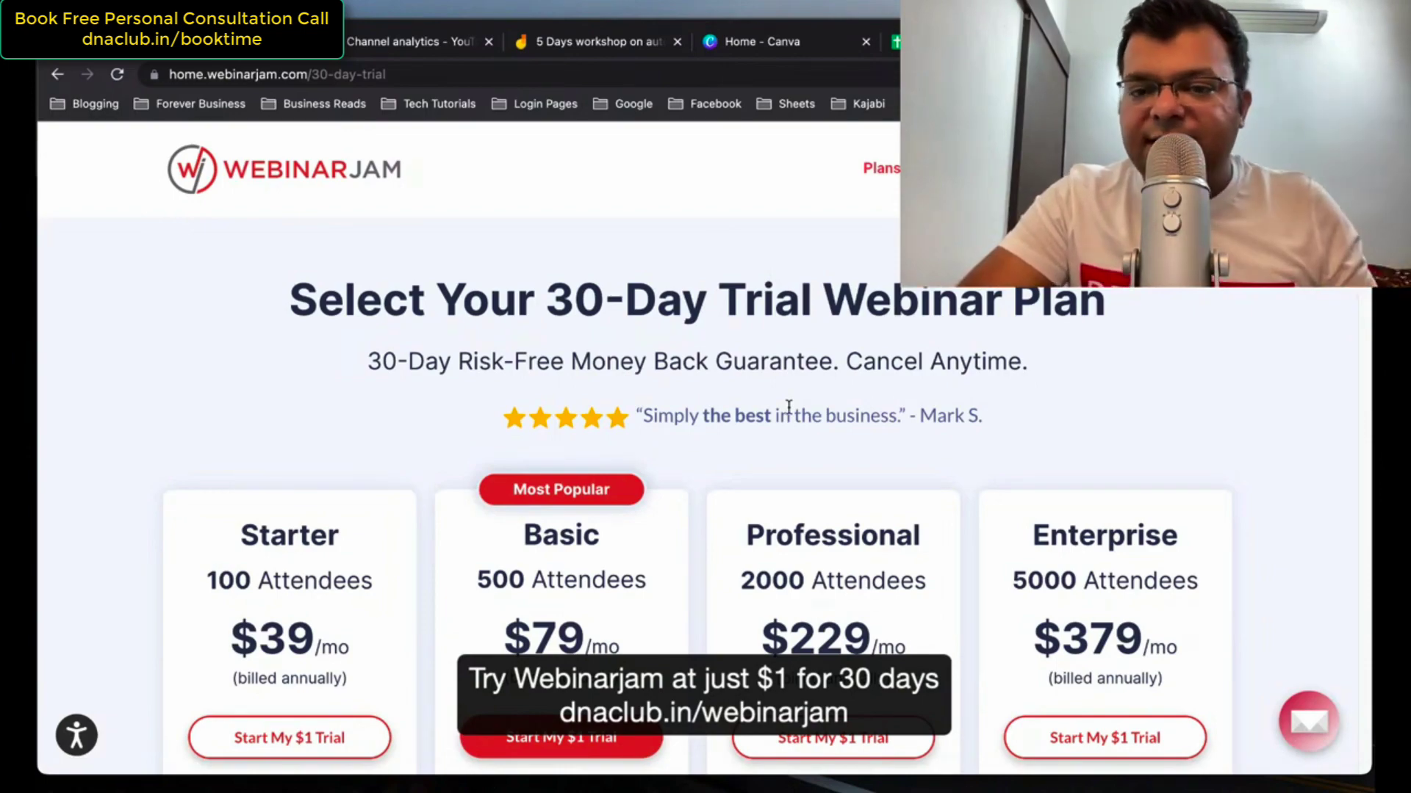
Compare the trial plans' attendee limits and prices, focusing on the Basic plan's monthly price and billing terms.
scroll(788, 406, down, 3)
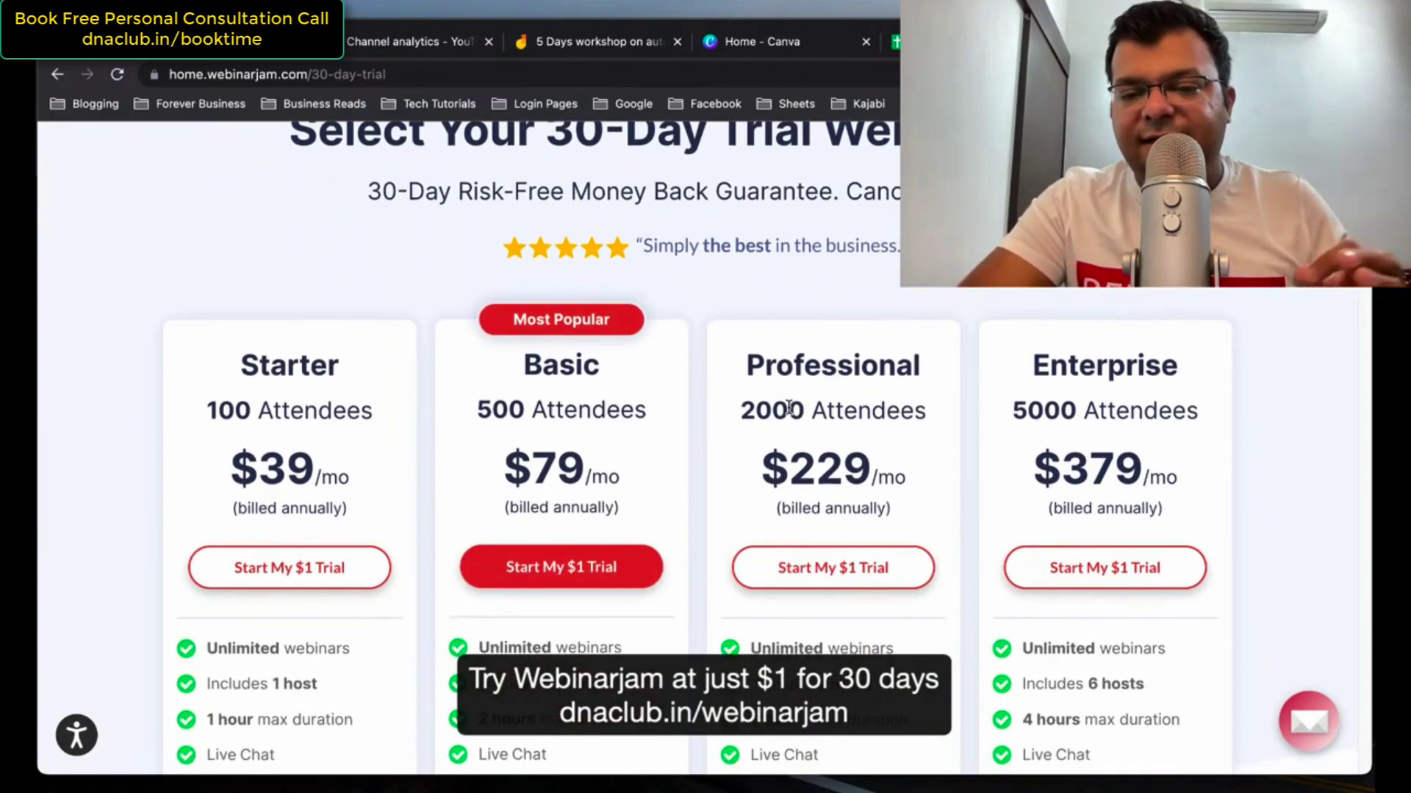
scroll(788, 406, up, 3)
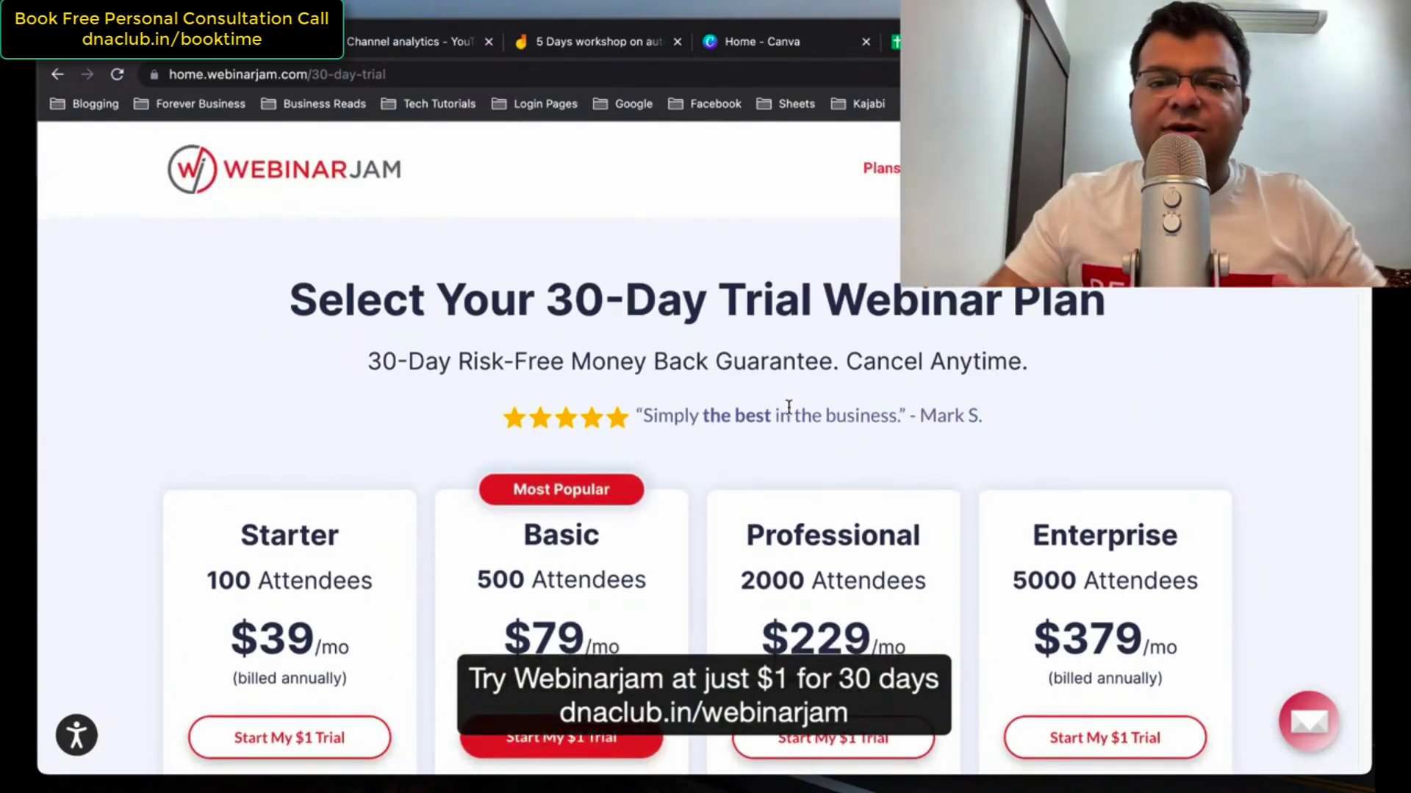
scroll(788, 406, down, 3)
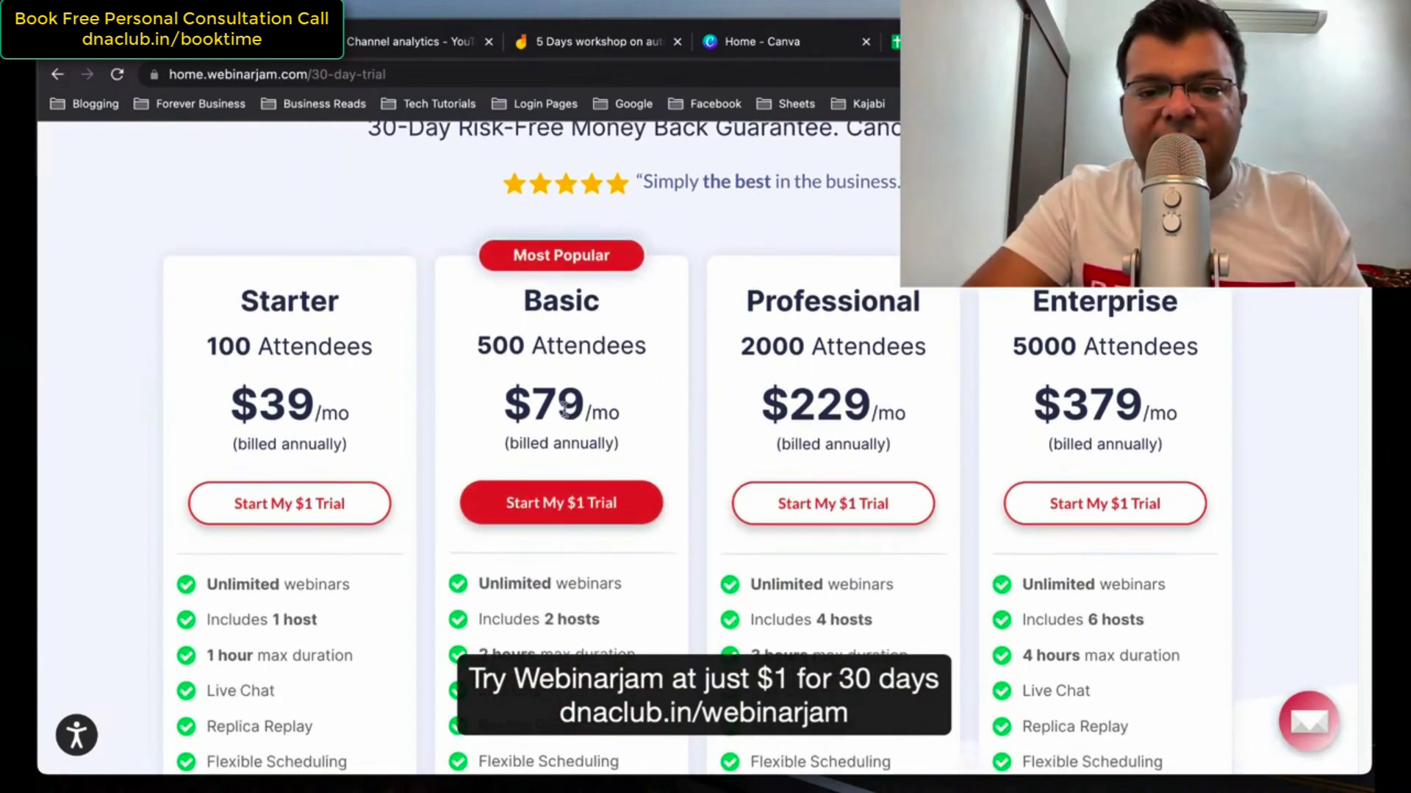
drag(532, 402, 586, 403)
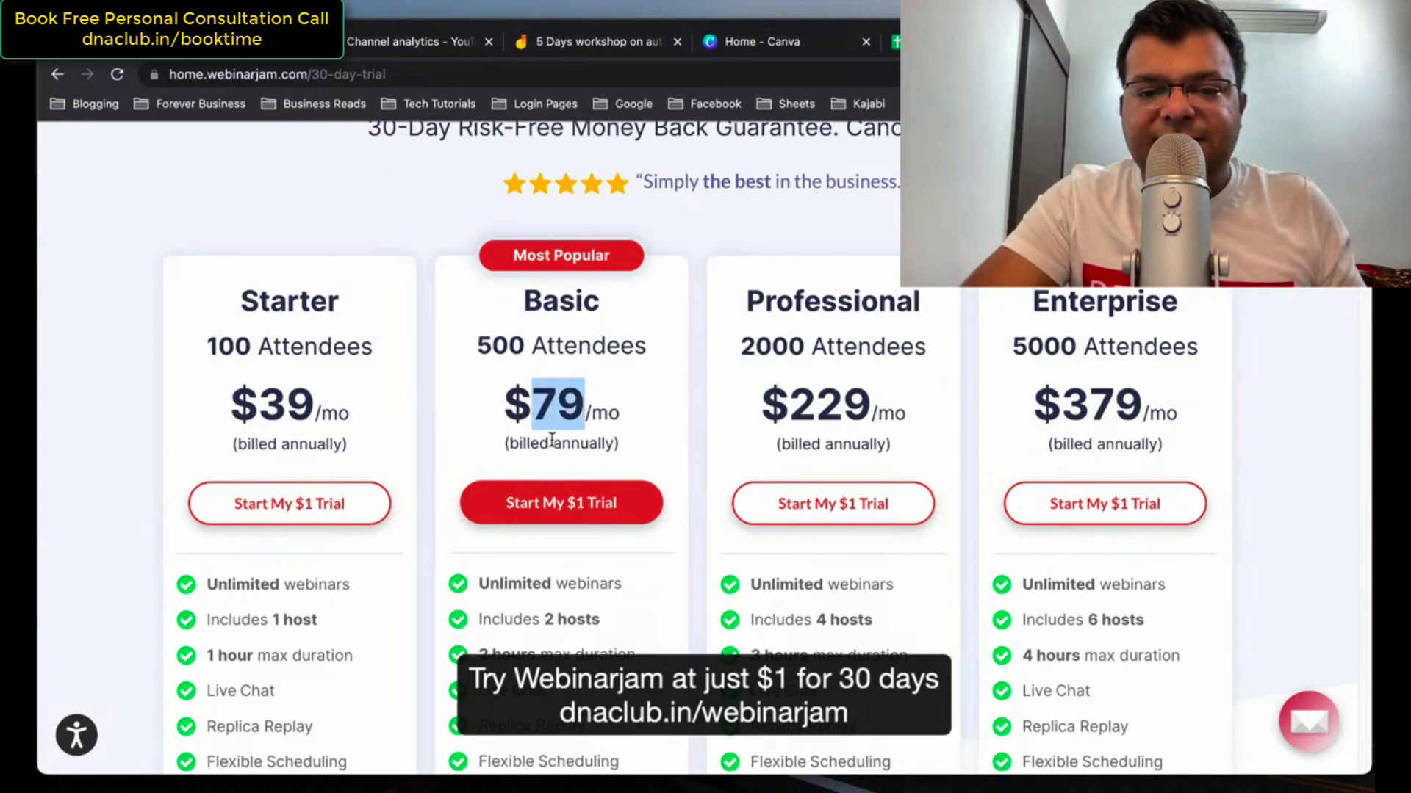
drag(530, 443, 592, 441)
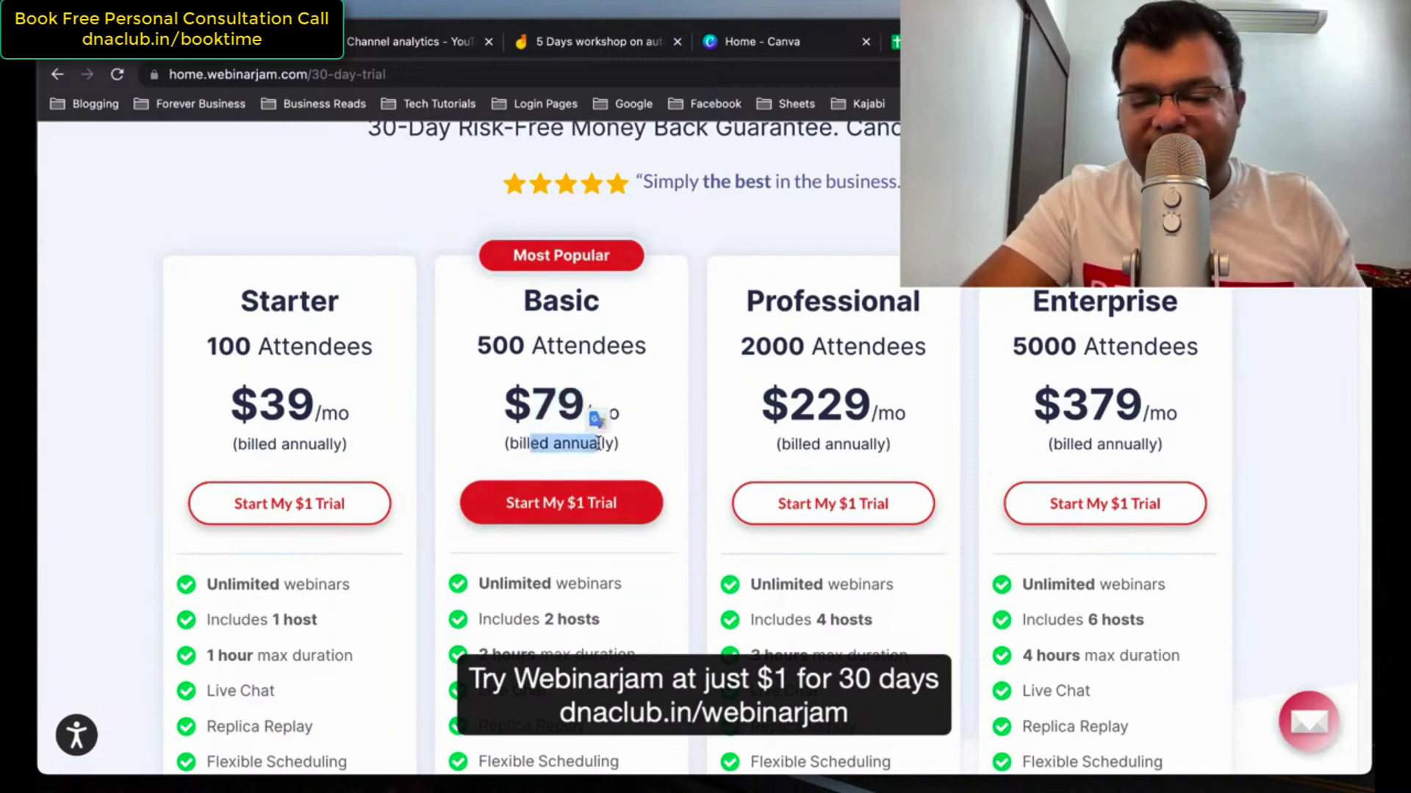
click(664, 409)
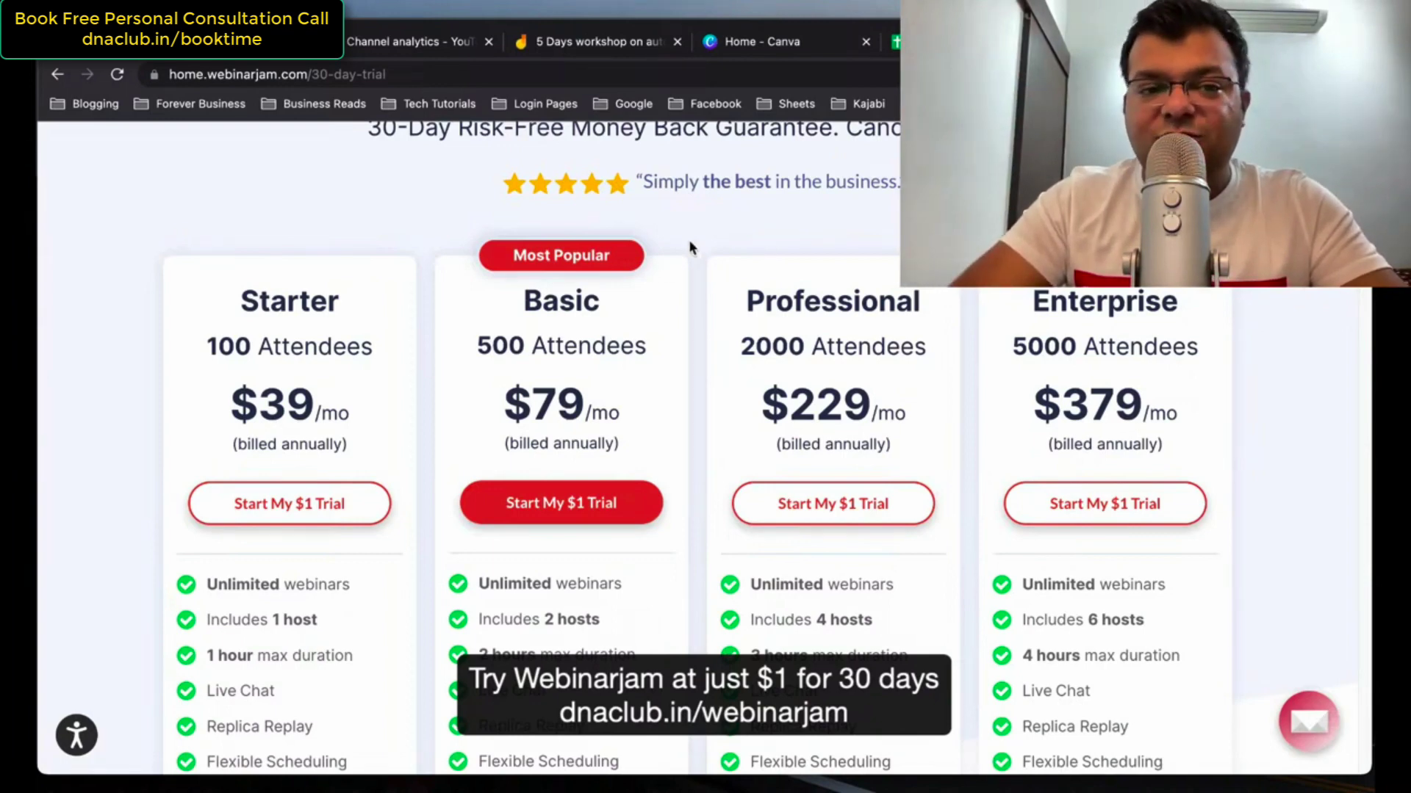
Examine the Basic plan's feature list, including its hosts, maximum duration and Automated Webinars.
scroll(689, 245, down, 3)
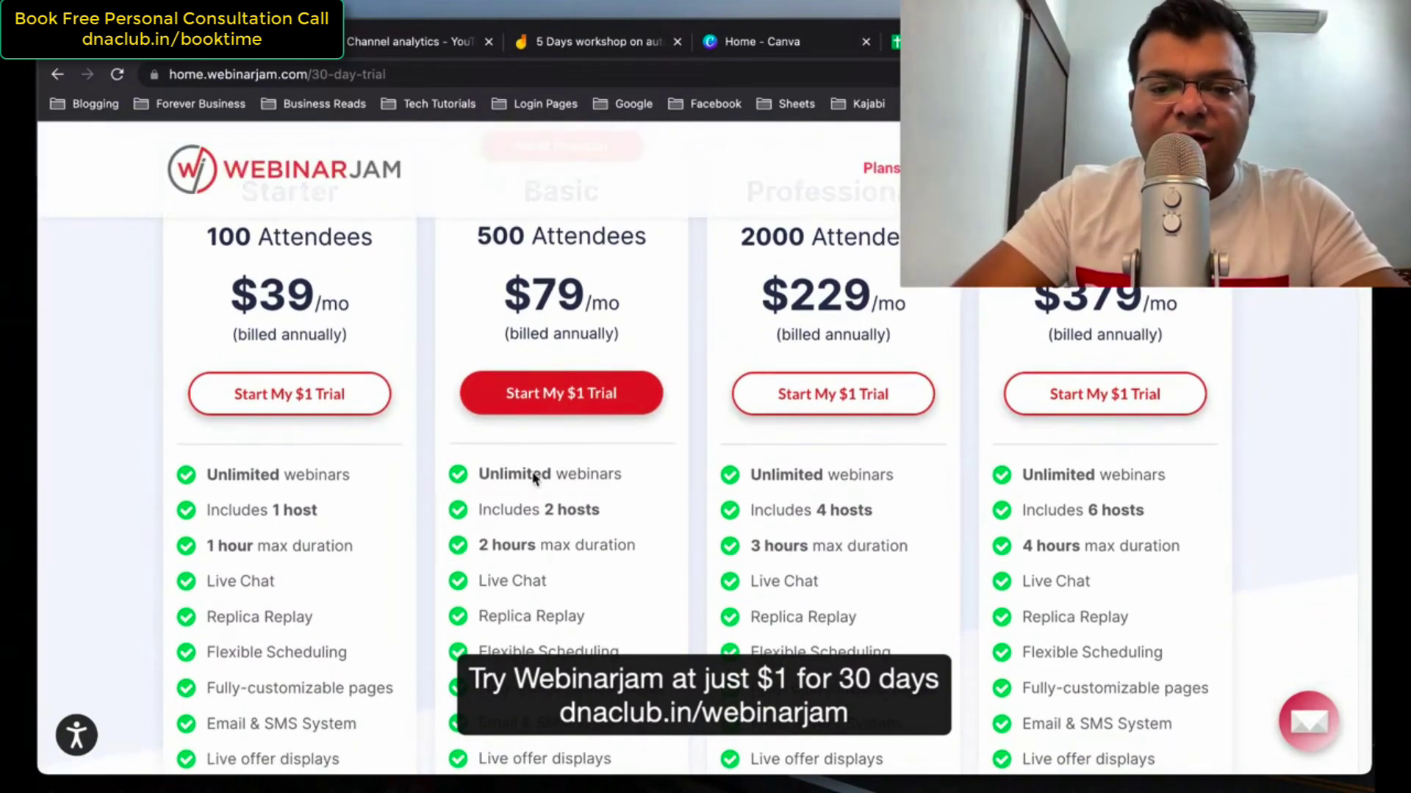
drag(532, 474, 601, 510)
click(541, 507)
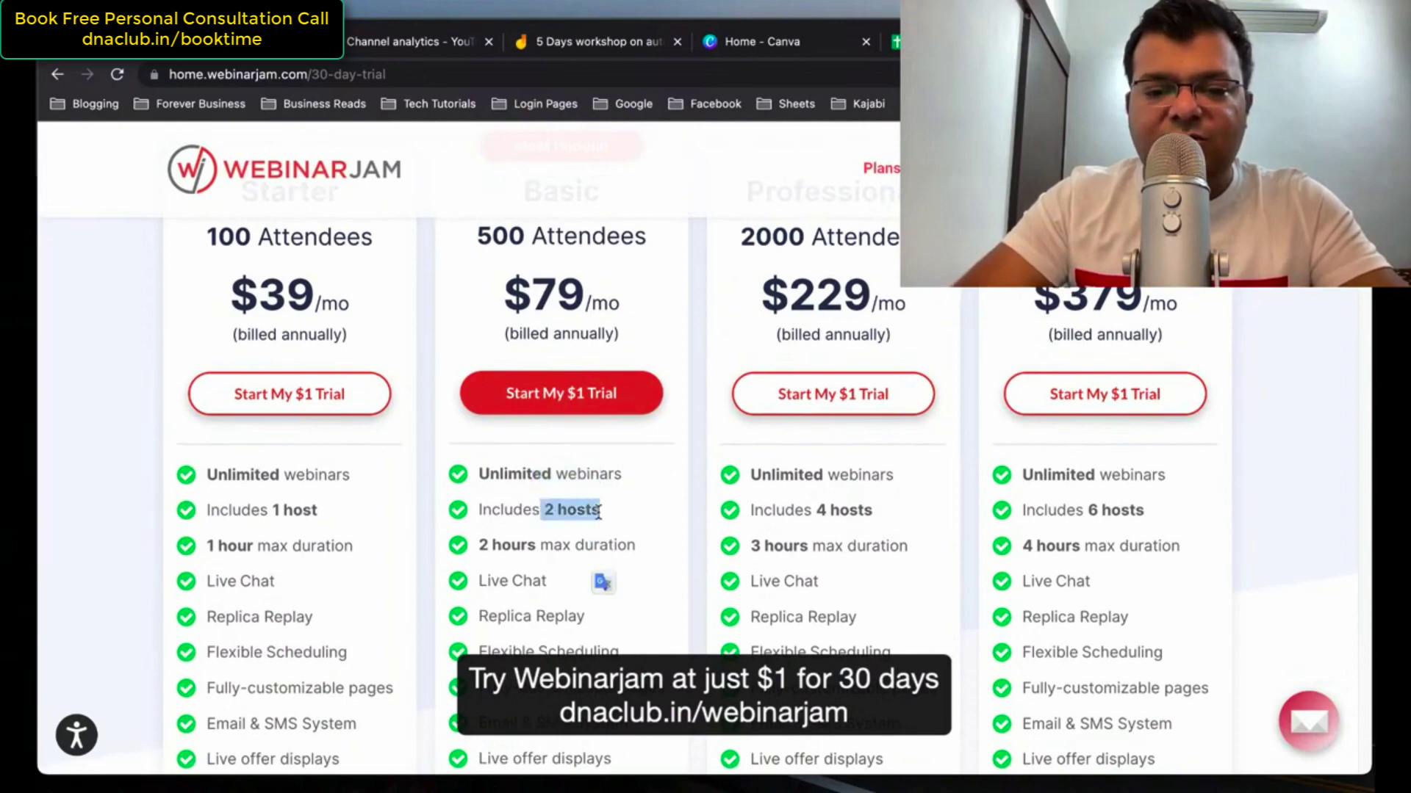
drag(491, 545, 614, 547)
scroll(614, 548, down, 9)
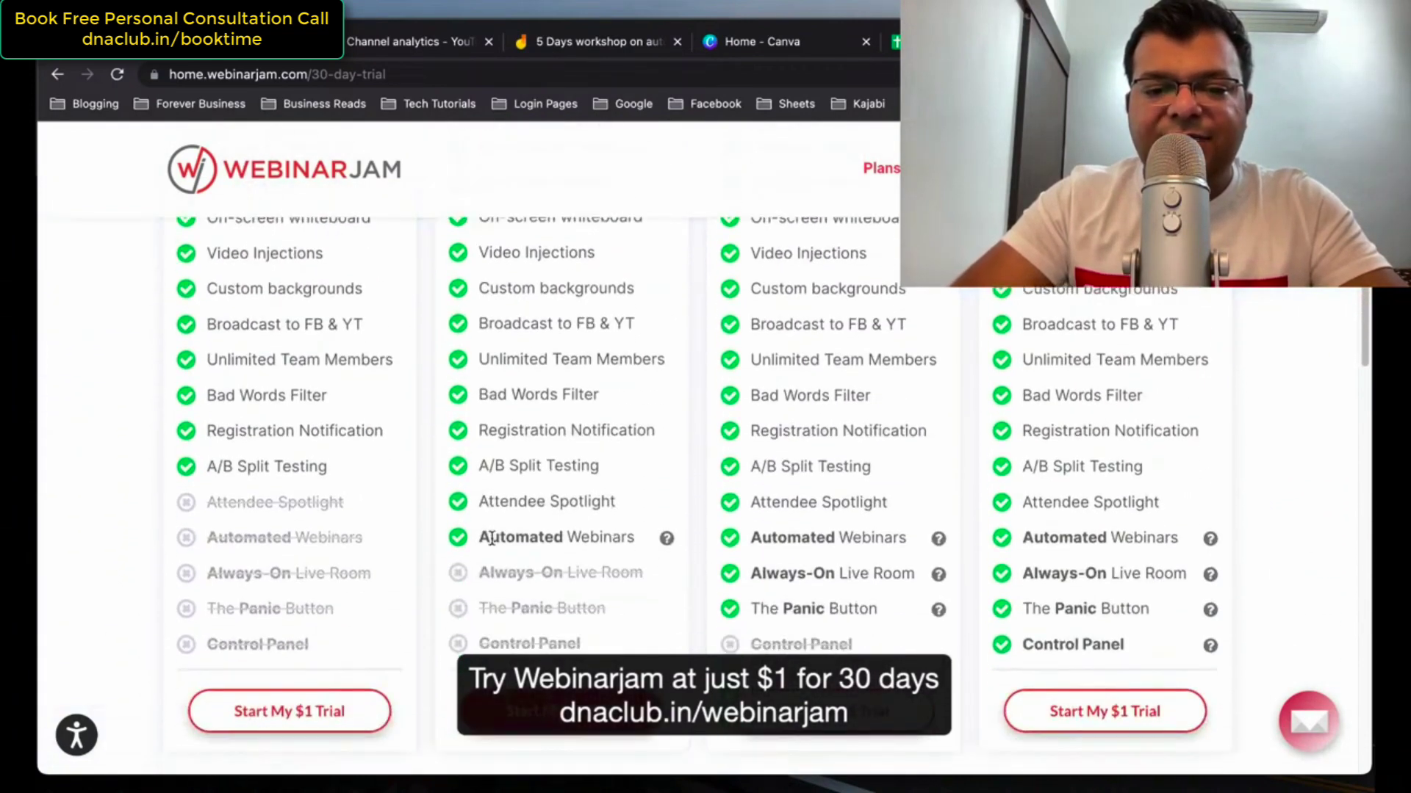
drag(478, 537, 645, 540)
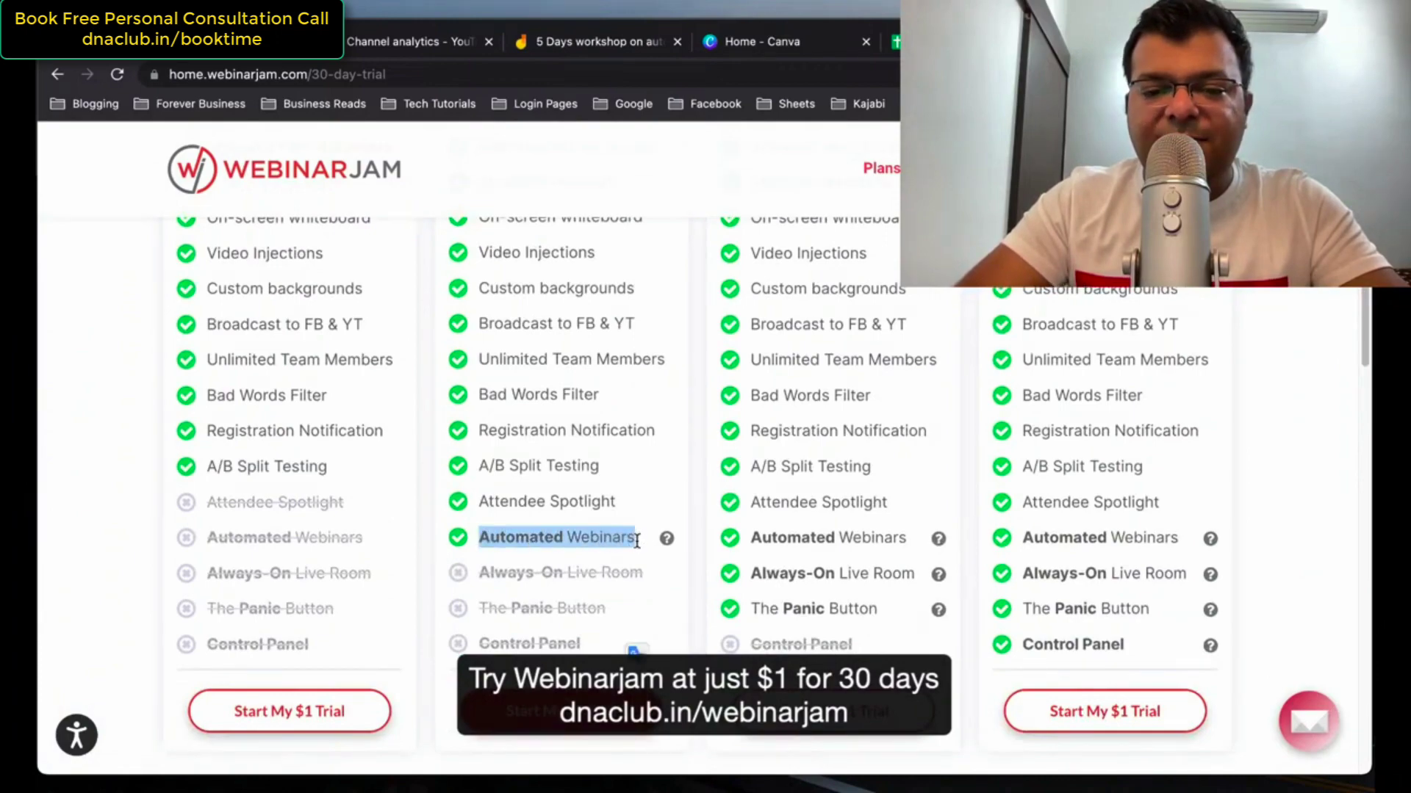
click(616, 544)
scroll(613, 542, up, 6)
scroll(612, 542, up, 6)
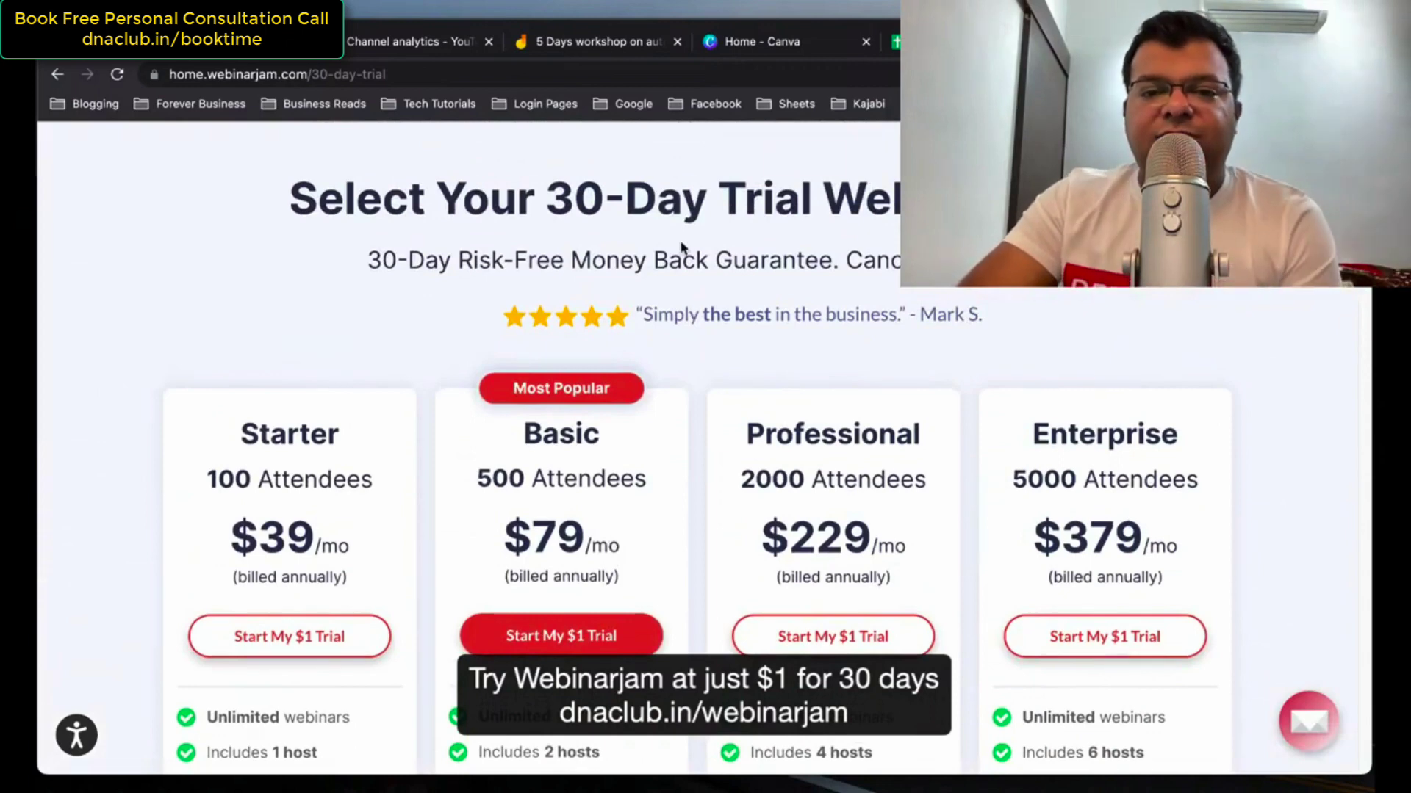
Load the WebinarJam and EverWebinar product selection page at app.webinarjam.com.
click(597, 72)
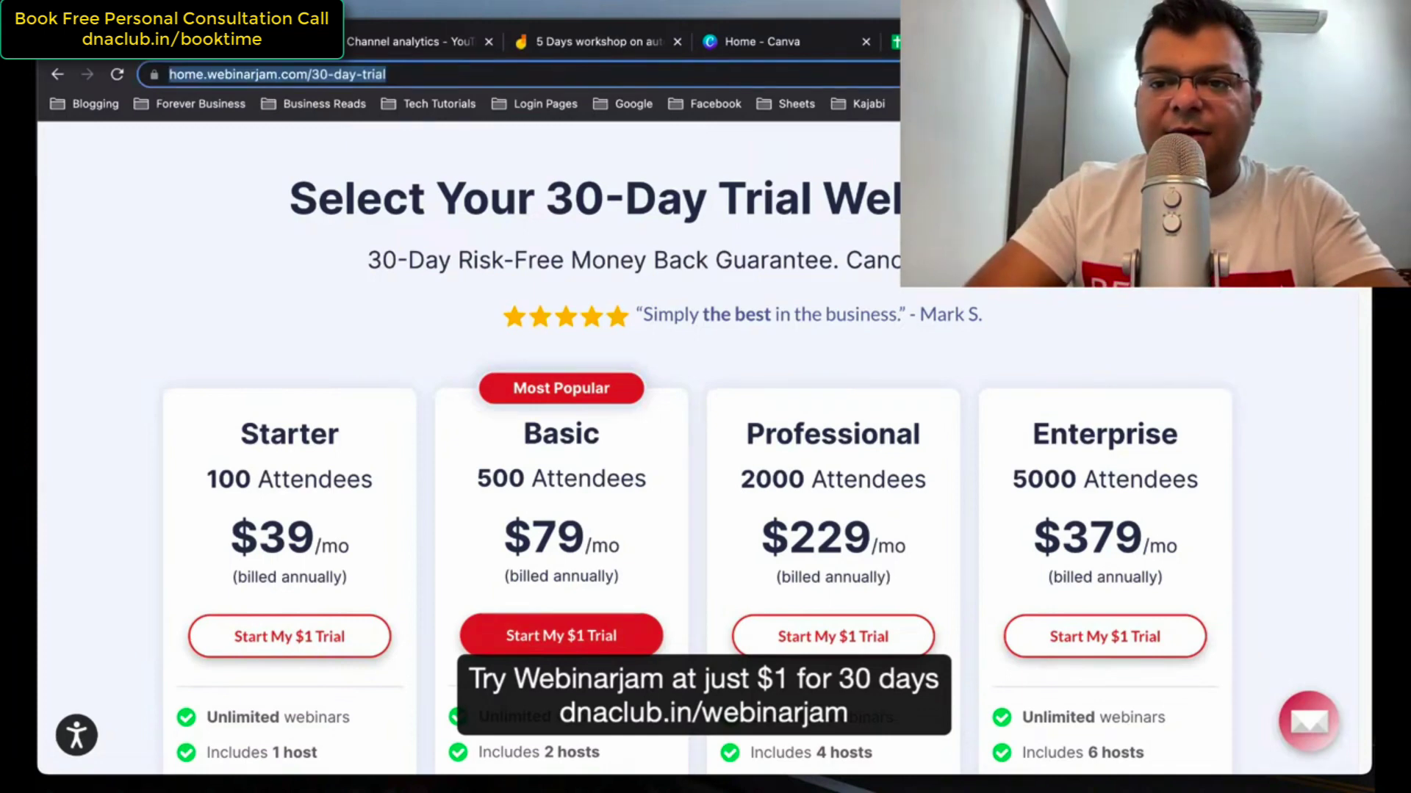
text(app.webinarjam.com/#_ga=2.10671092.1155500983.1663911228-1966579417.1662030233)
key(Return)
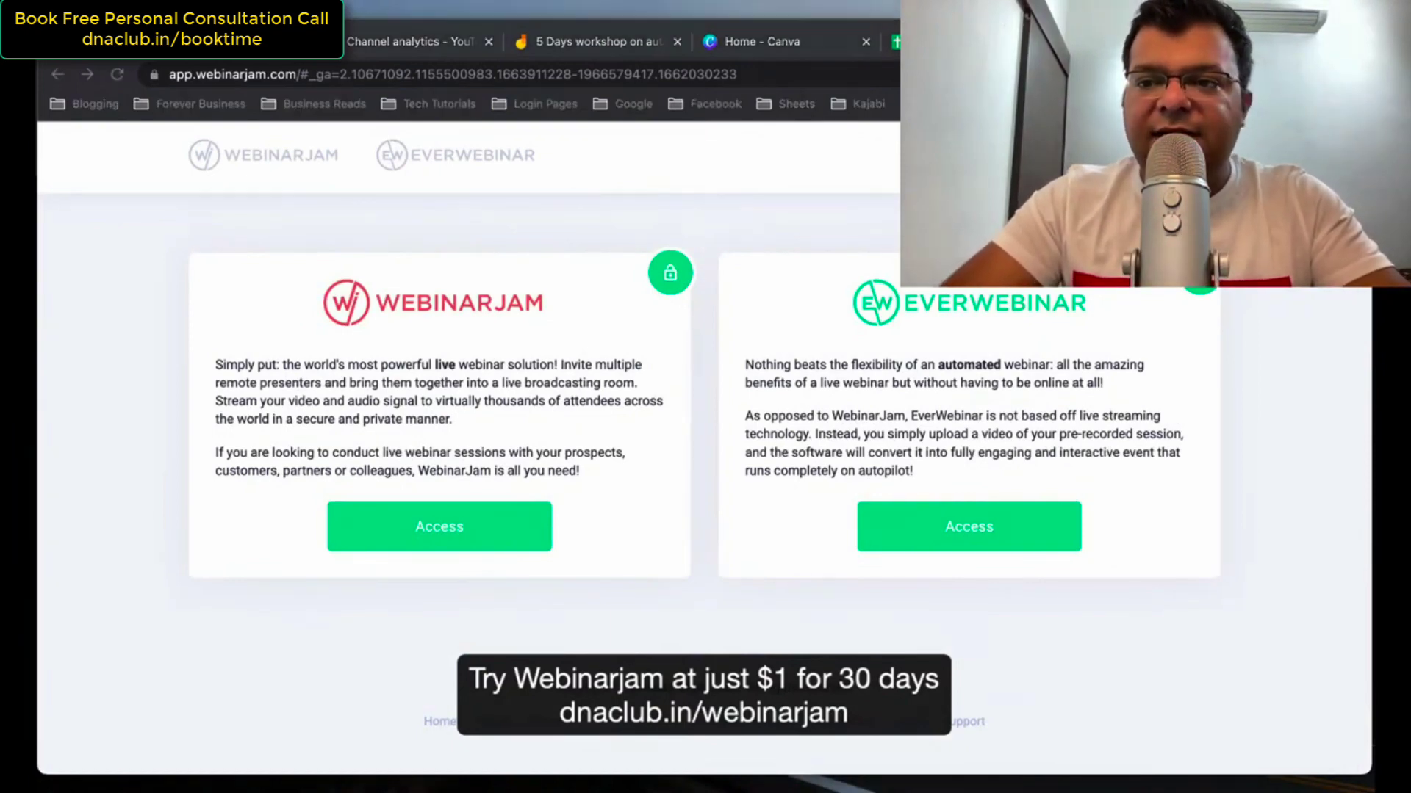
Search Google for webinarjam in a new browser tab and open the official home.webinarjam.com site.
key(ctrl+t)
text(webinarjam)
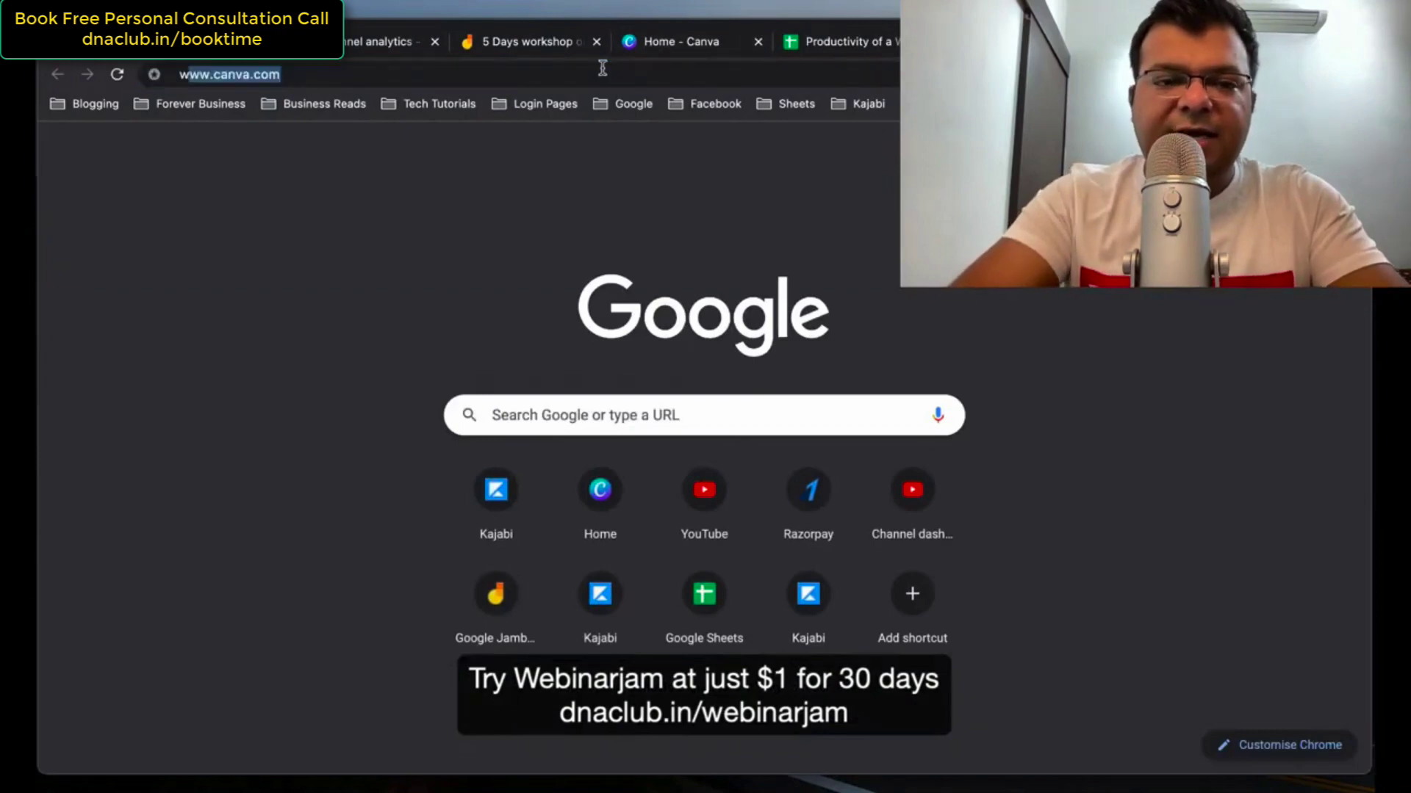
key(Return)
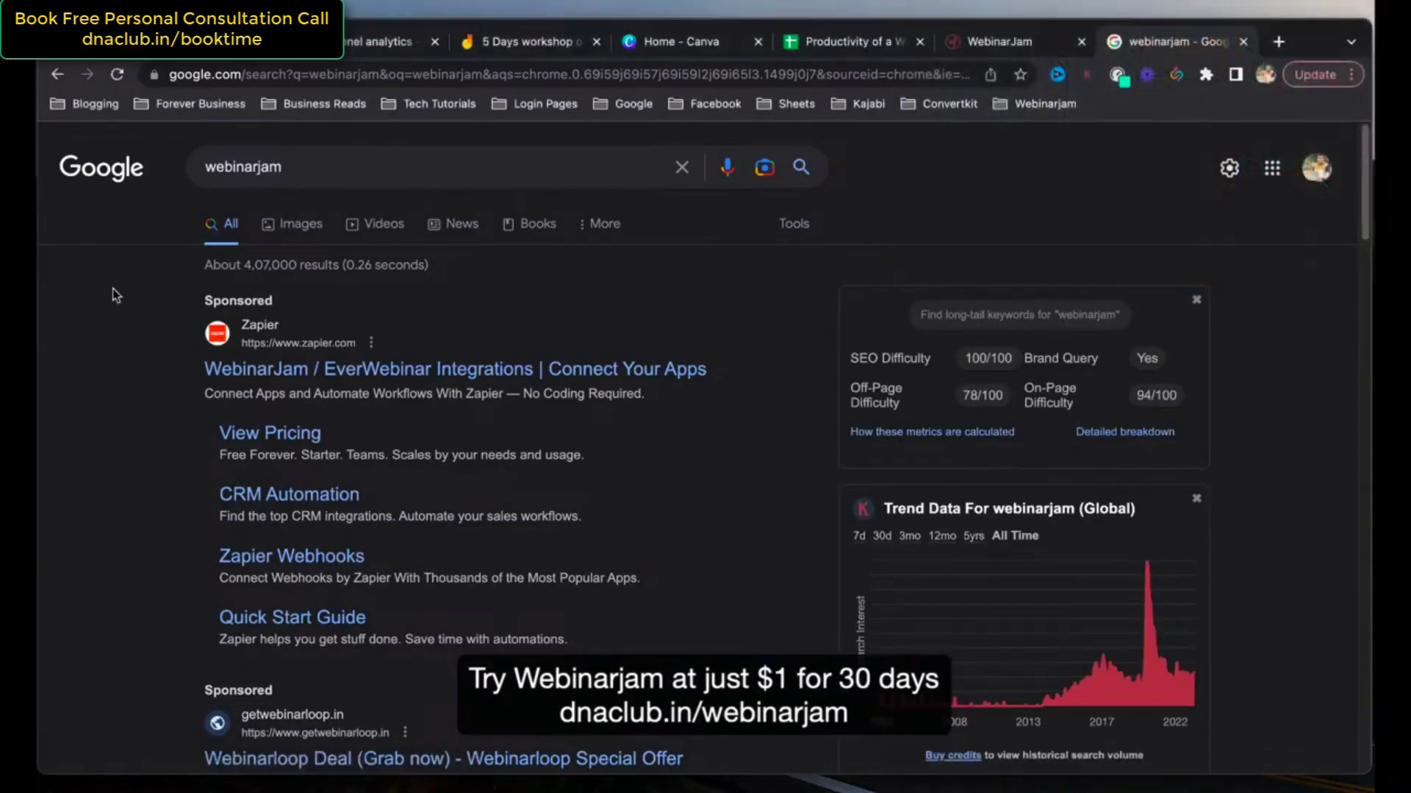
scroll(115, 296, down, 6)
click(256, 407)
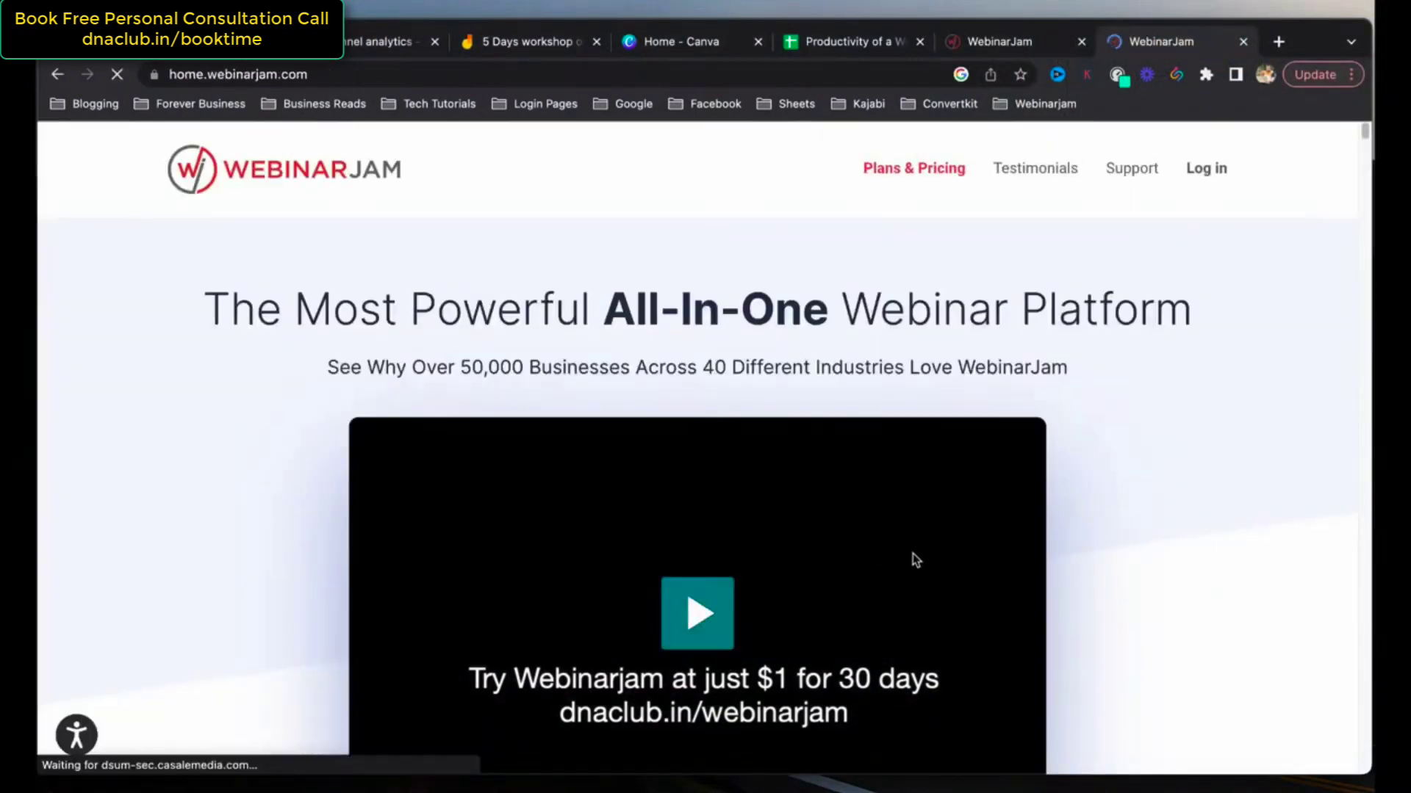
Review the home page's sections on HD broadcasting across devices and Live Chat.
scroll(1172, 513, down, 1)
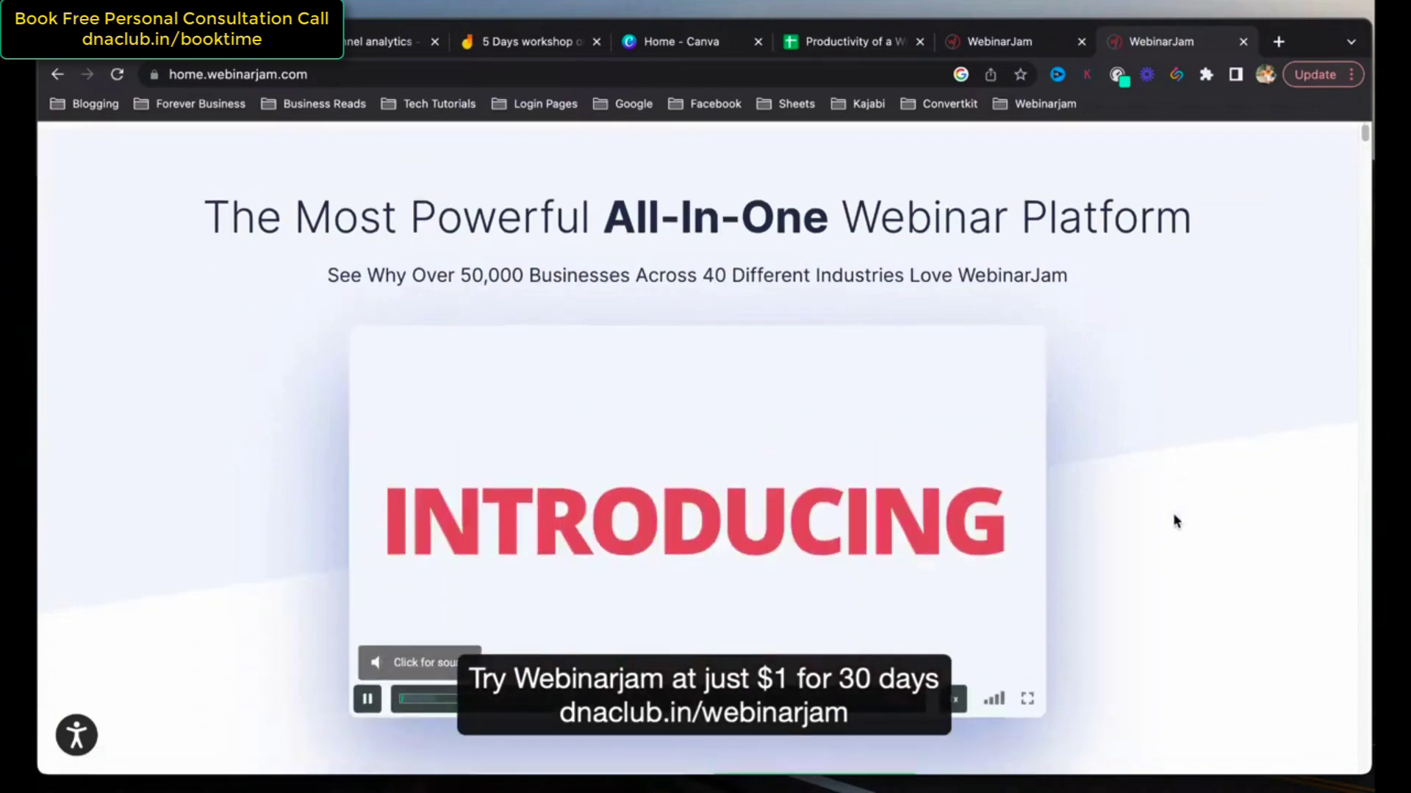
scroll(1174, 520, down, 10)
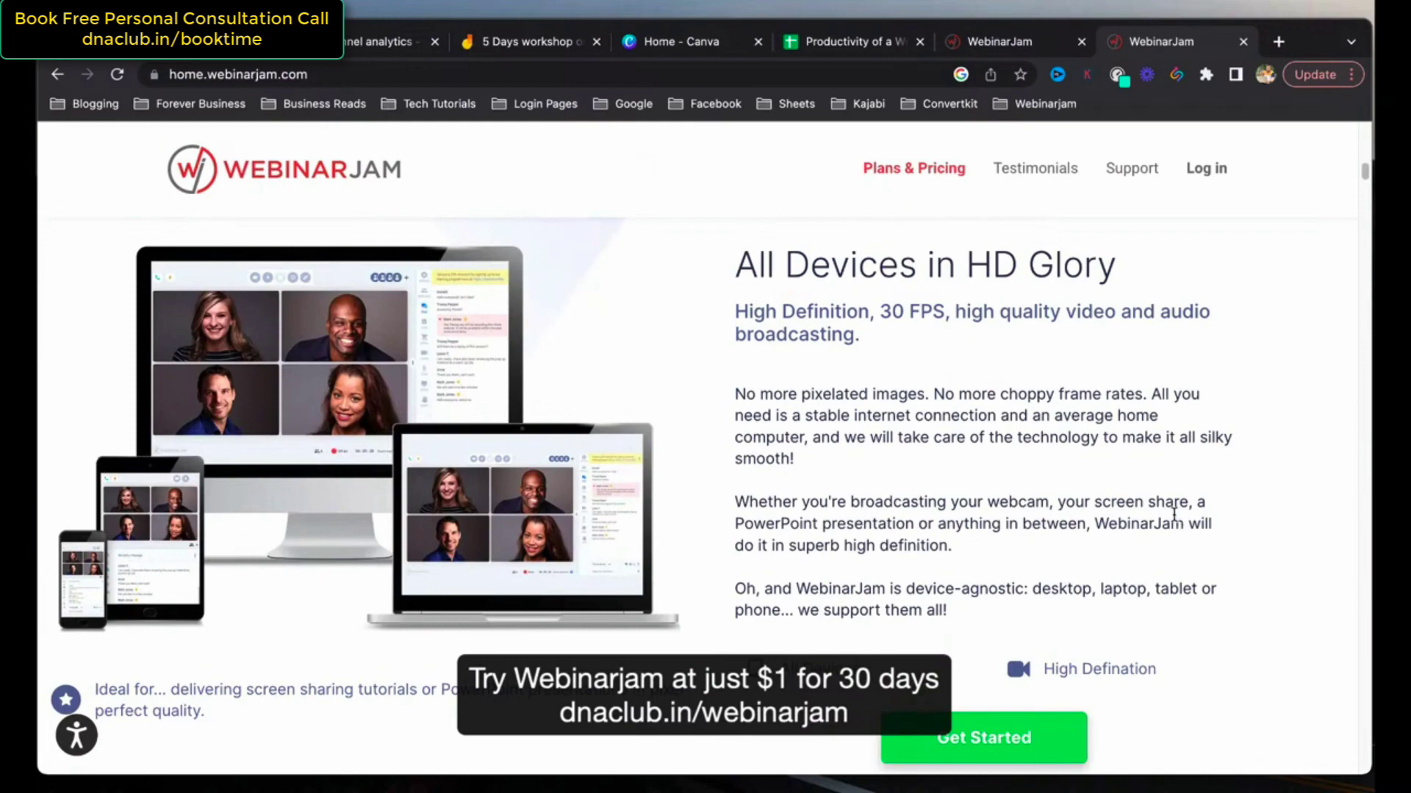
drag(1213, 317, 908, 322)
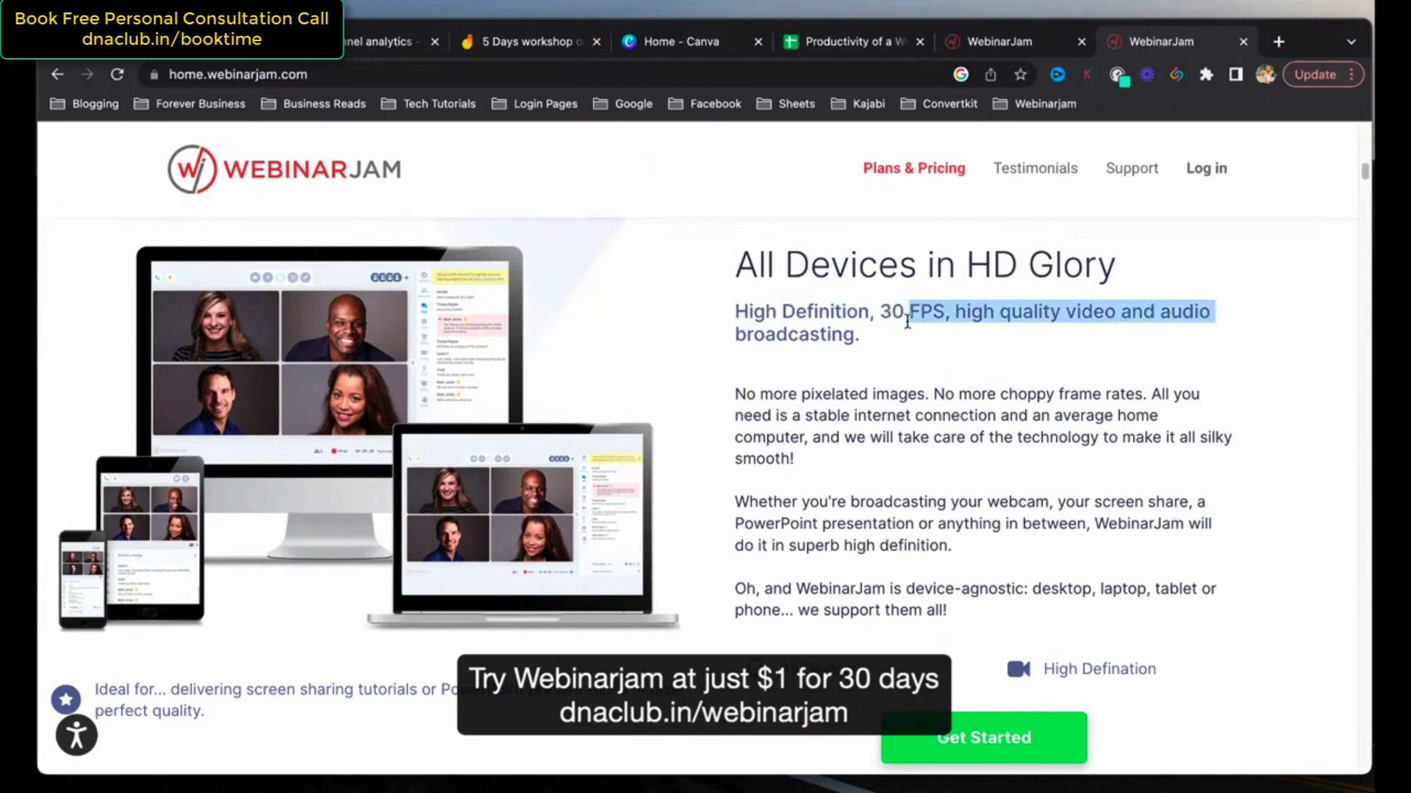
click(956, 404)
scroll(956, 403, down, 5)
scroll(957, 403, down, 5)
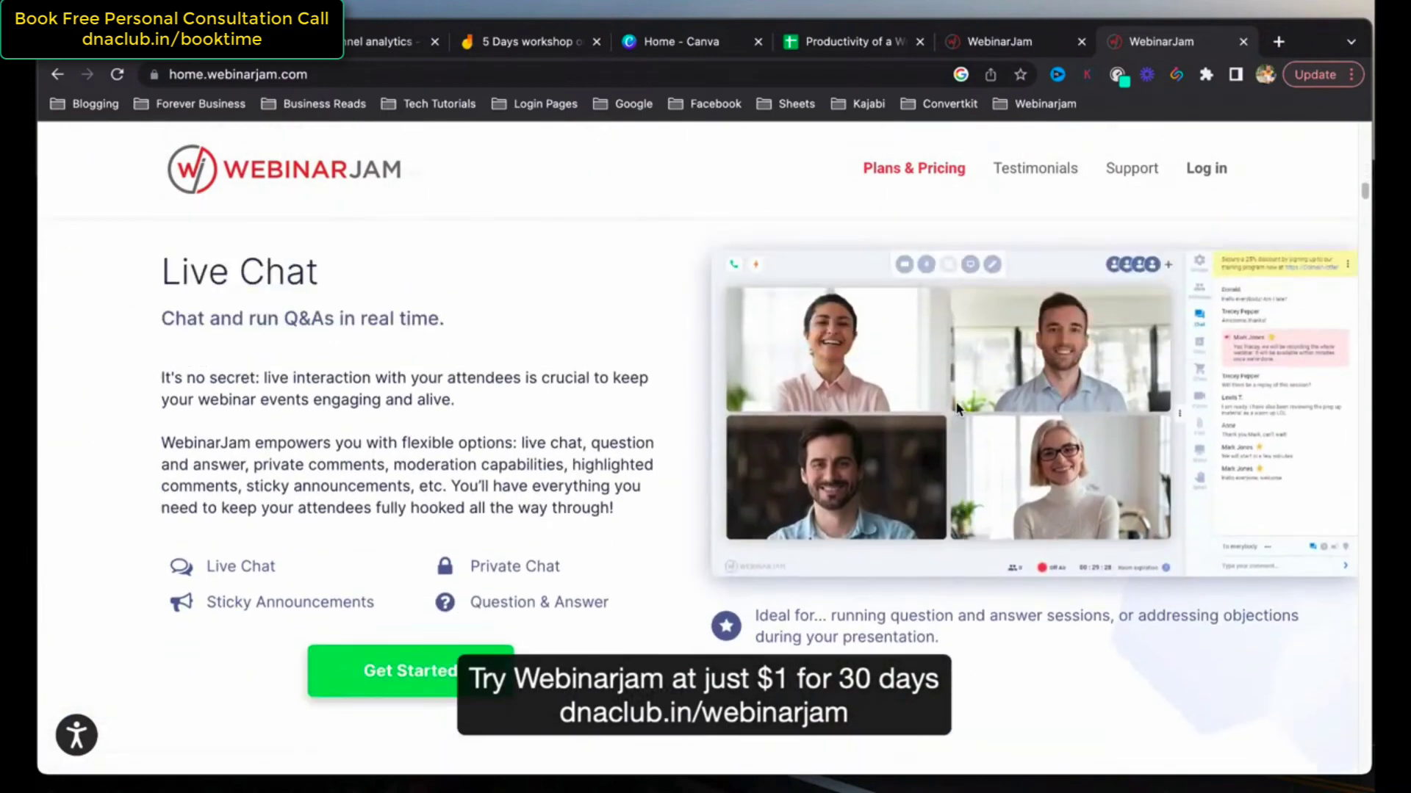
scroll(957, 409, up, 2)
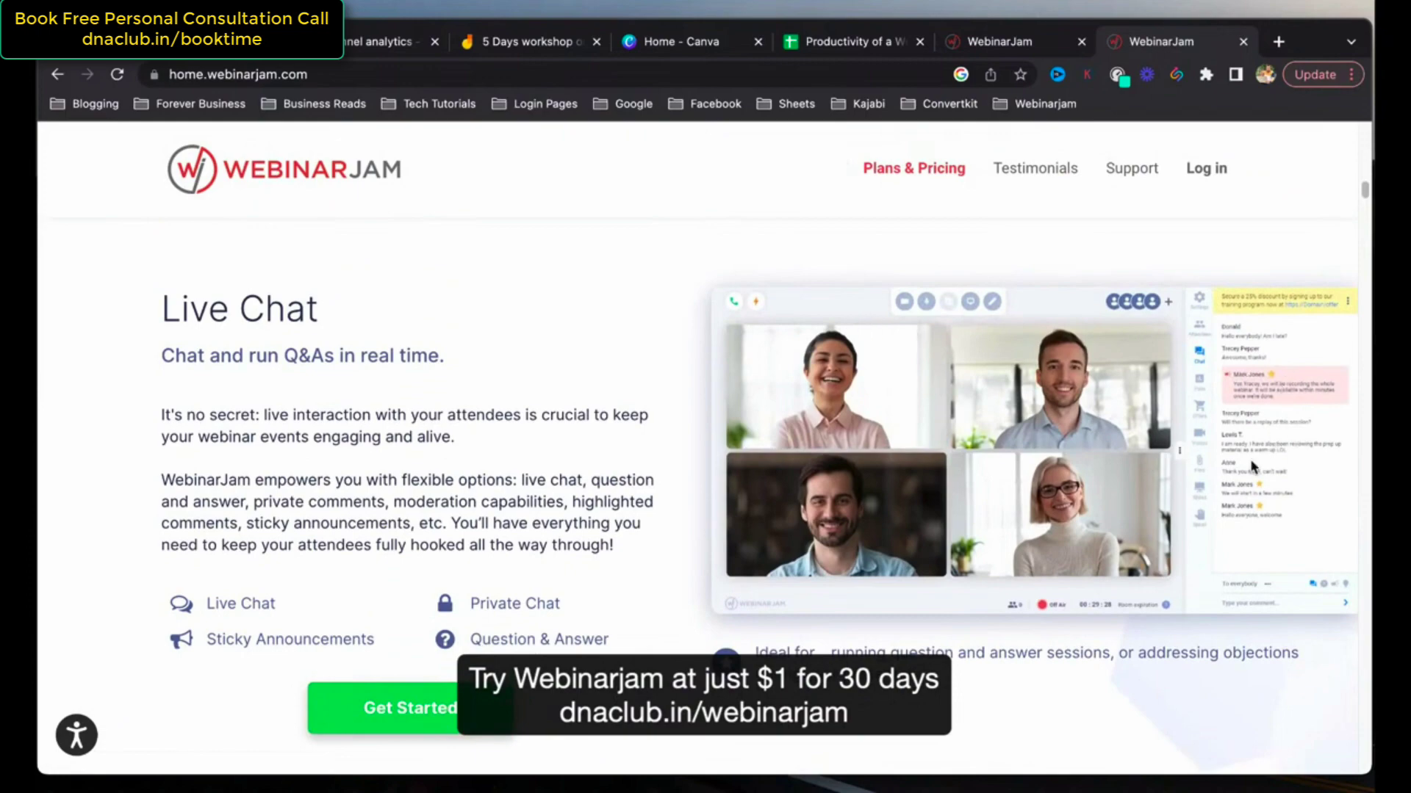
Examine the home page's sections on Automated Recordings, Flexible Scheduling, Attendee Spotlight, mobile streaming and Page Builder.
scroll(1254, 467, down, 9)
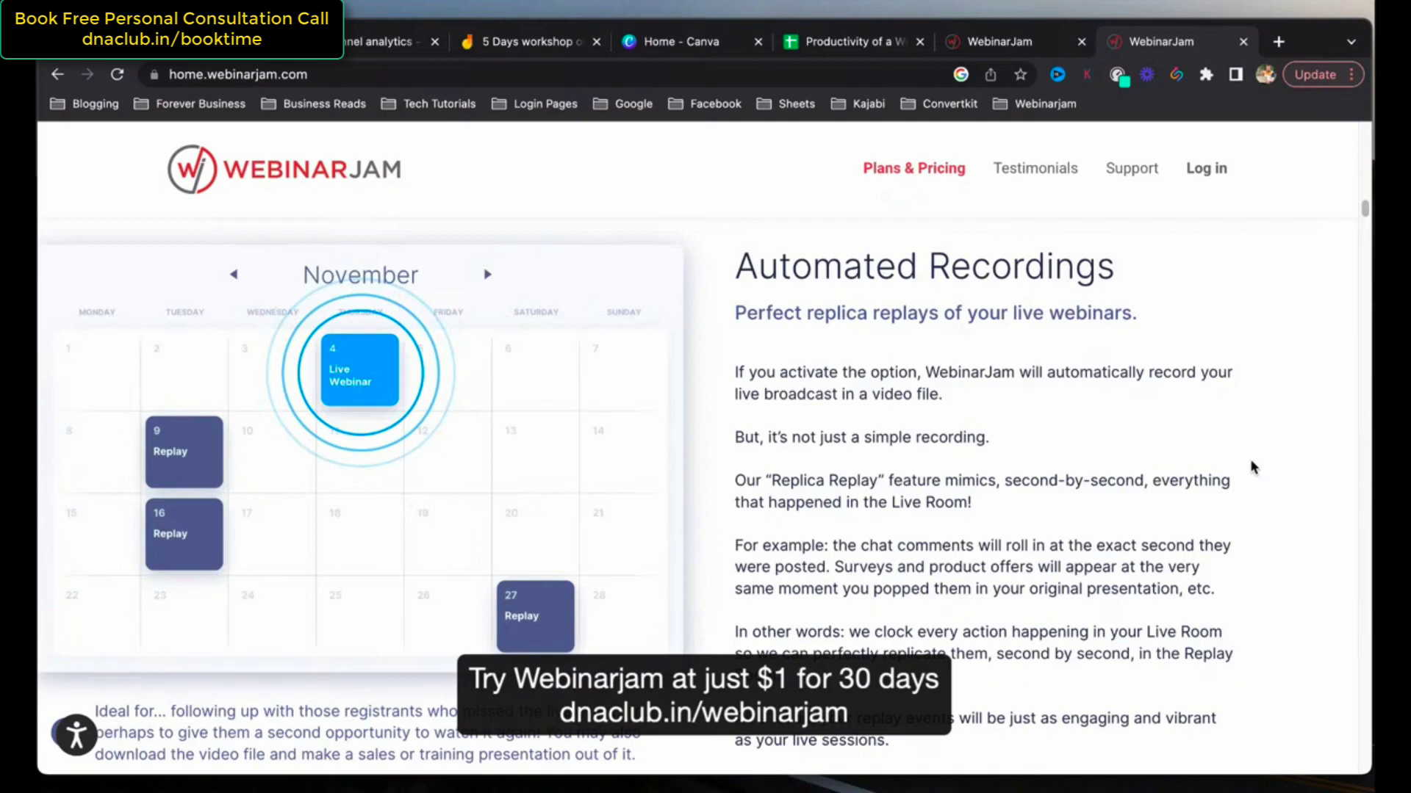
scroll(1253, 467, down, 10)
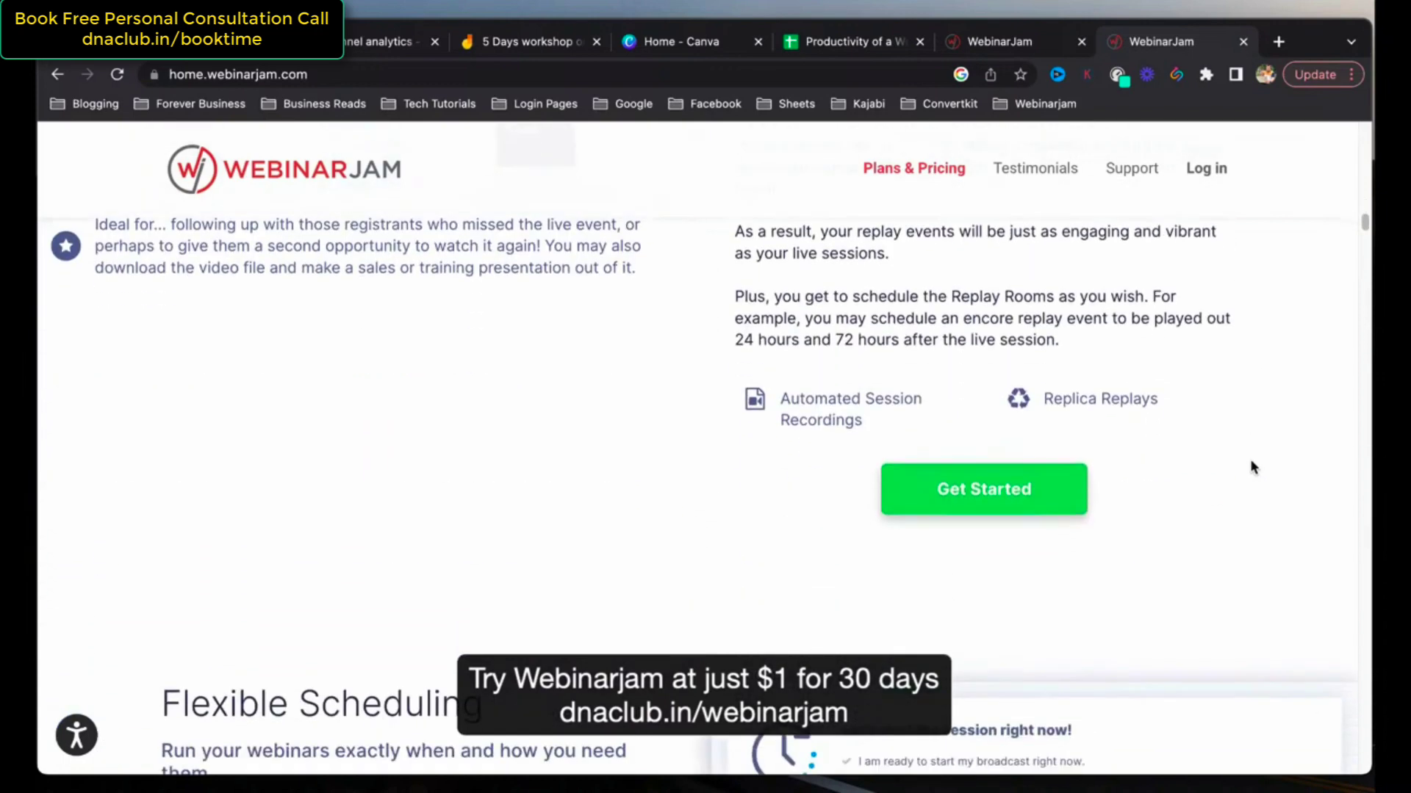
scroll(1254, 468, down, 1)
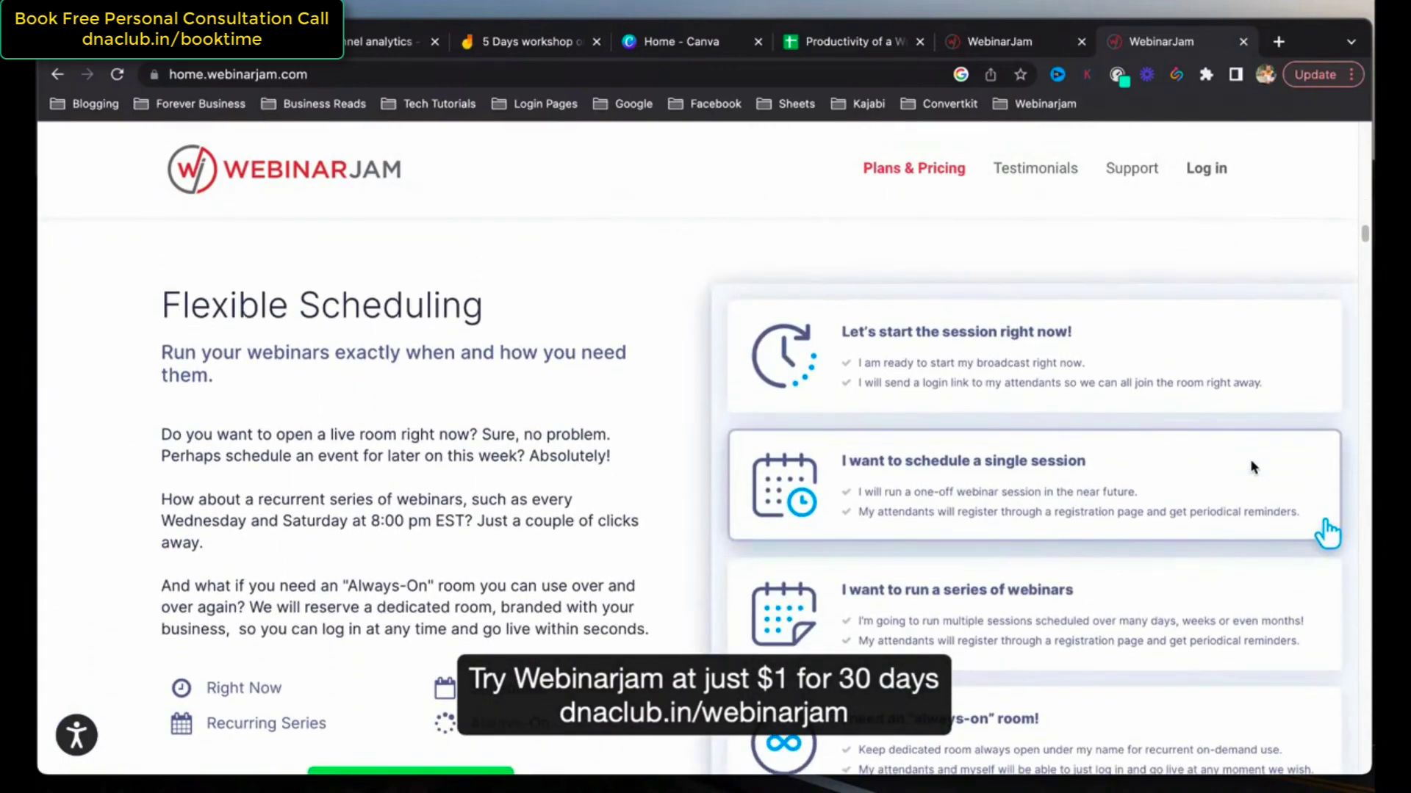
scroll(1253, 467, down, 1)
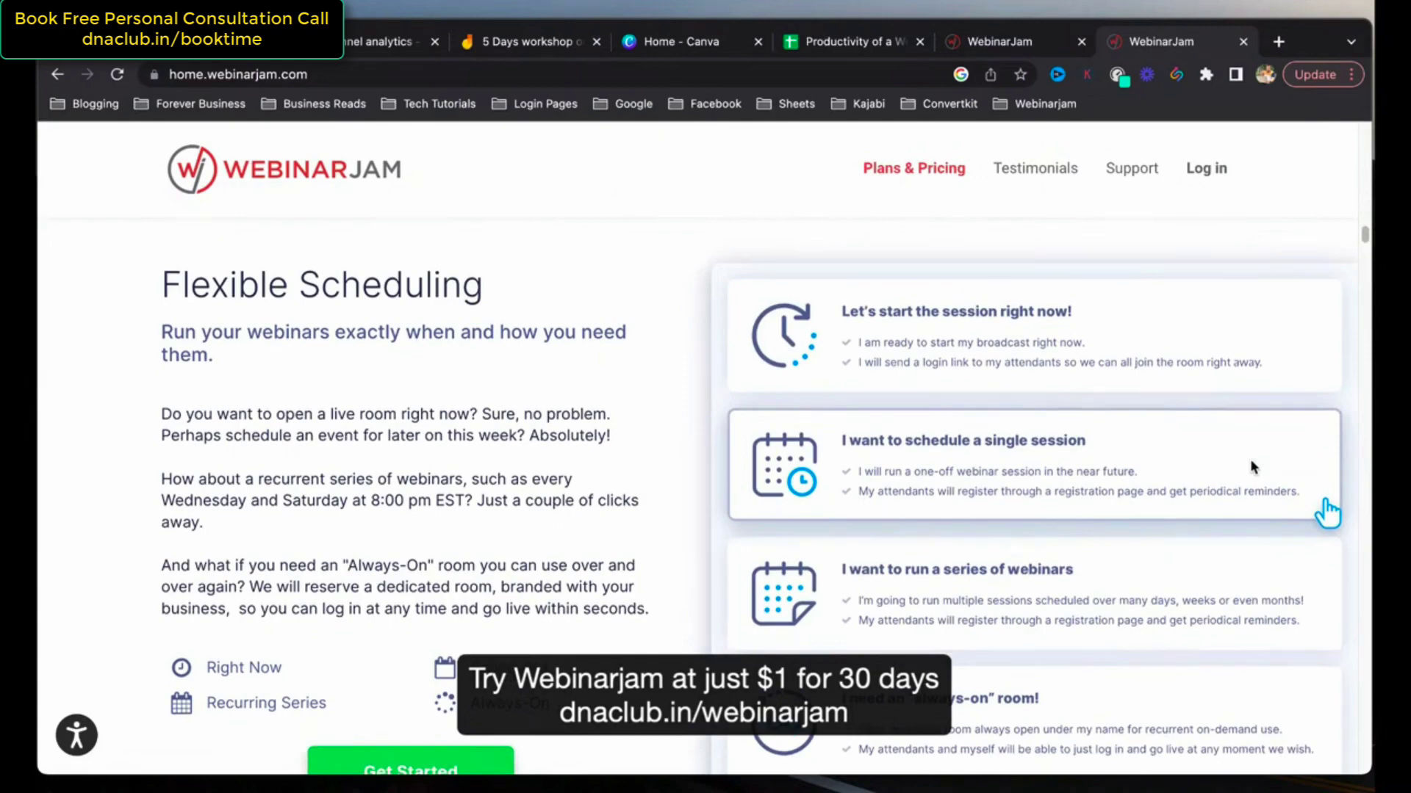
scroll(1254, 467, down, 10)
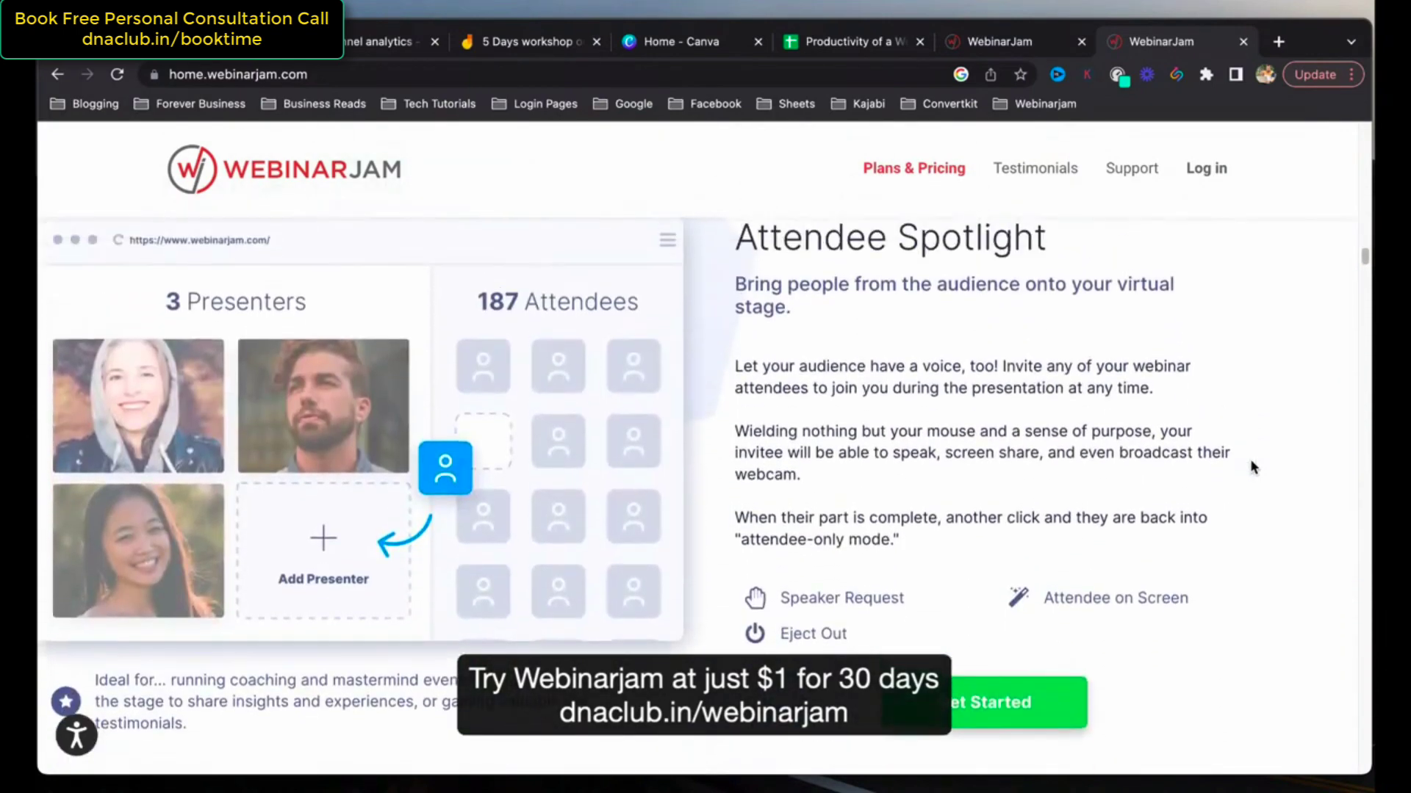
scroll(1253, 467, down, 3)
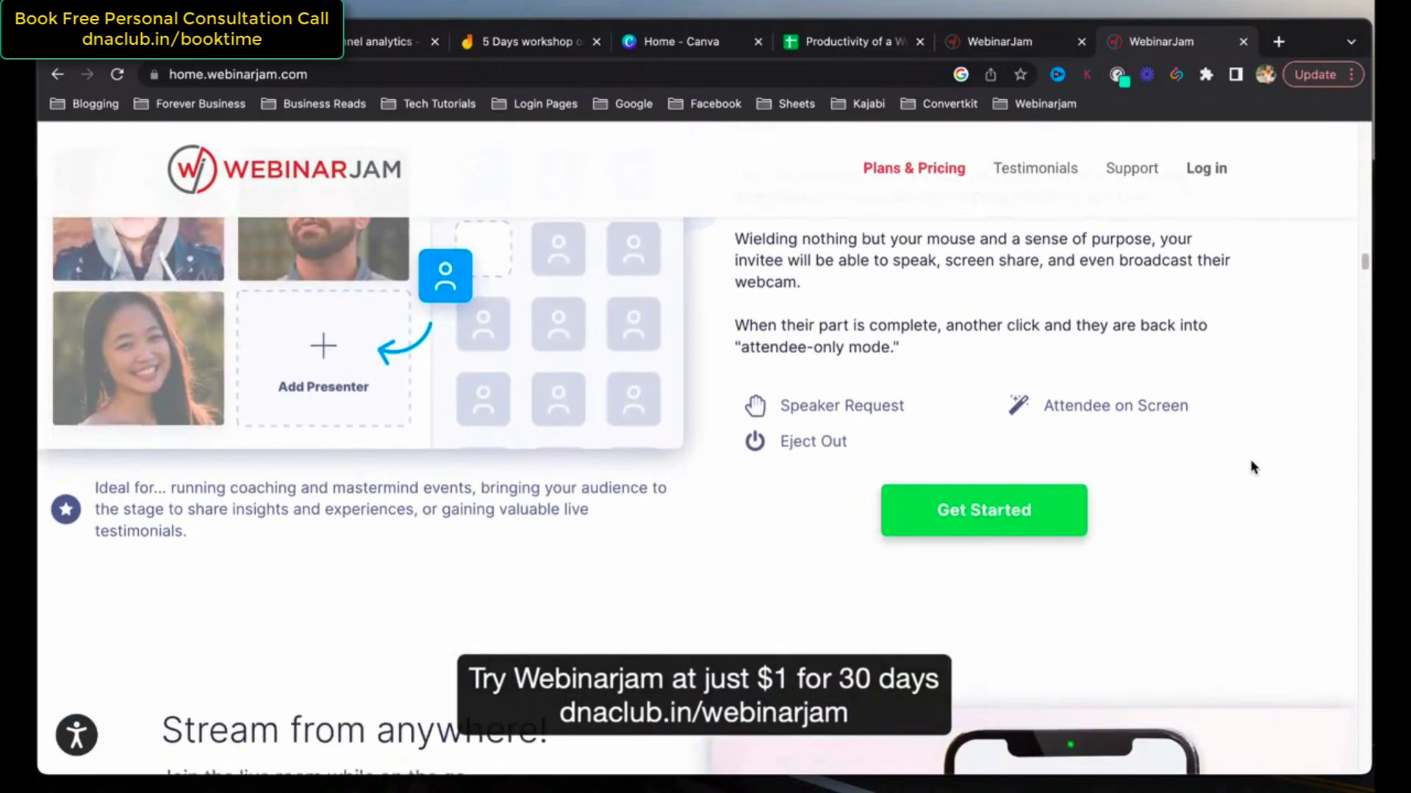
scroll(1249, 459, down, 5)
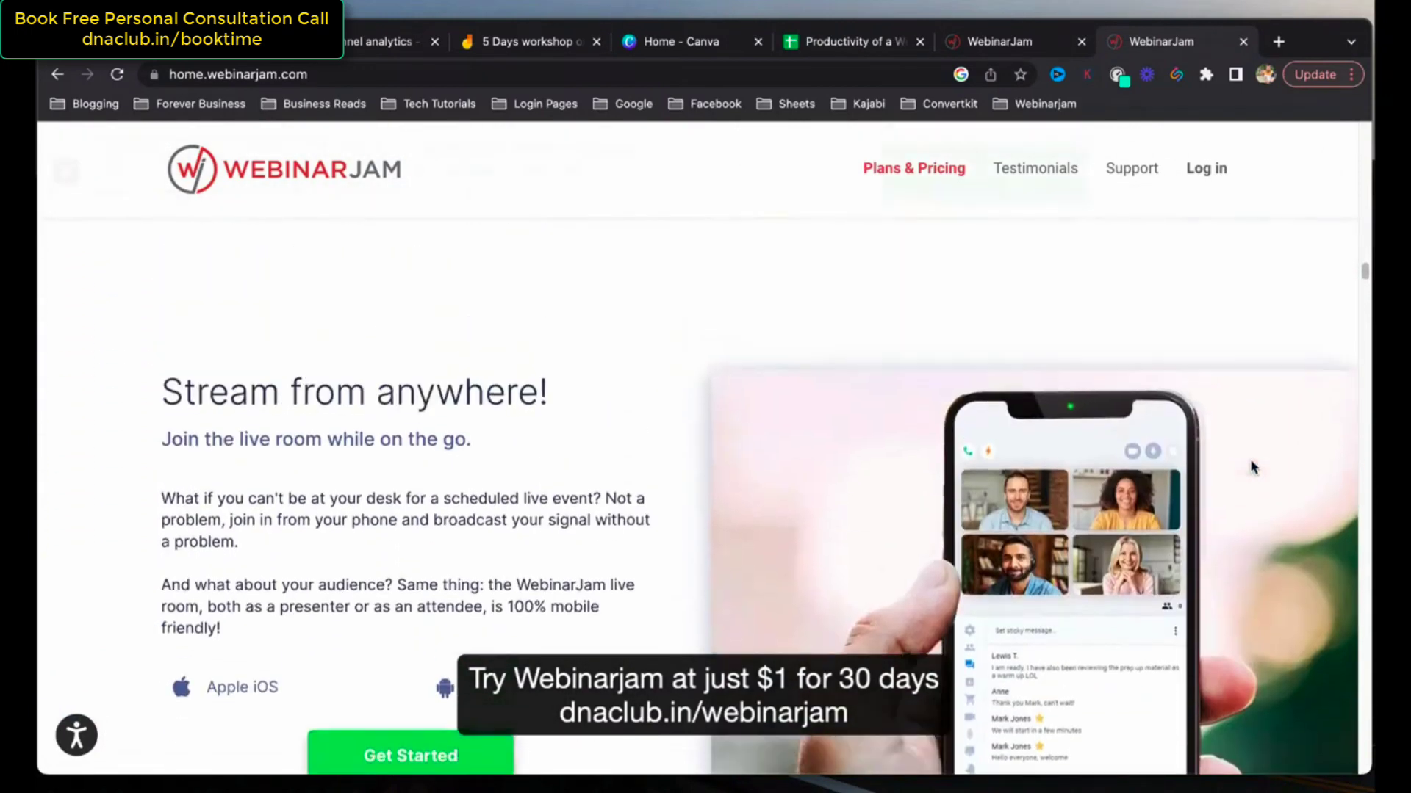
scroll(1253, 467, up, 2)
scroll(1253, 467, down, 3)
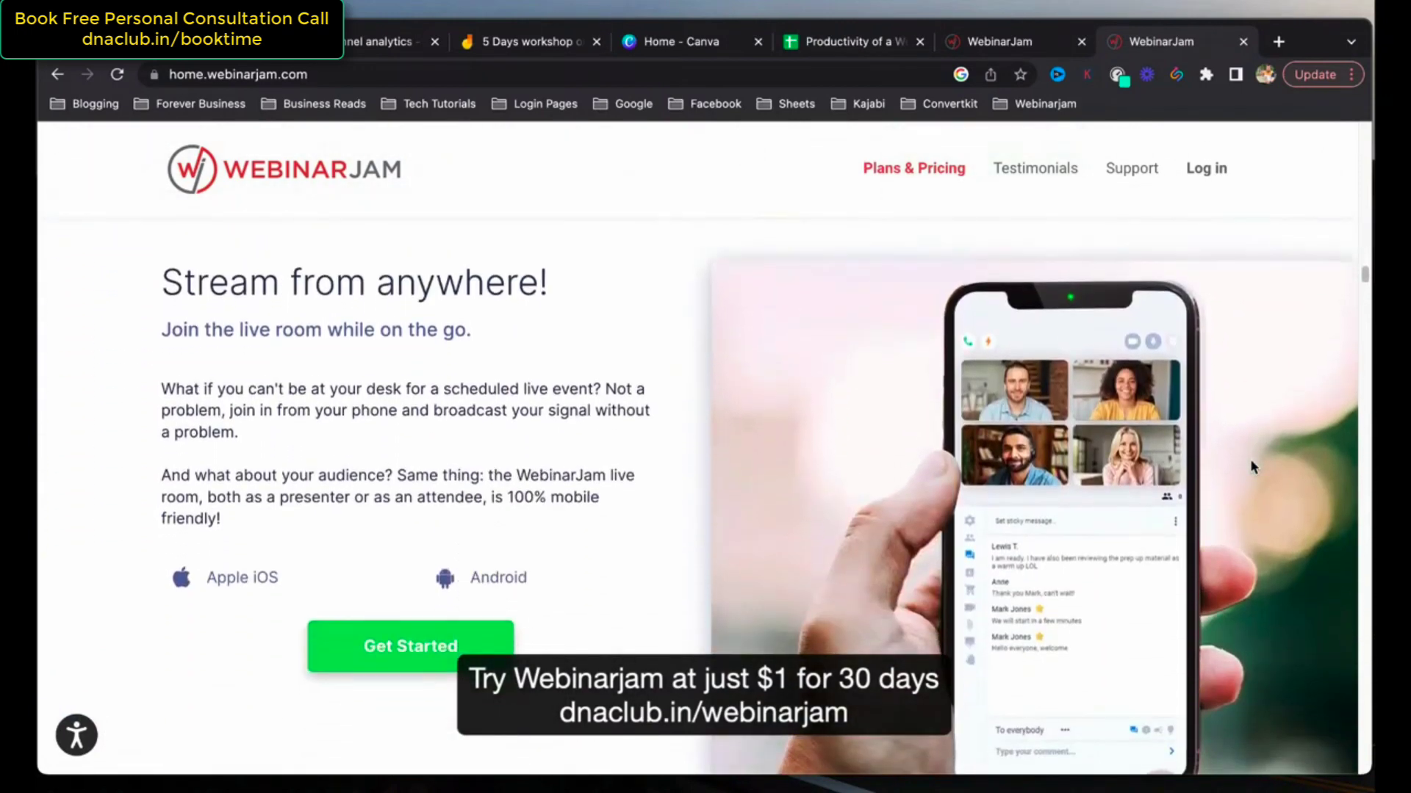
scroll(1250, 467, down, 9)
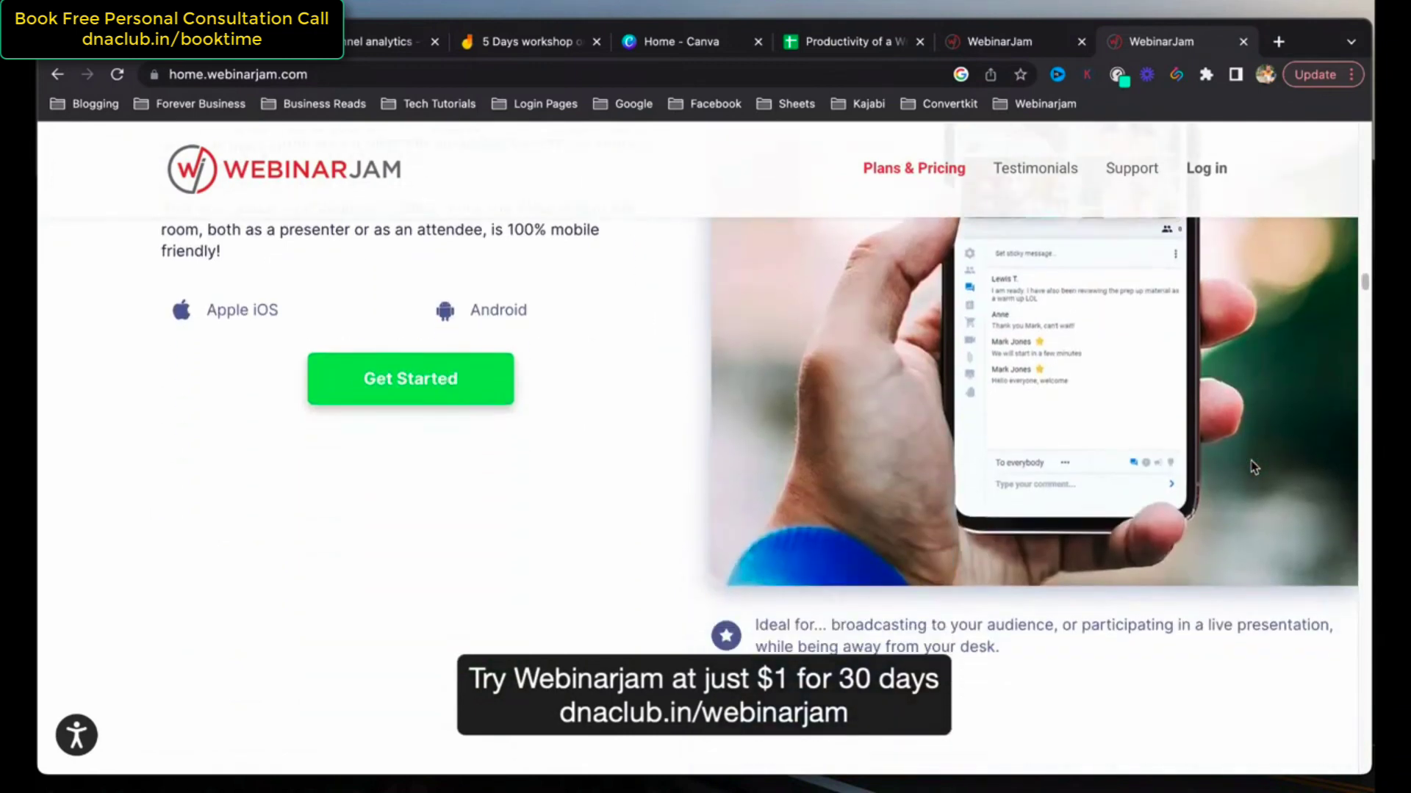
scroll(1253, 468, up, 1)
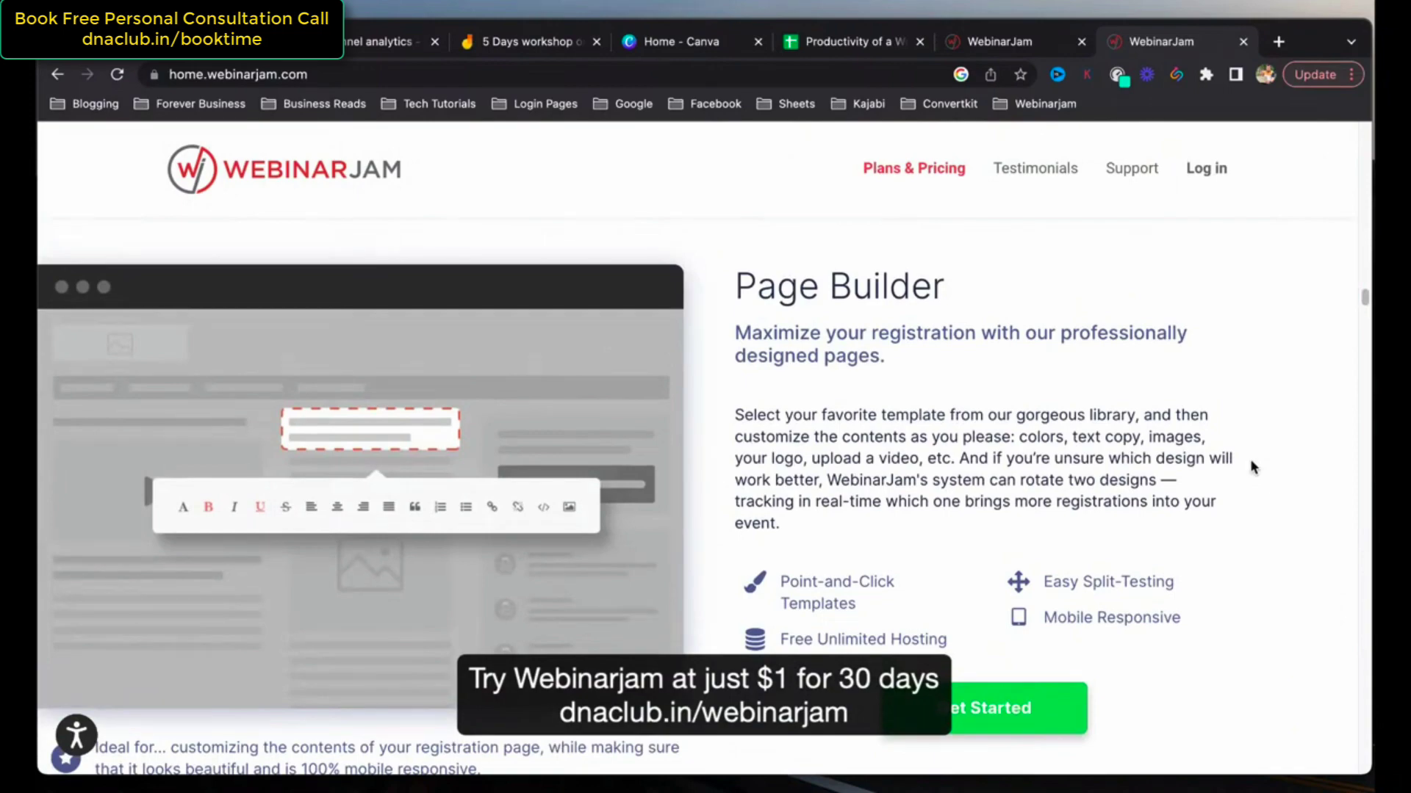
Examine the home page's registration template gallery and its sections on the Full Email & SMS System and Active Offers.
scroll(1253, 467, down, 10)
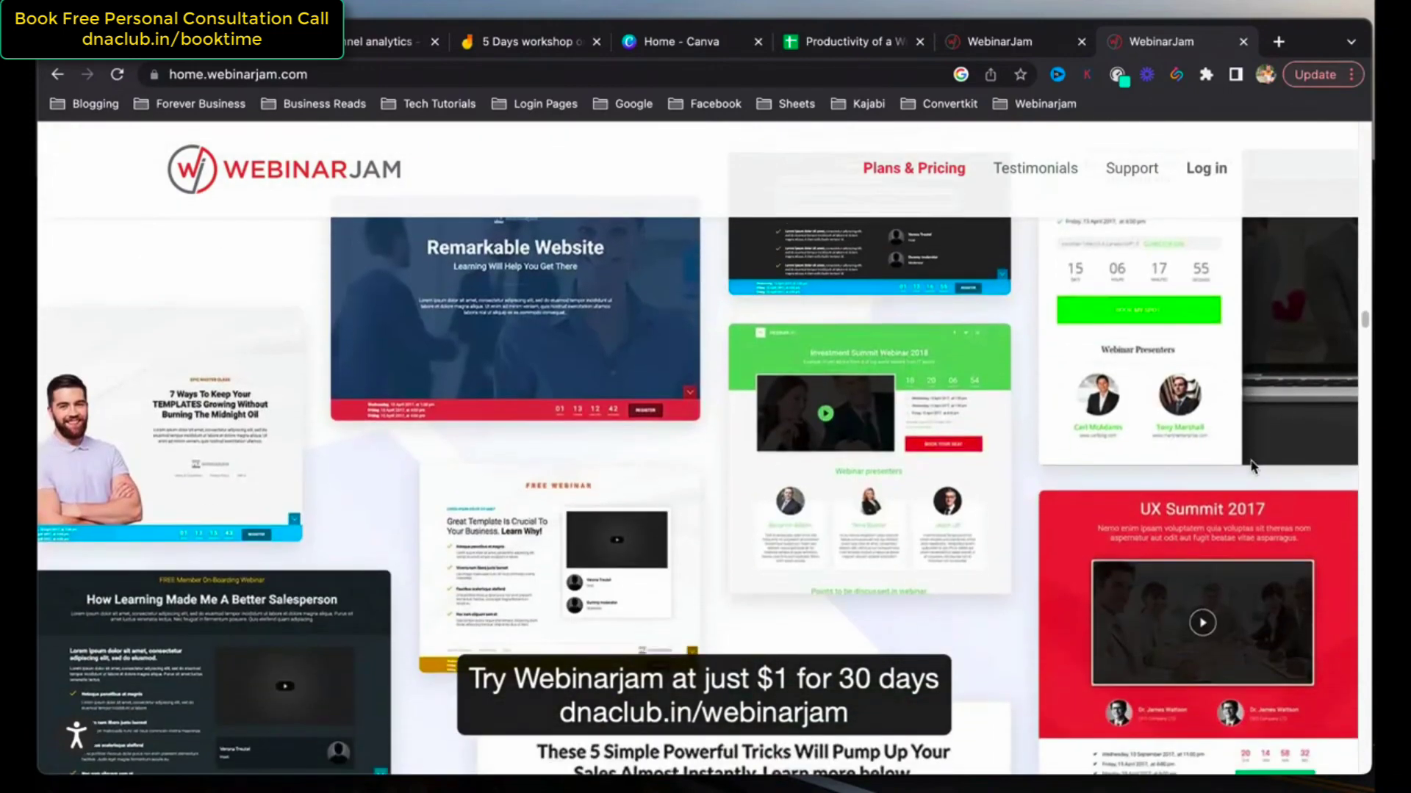
scroll(1252, 467, down, 5)
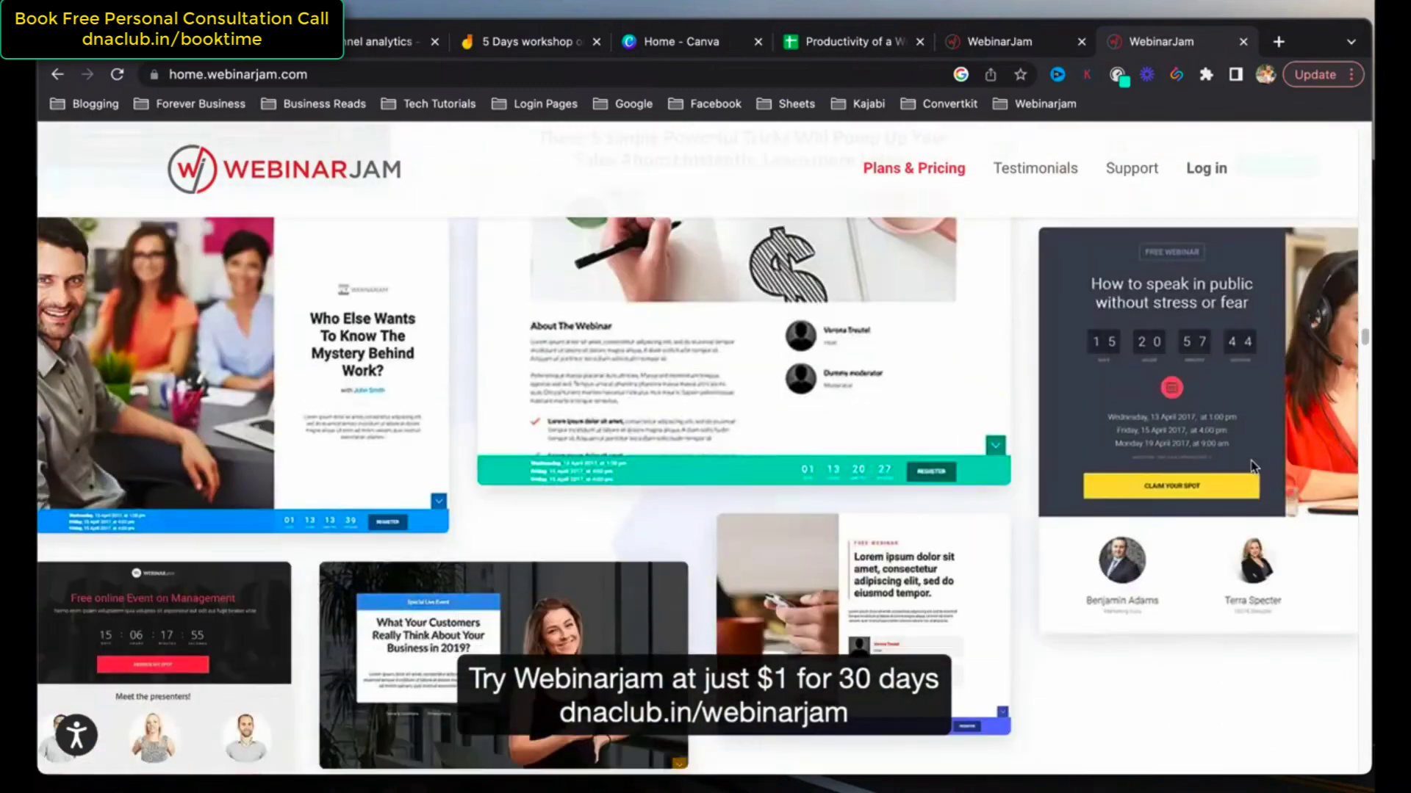
scroll(1253, 468, down, 5)
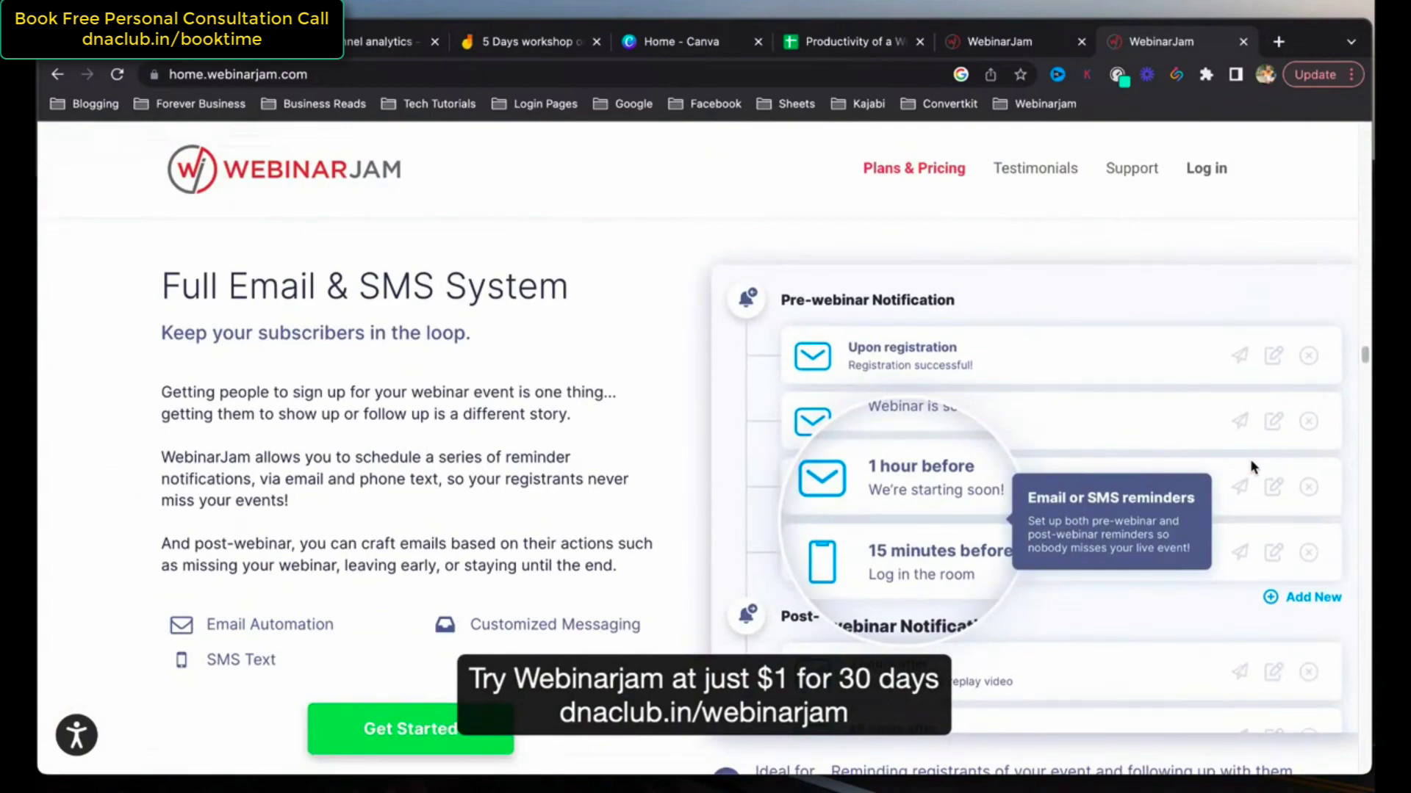
scroll(1252, 464, down, 5)
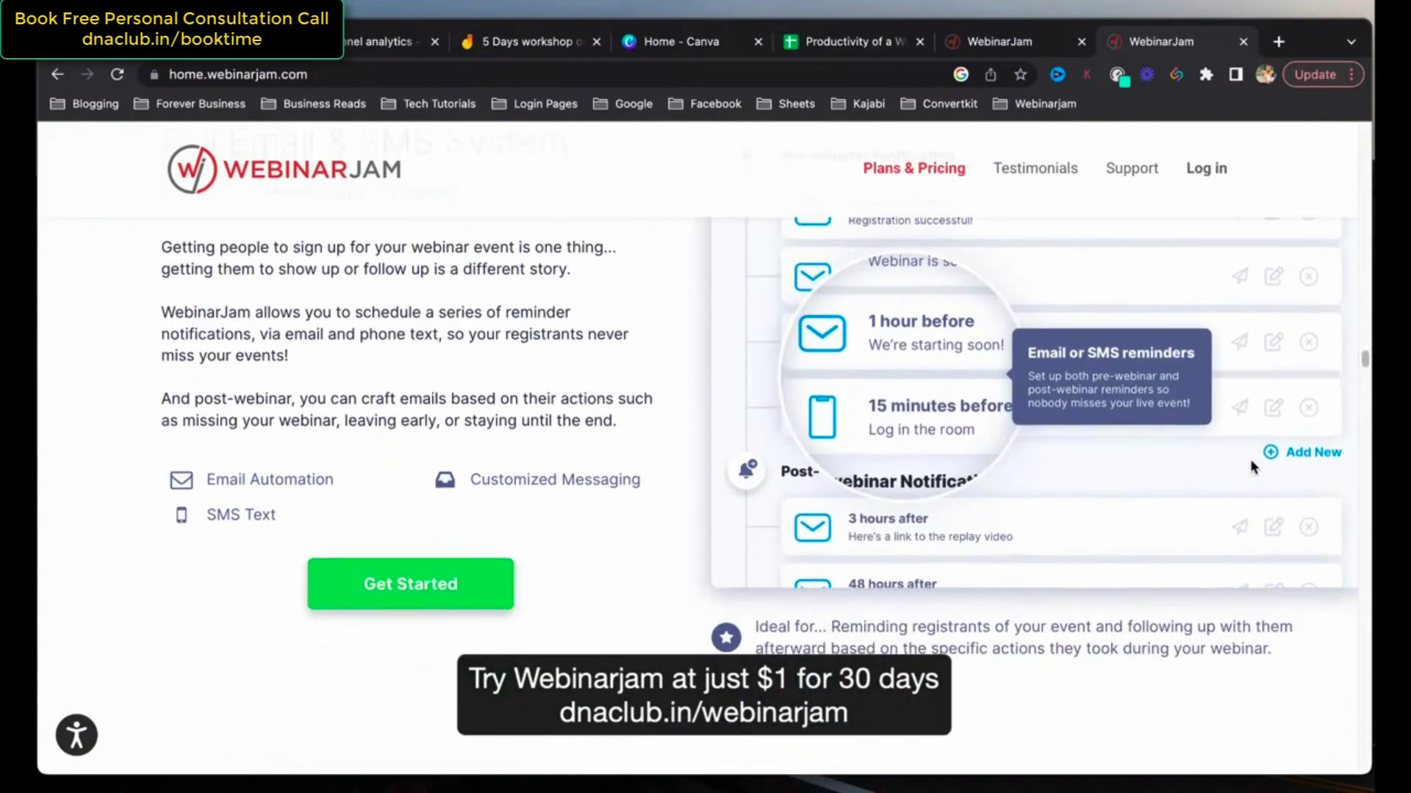
scroll(1252, 467, down, 3)
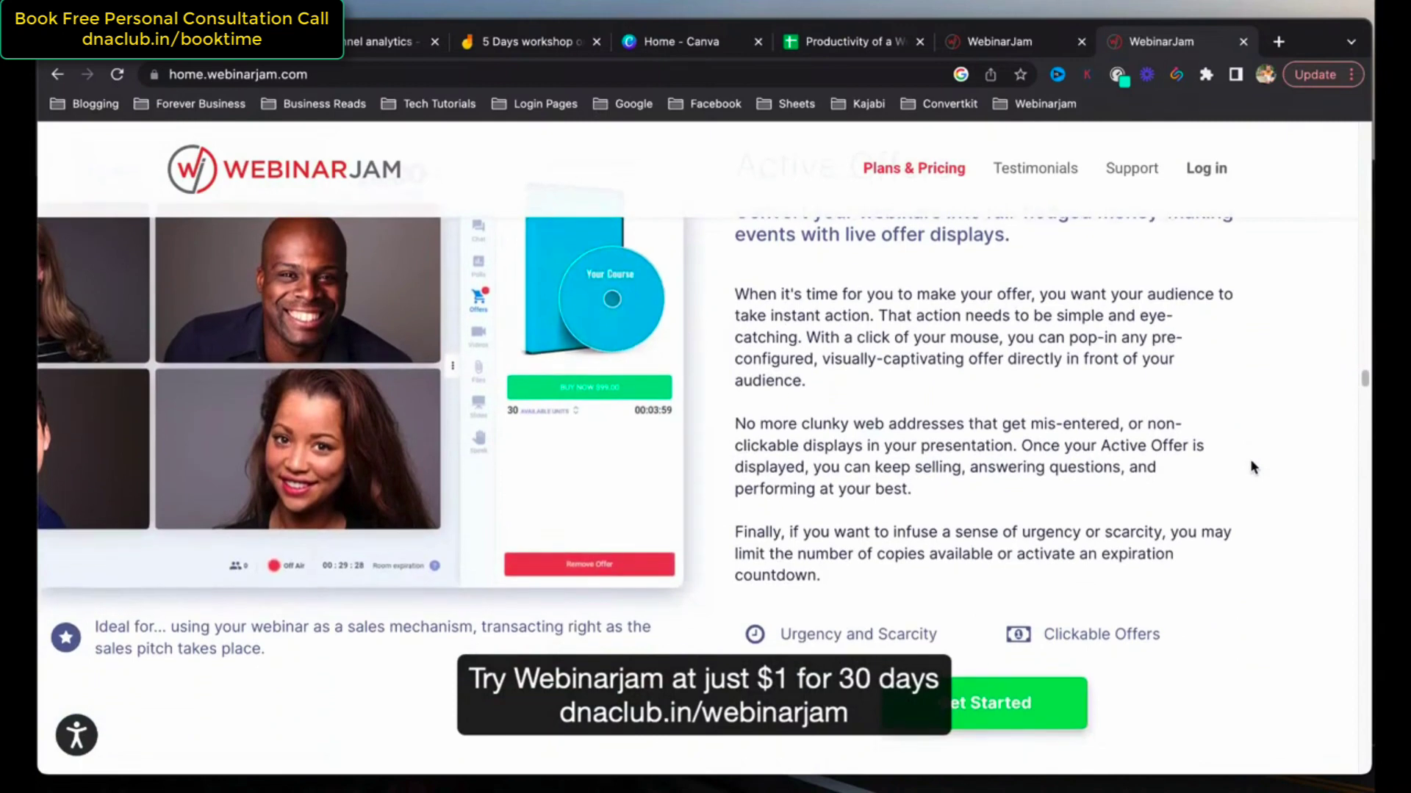
scroll(1252, 467, up, 2)
scroll(1252, 468, down, 1)
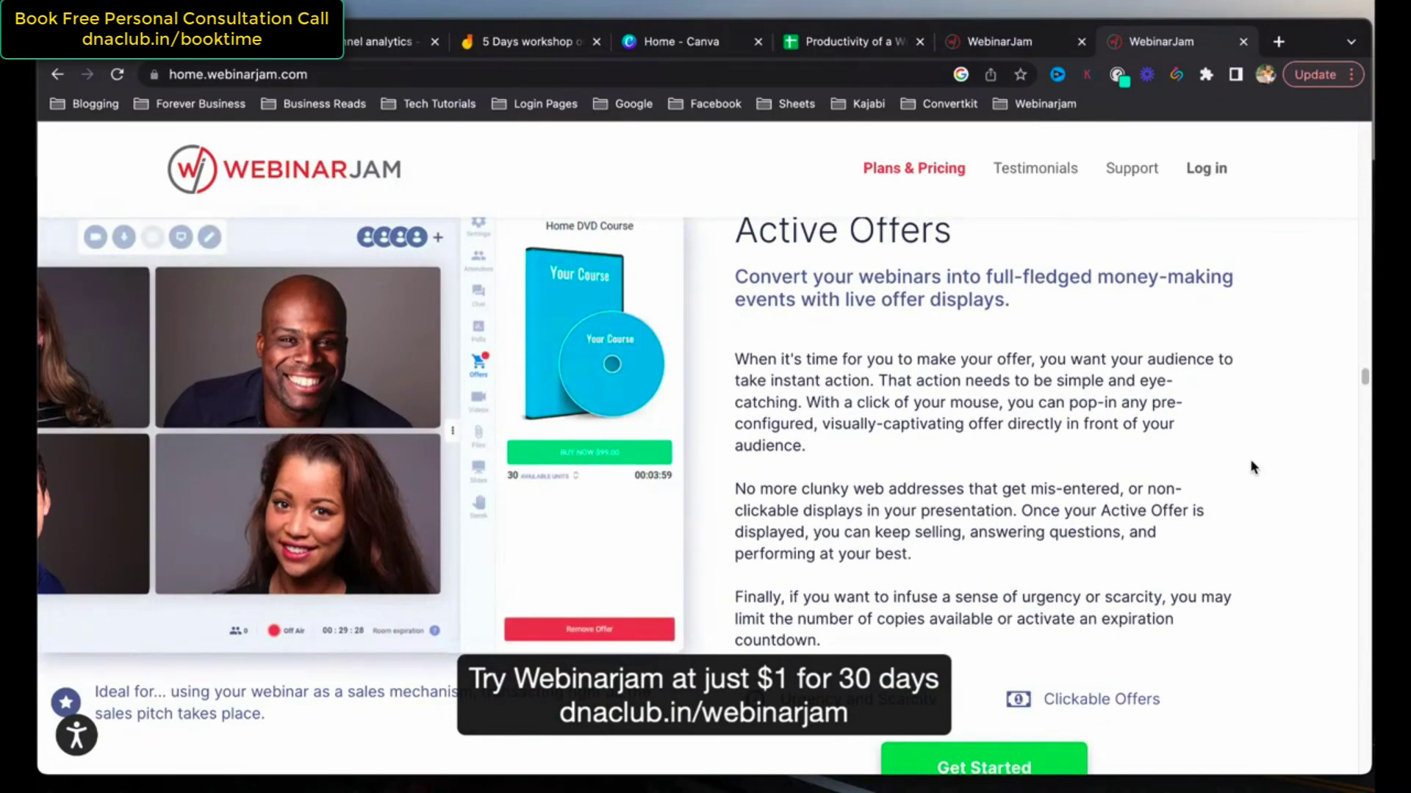
scroll(1254, 449, up, 1)
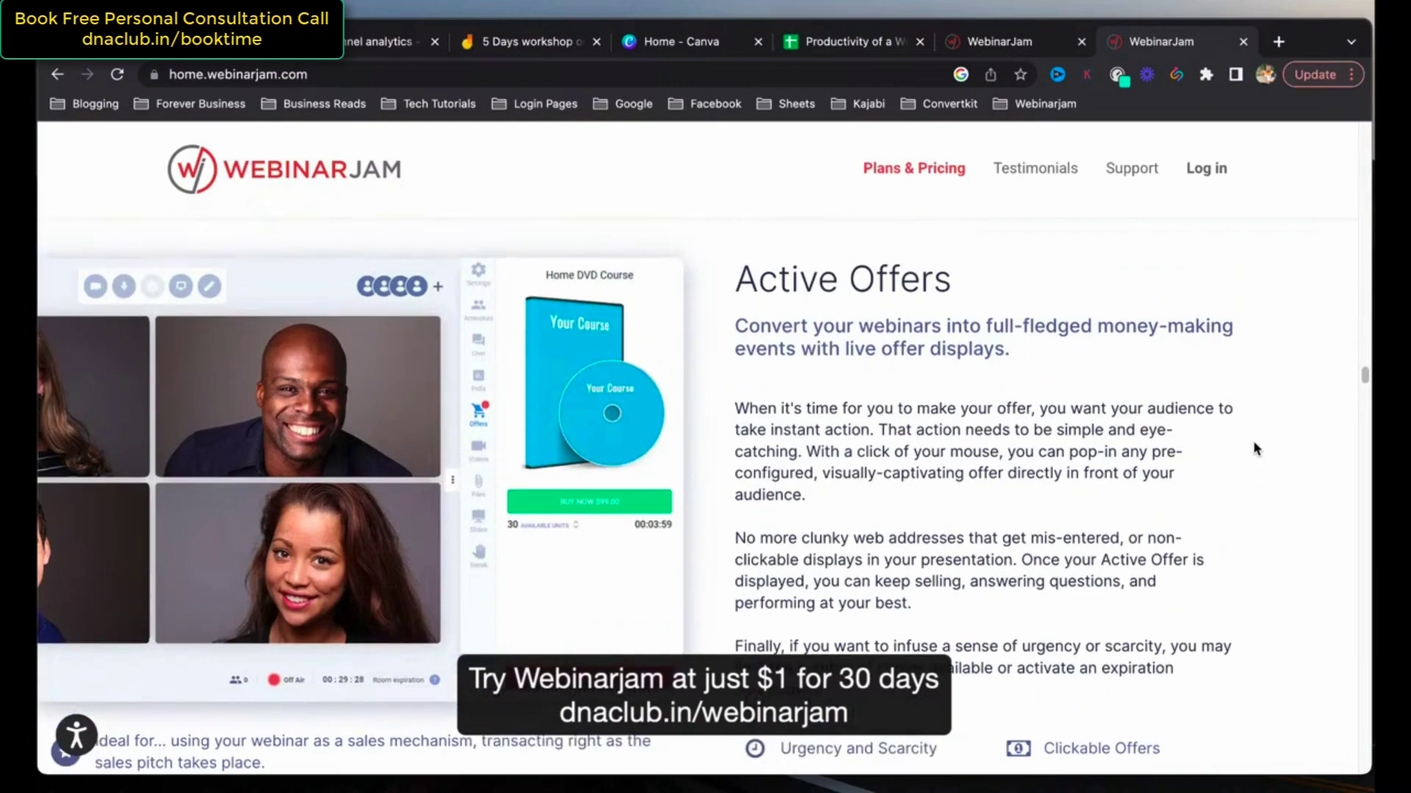
Review the home page's sections on Panic Button, Polls & Surveys and Browser-Based Solution.
scroll(1254, 449, down, 10)
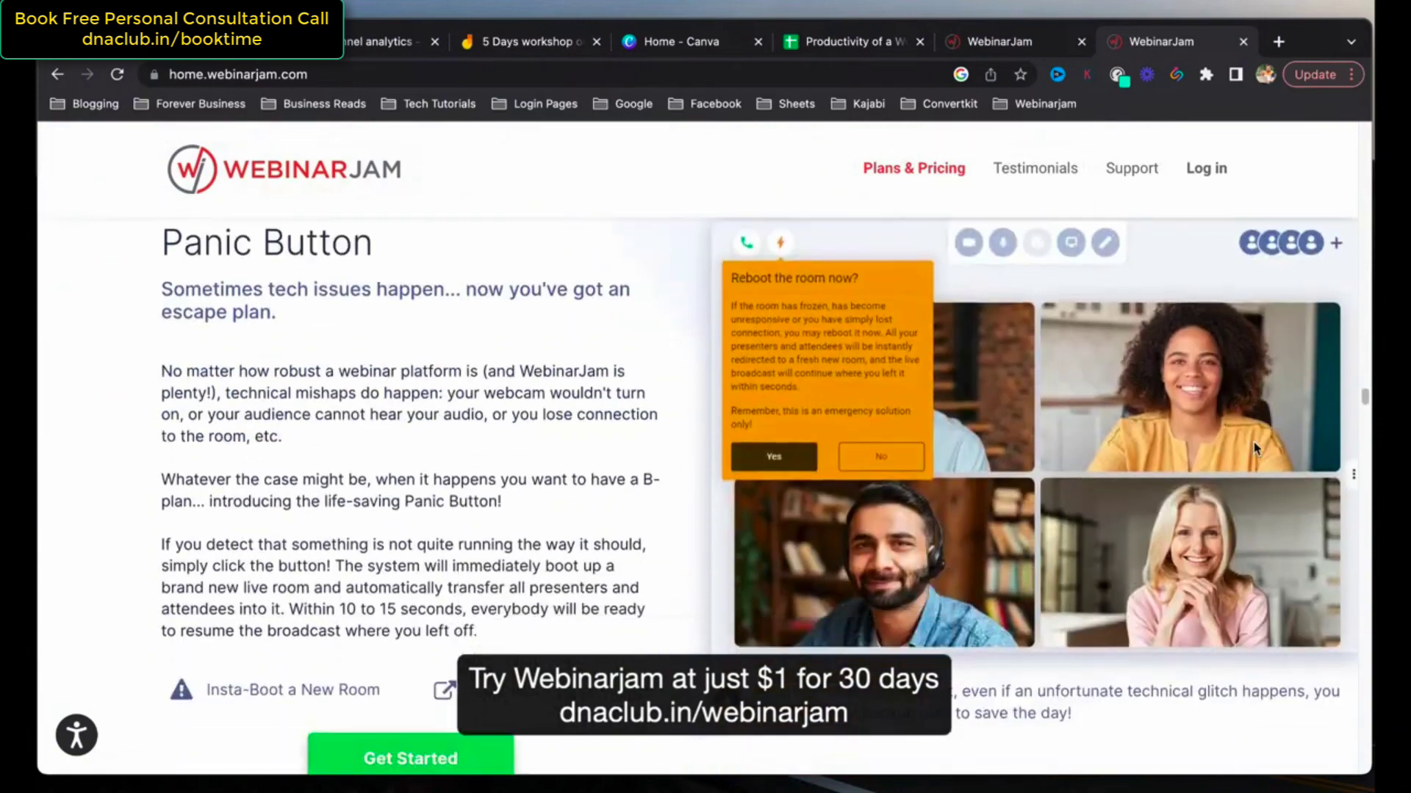
scroll(1253, 444, down, 12)
scroll(1255, 448, up, 2)
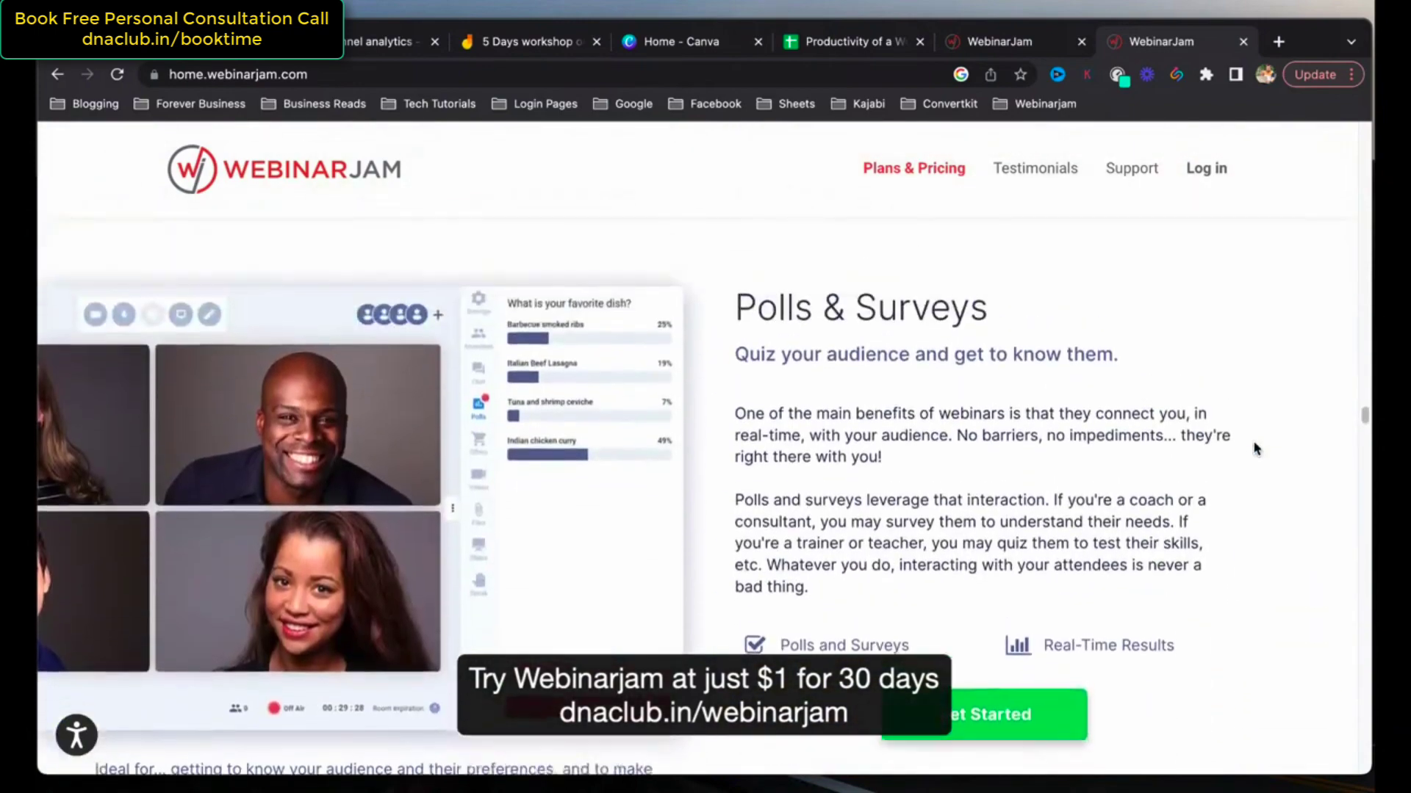
scroll(1255, 448, down, 10)
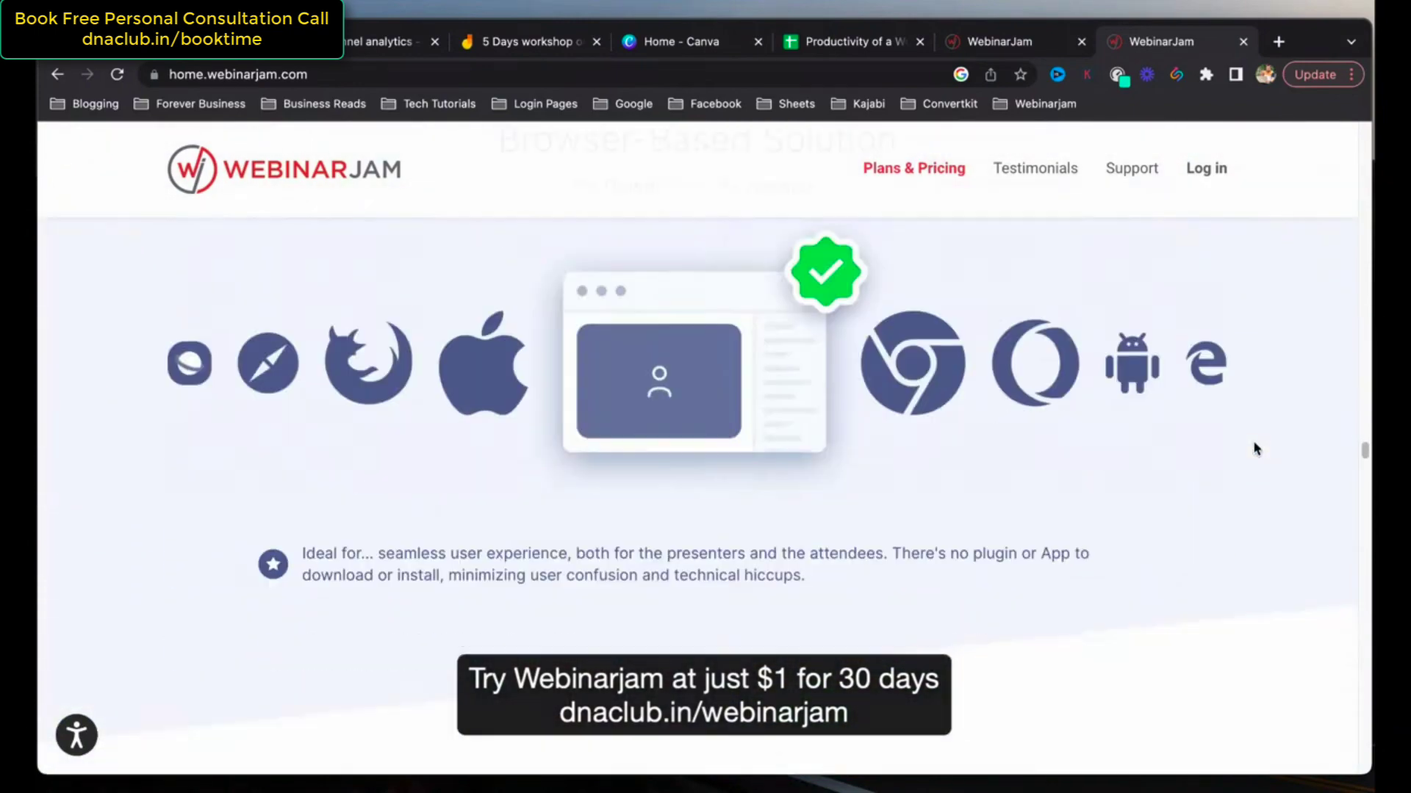
scroll(1254, 449, down, 2)
scroll(1254, 449, up, 6)
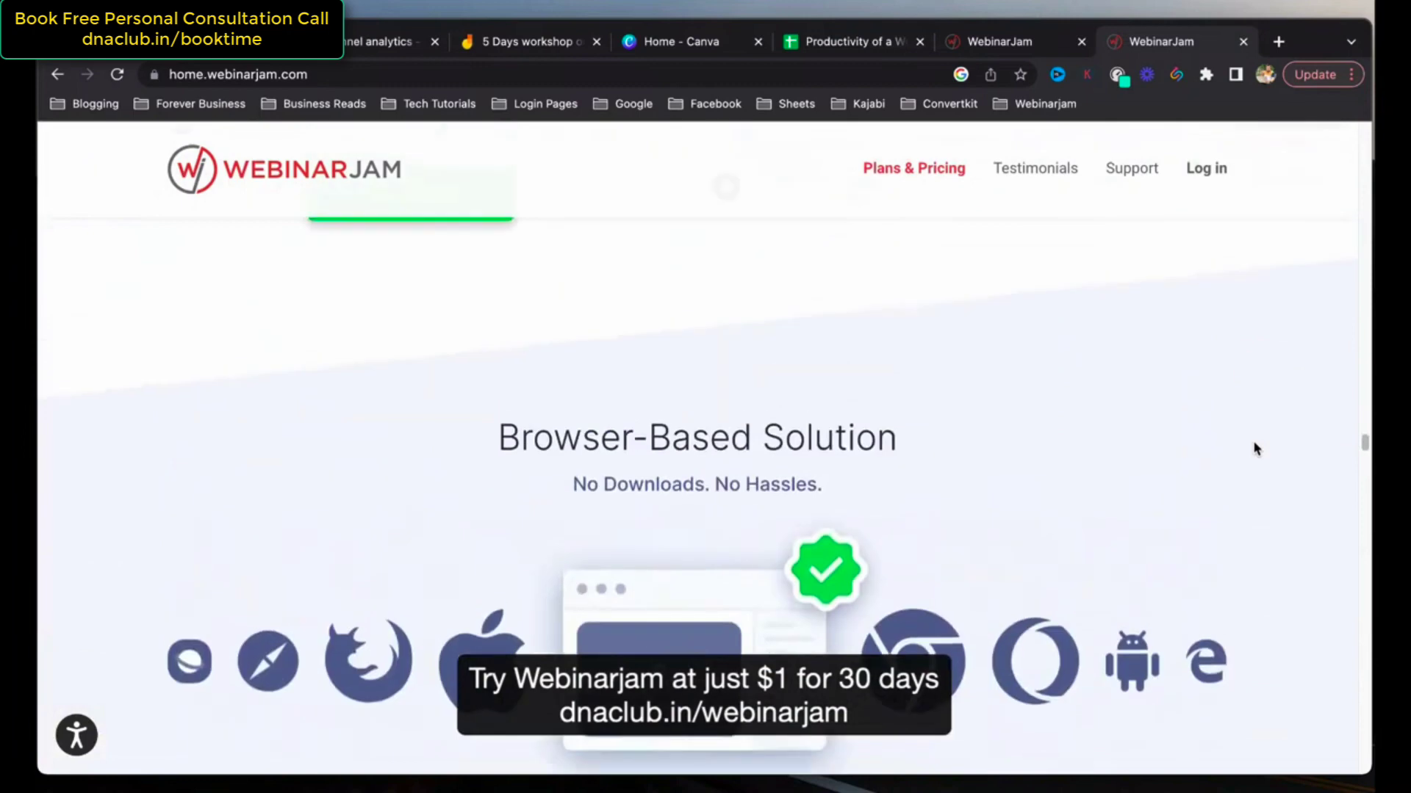
Close the official site's tab and compare the live and automated webinar descriptions of WebinarJam and EverWebinar on the product selection page.
mouse_move(1190, 87)
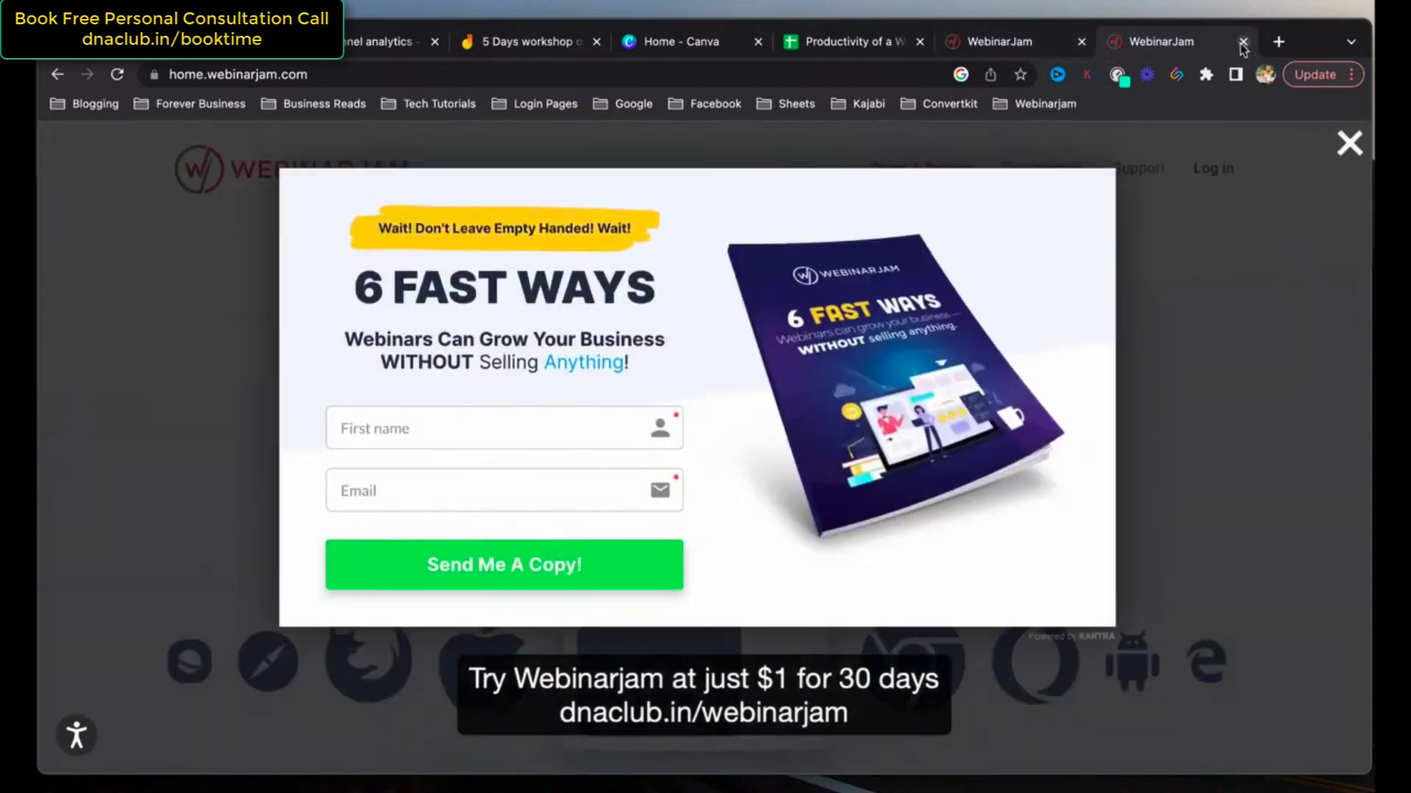
click(1243, 42)
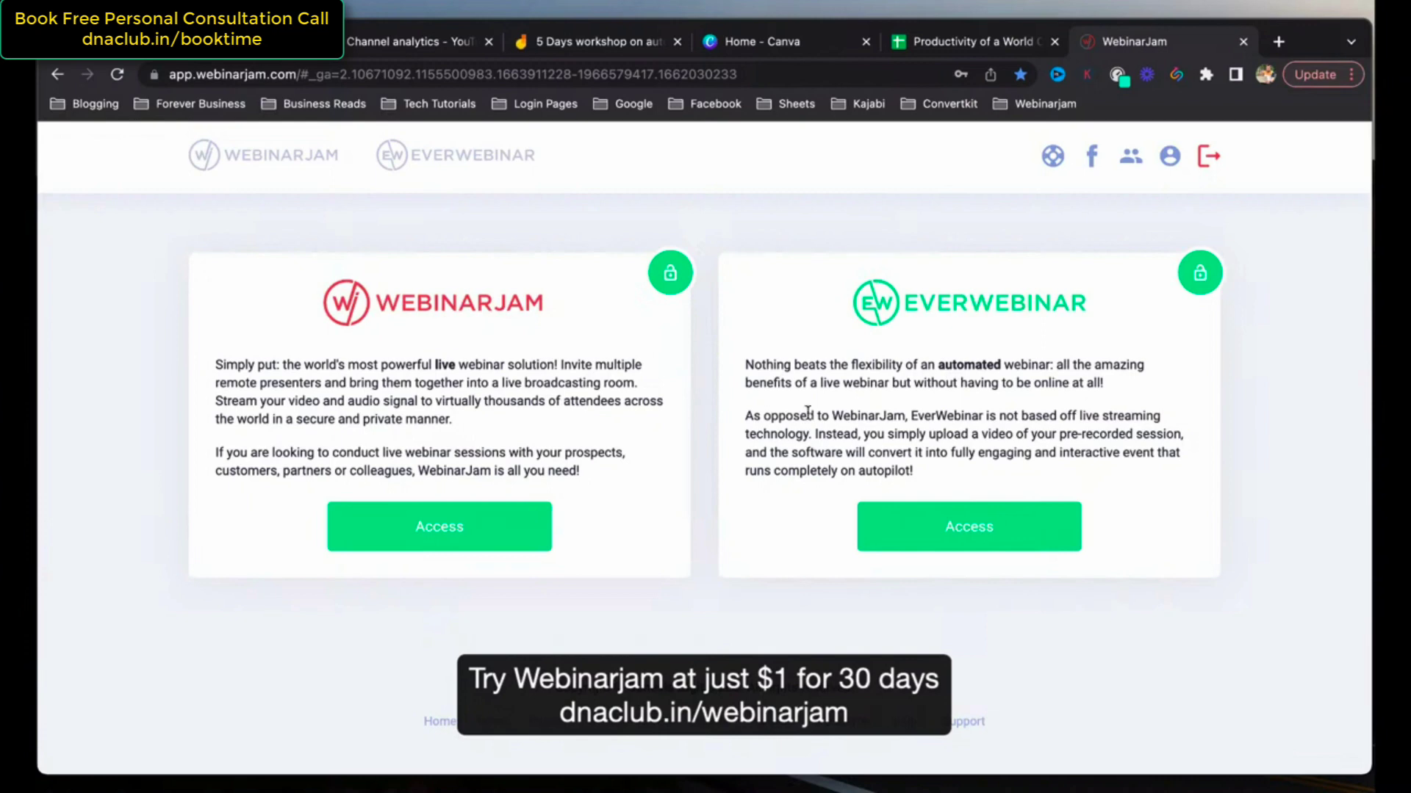
drag(432, 370, 504, 370)
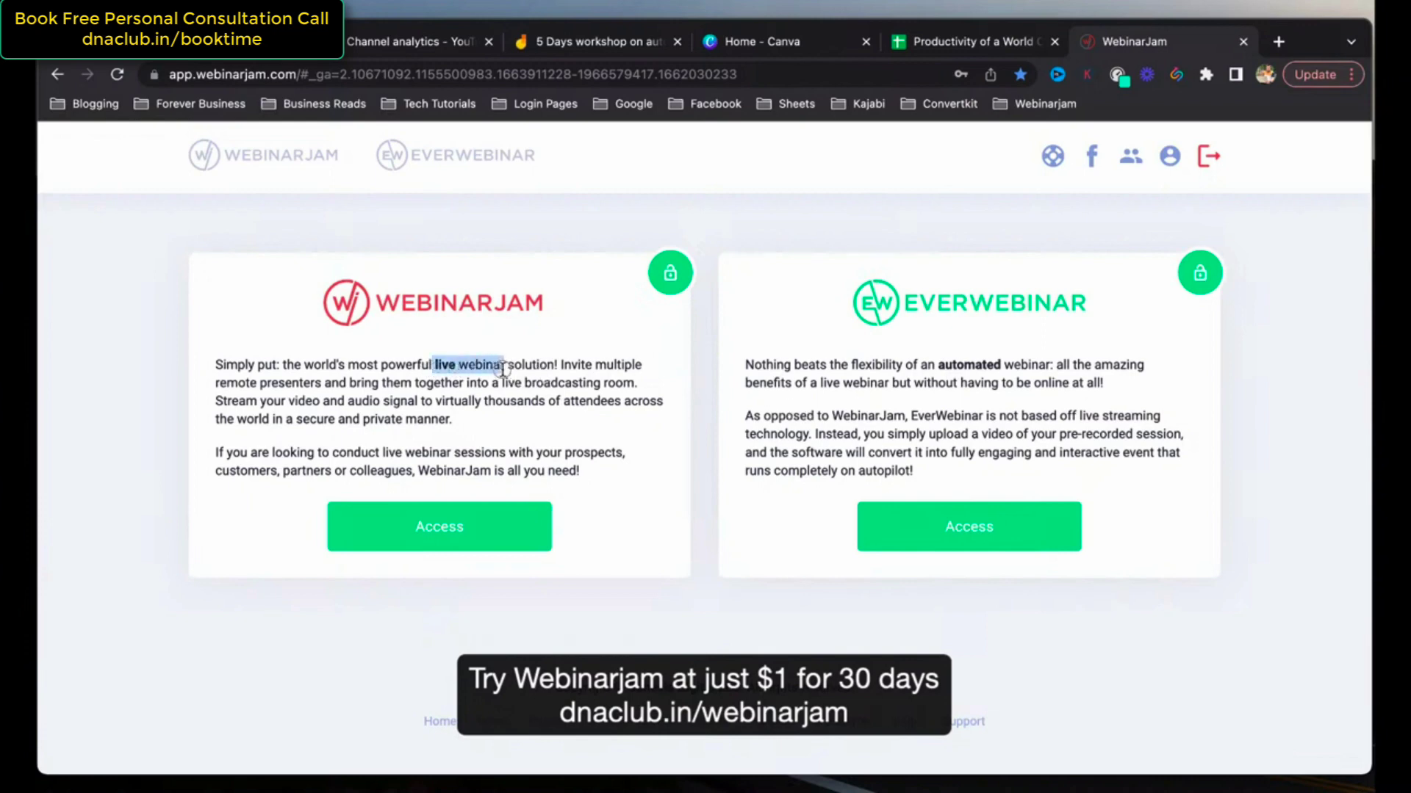
drag(938, 365, 1054, 363)
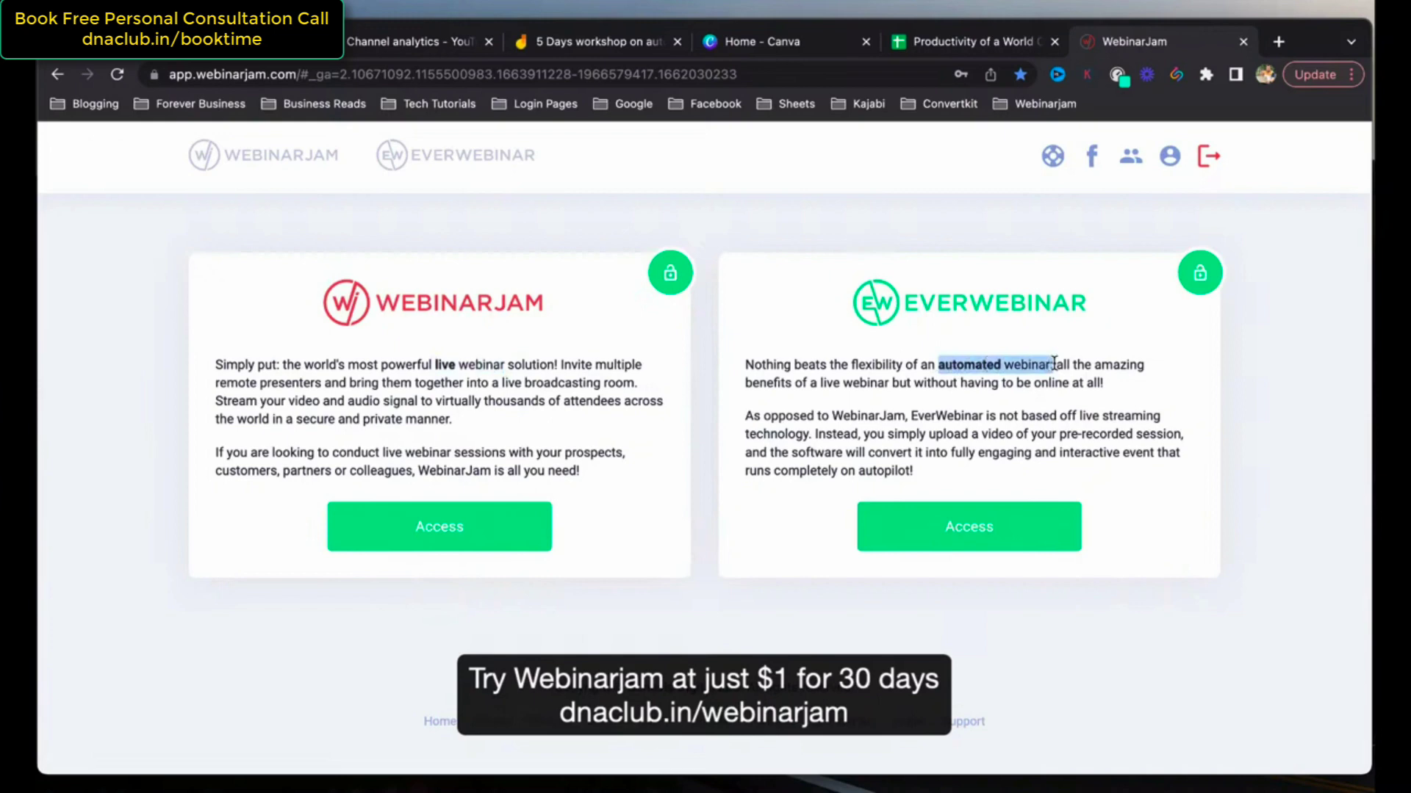
click(698, 449)
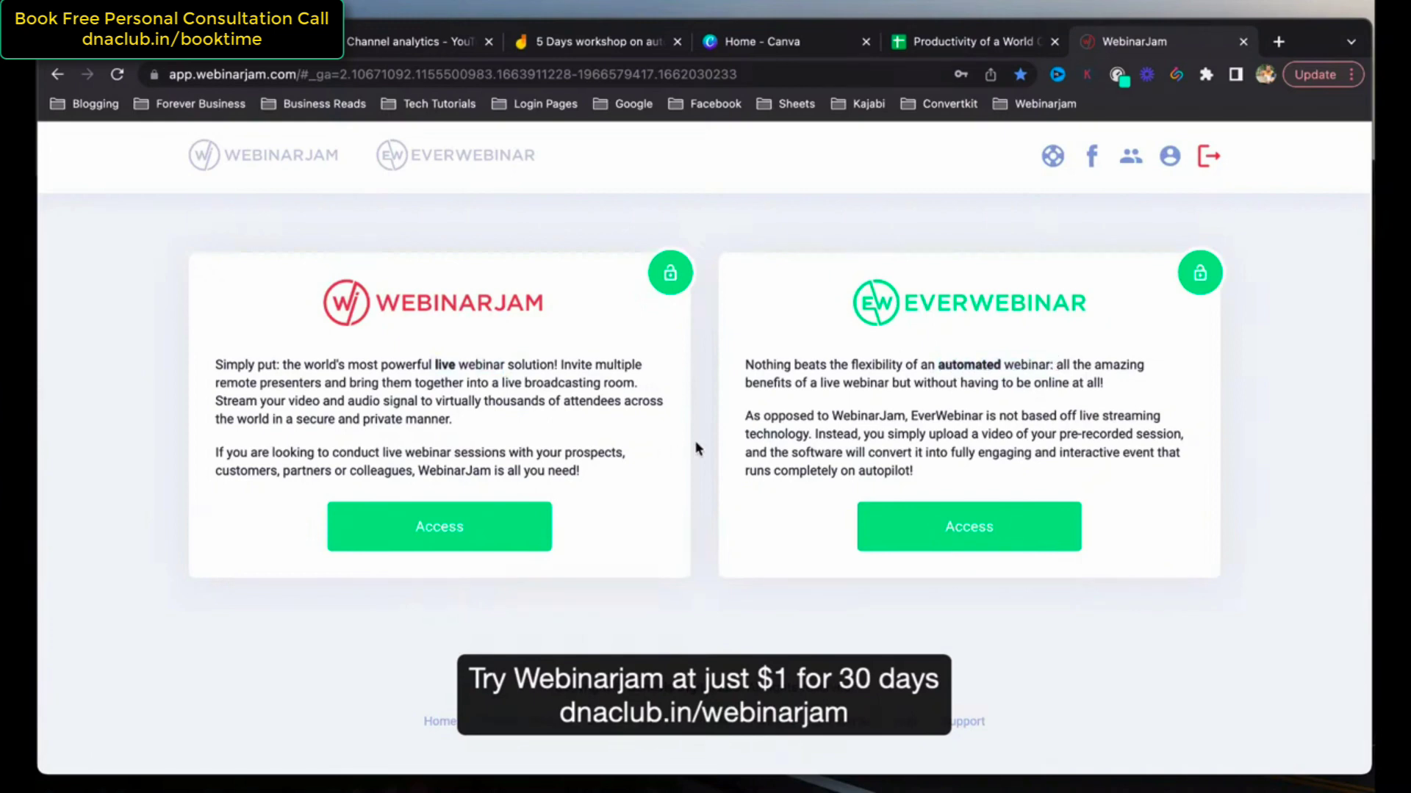
Access WebinarJam and add a new webinar using Full configuration with the Schedule for later option.
click(474, 529)
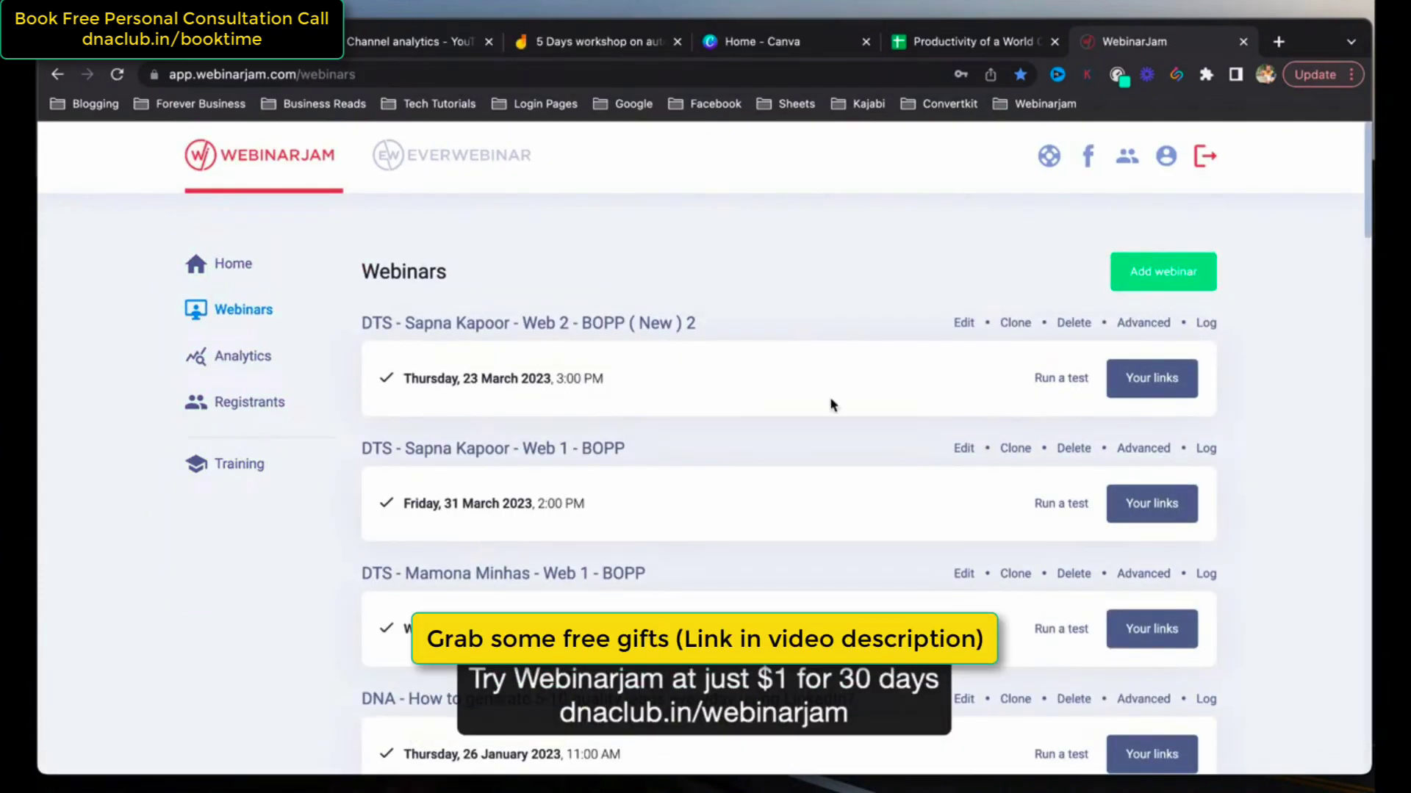
click(1190, 279)
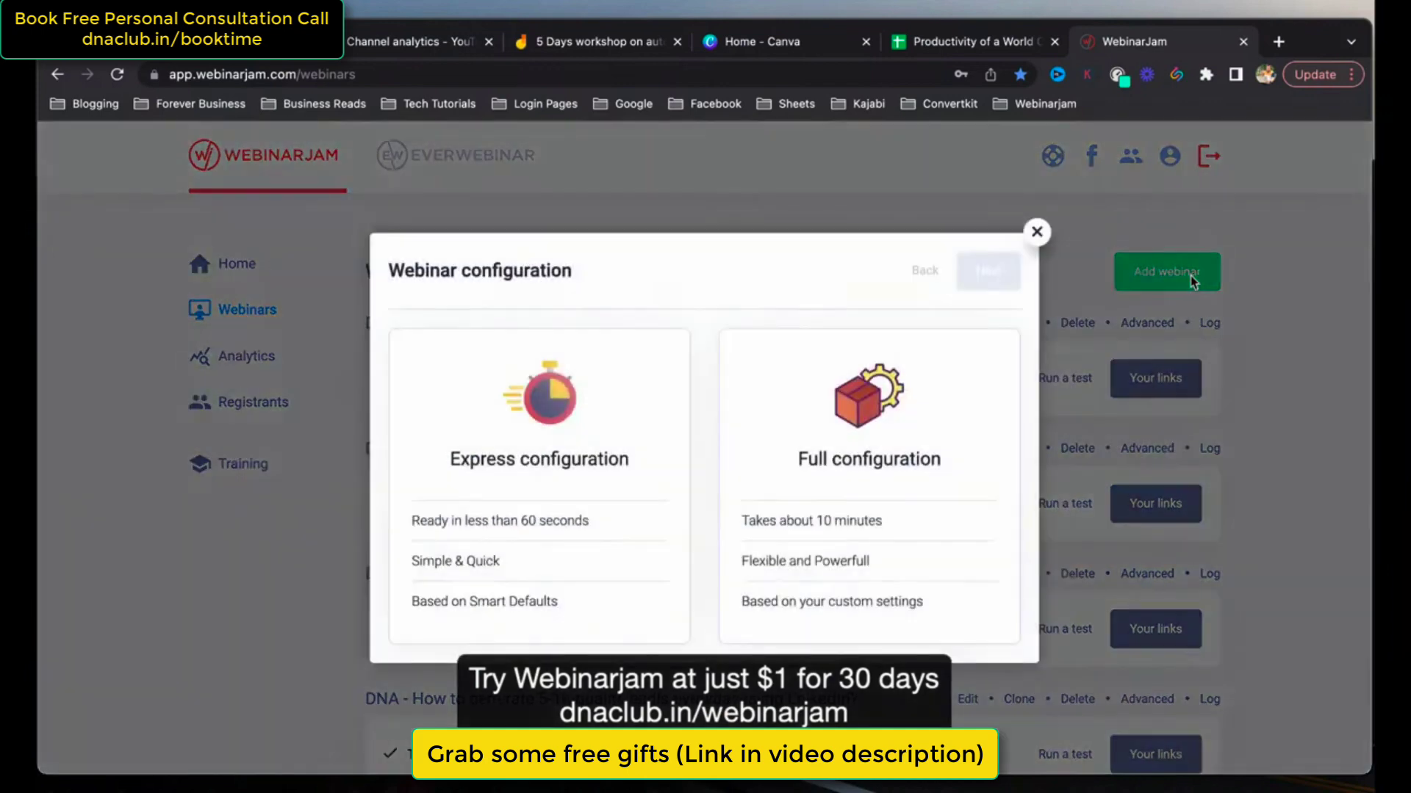
click(861, 491)
click(990, 273)
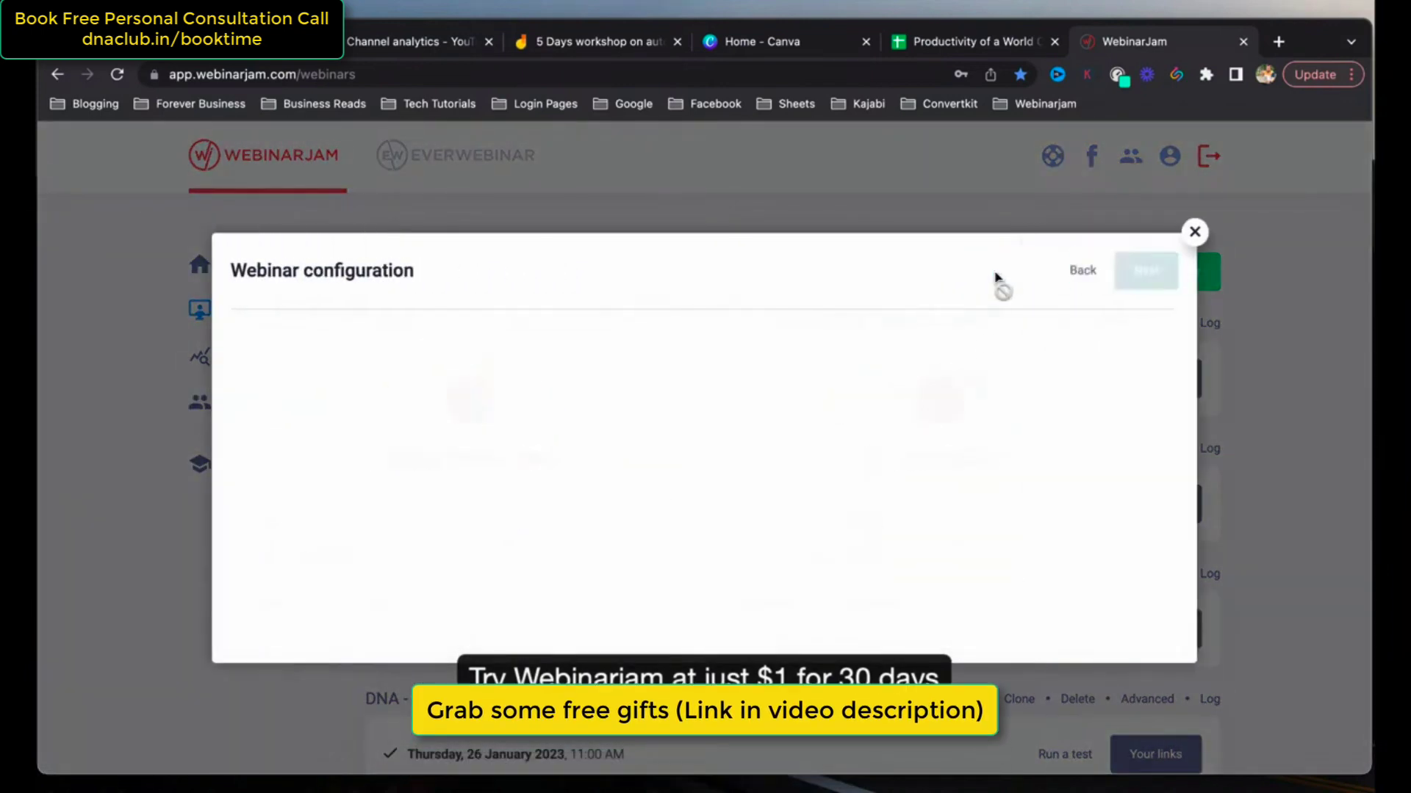
click(764, 479)
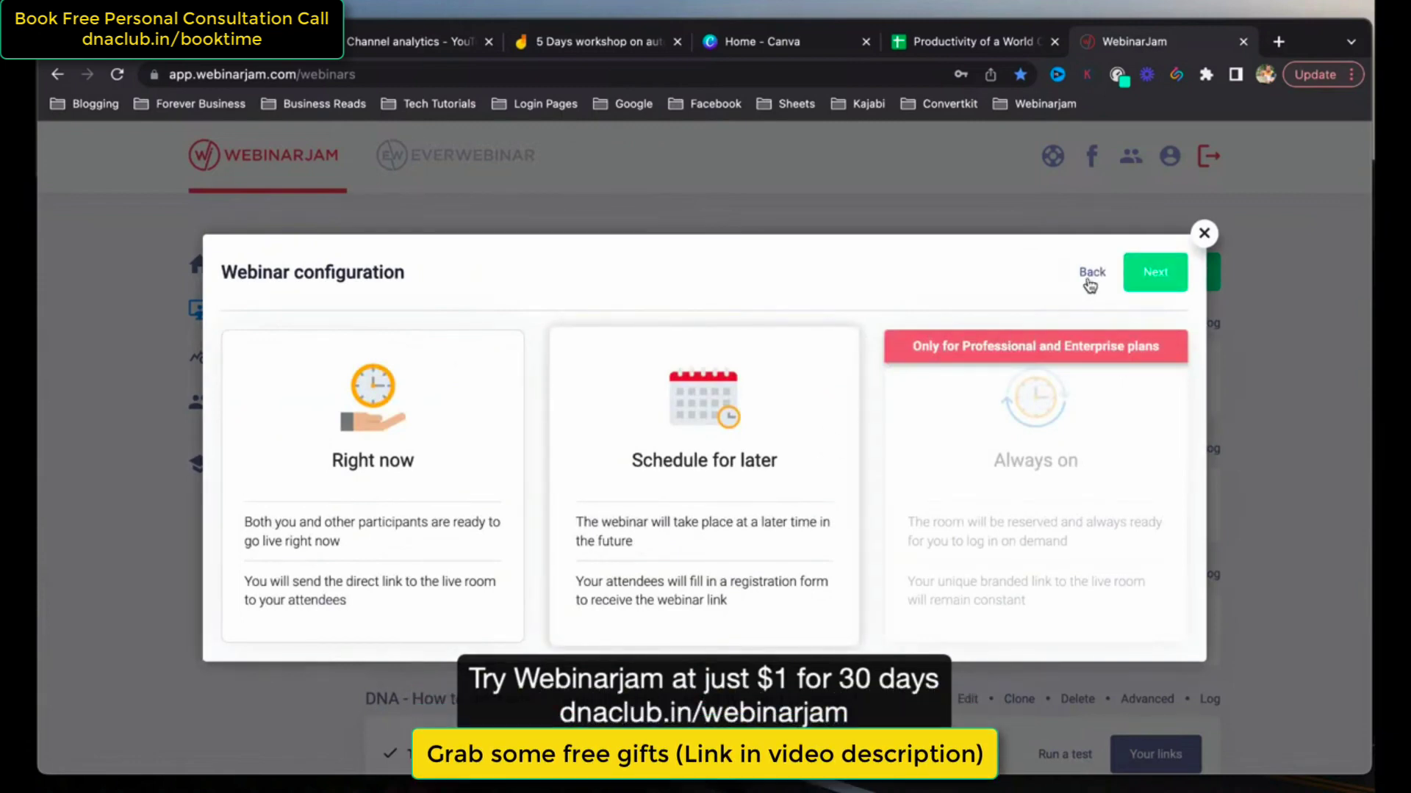
click(1142, 273)
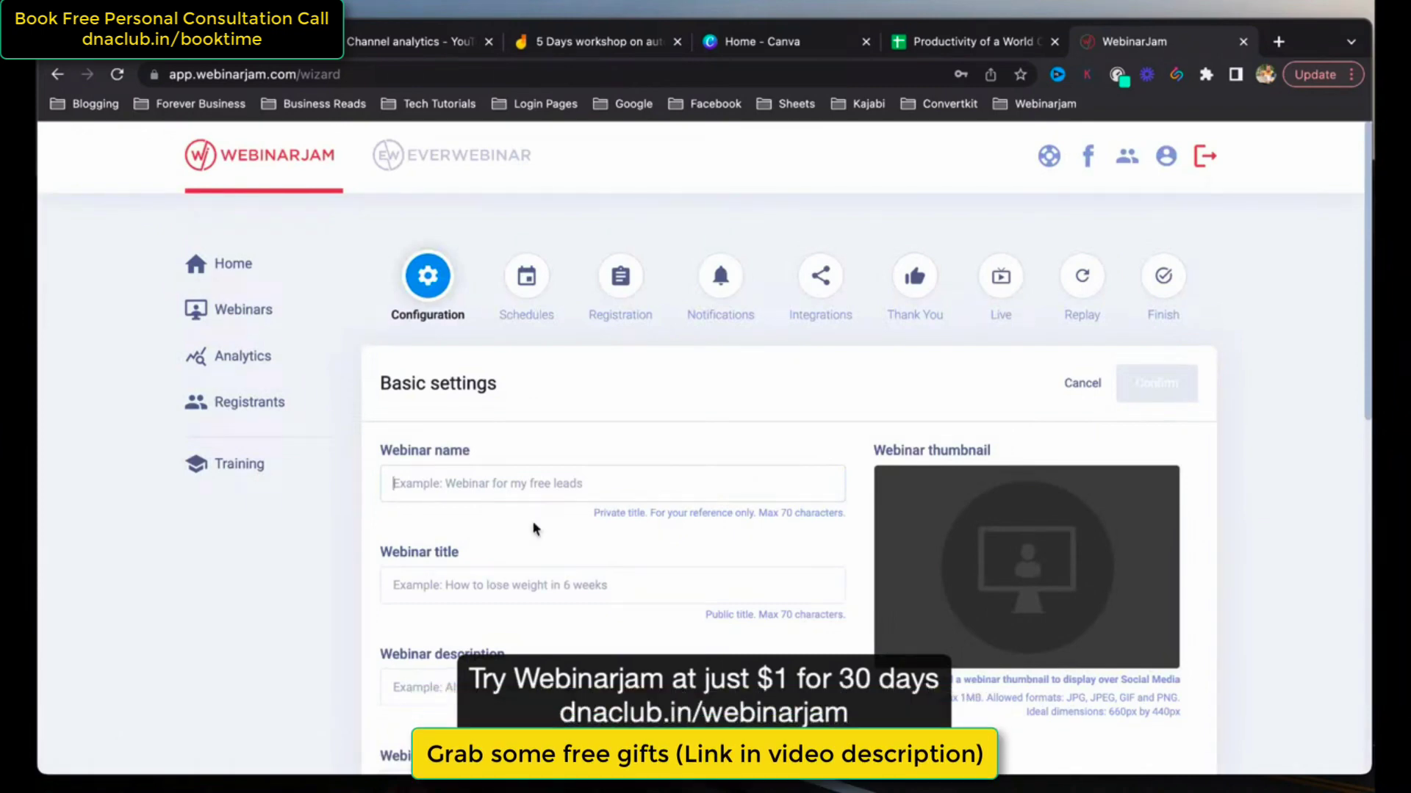
Enter "Earn Rs. 1 Lakh per month in auto pilot" as the webinar name in the basic settings.
text(Earn rs. 1)
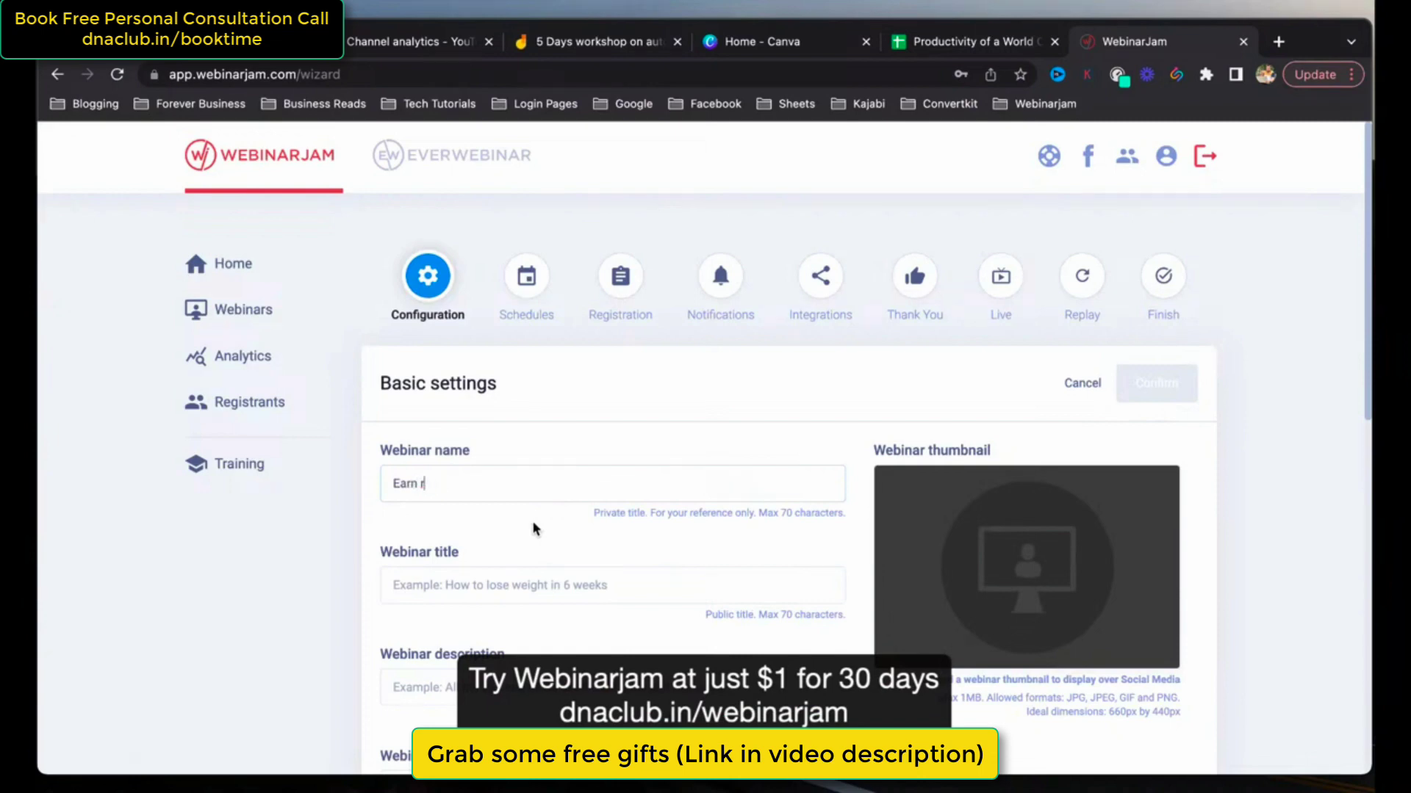
key(BackSpace)
text(Rs. 1 Lakh per month )
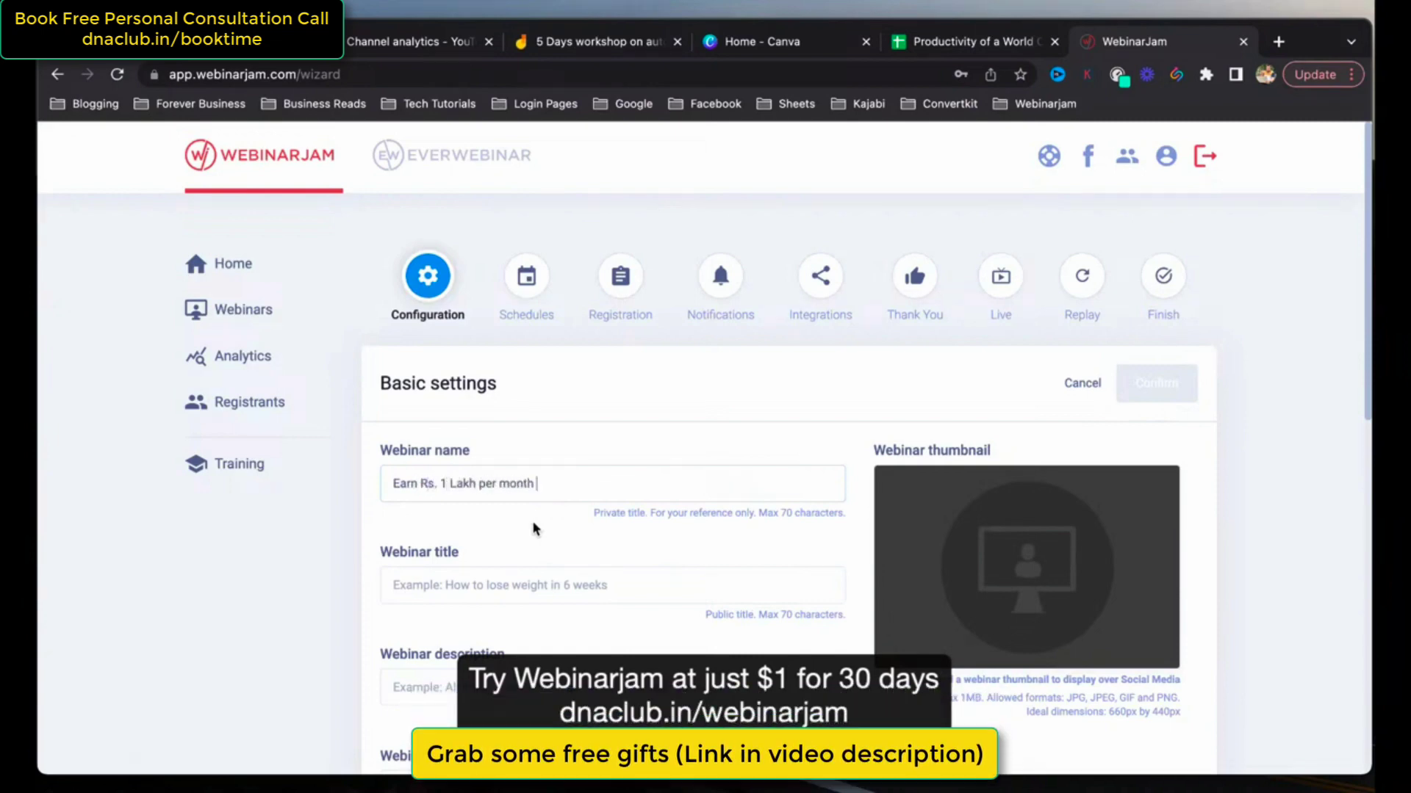
text(u auto piol)
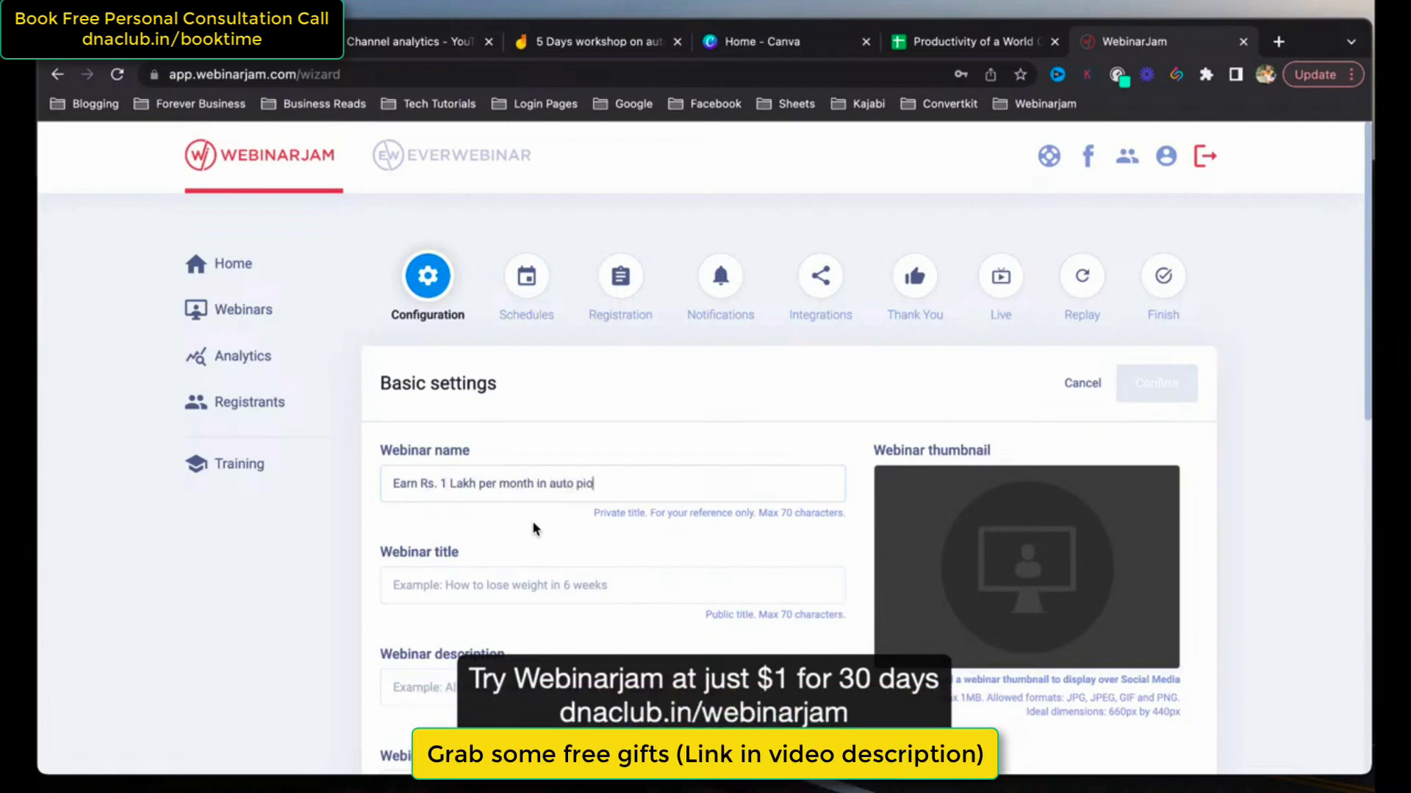
key(BackSpace)
text(lot)
Copy the webinar name "Earn Rs. 1 Lakh per month in auto pilot" into the webinar title.
key(ctrl+a)
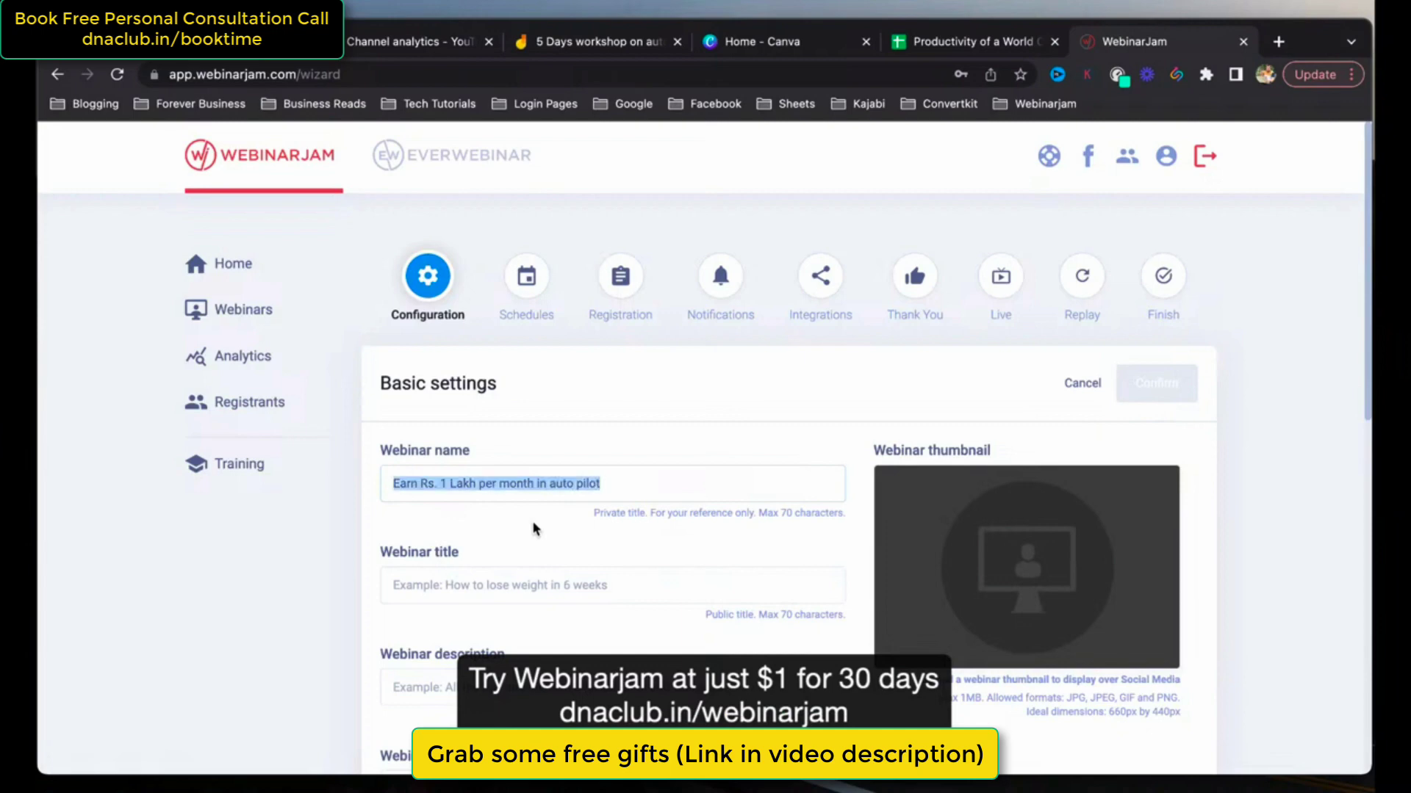
key(ctrl+c)
click(492, 614)
key(ctrl+v)
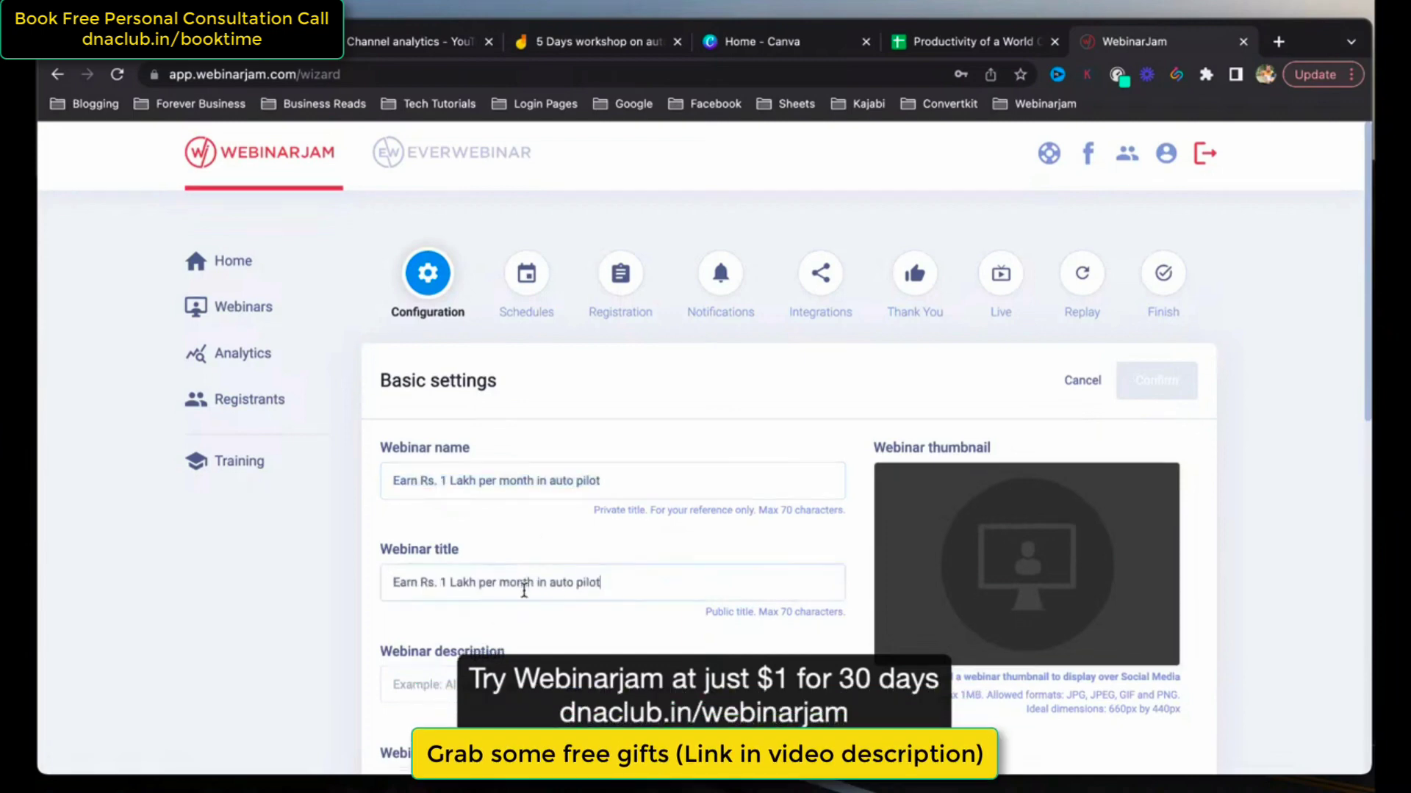
Fill the webinar description with "Earn Rs. 1 Lakh per month in auto pilot" and confirm the basic settings.
scroll(494, 588, down, 2)
click(496, 570)
text(60 d)
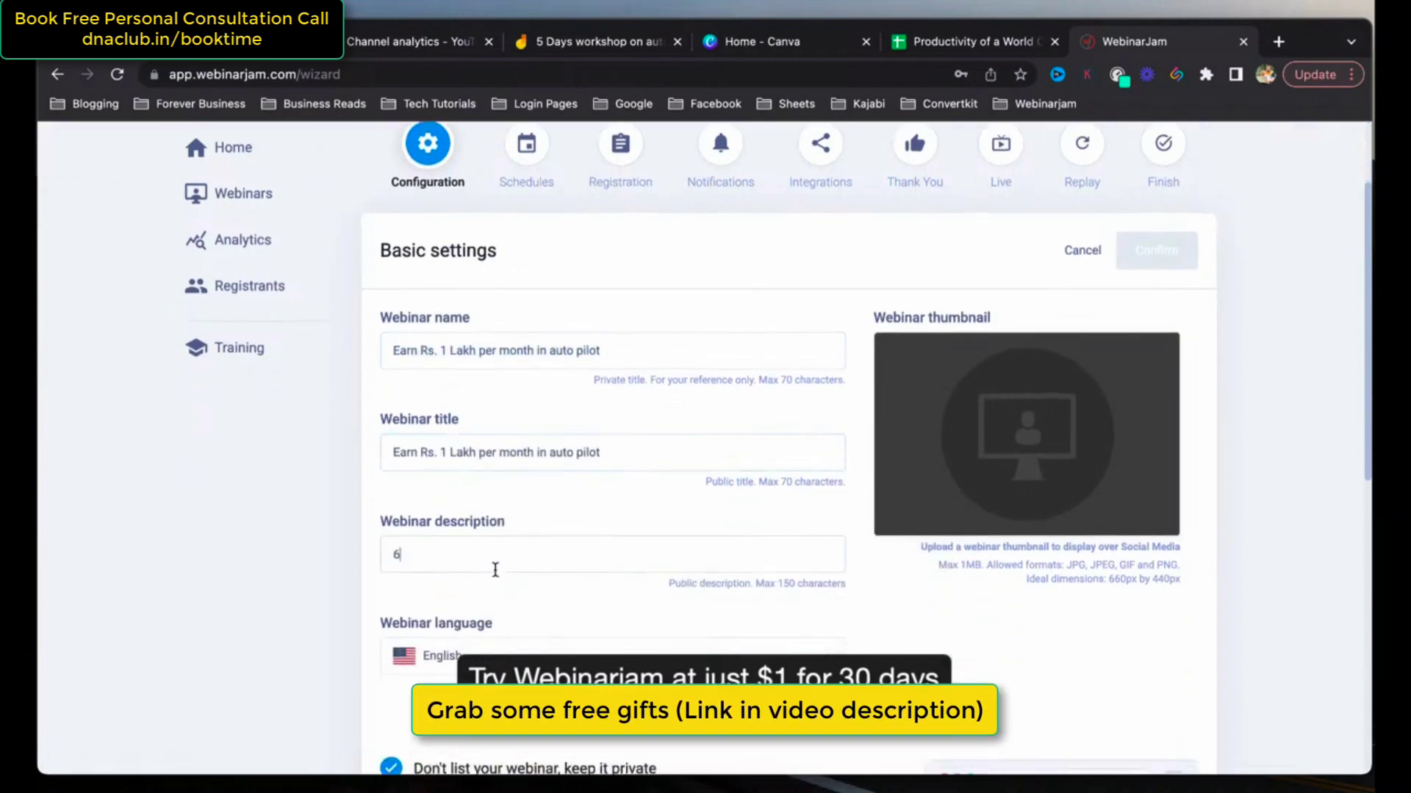
key(BackSpace)
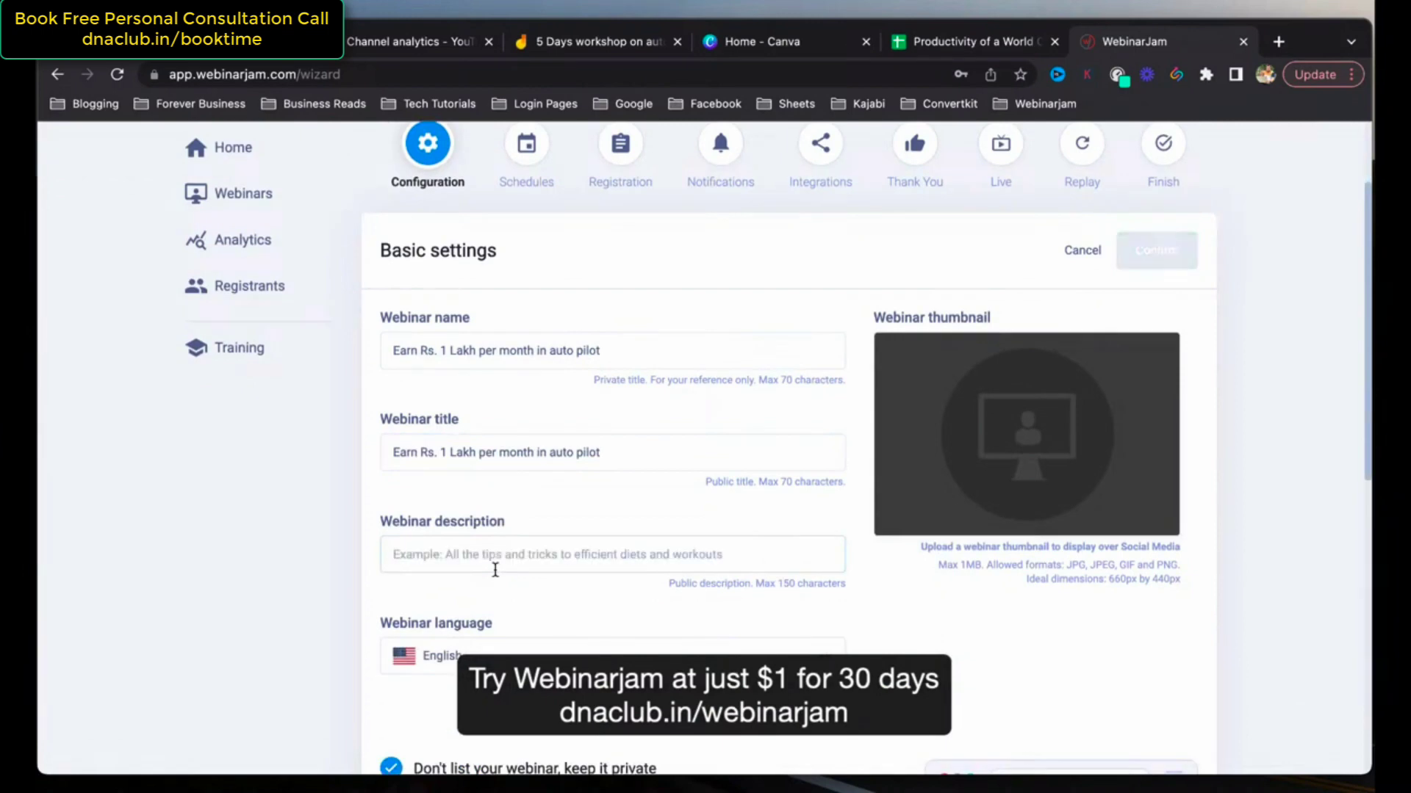
key(ctrl+v)
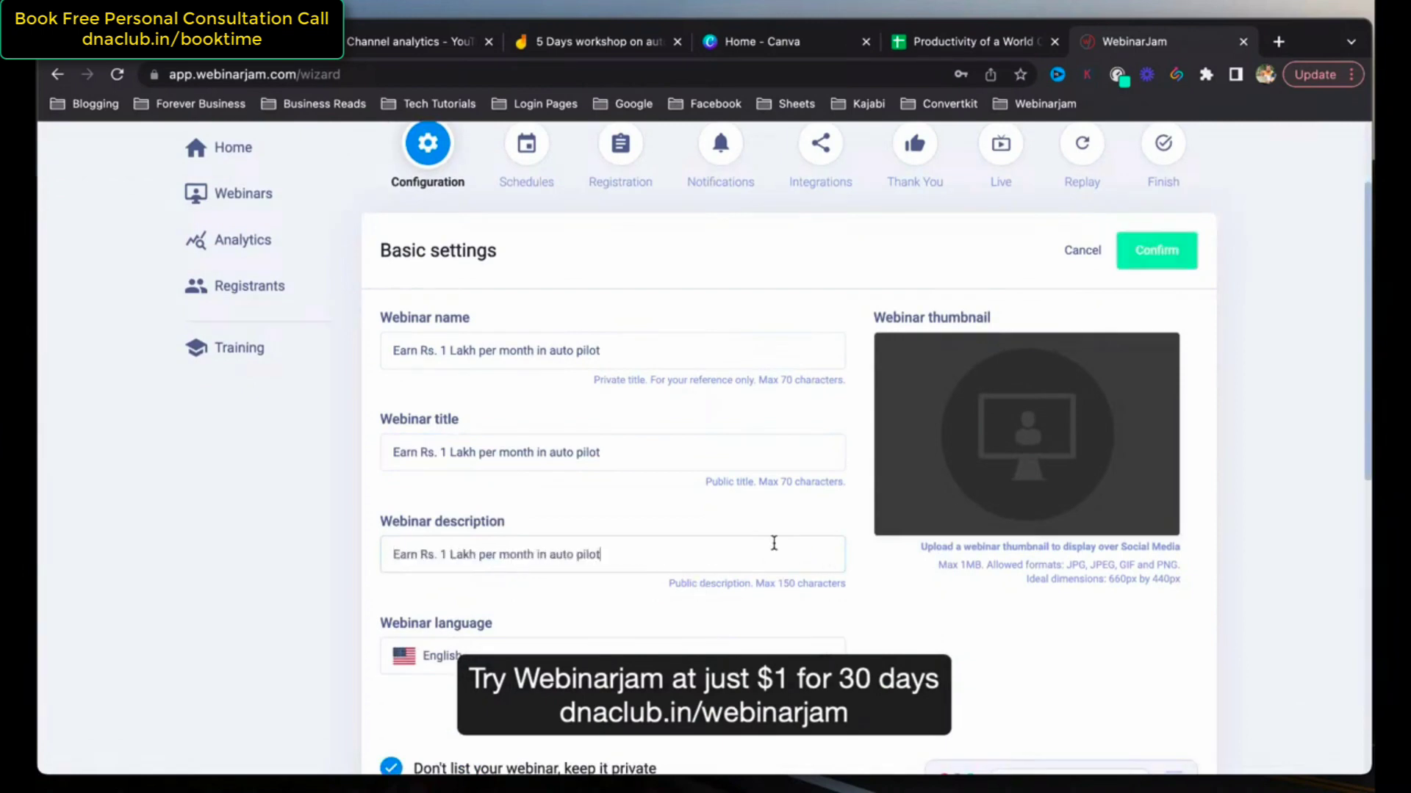
scroll(774, 543, down, 7)
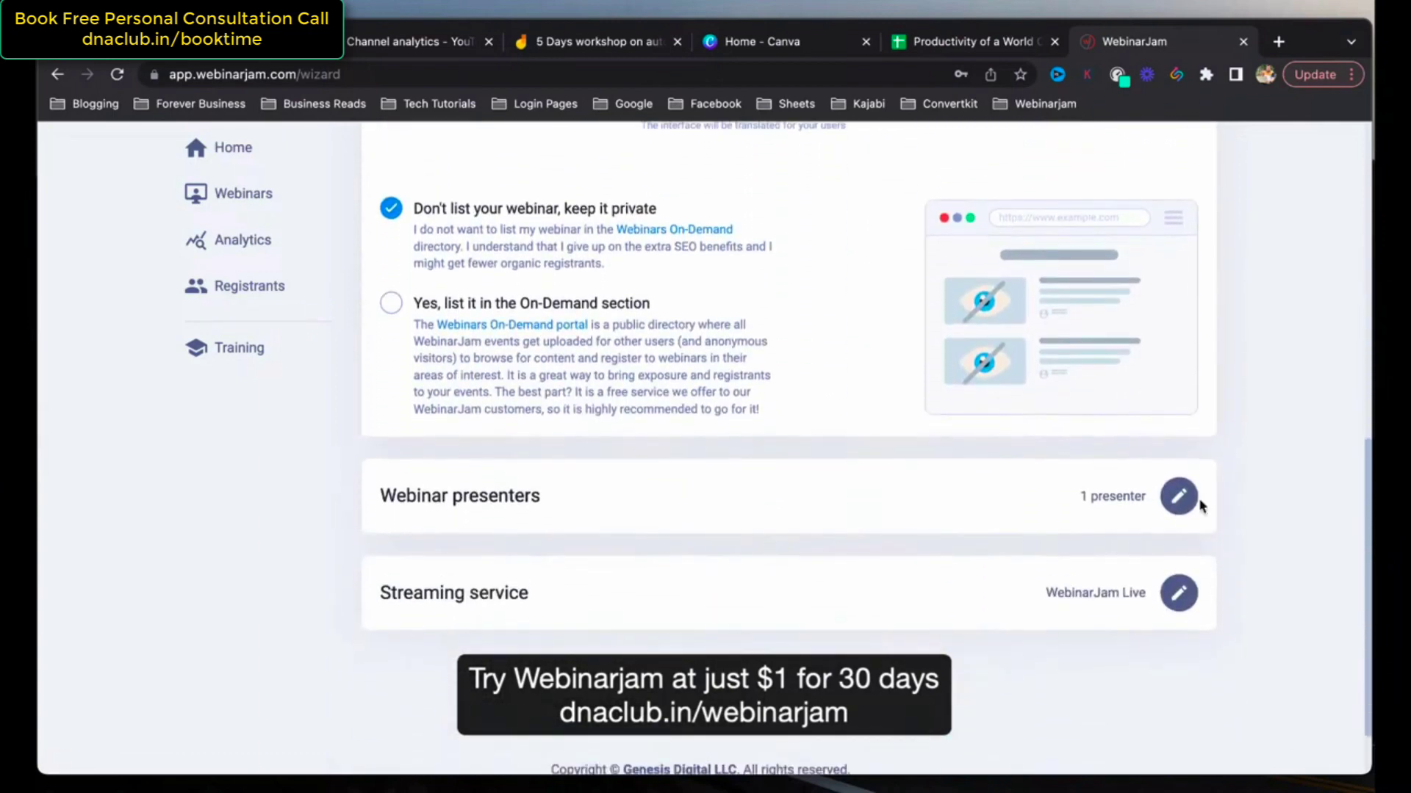
scroll(1179, 448, up, 8)
click(1175, 376)
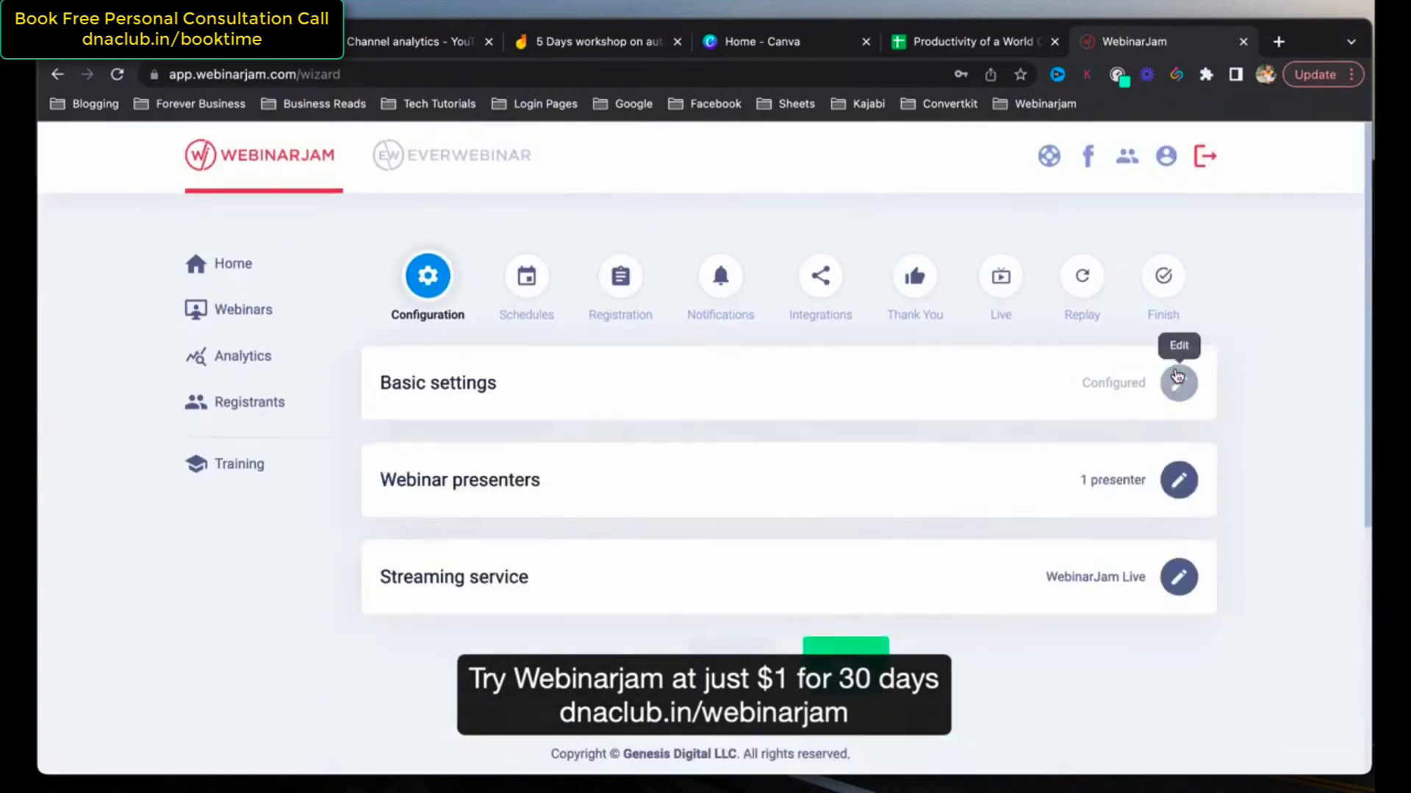
Reopen the basic settings to check the webinar thumbnail upload option, and confirm them again without edits.
click(1179, 385)
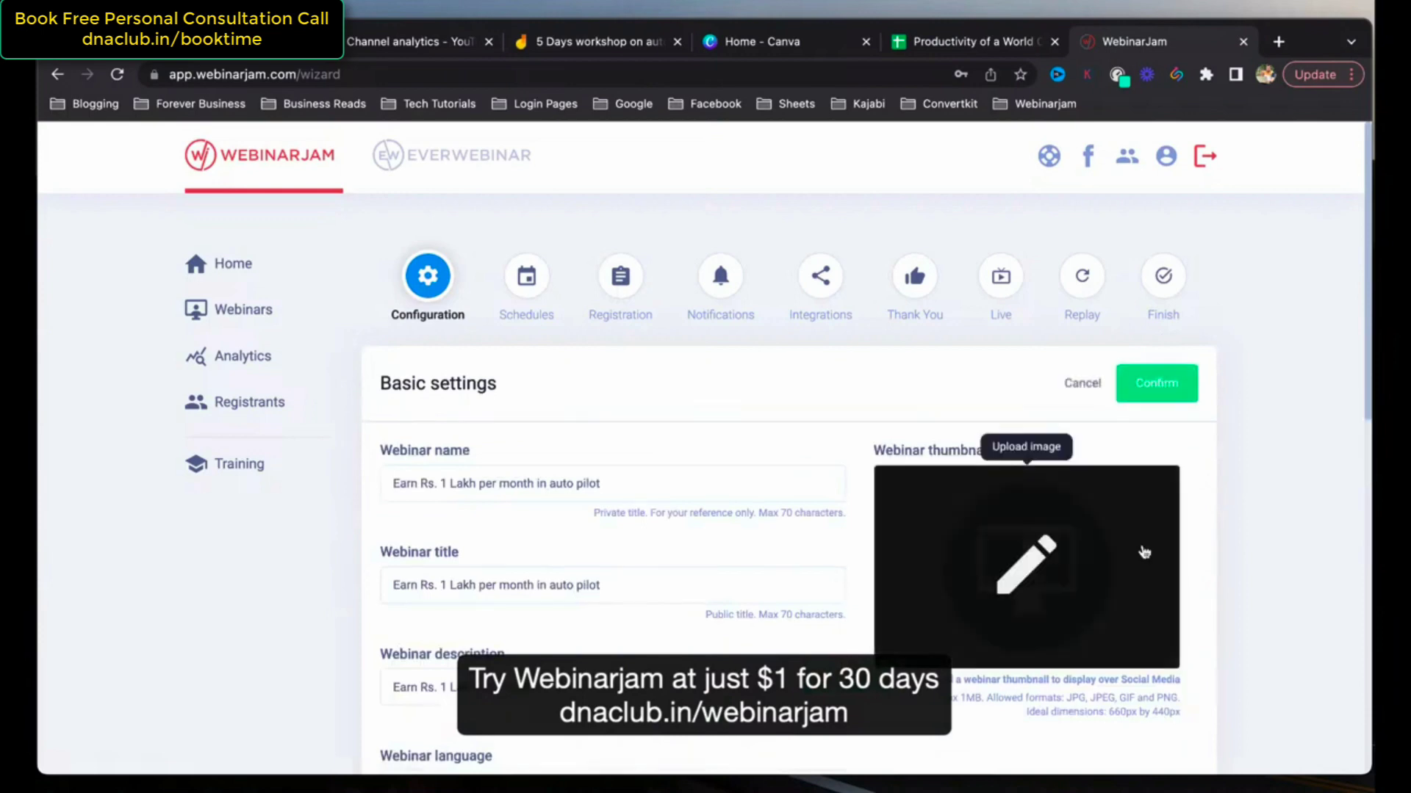
scroll(1143, 514, down, 3)
click(1171, 163)
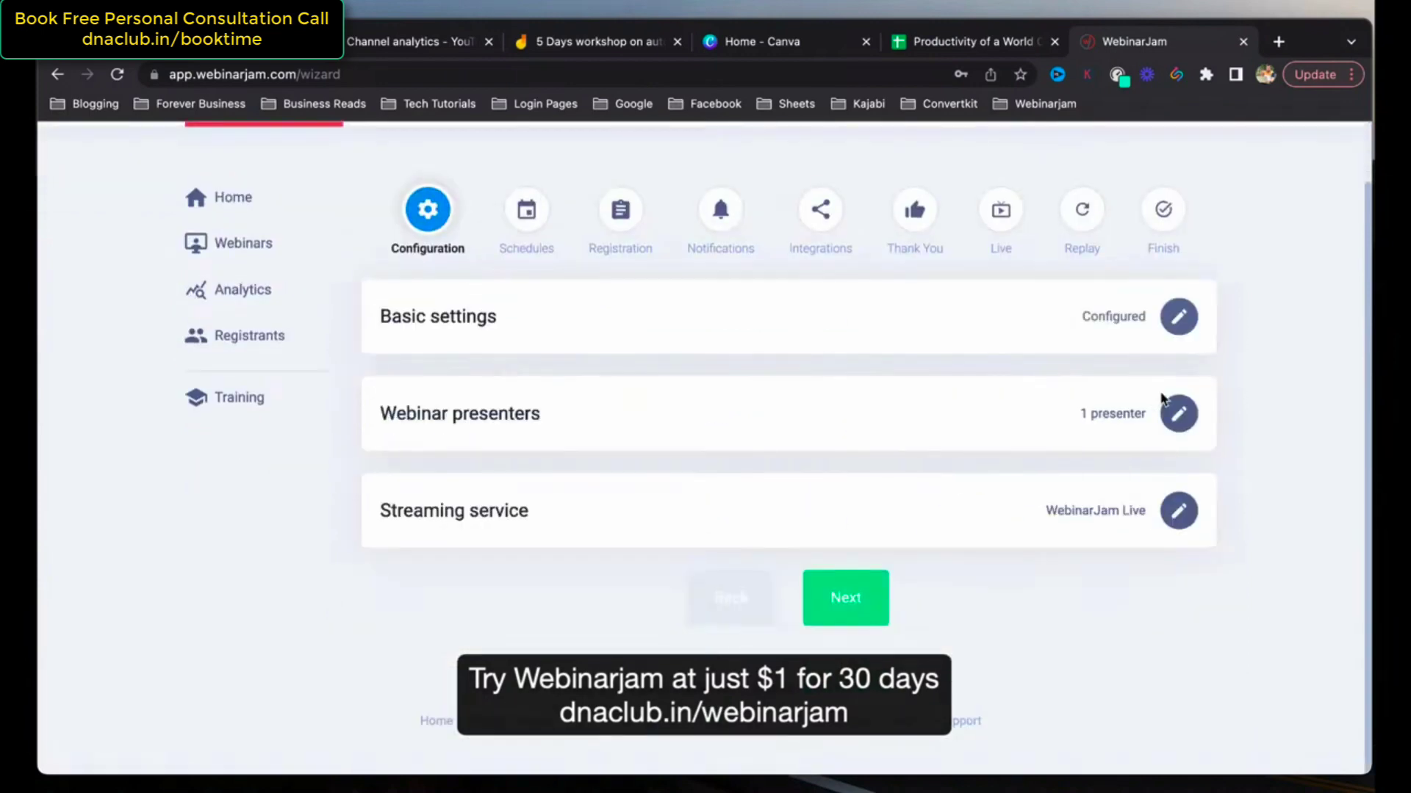
Review the webinar presenters settings and confirm them with the existing host and presenter.
click(1178, 414)
scroll(887, 361, down, 2)
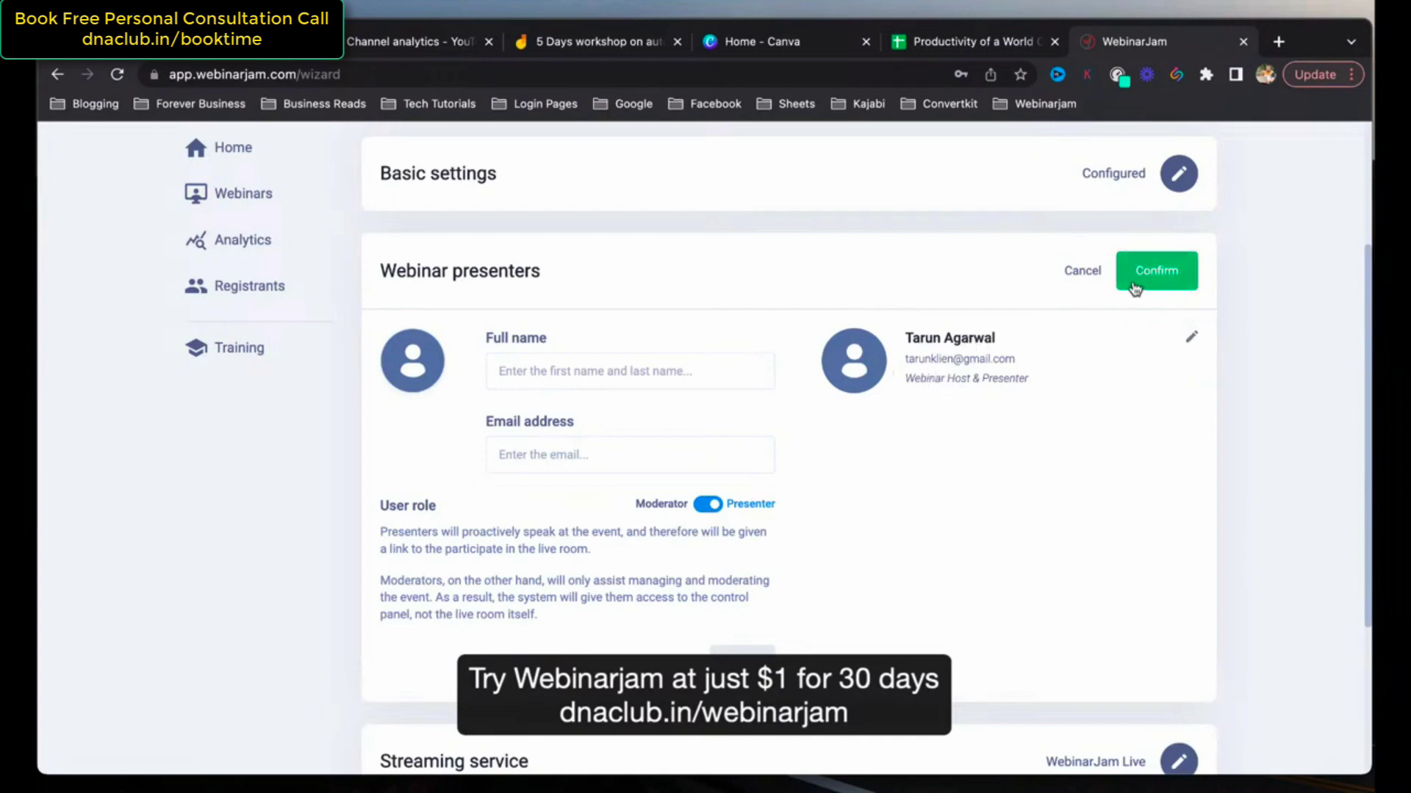
click(1156, 270)
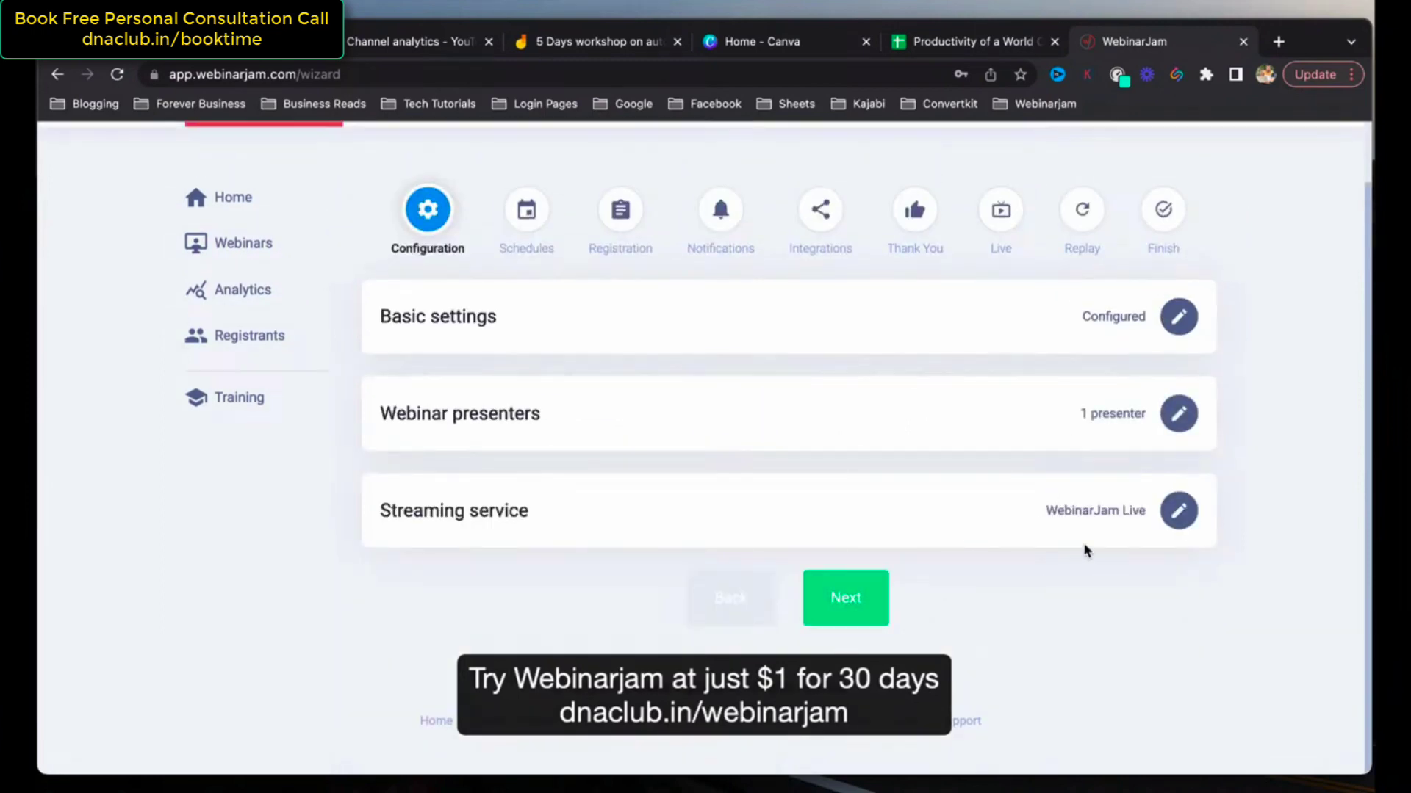
Continue to the webinar schedule and set the single session's date to 2023-03-31.
click(832, 593)
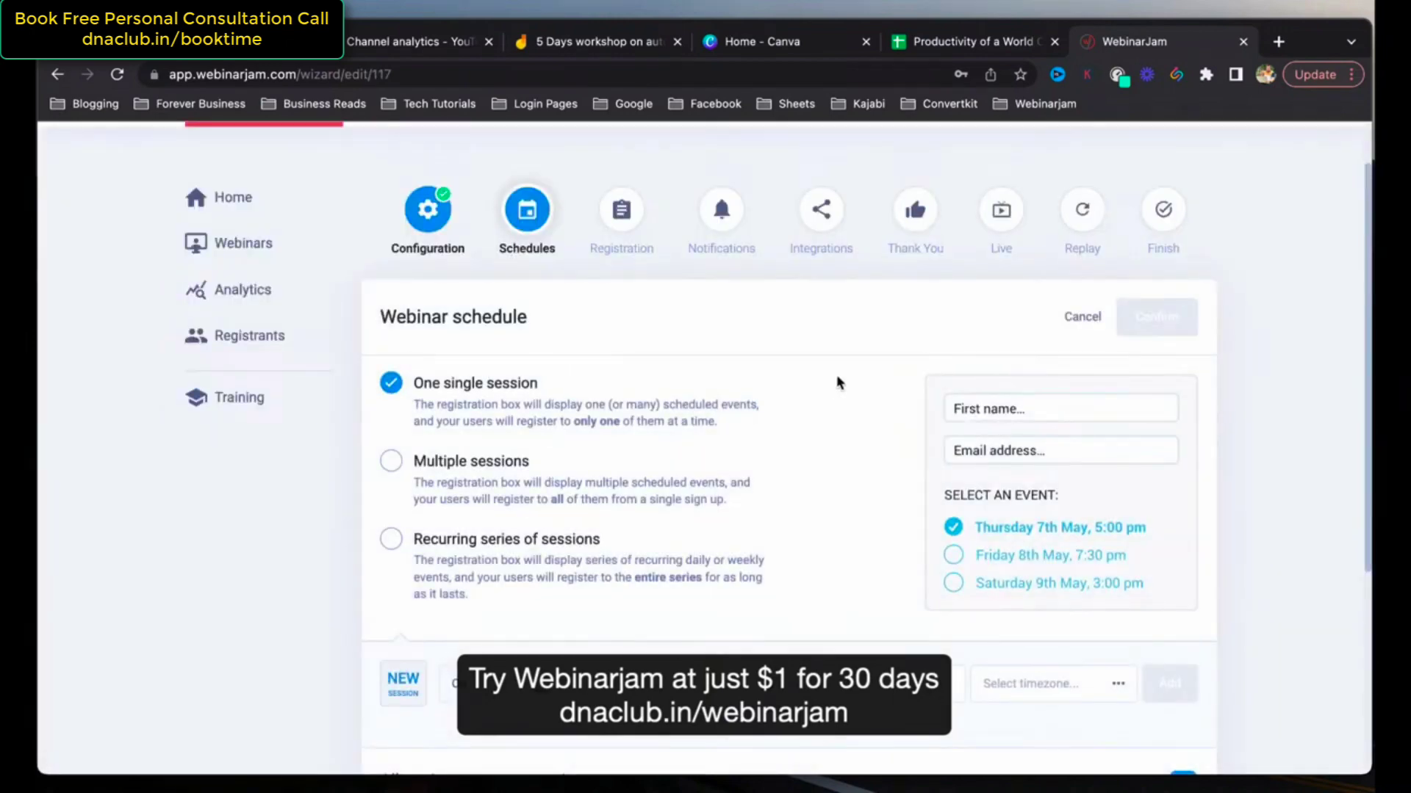
scroll(839, 382, down, 1)
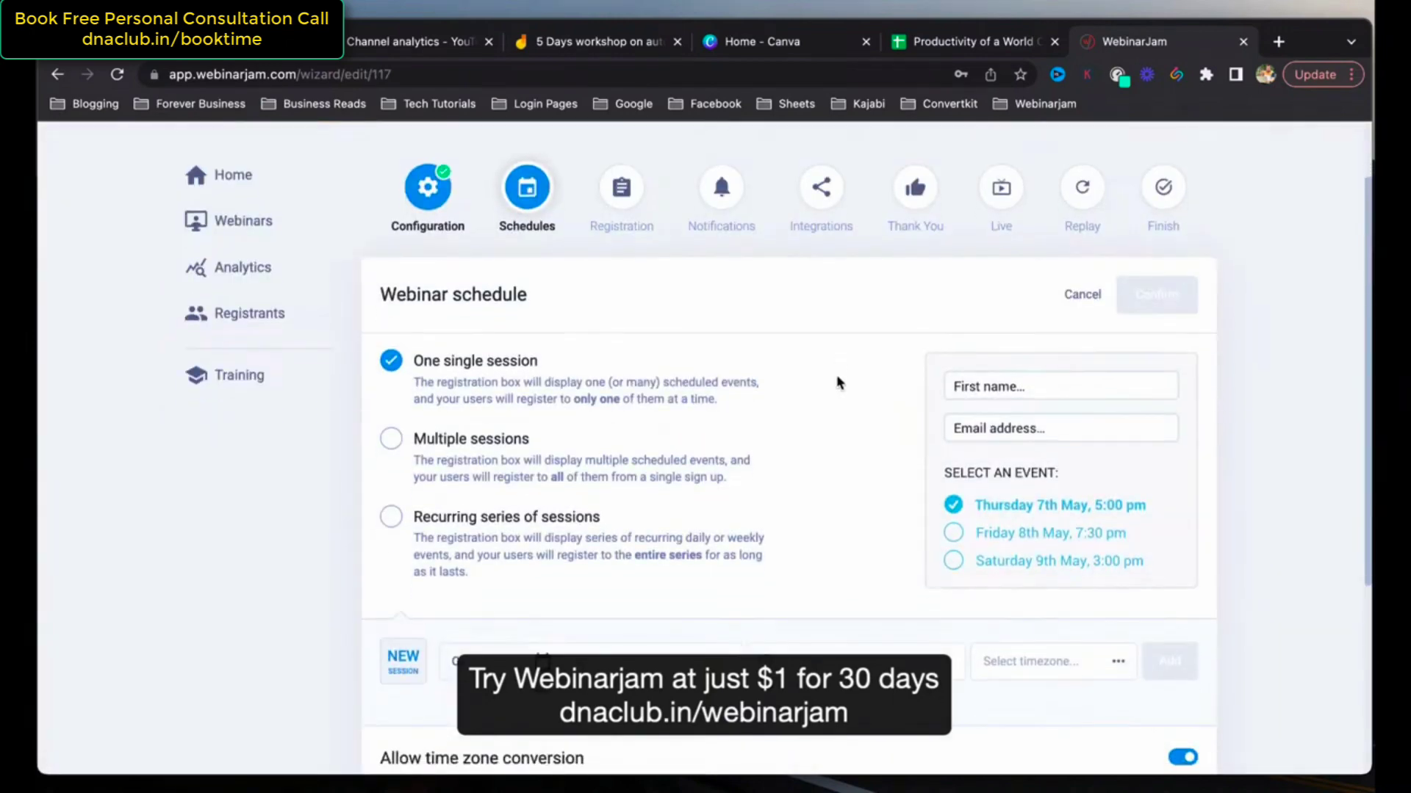
scroll(839, 382, down, 2)
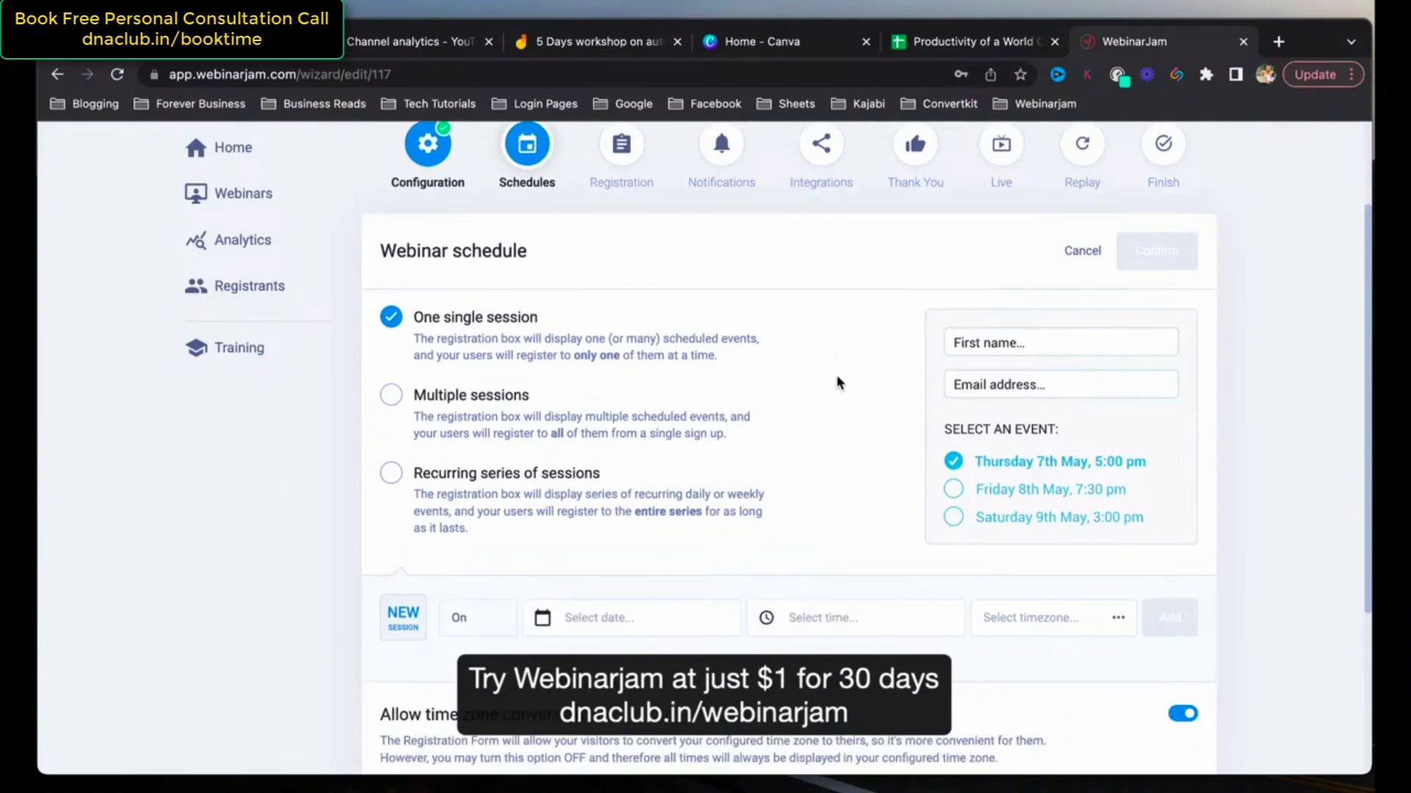
scroll(838, 383, down, 3)
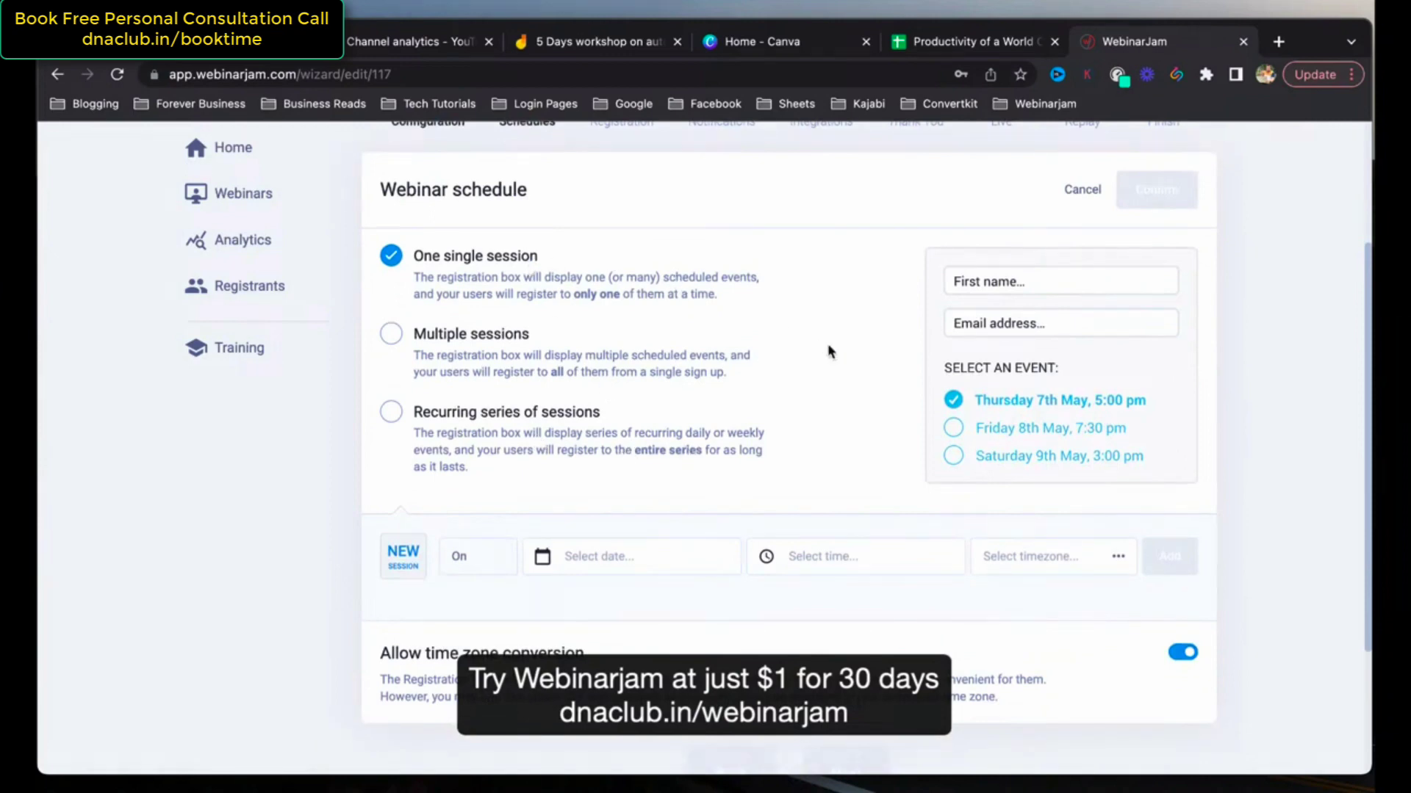
scroll(831, 352, down, 5)
click(604, 449)
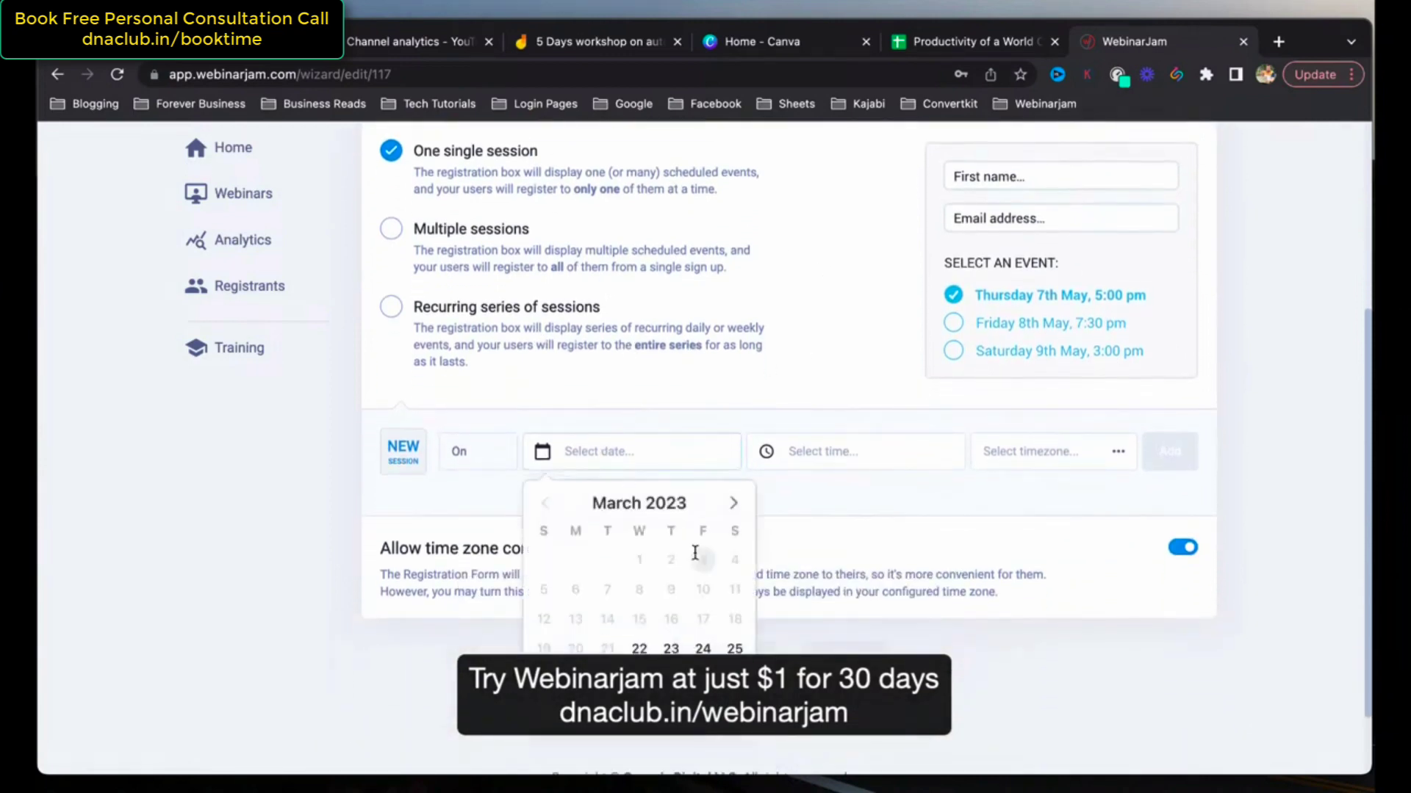
click(702, 677)
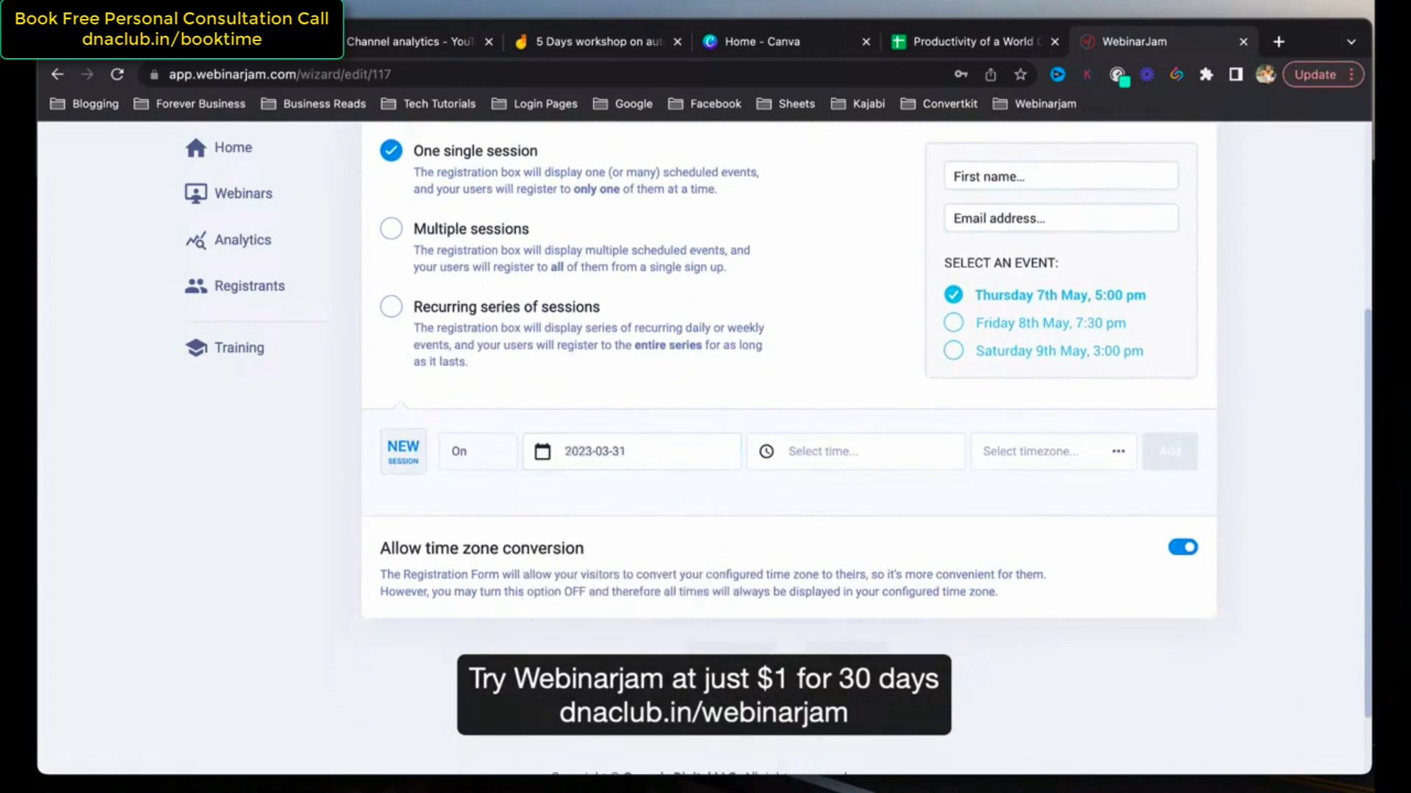
Set the new session's start time to 8:00 PM.
click(876, 453)
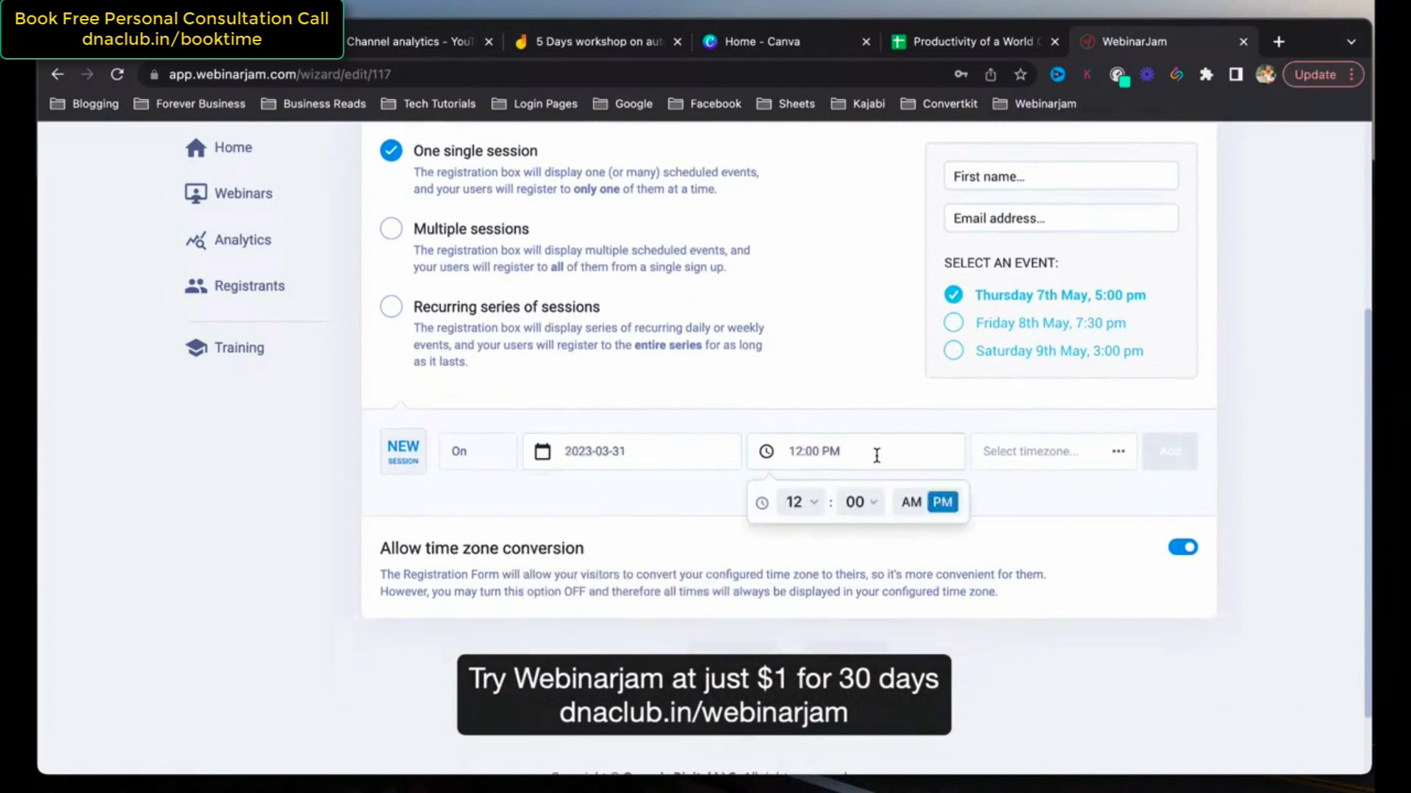
click(816, 507)
click(793, 698)
Set the session's time zone to Calcutta, Chennai, Mumbai, New Delhi and add the session to the schedule.
click(1062, 450)
scroll(934, 581, down, 2)
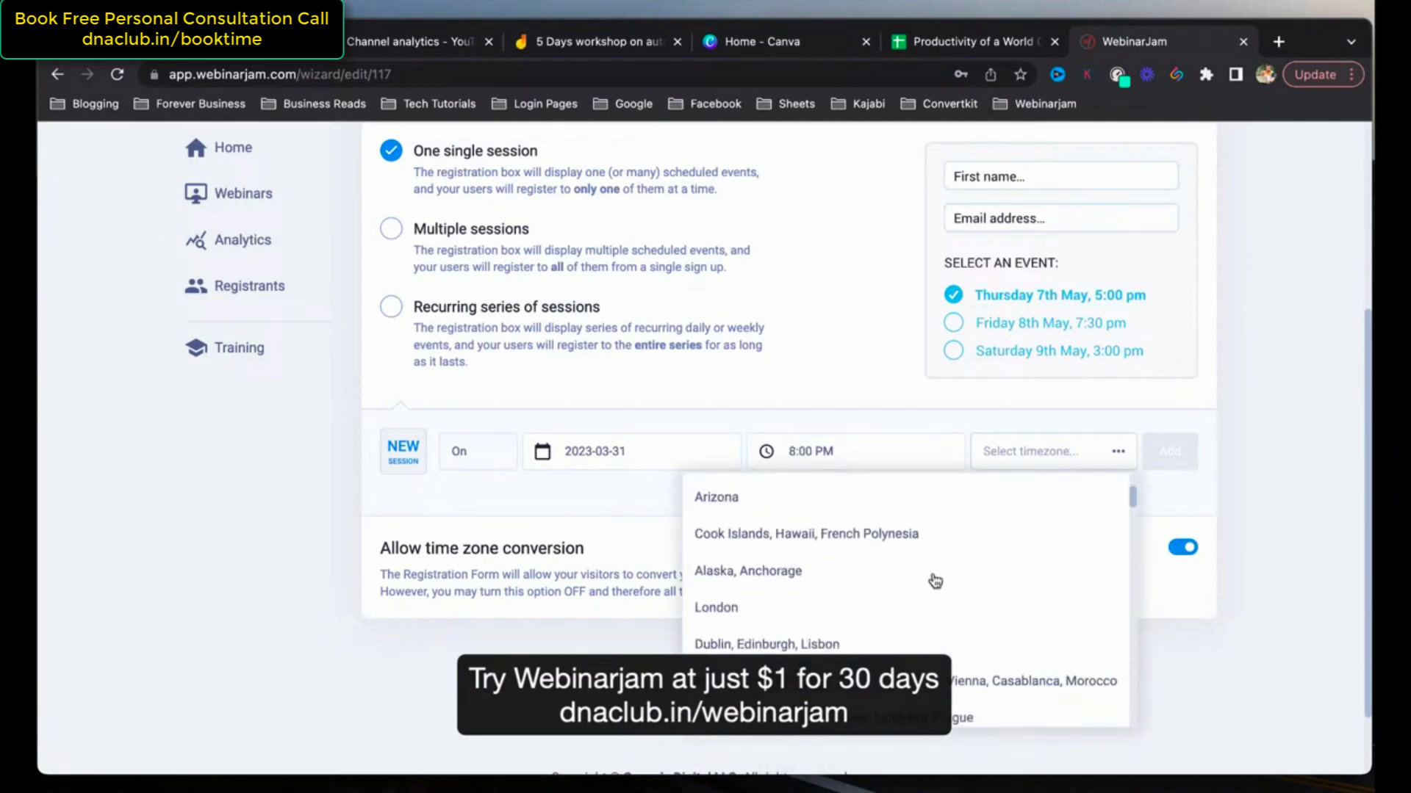
scroll(935, 580, down, 10)
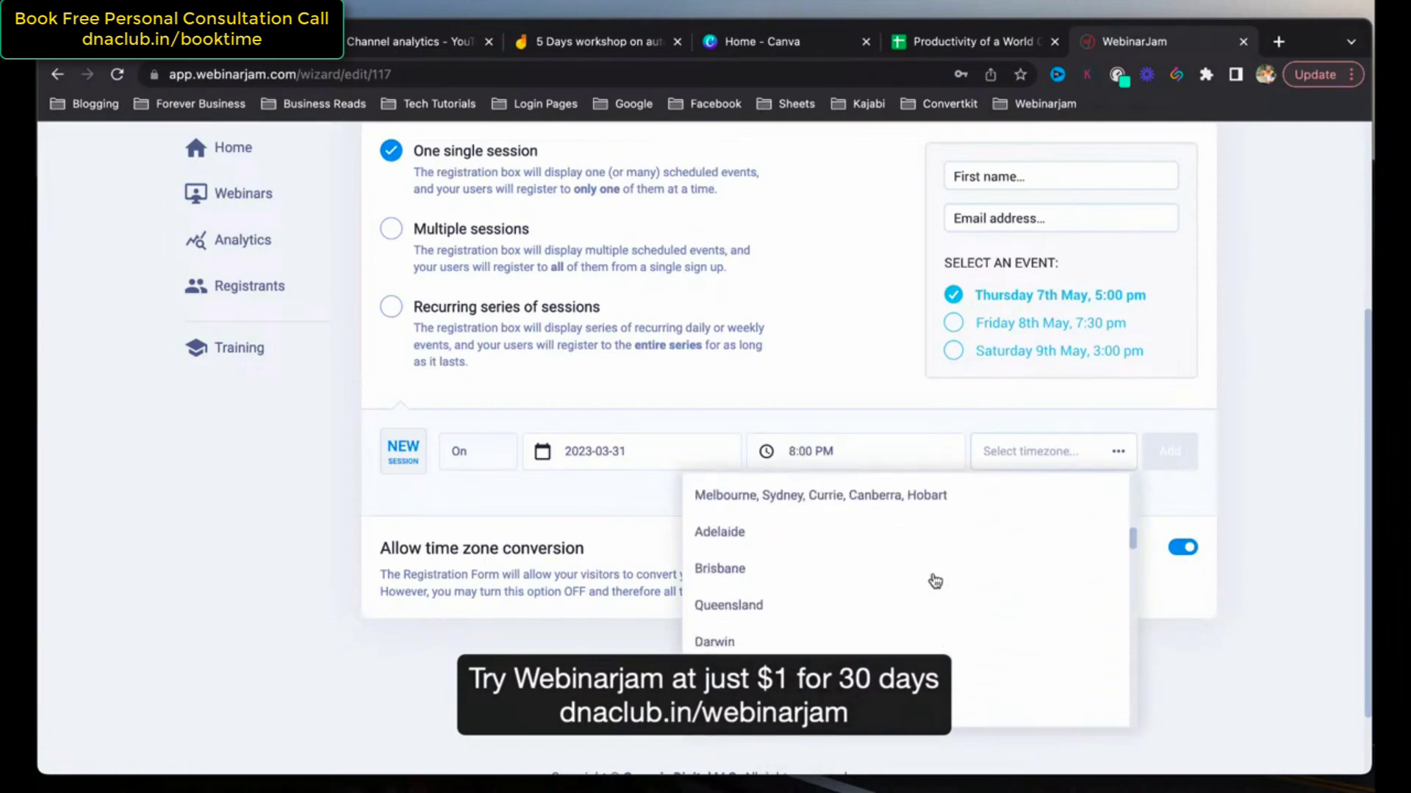
scroll(934, 581, down, 10)
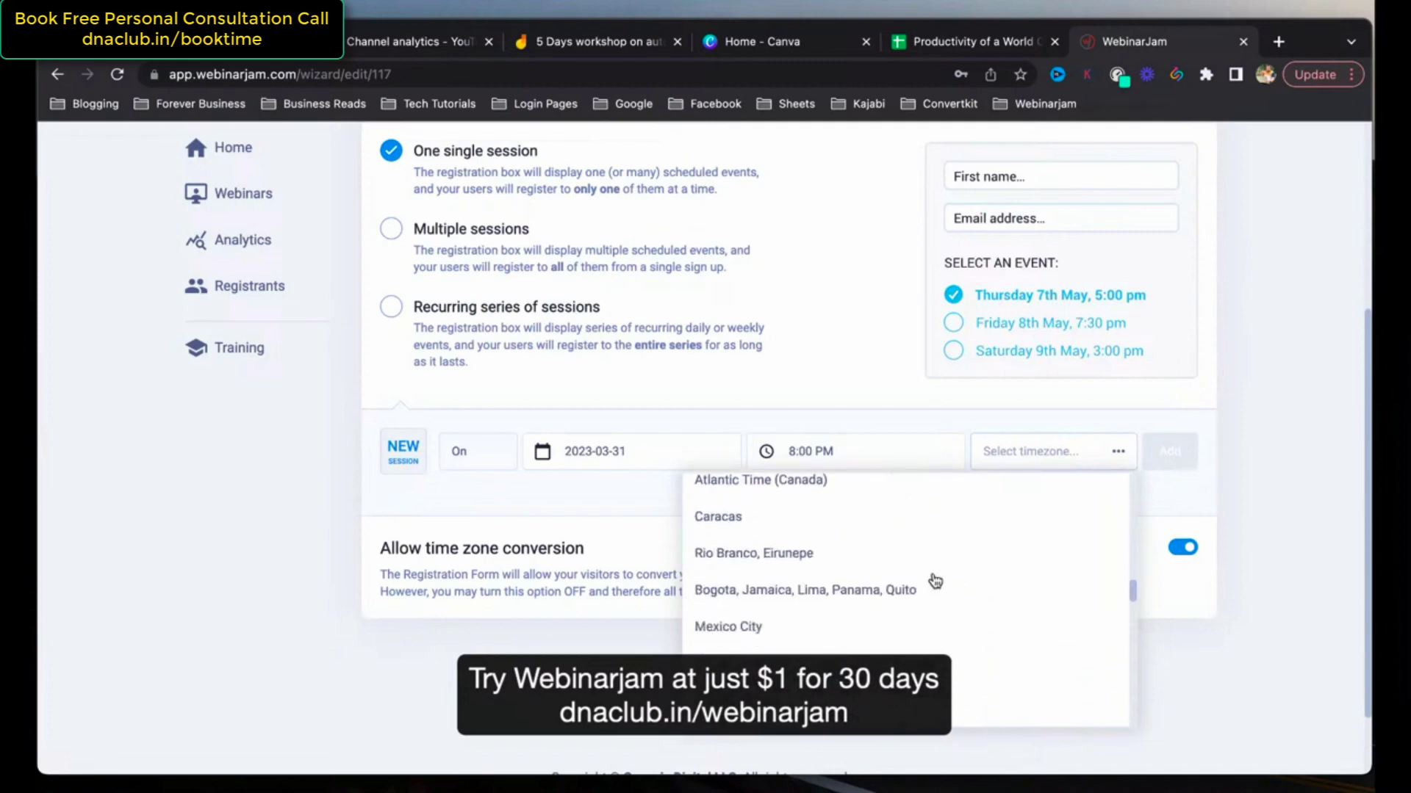
scroll(934, 580, down, 10)
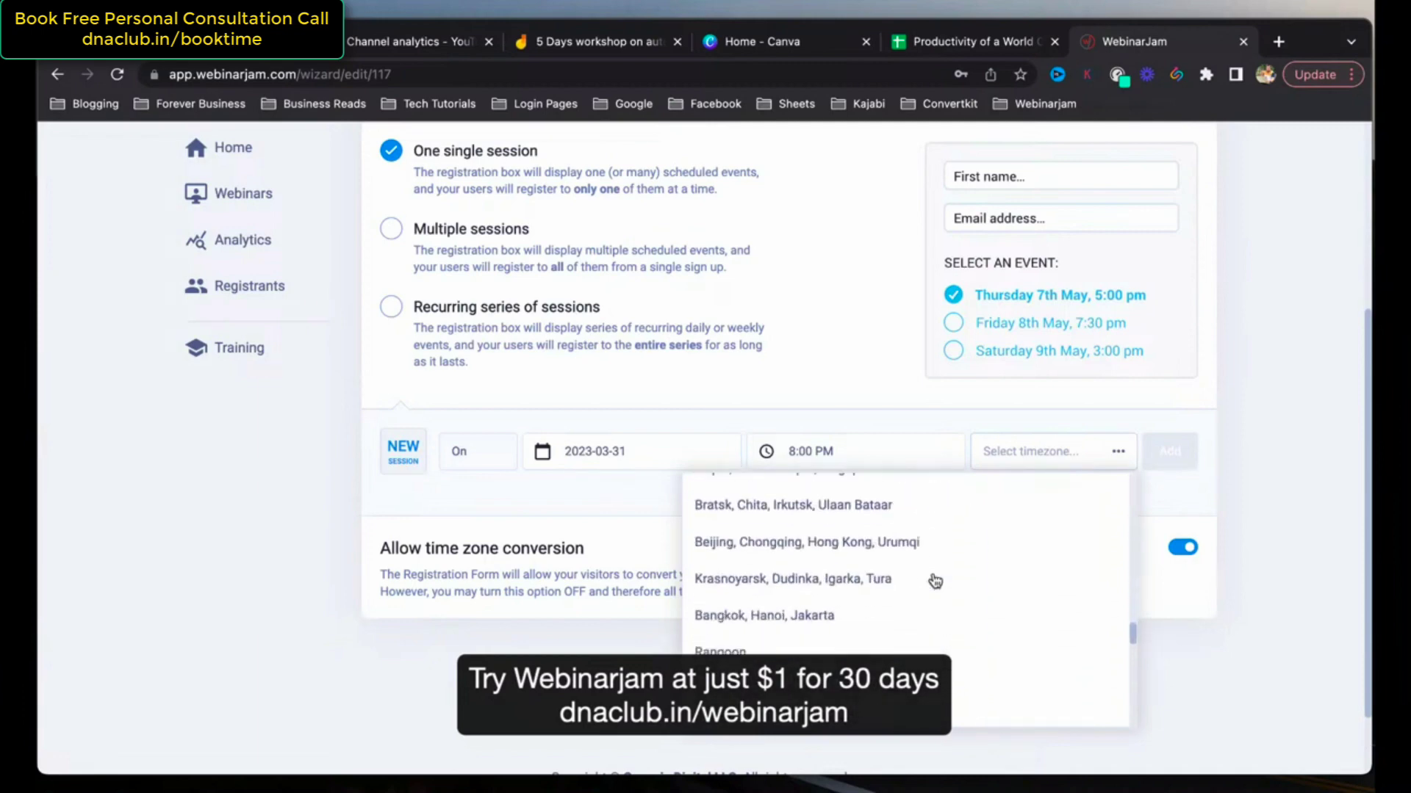
scroll(935, 581, down, 2)
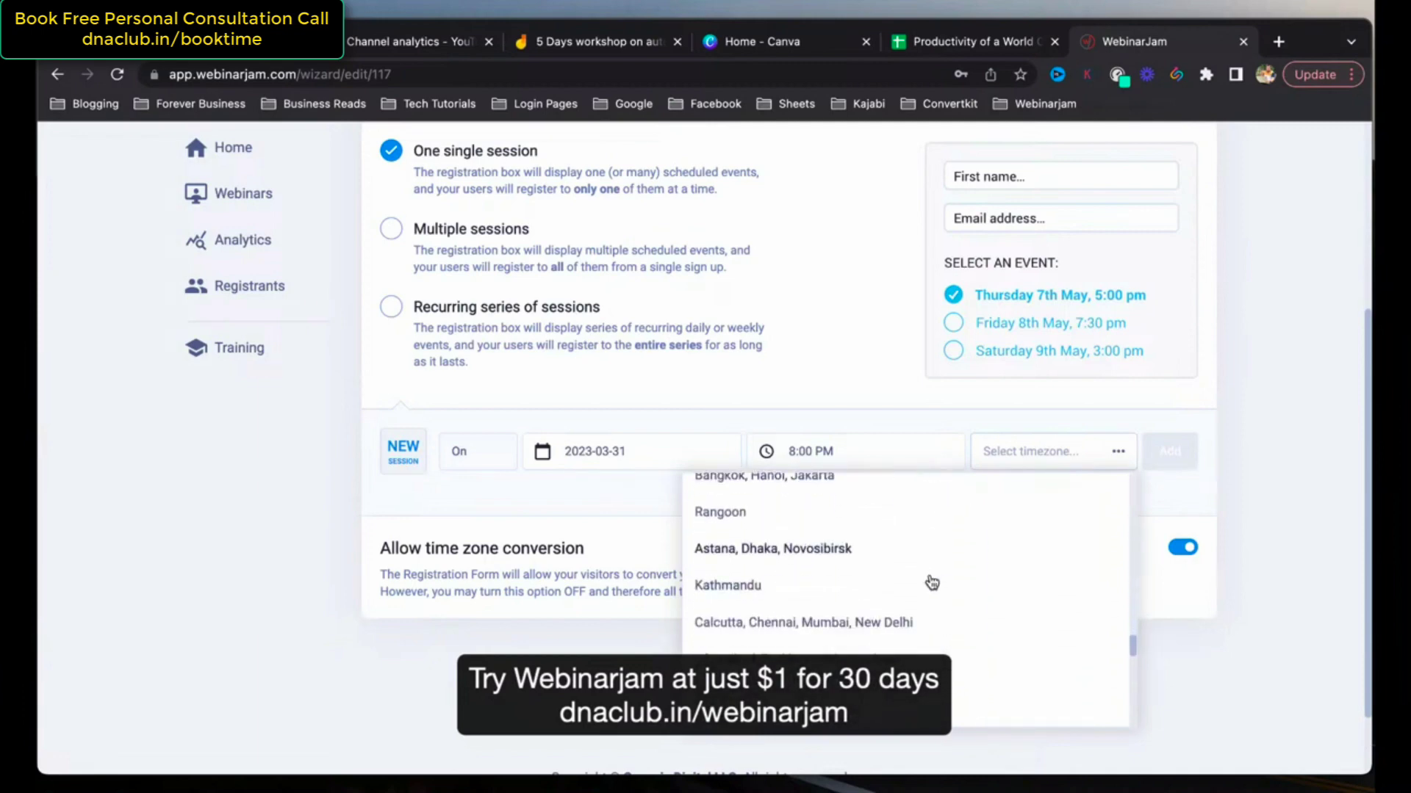
click(882, 624)
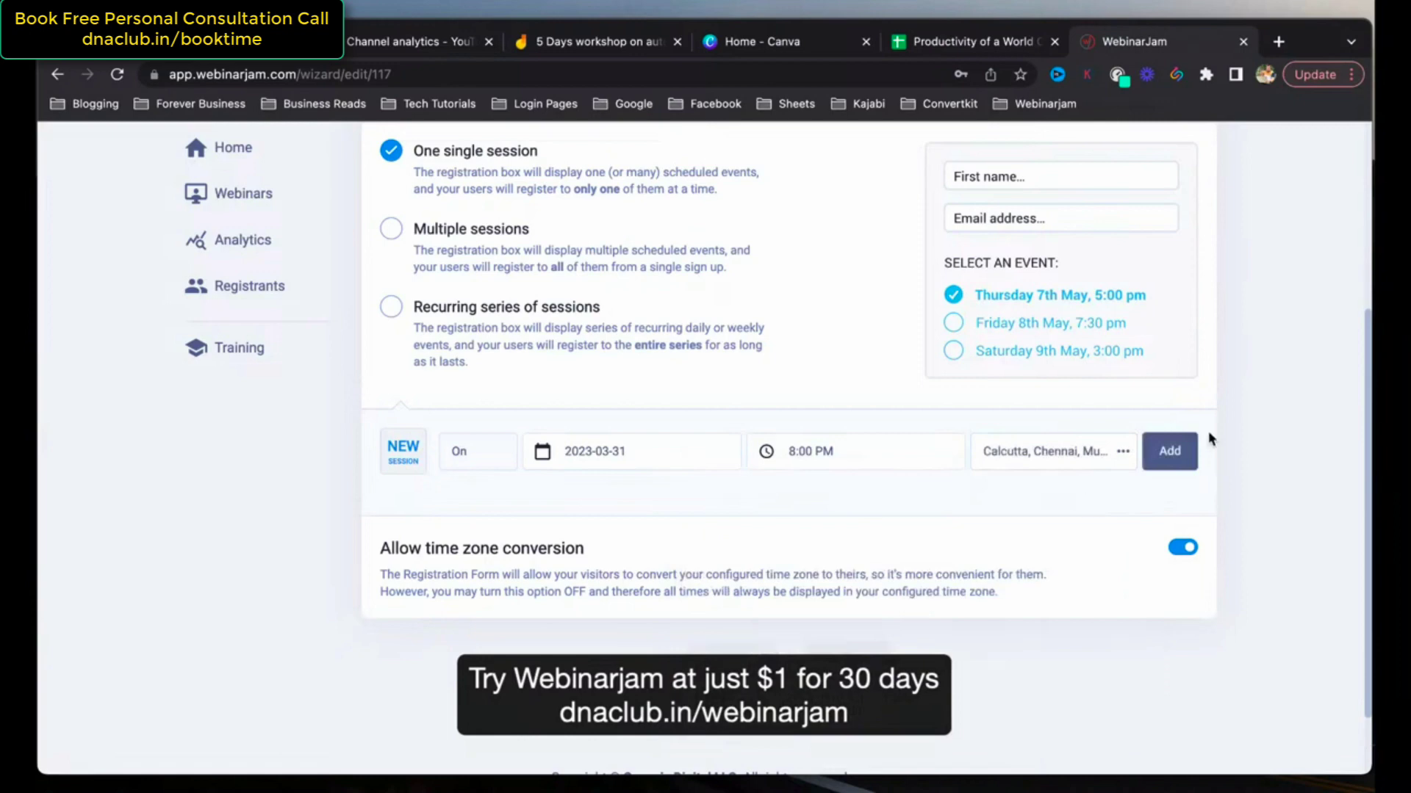
click(1161, 463)
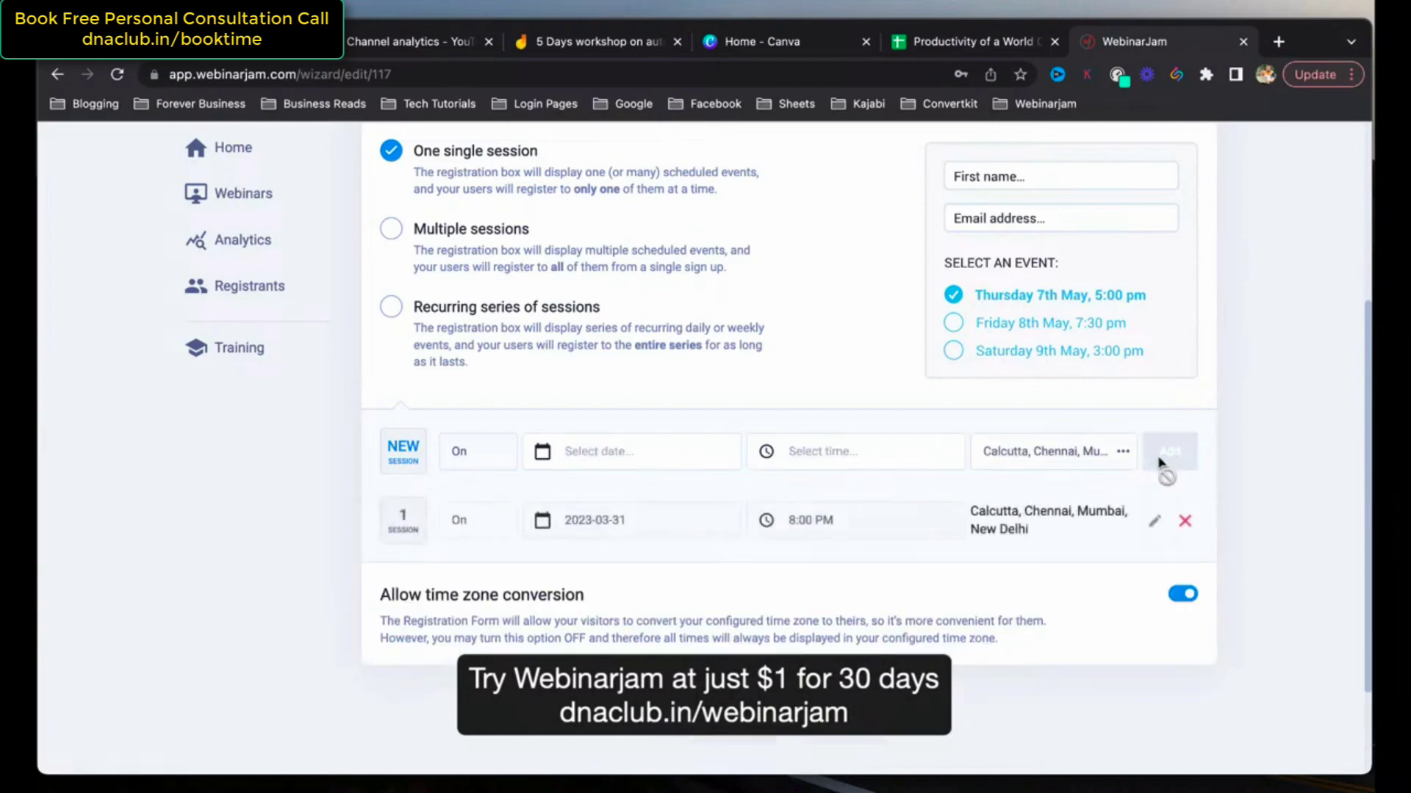
Review the time zone conversion option, then confirm the webinar schedule and continue to the registration stage.
scroll(863, 554, down, 3)
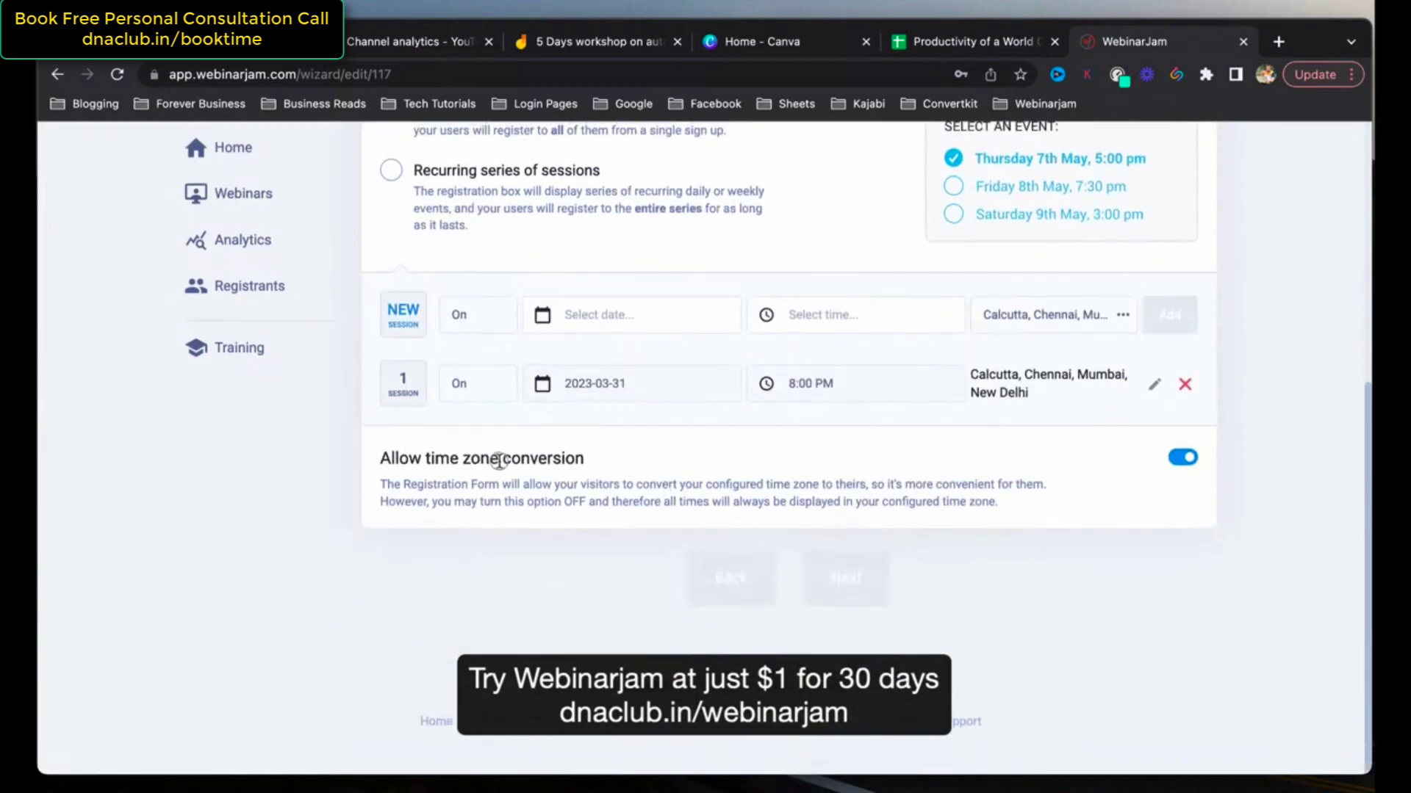
drag(501, 458, 644, 460)
click(676, 487)
scroll(676, 483, up, 5)
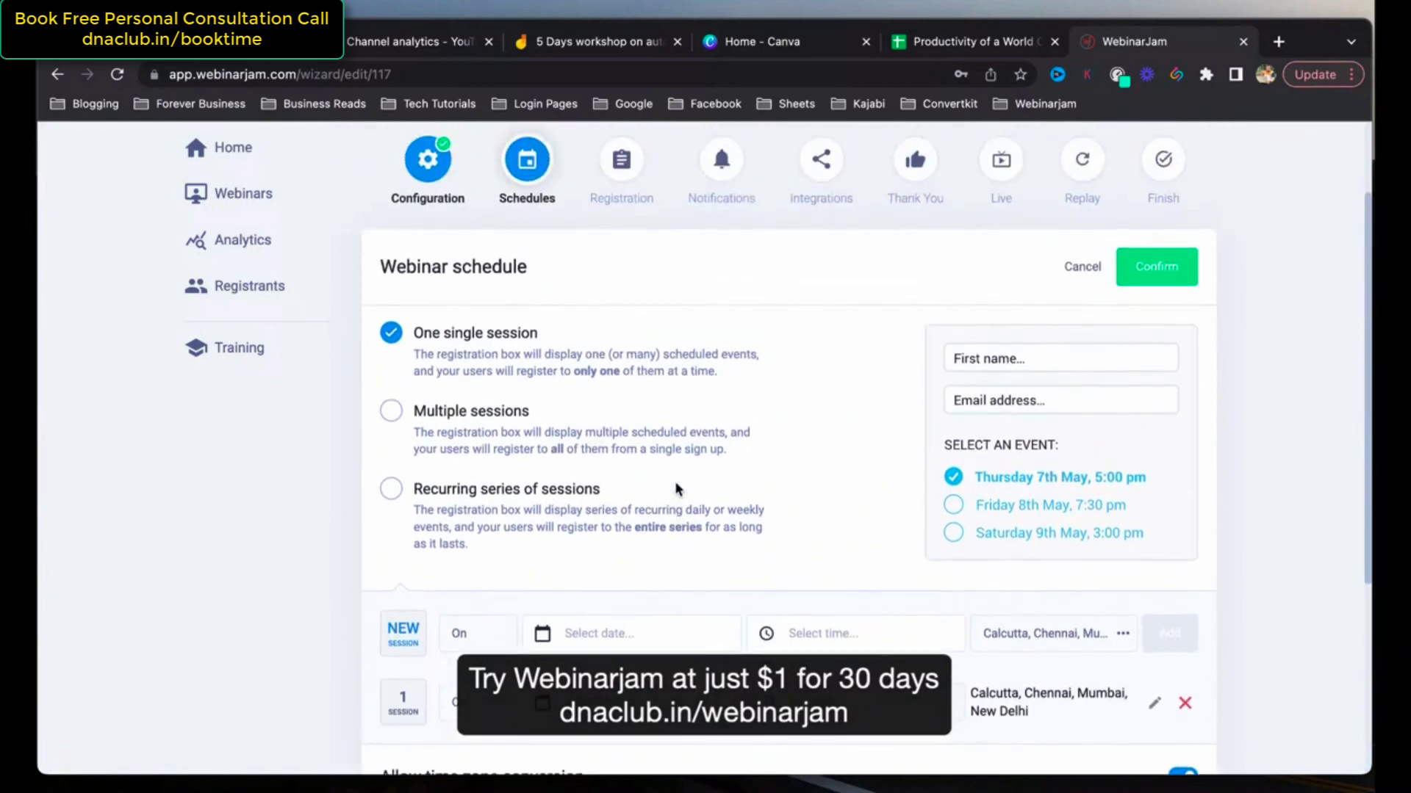
scroll(674, 488, down, 3)
scroll(675, 488, up, 2)
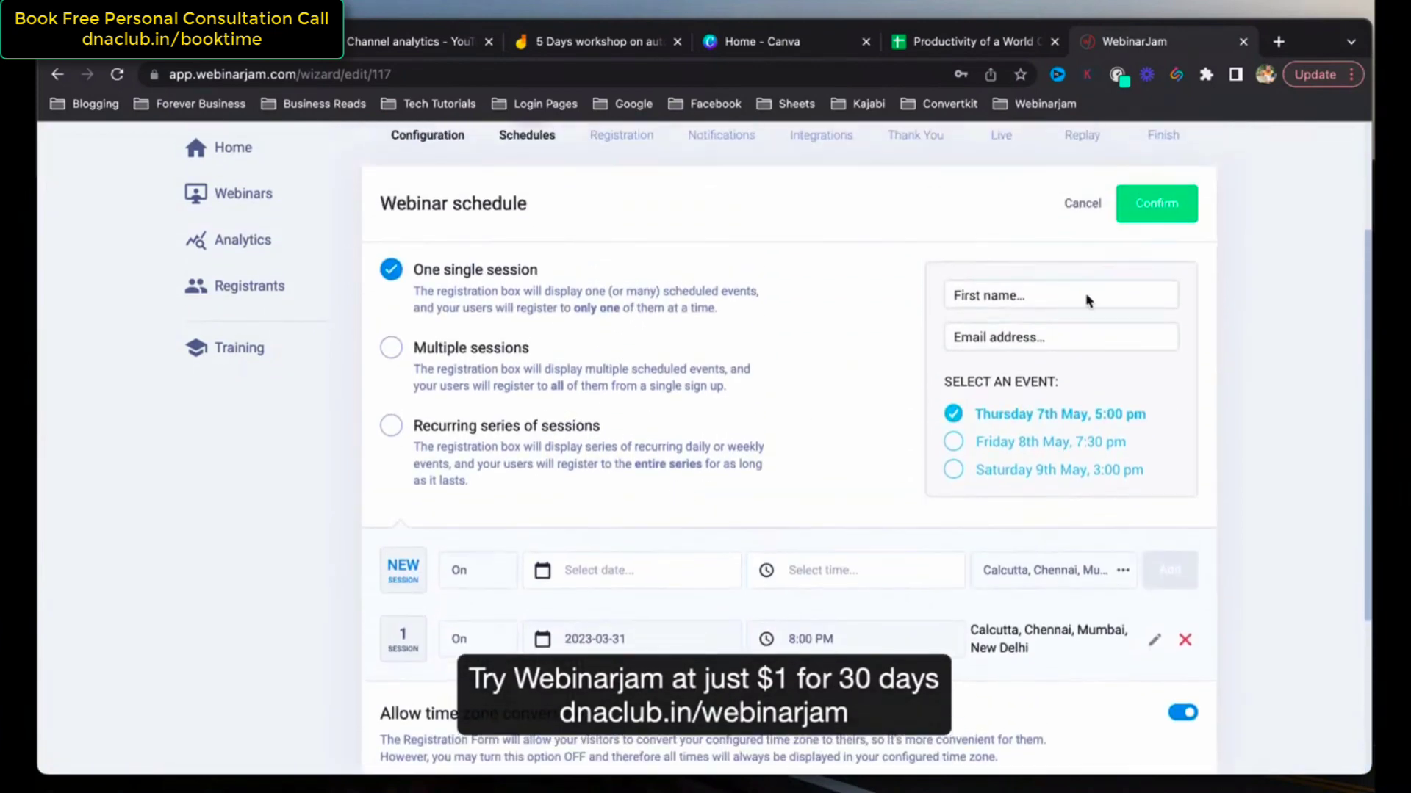
click(1166, 213)
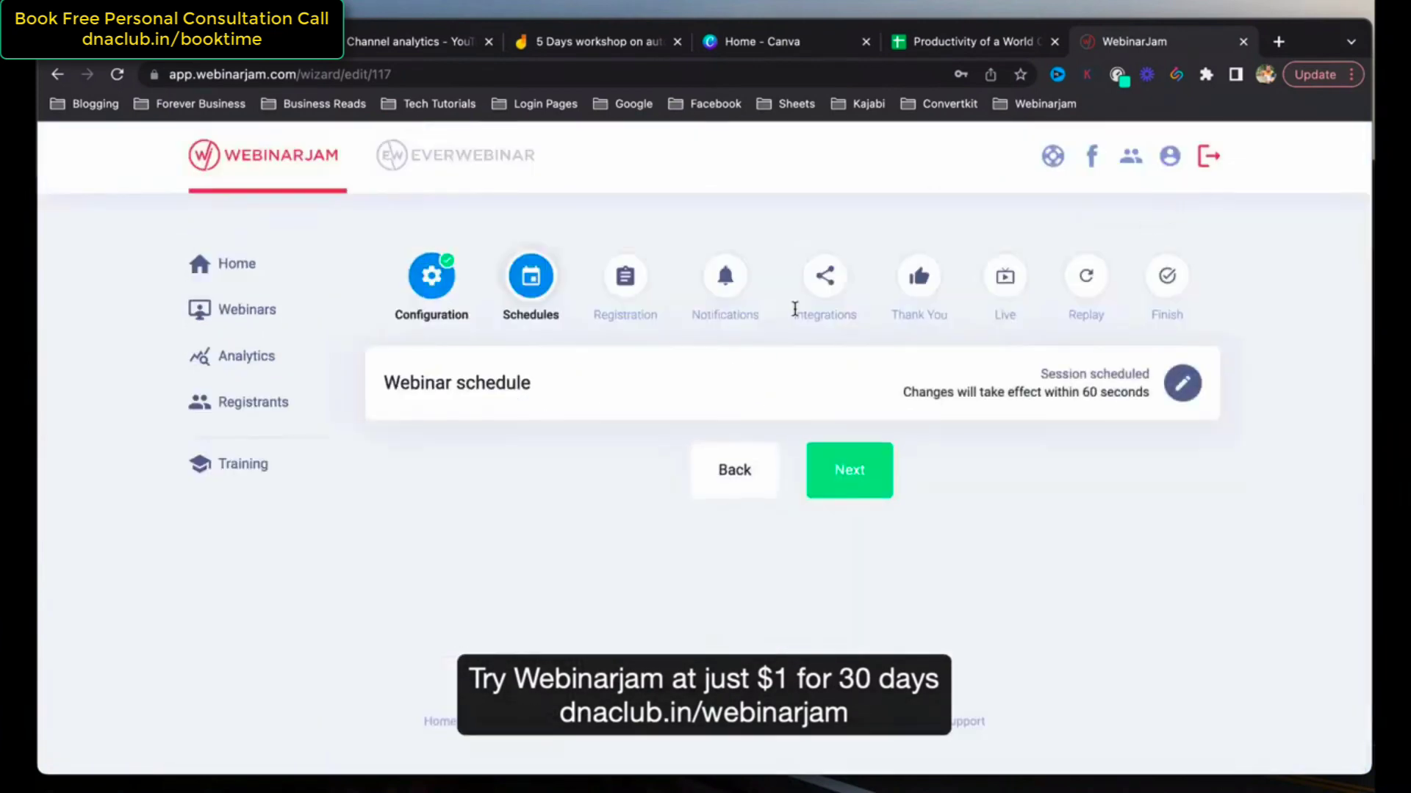
click(851, 454)
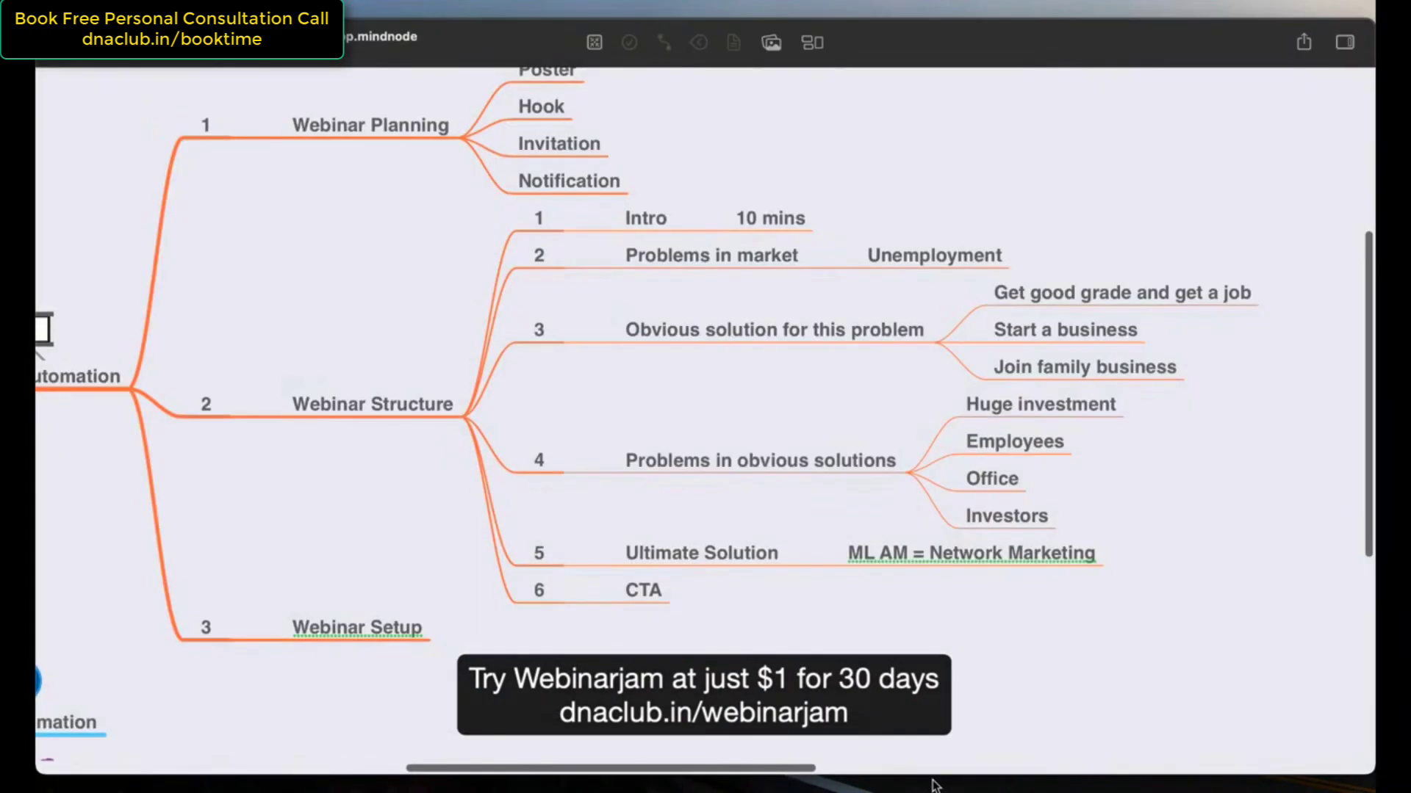
Review the Poster, Hook, Invitation and Notification items under Webinar Planning in the MindNode mind map, then switch back to WebinarJam.
scroll(735, 294, up, 3)
click(550, 183)
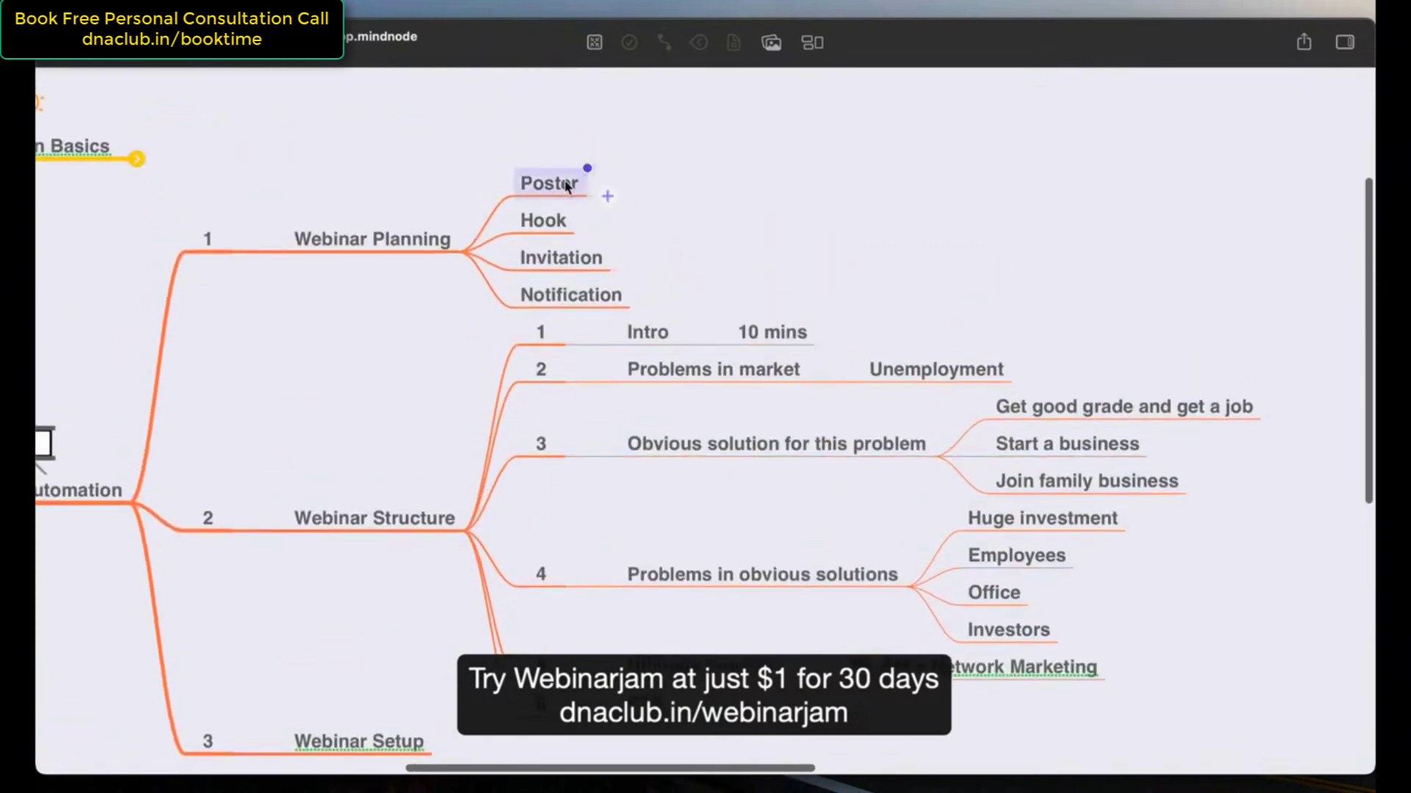
click(543, 220)
click(561, 265)
click(560, 303)
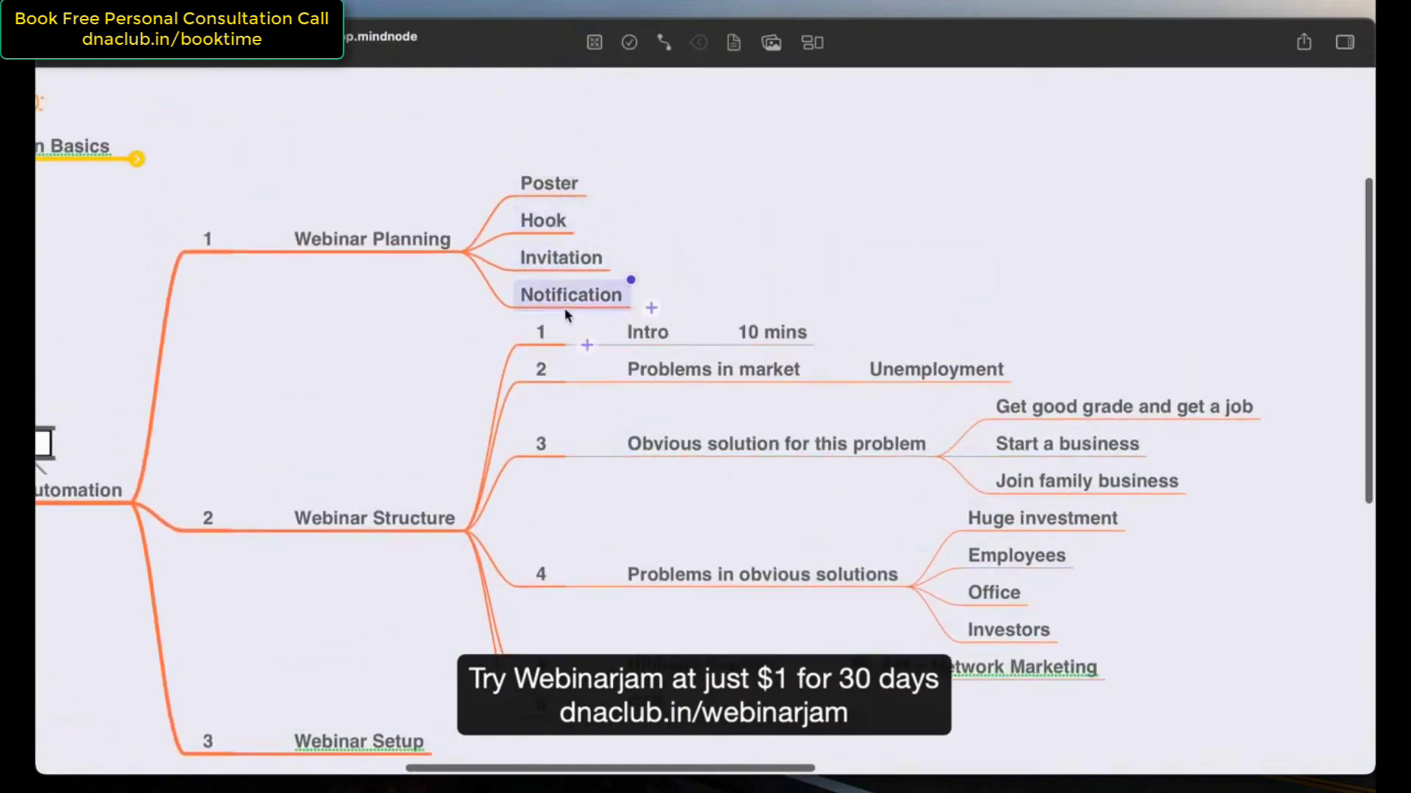
click(773, 206)
key(super+Tab)
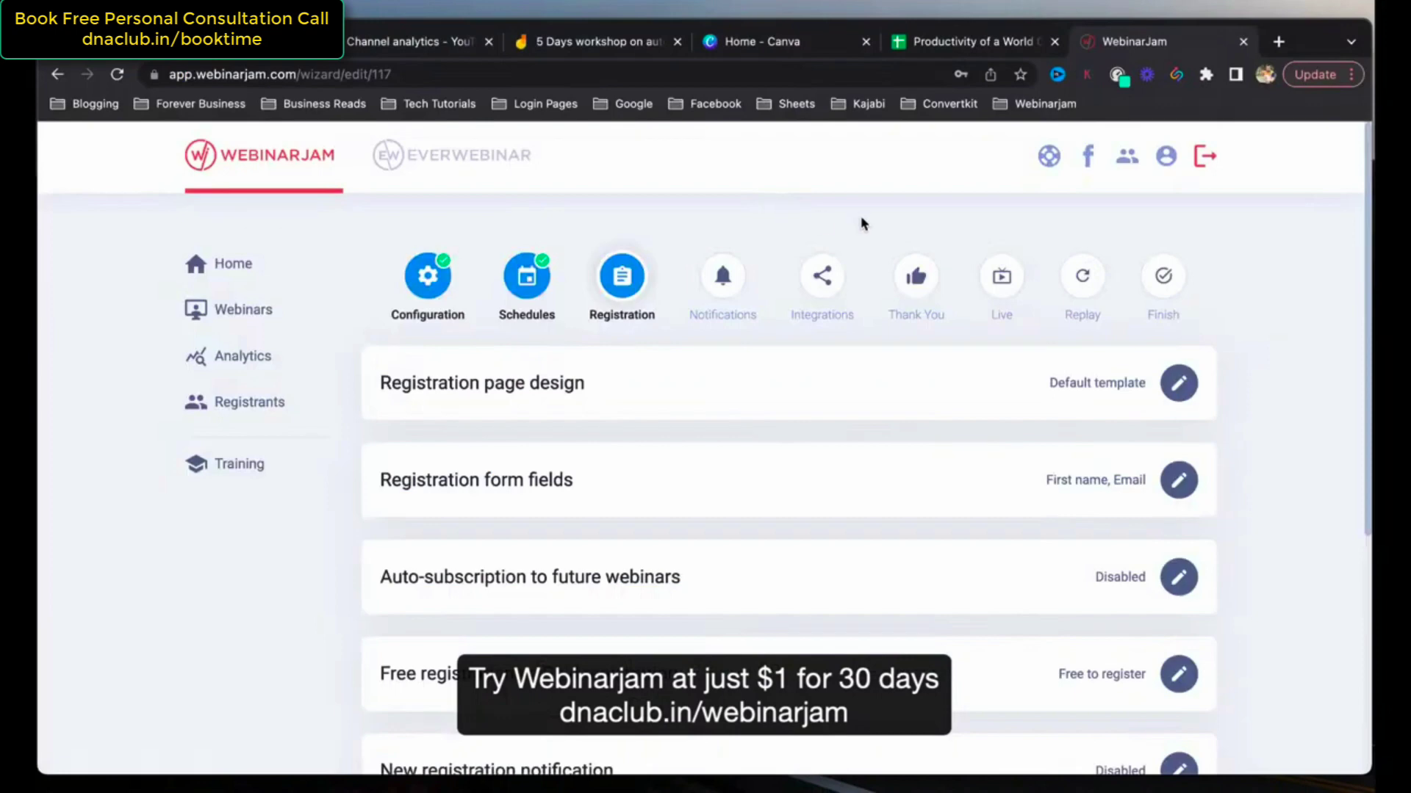
Customize the registration page template with the wide mountain banner, using the embedded form, and launch the page builder.
click(1180, 384)
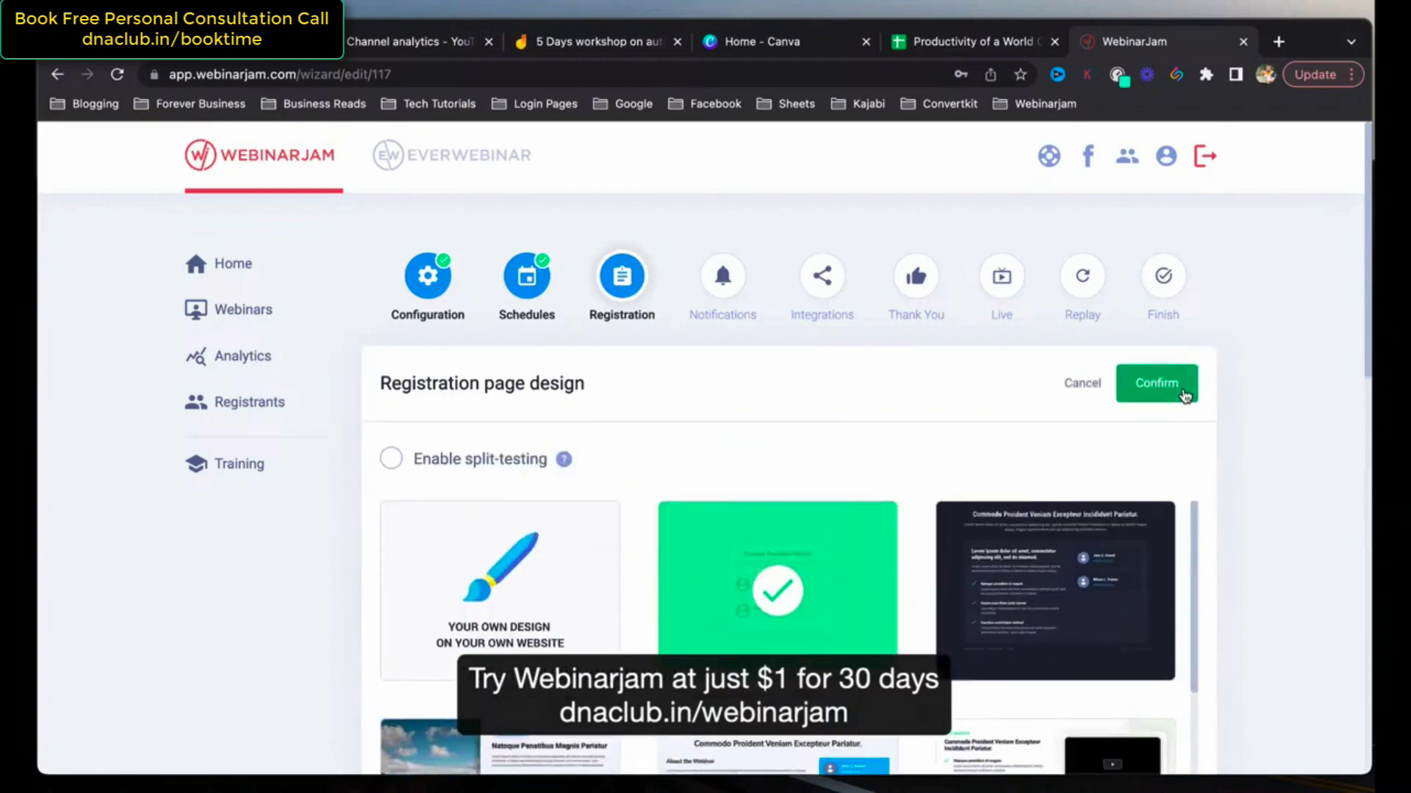
scroll(891, 545, down, 8)
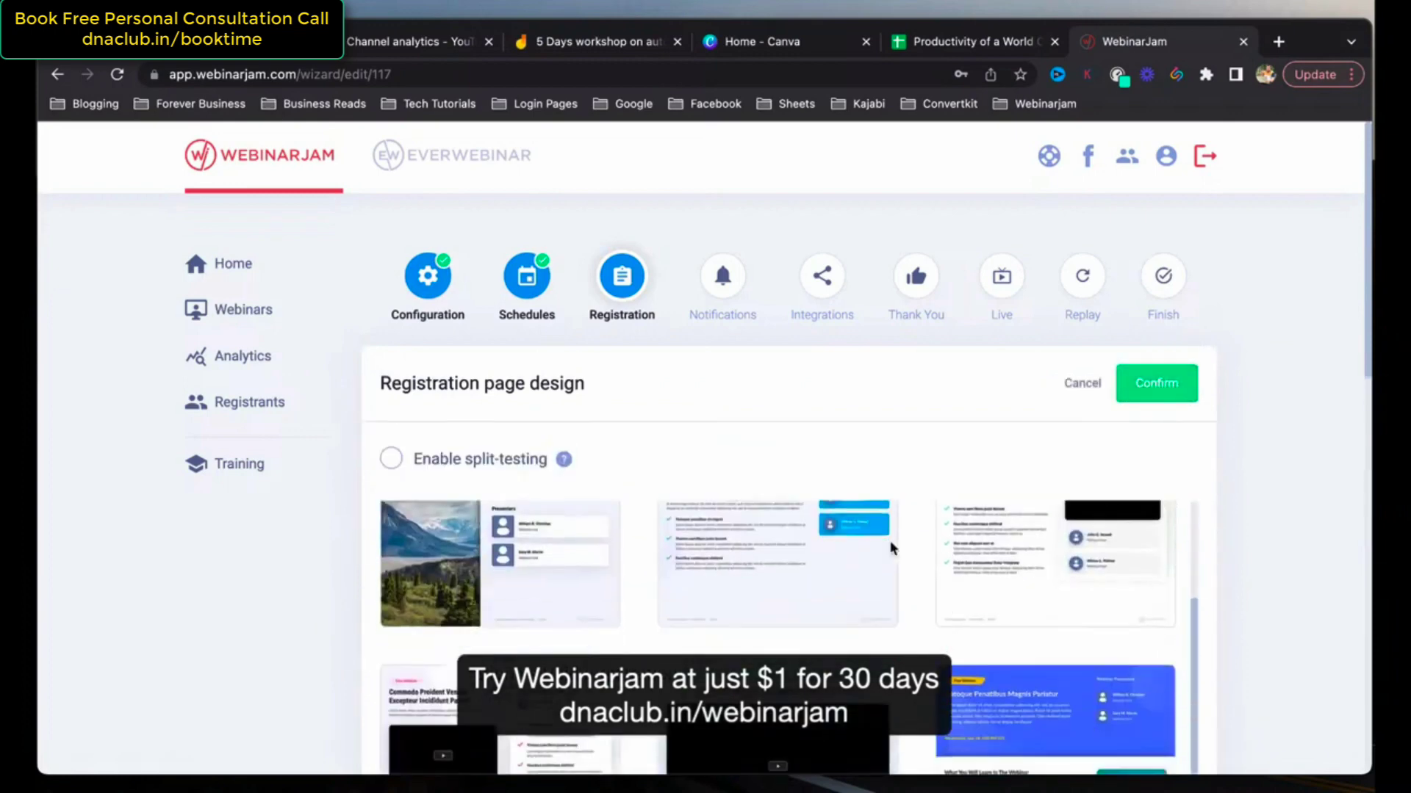
scroll(1235, 621, down, 10)
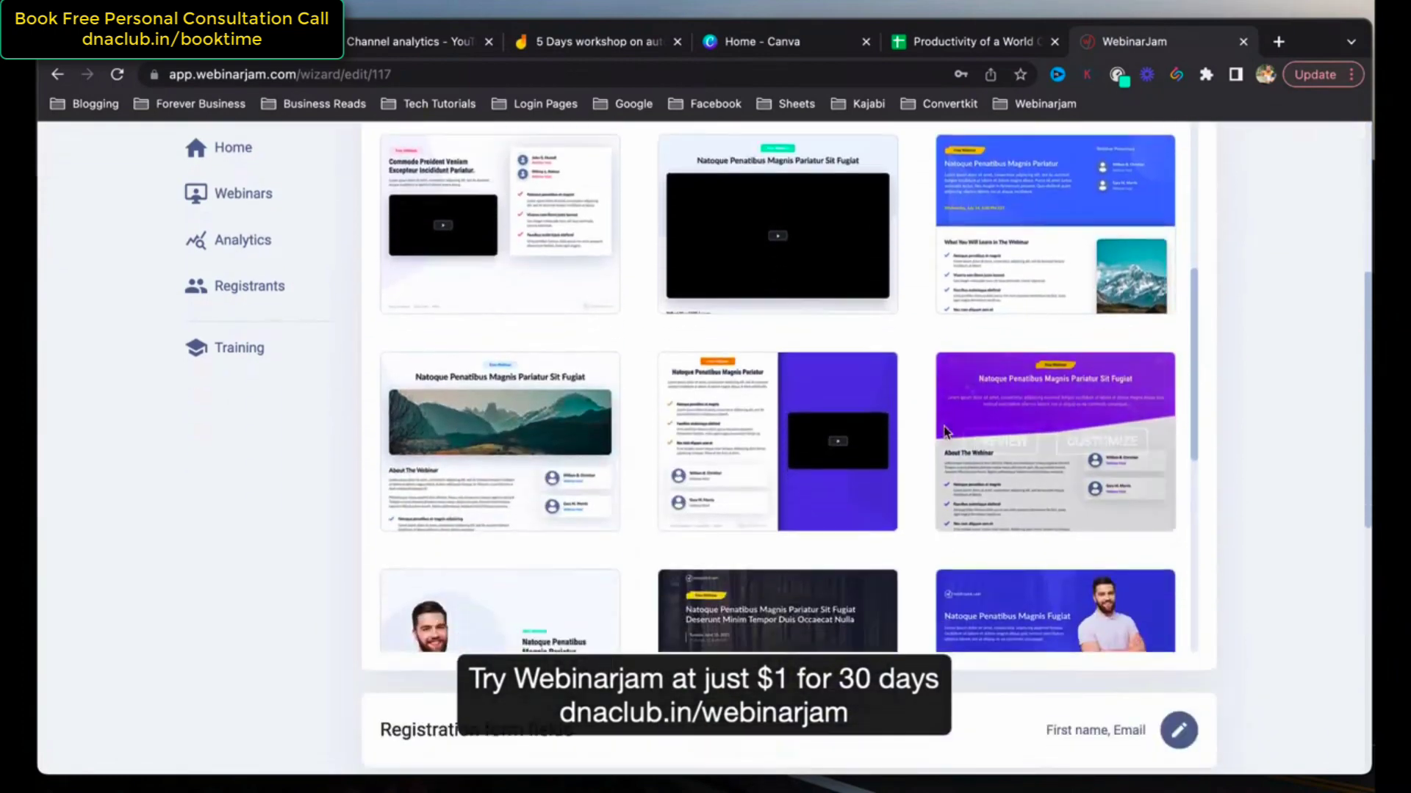
scroll(945, 432, up, 1)
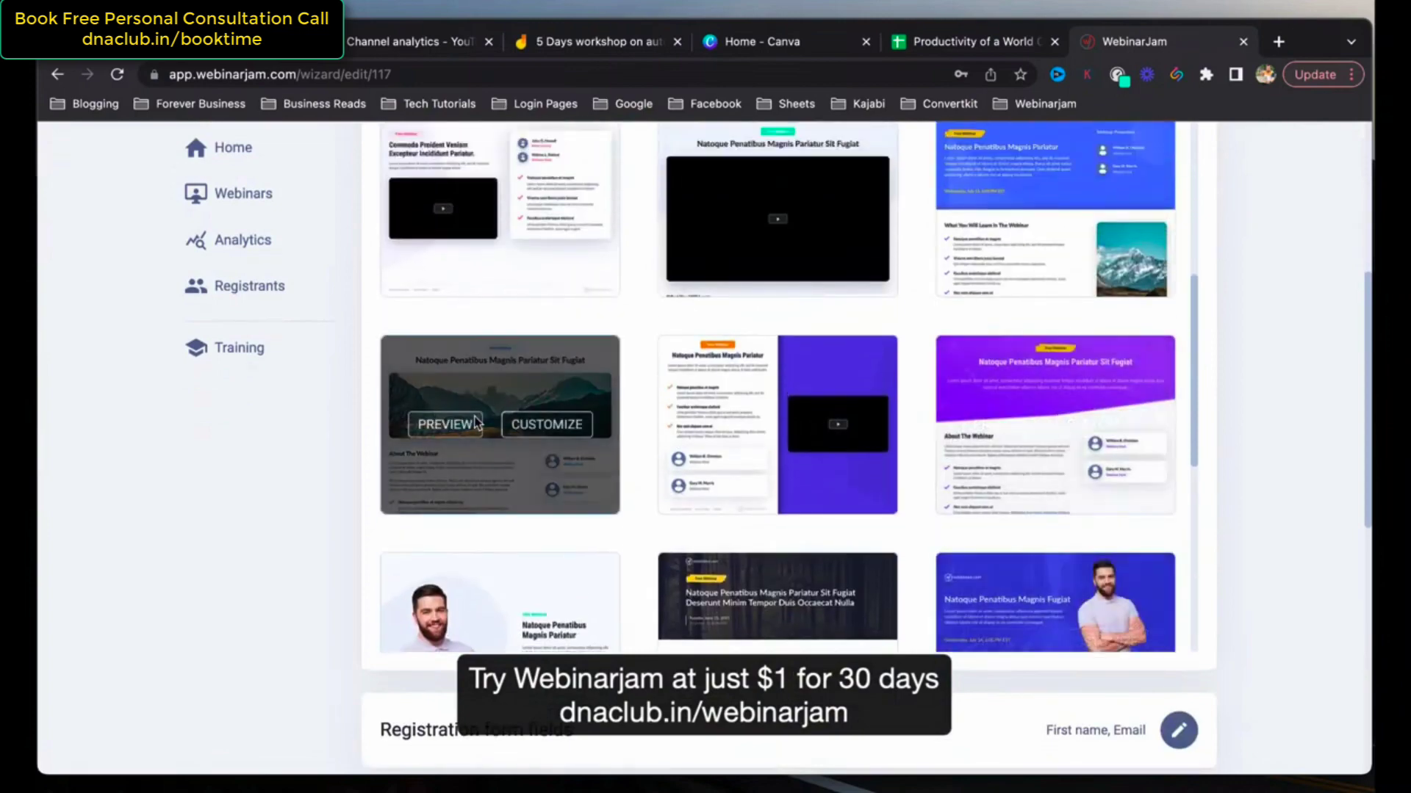
click(550, 426)
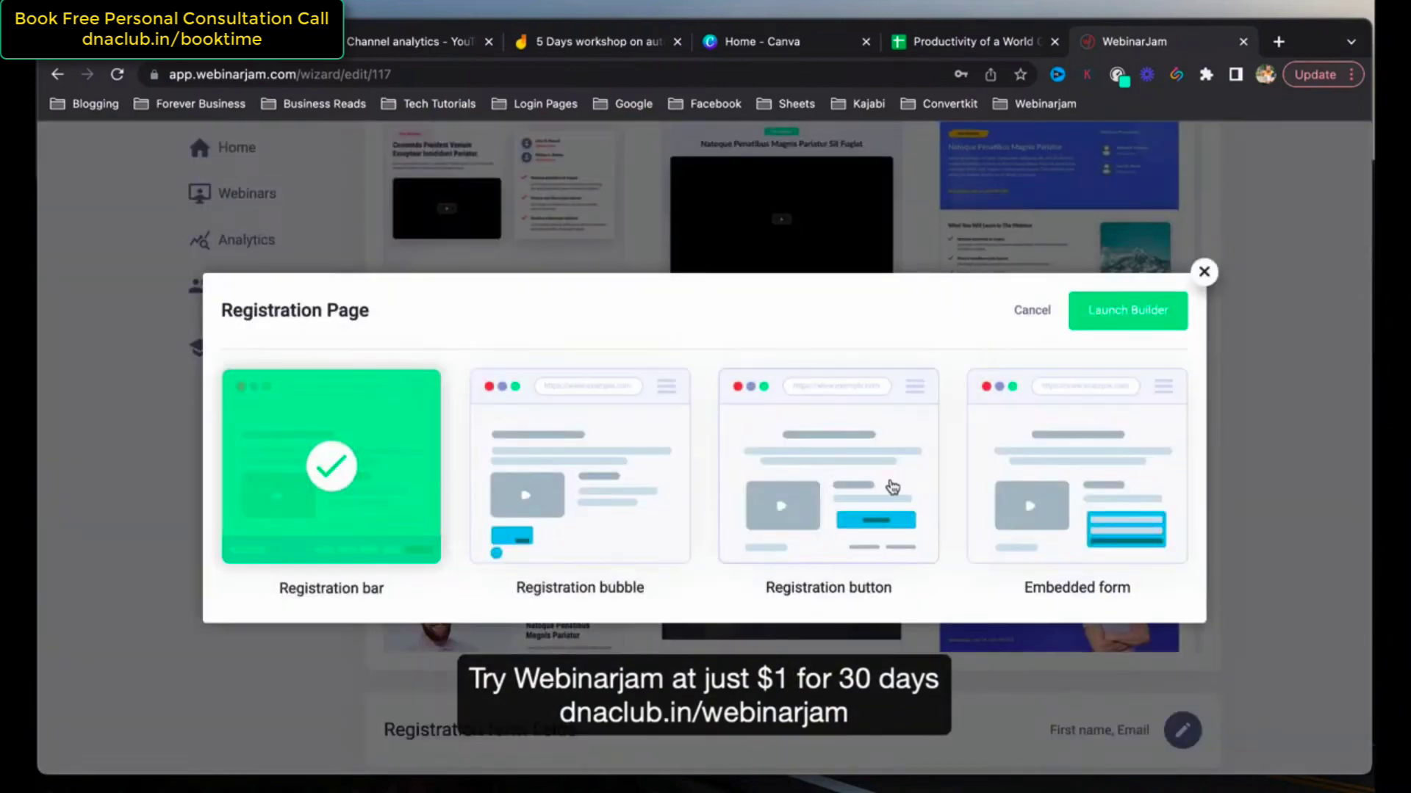
click(1090, 493)
click(1128, 310)
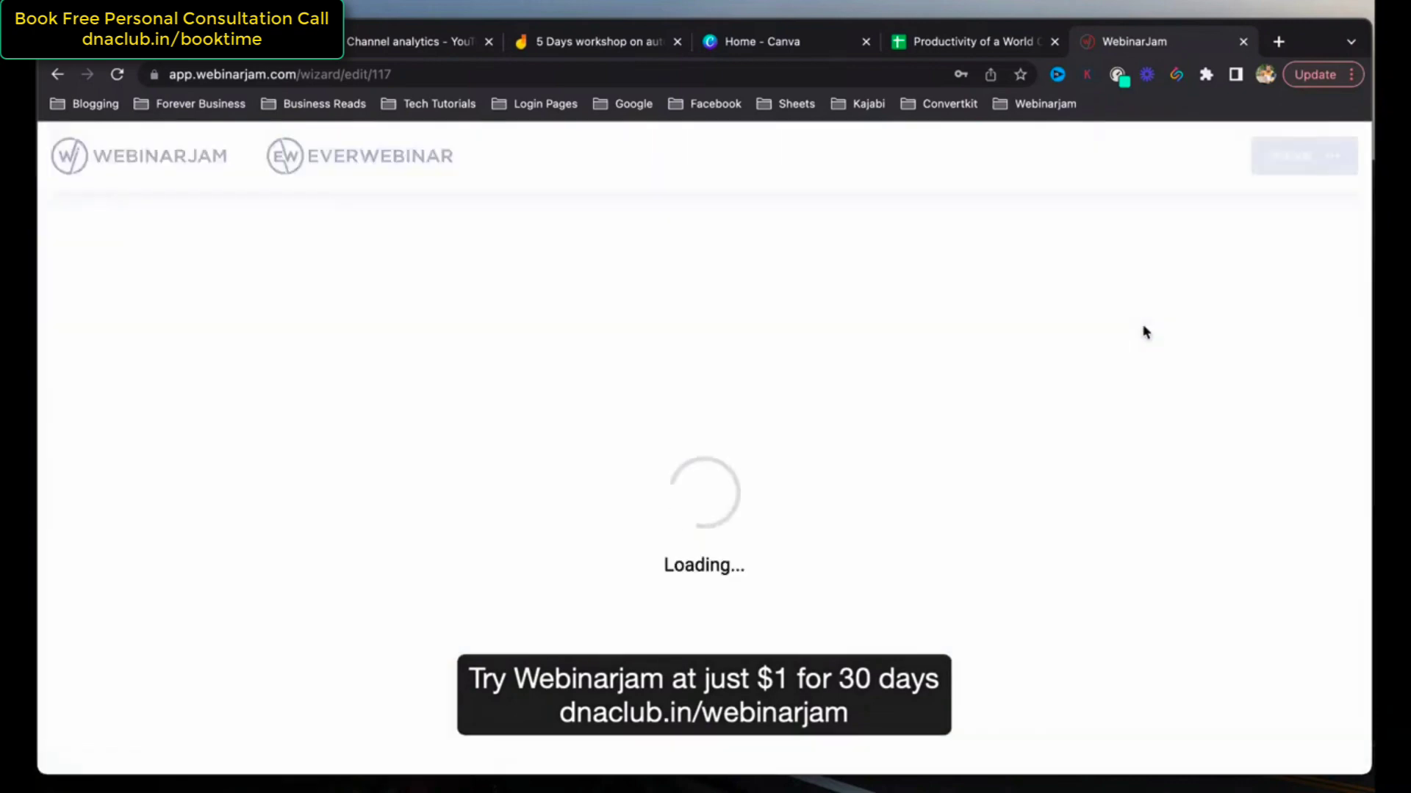
Examine the registration page's headline, banner image, about text, bullet points, host card and embedded registration form in the builder.
scroll(941, 369, down, 3)
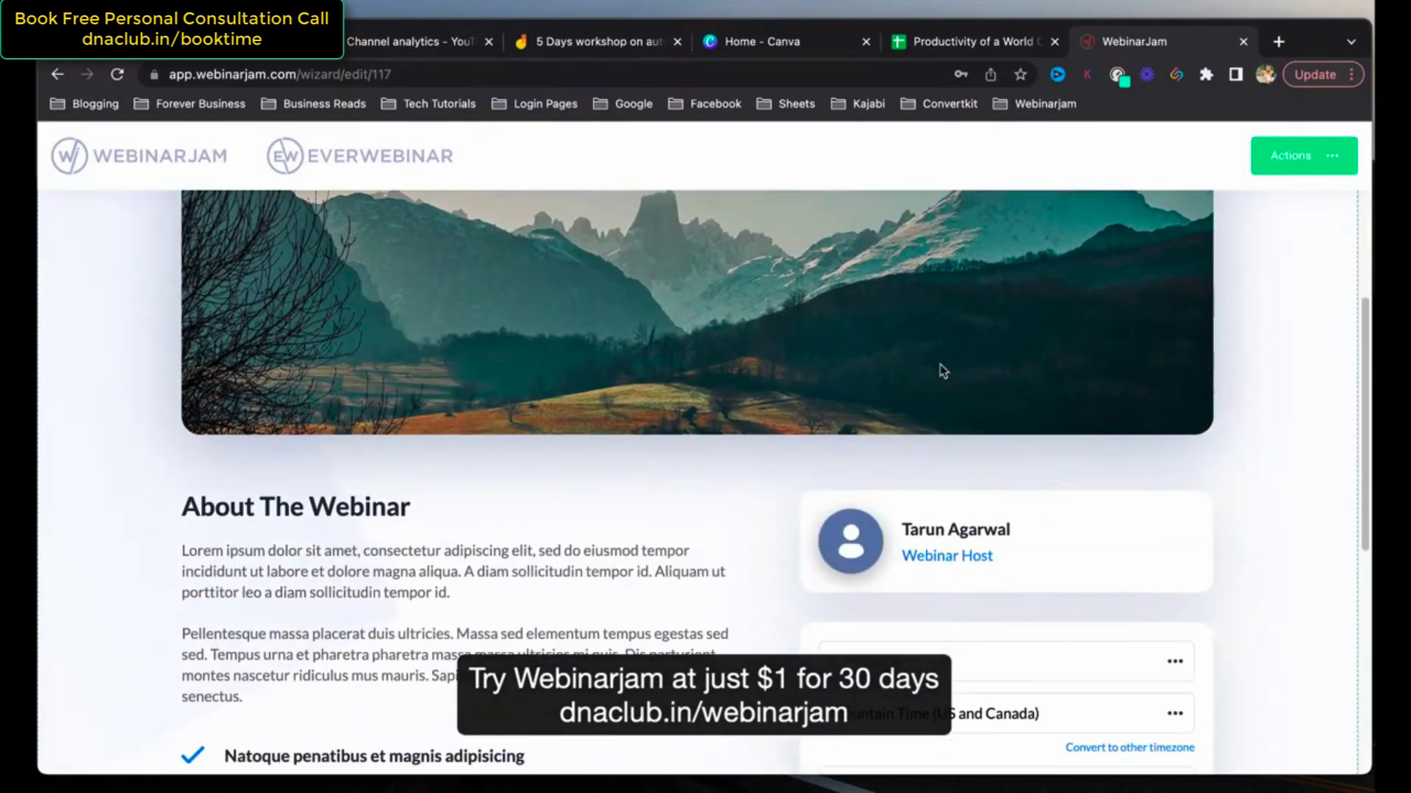
scroll(943, 371, up, 2)
scroll(648, 417, up, 3)
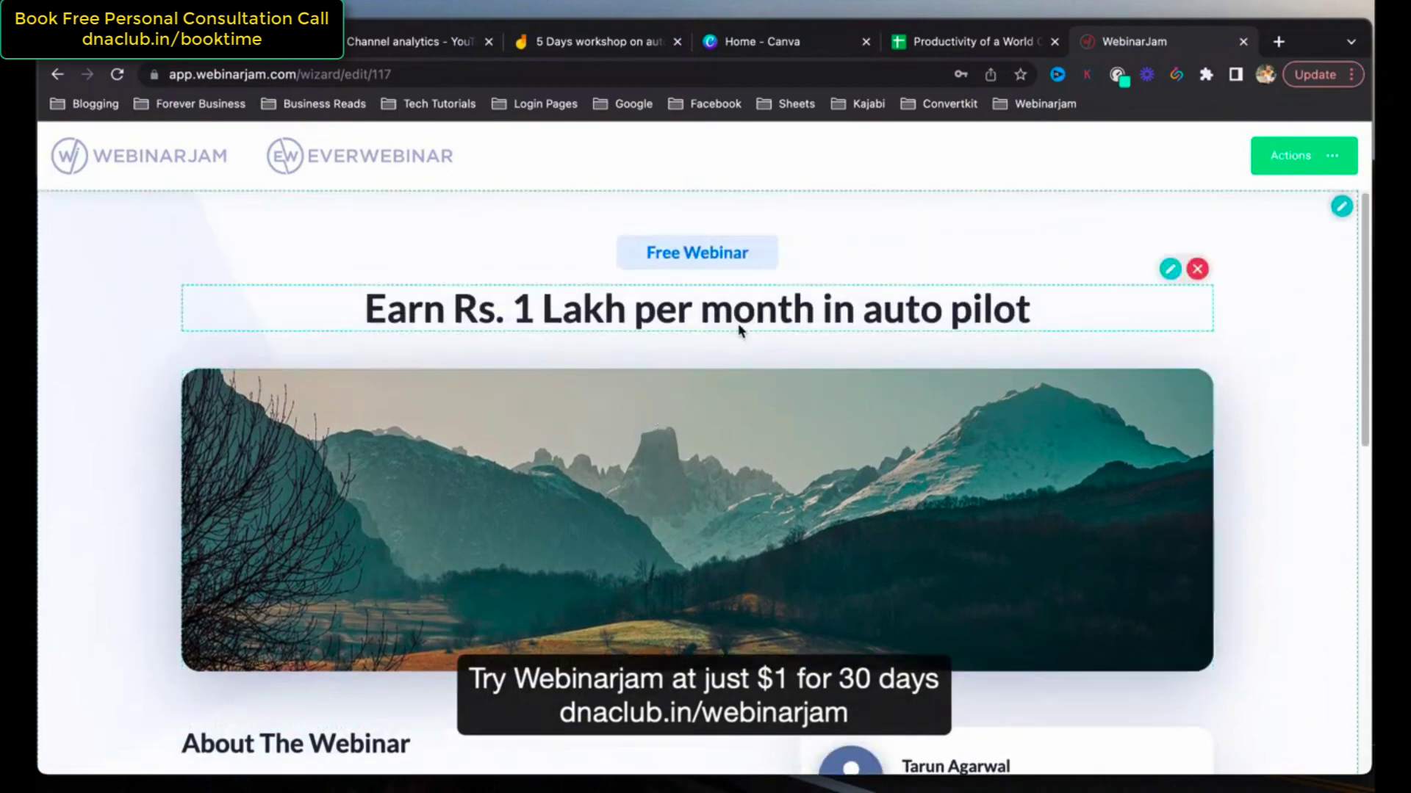
scroll(735, 331, down, 1)
scroll(534, 515, down, 5)
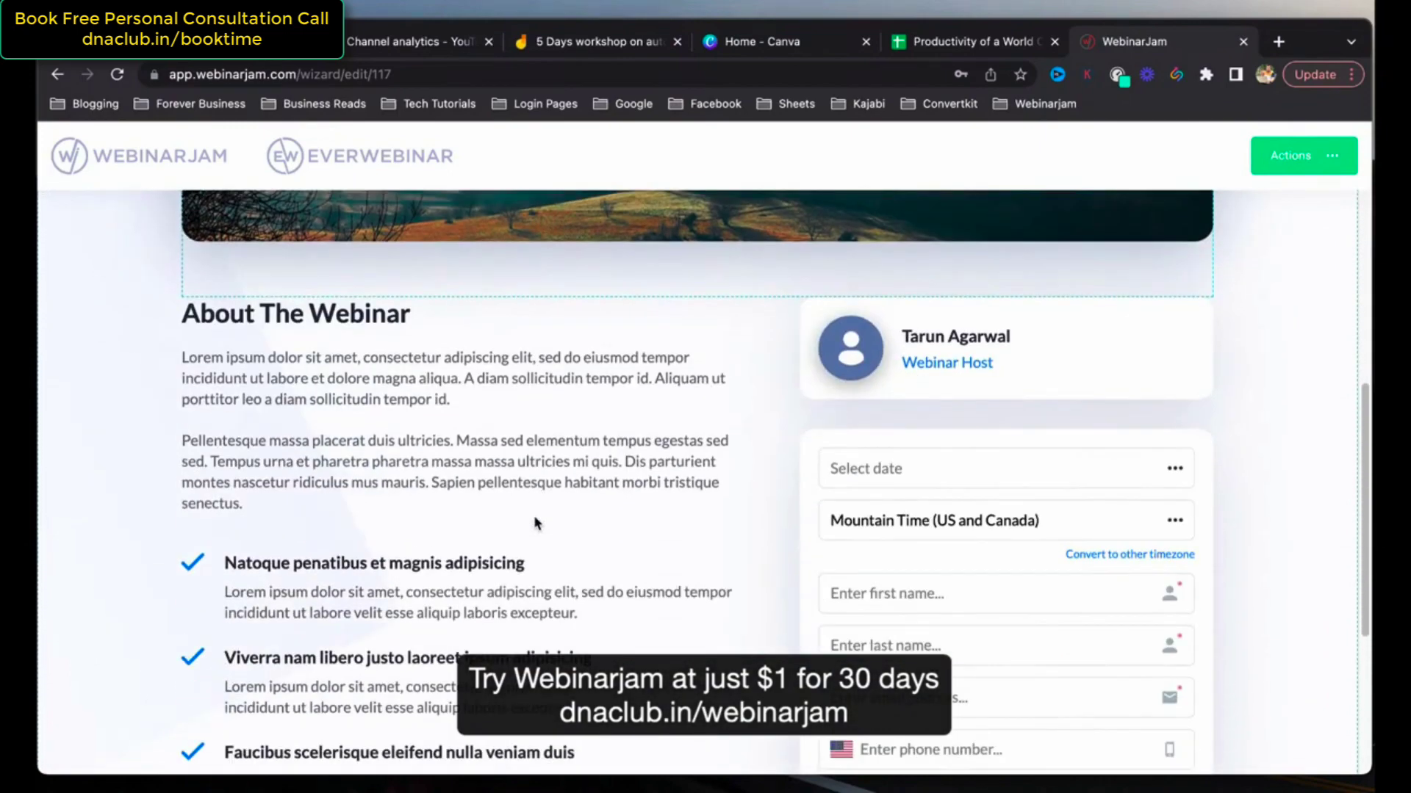
scroll(330, 367, down, 3)
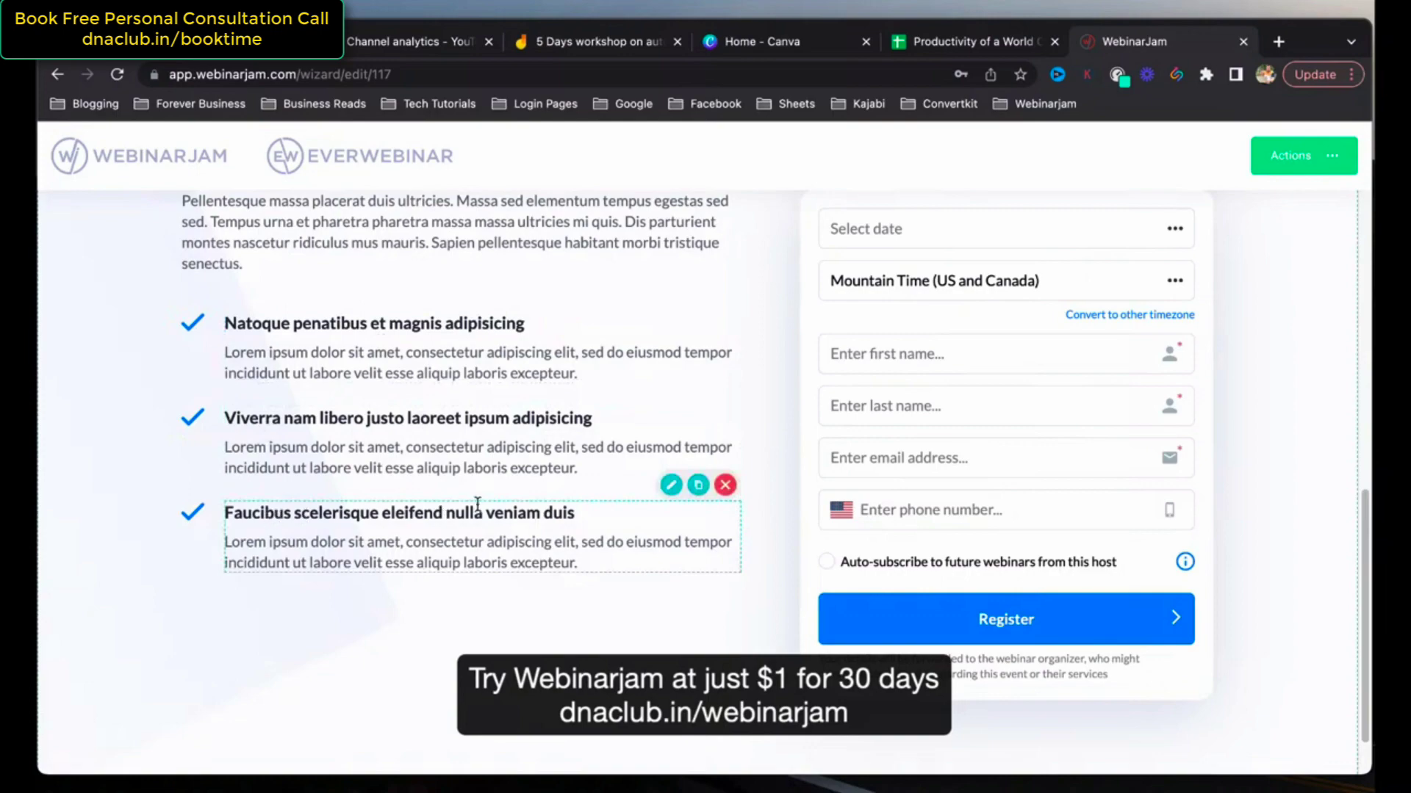
scroll(660, 468, up, 3)
scroll(661, 471, down, 1)
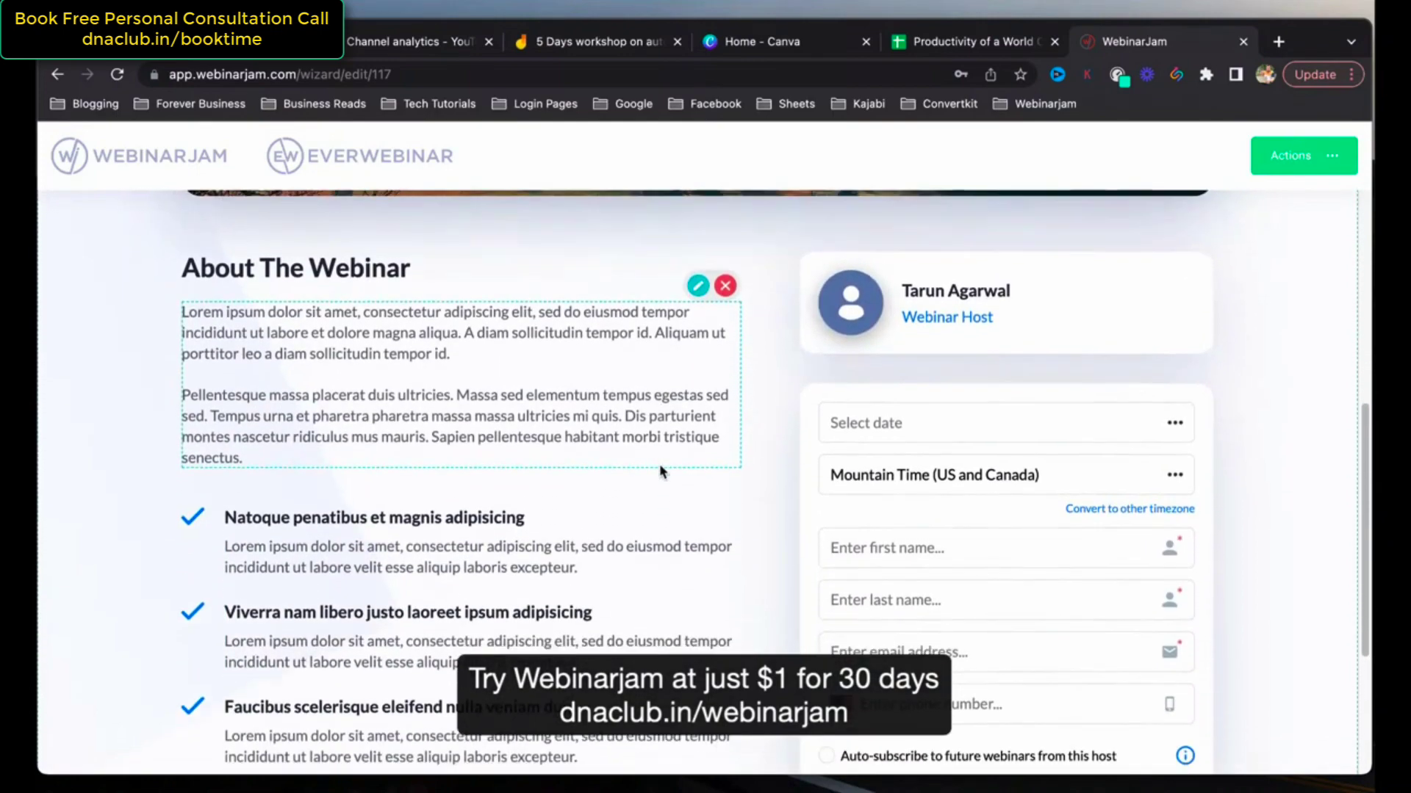
scroll(660, 471, up, 6)
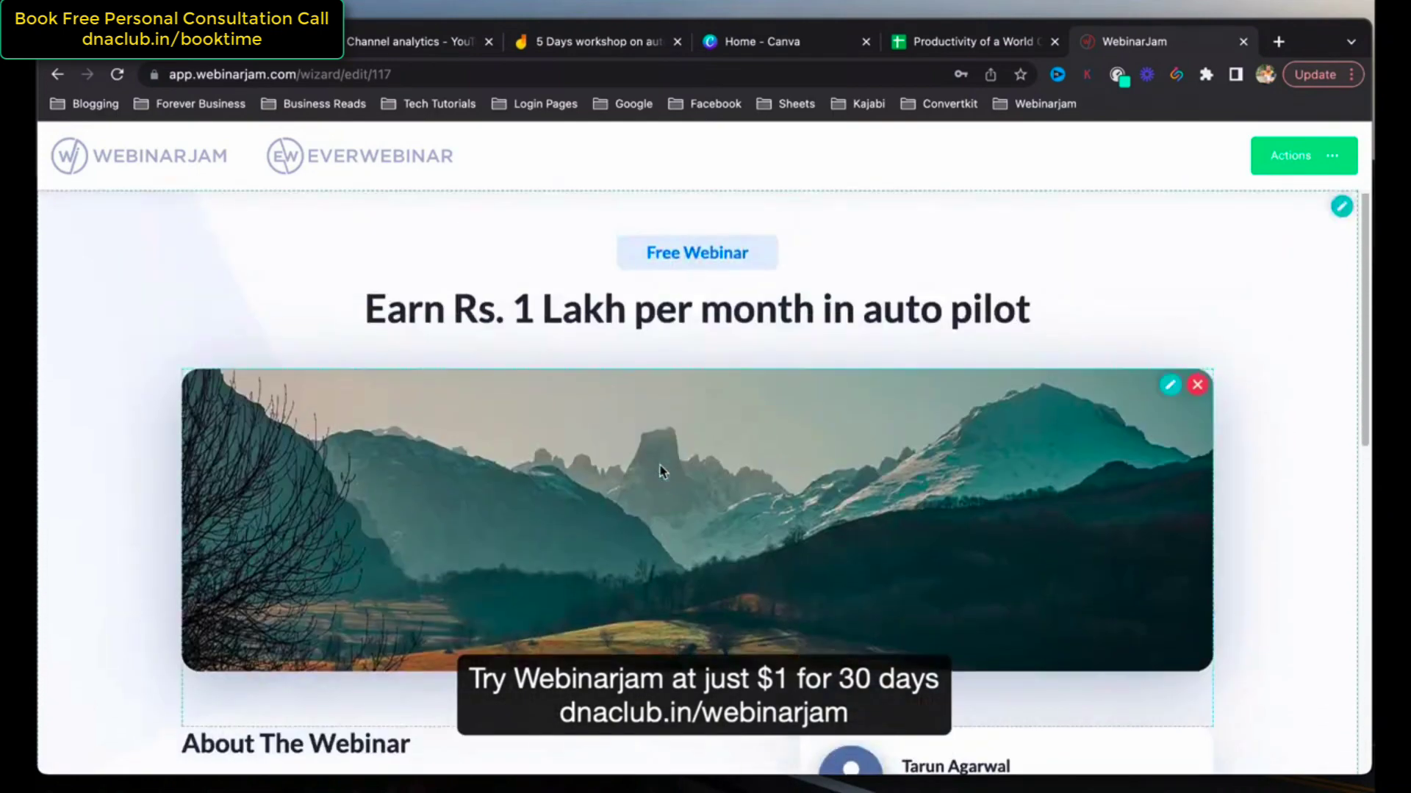
scroll(660, 471, down, 2)
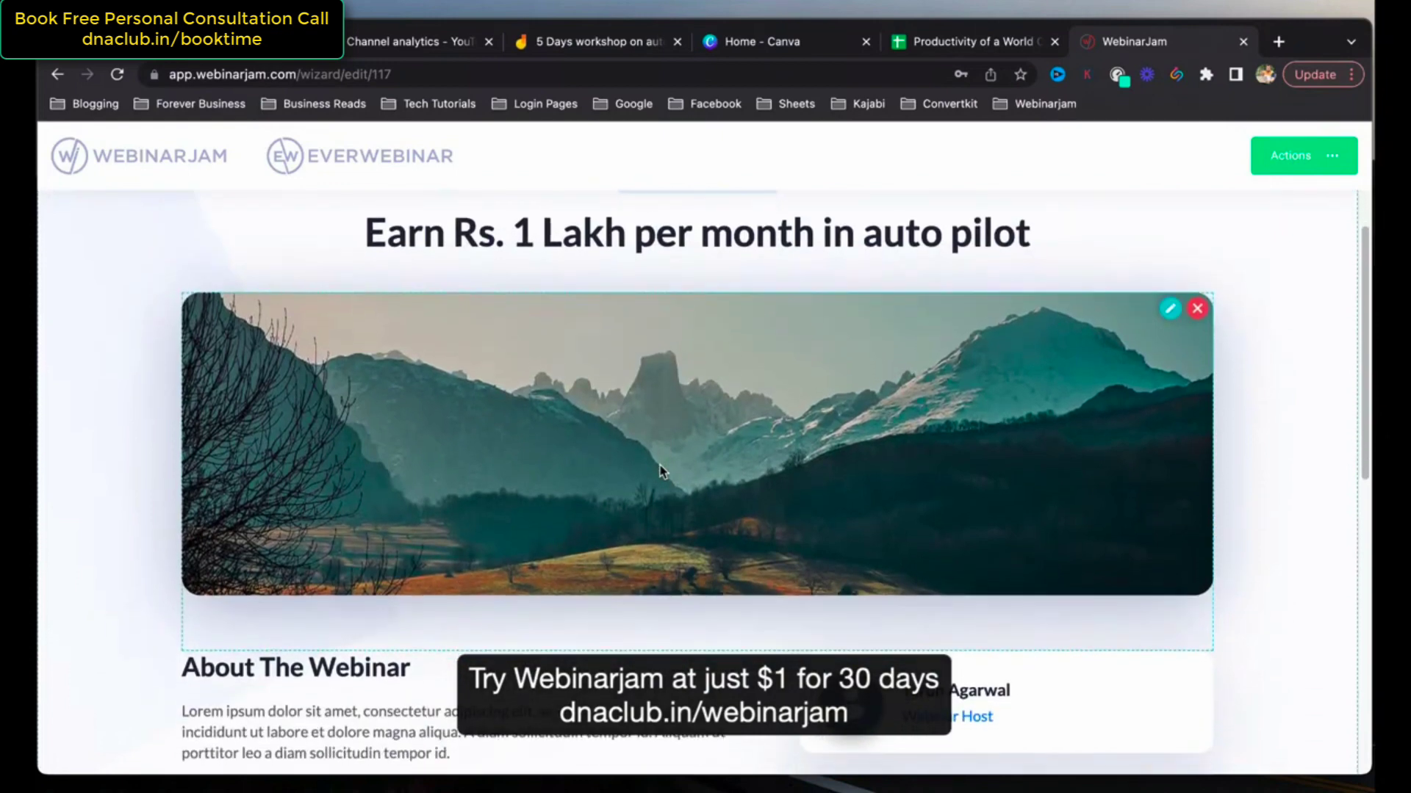
Save the registration page, exit the page builder, and confirm the registration page design.
click(1328, 155)
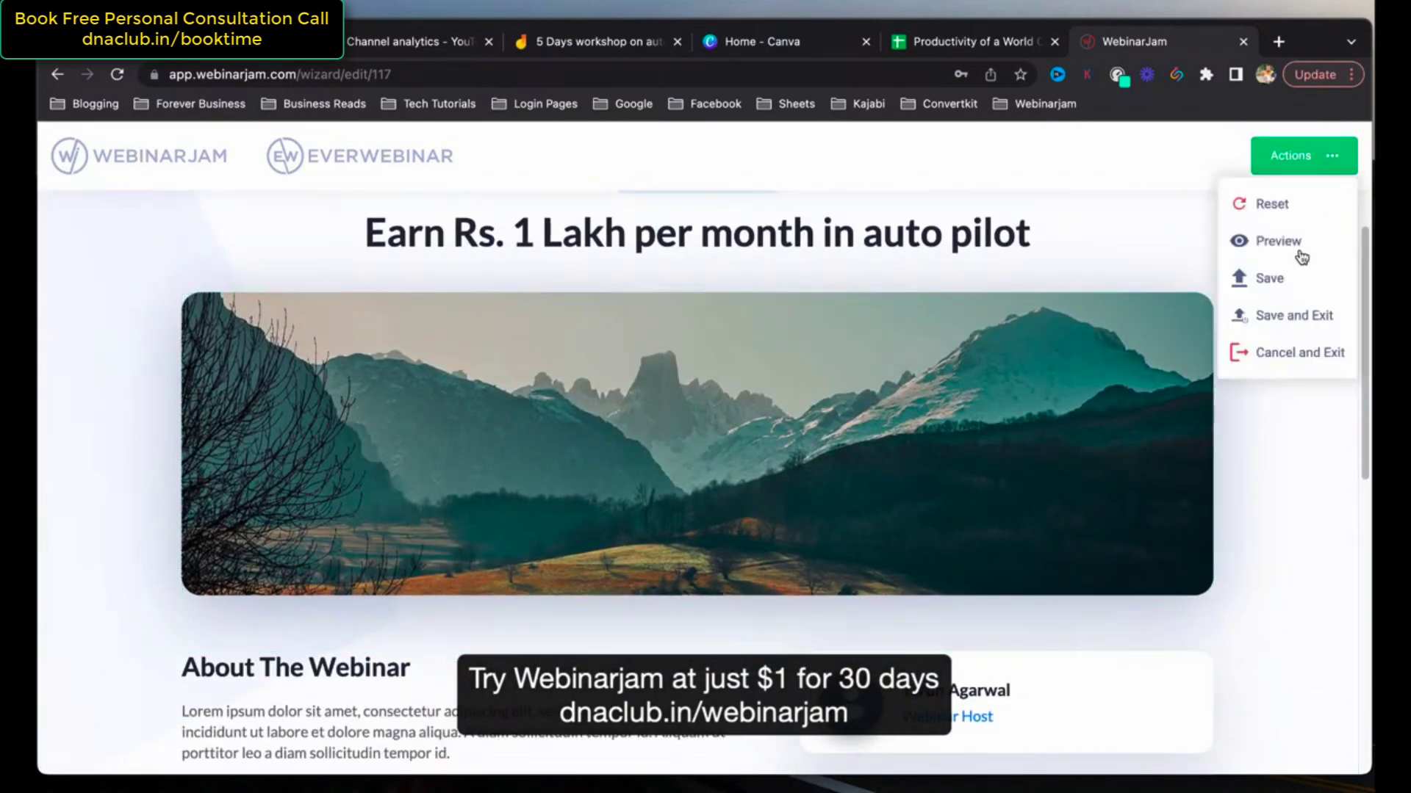
click(1295, 315)
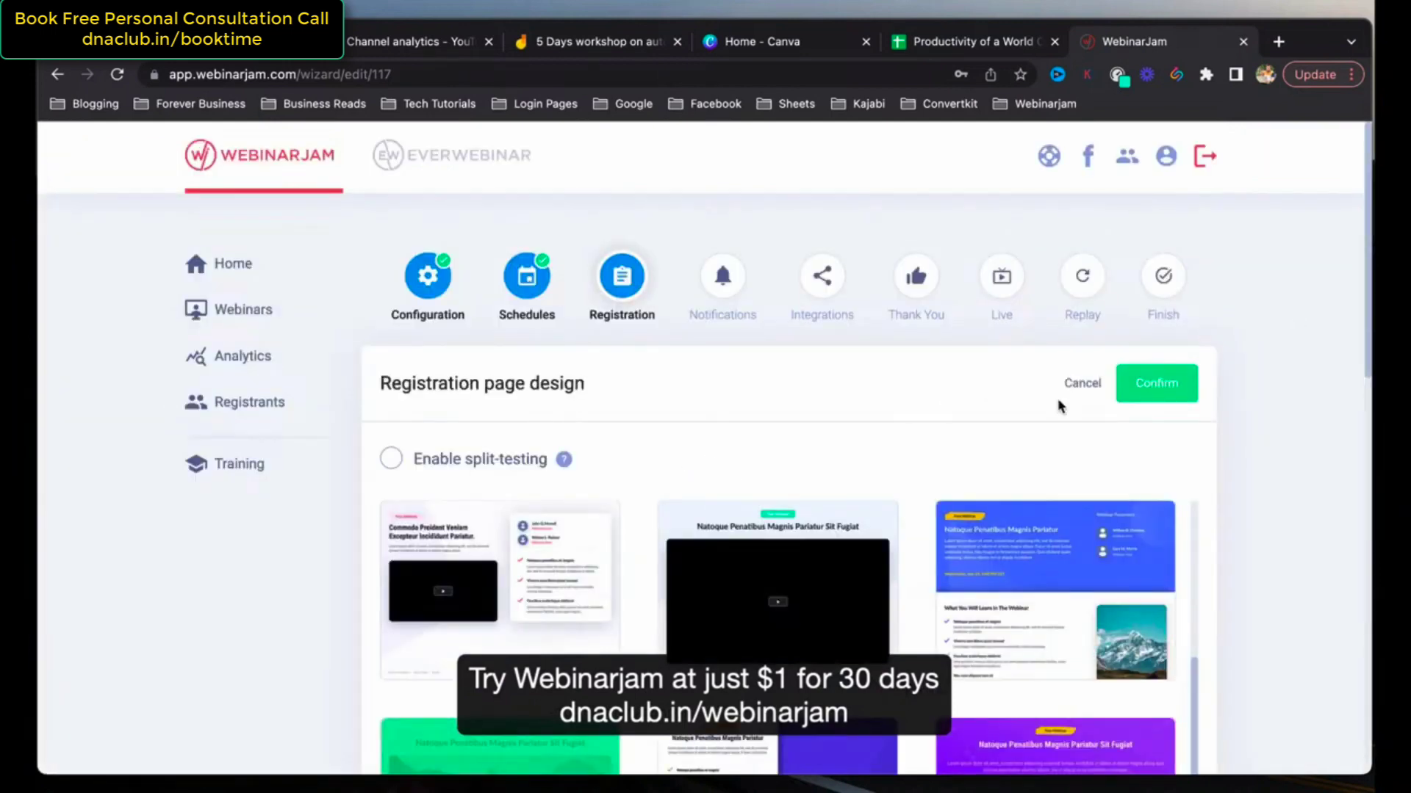
click(1154, 383)
Add a mandatory phone number field to the registration form and confirm the form fields.
scroll(1149, 386, down, 1)
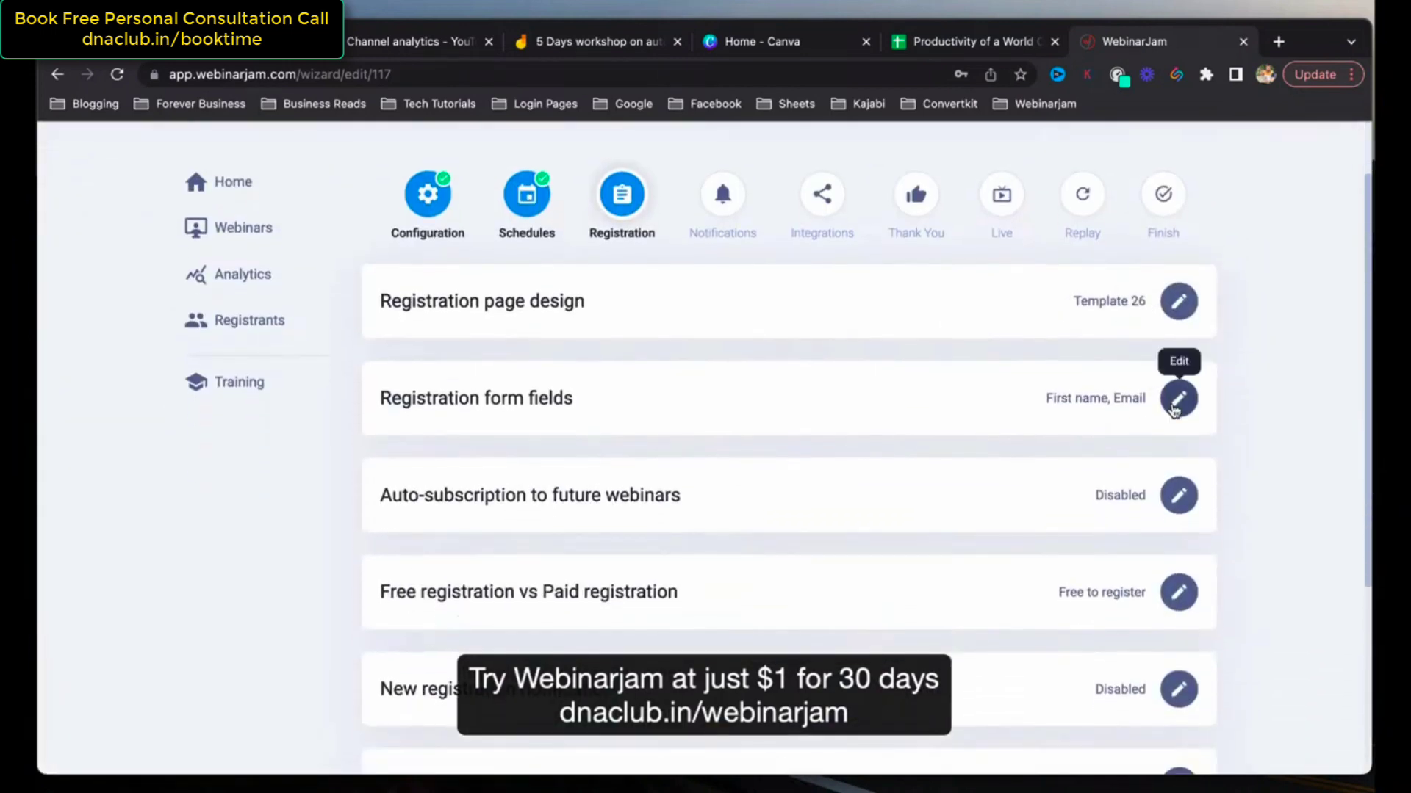
click(1175, 400)
scroll(819, 496, down, 2)
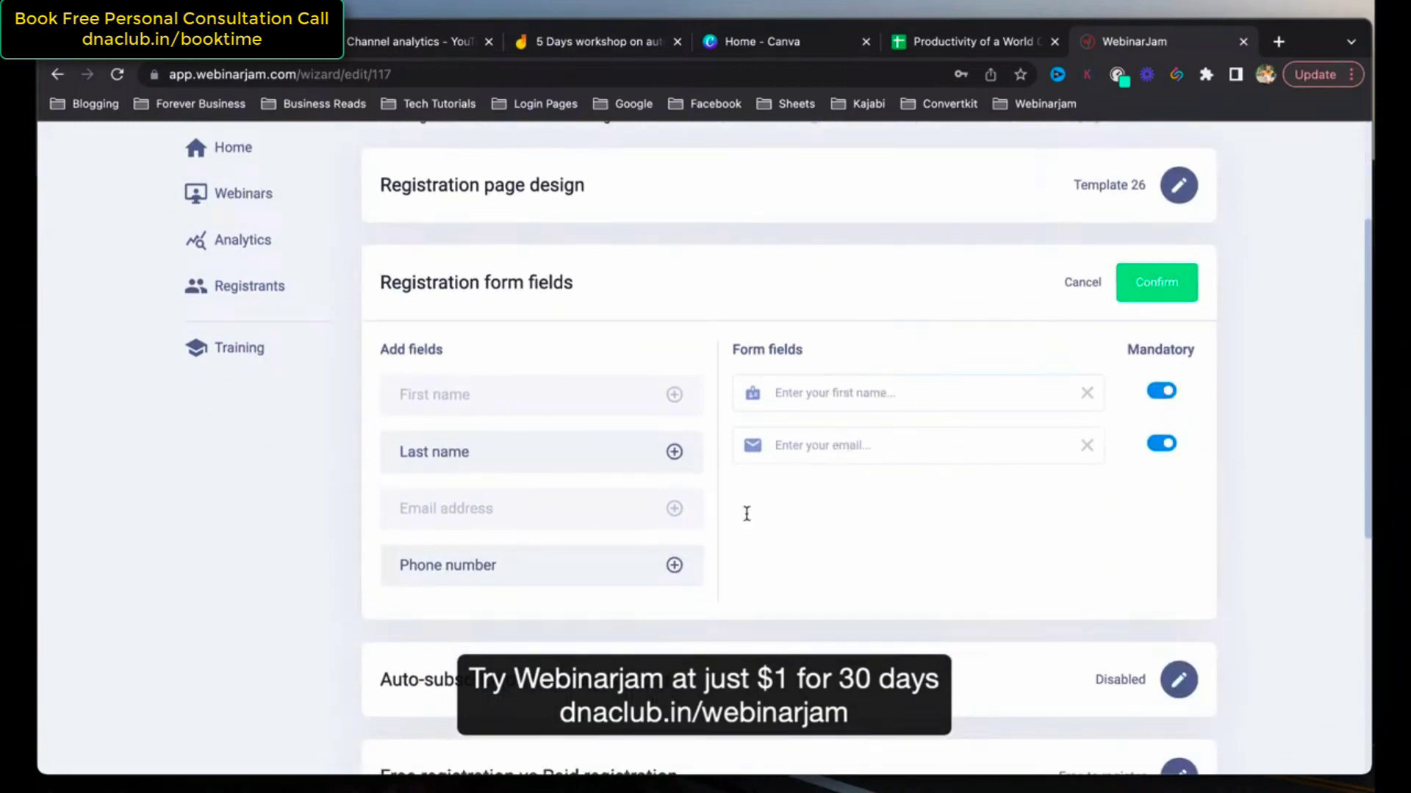
click(672, 566)
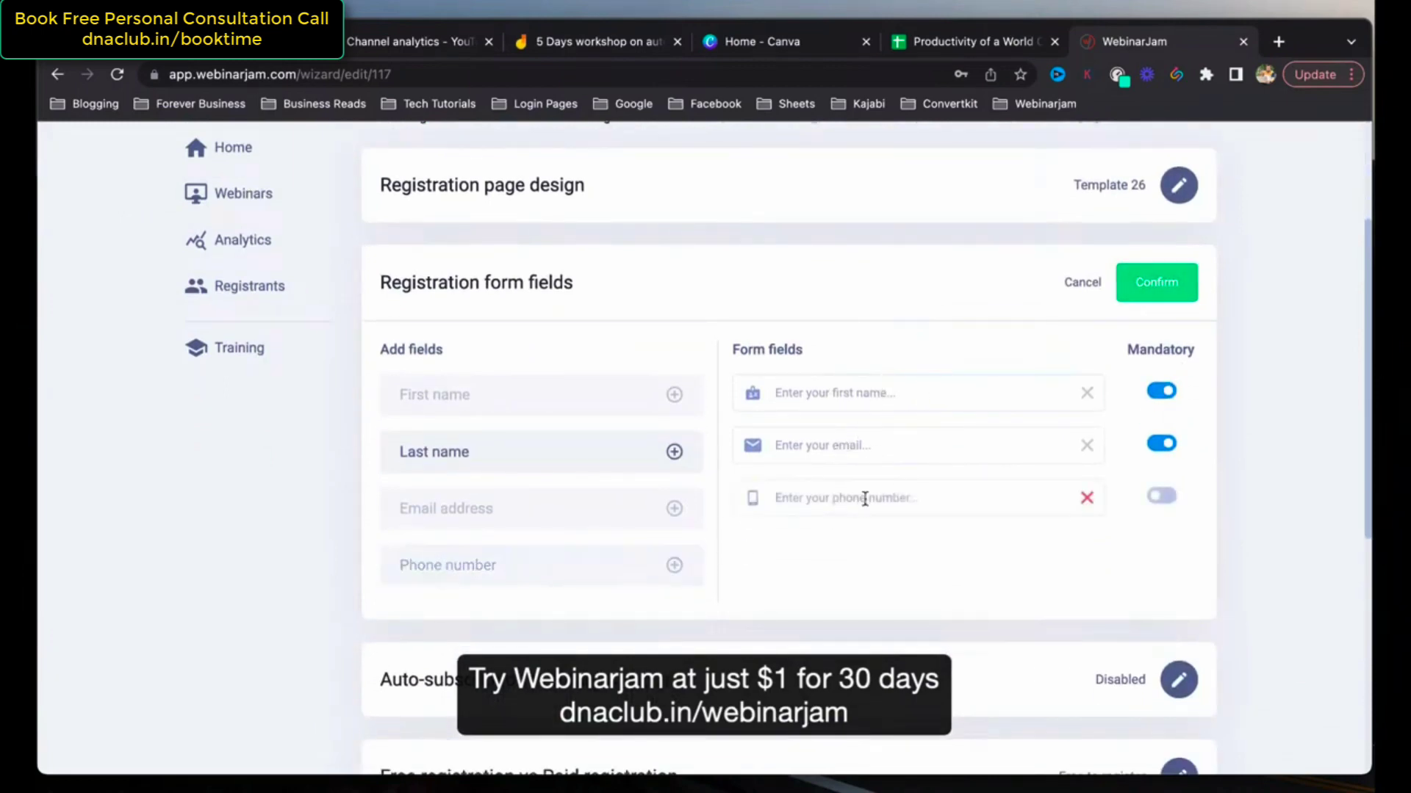
click(1167, 500)
click(1165, 285)
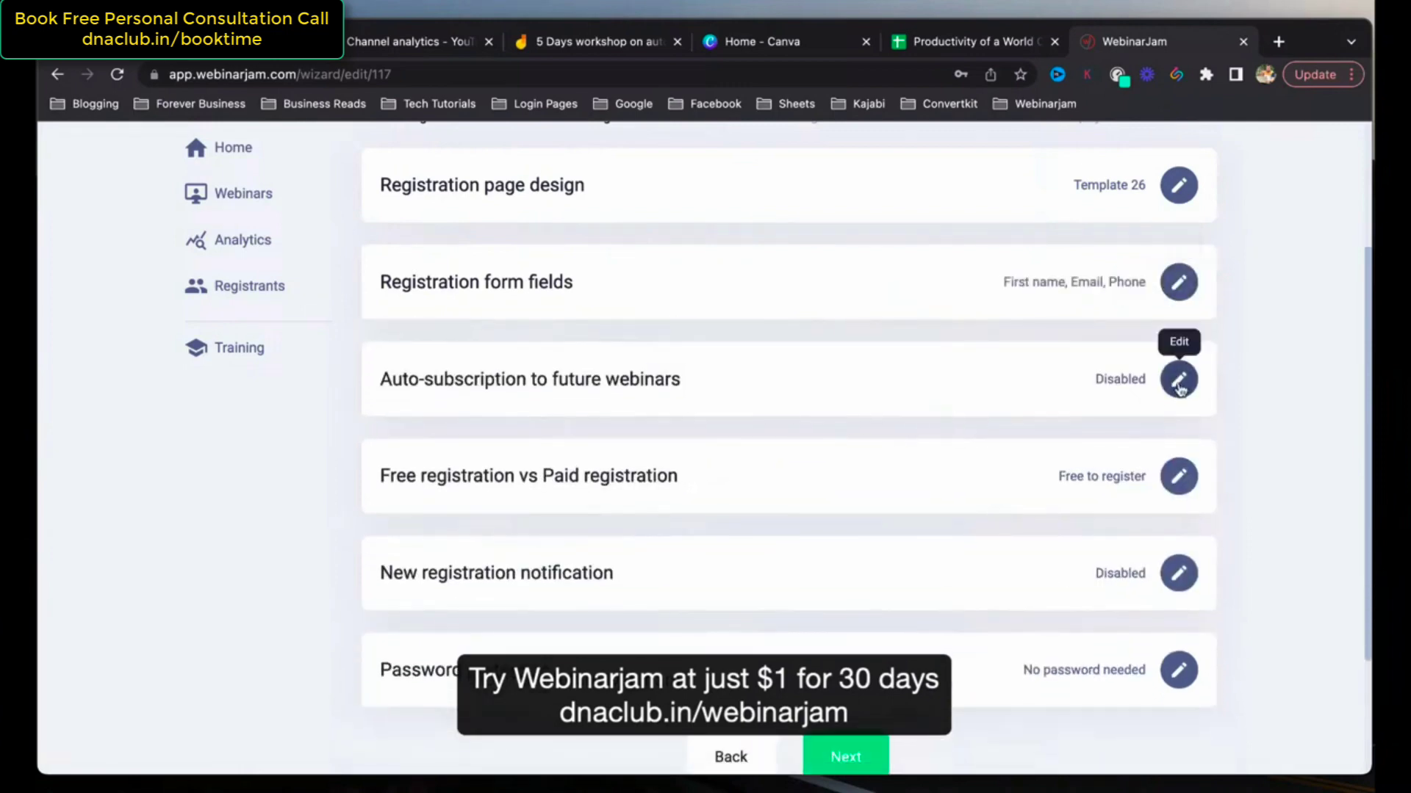
Confirm the registration type as free to register, with no registration fee.
scroll(1180, 389, down, 1)
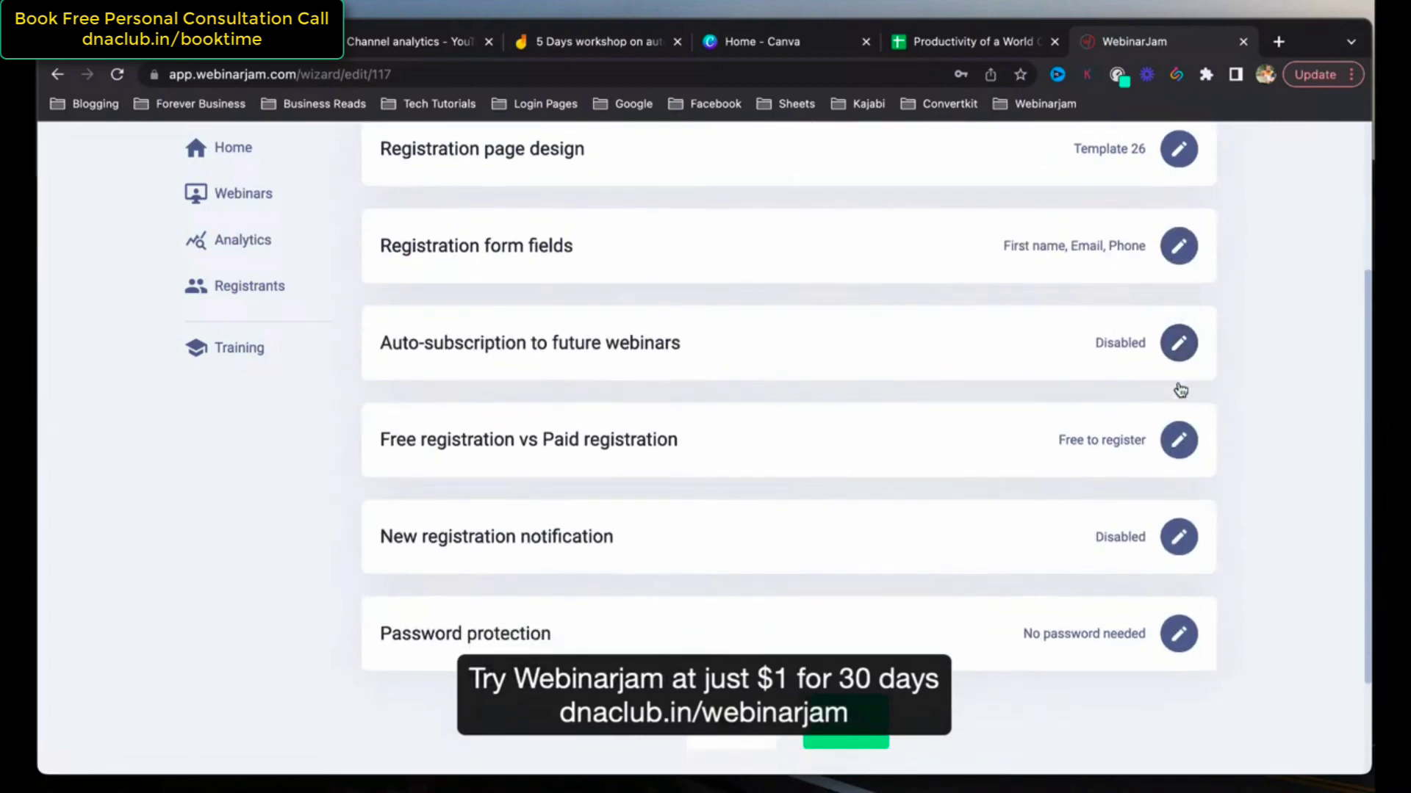
click(1180, 441)
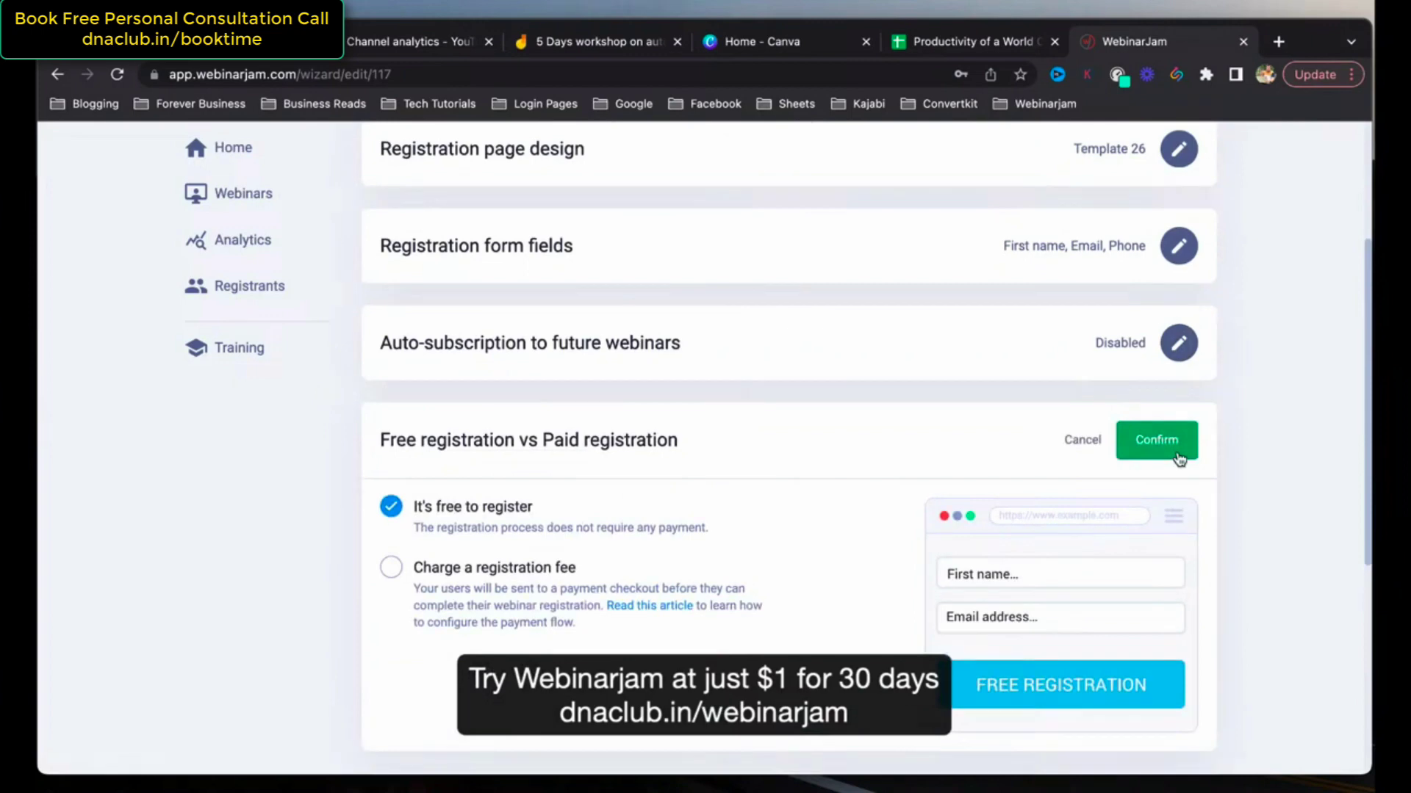
click(1179, 458)
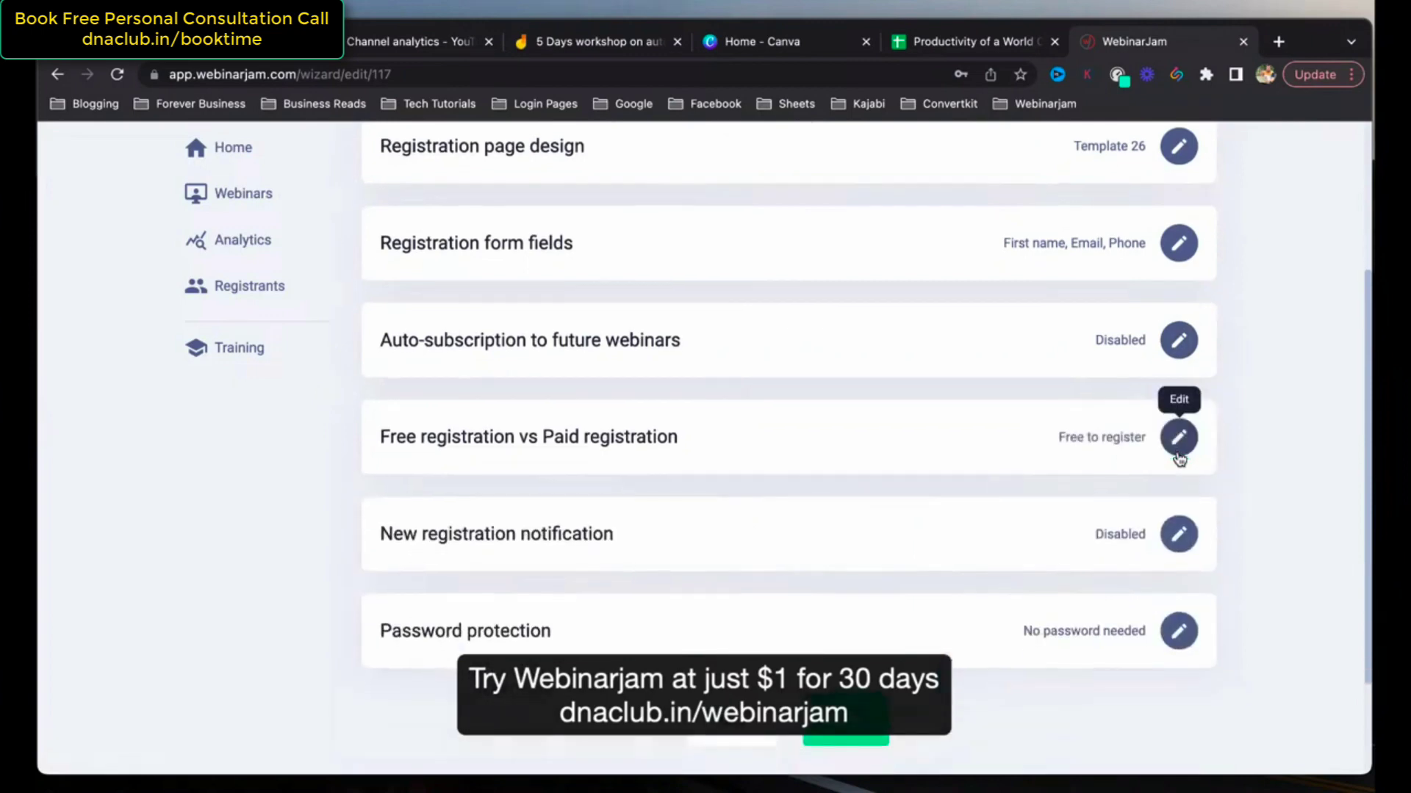
Try the Send notification option for new registrations, then return to No notification and cancel the edit.
scroll(1180, 457, down, 4)
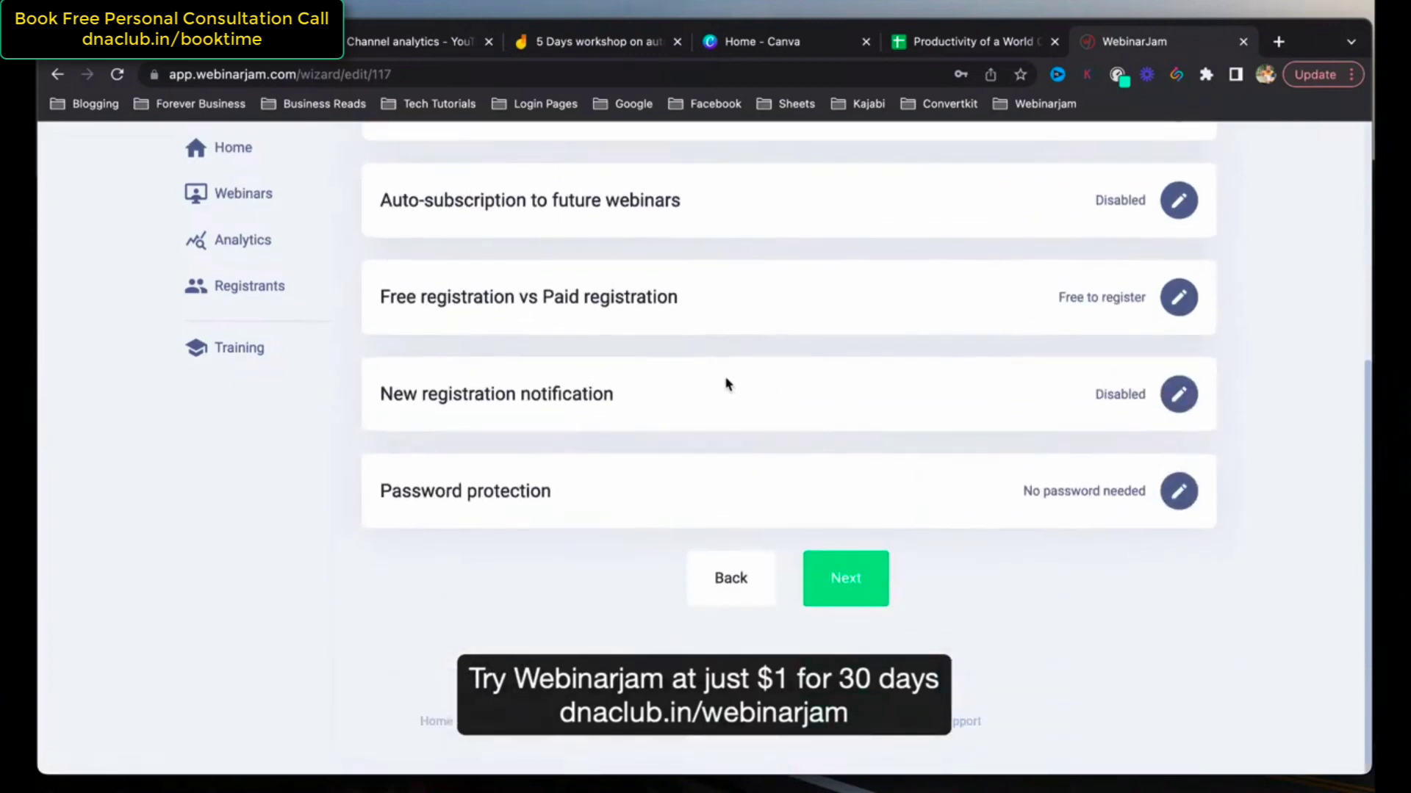
click(1180, 395)
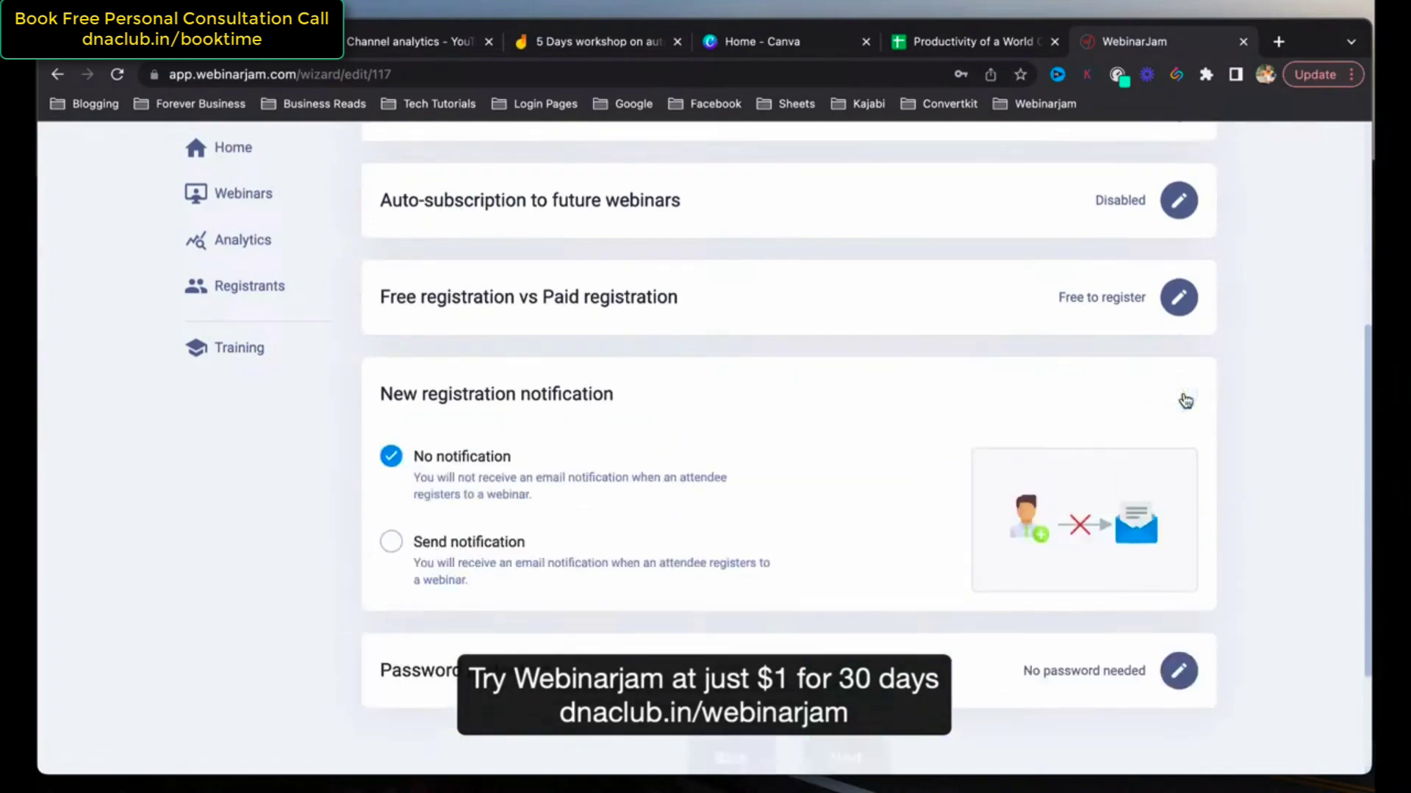
click(392, 547)
click(387, 474)
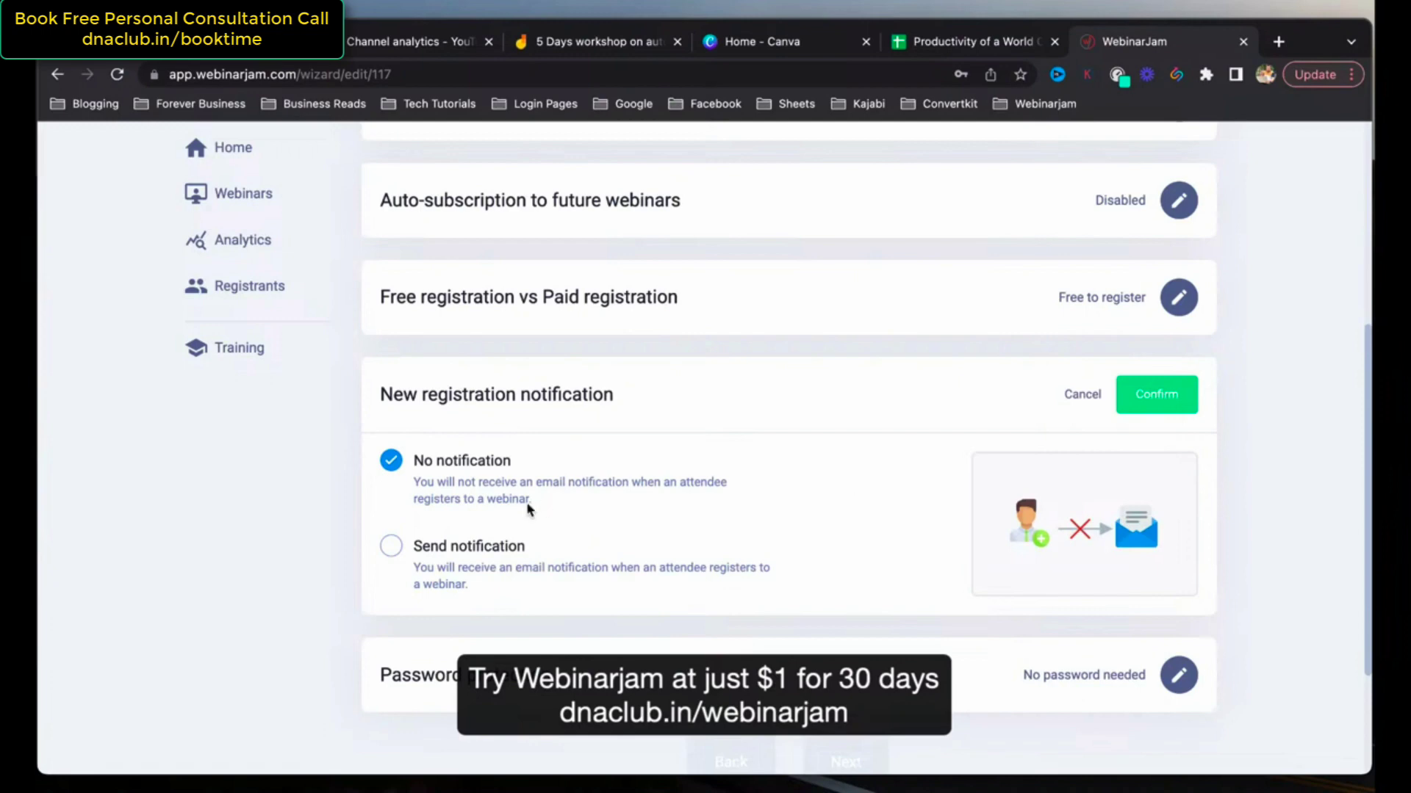
click(1081, 402)
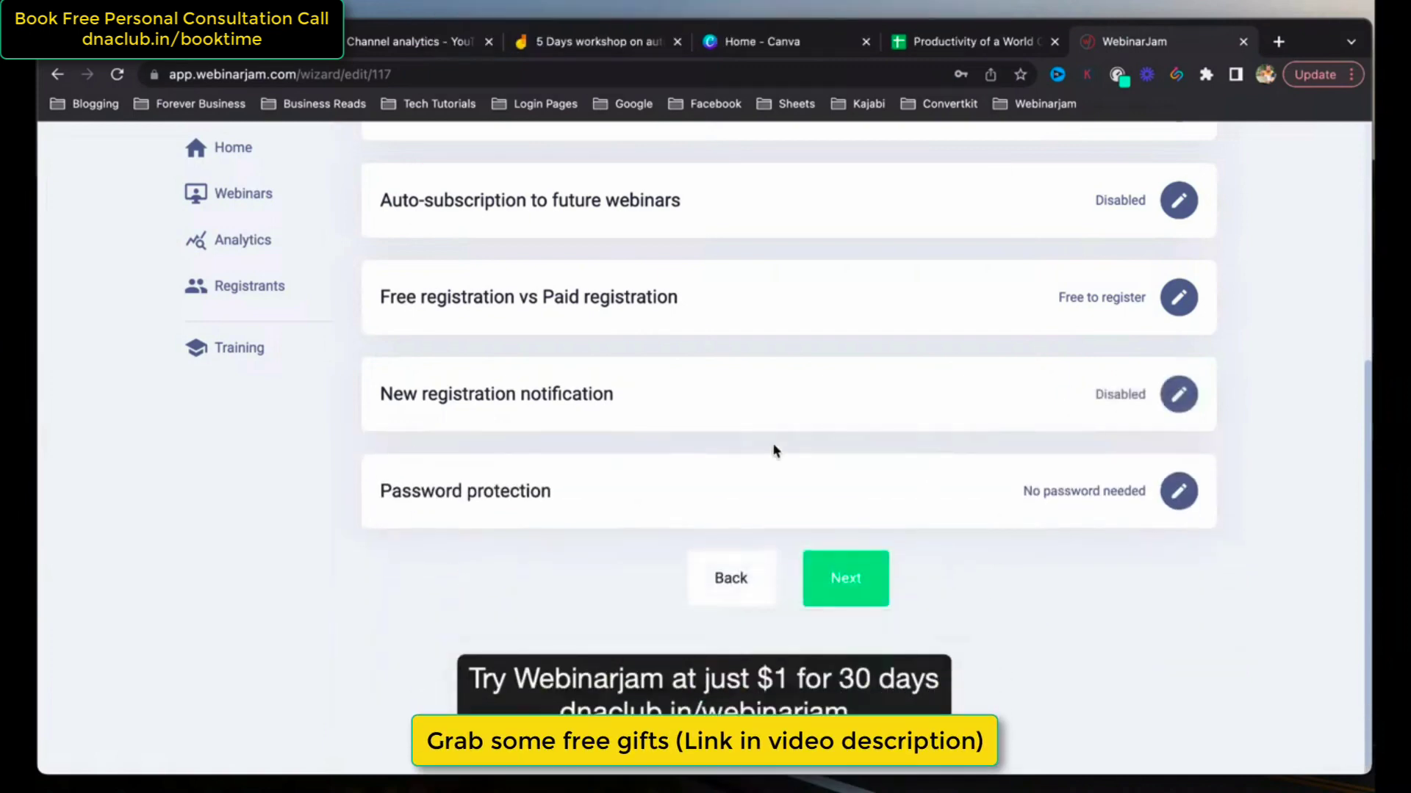
Continue to the notifications stage and open the reminder notifications for editing.
scroll(935, 510, up, 1)
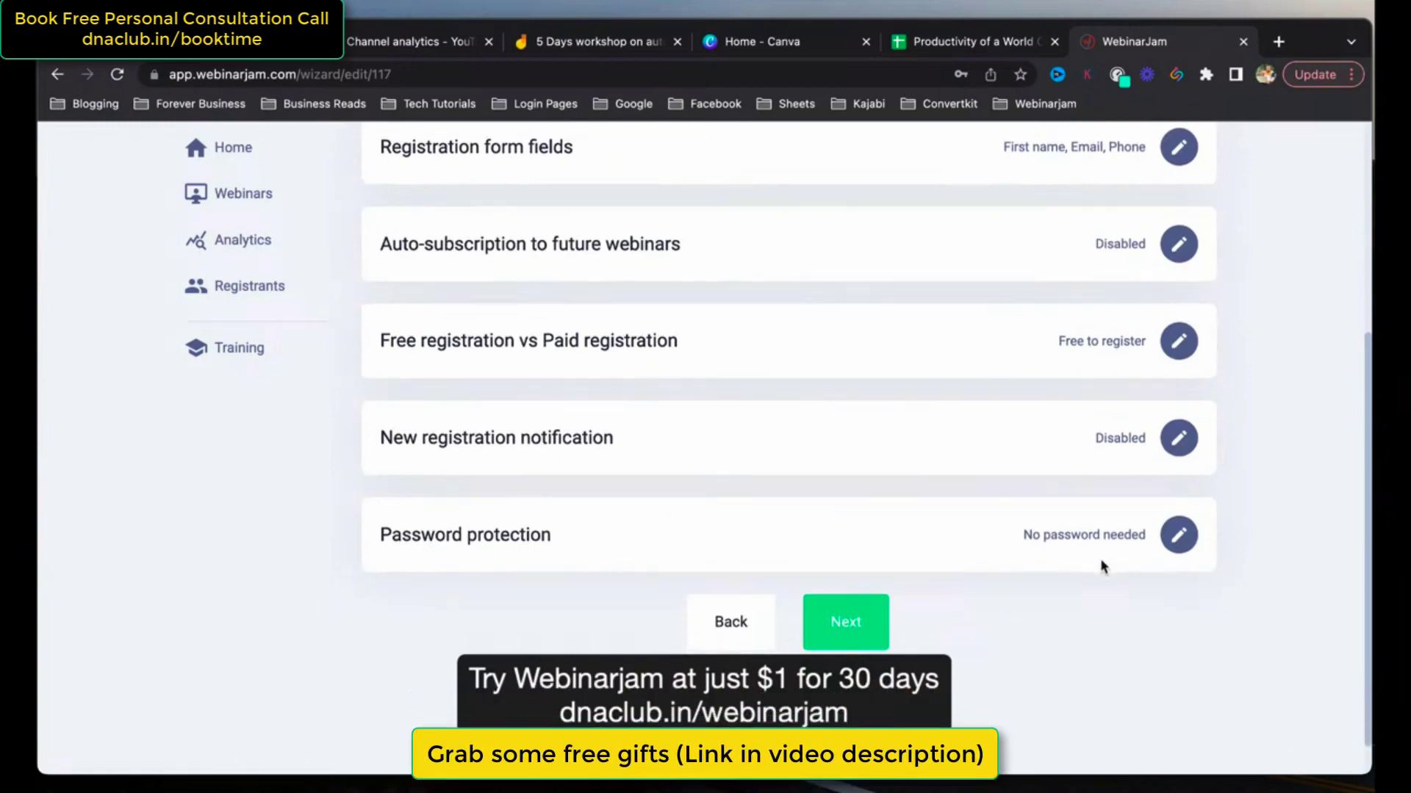
click(881, 626)
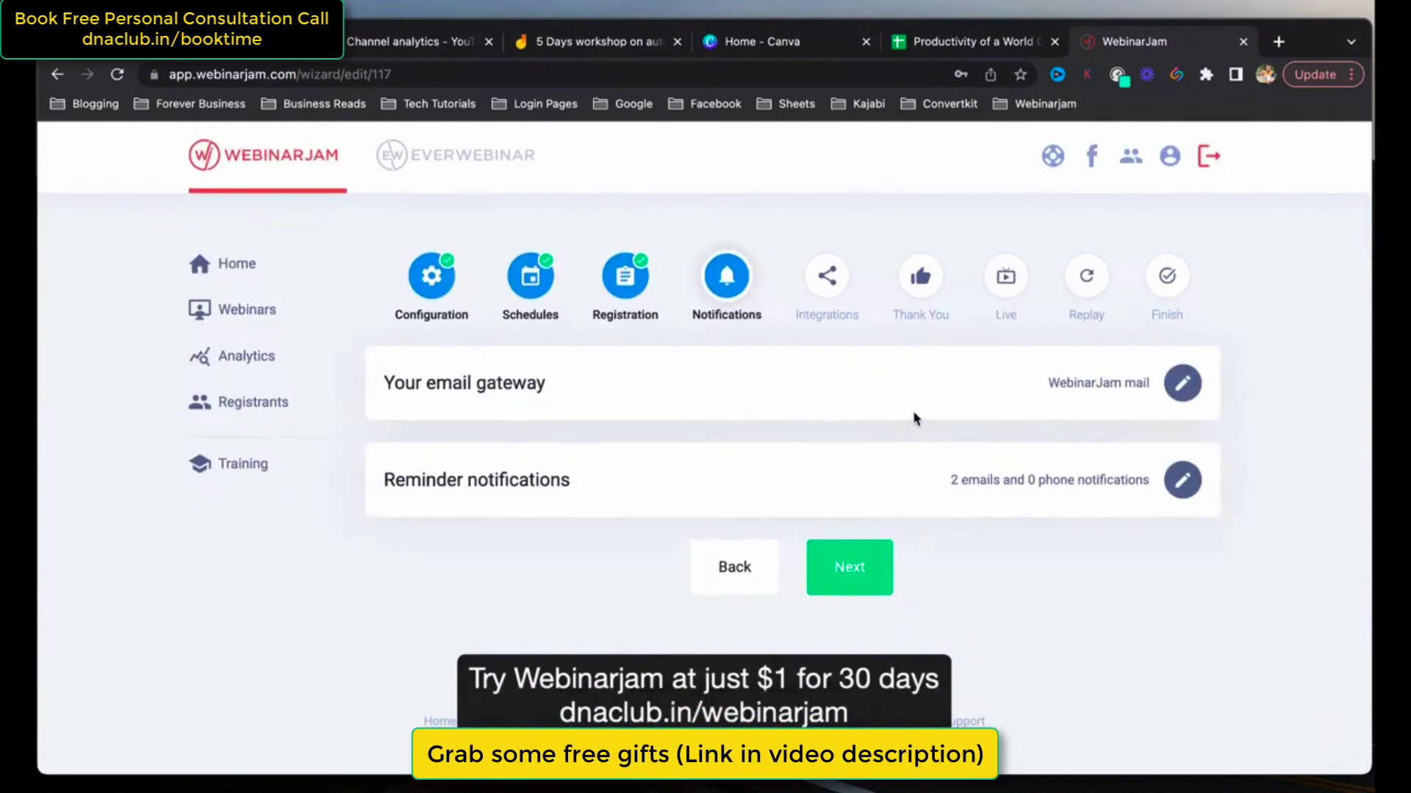
click(1172, 483)
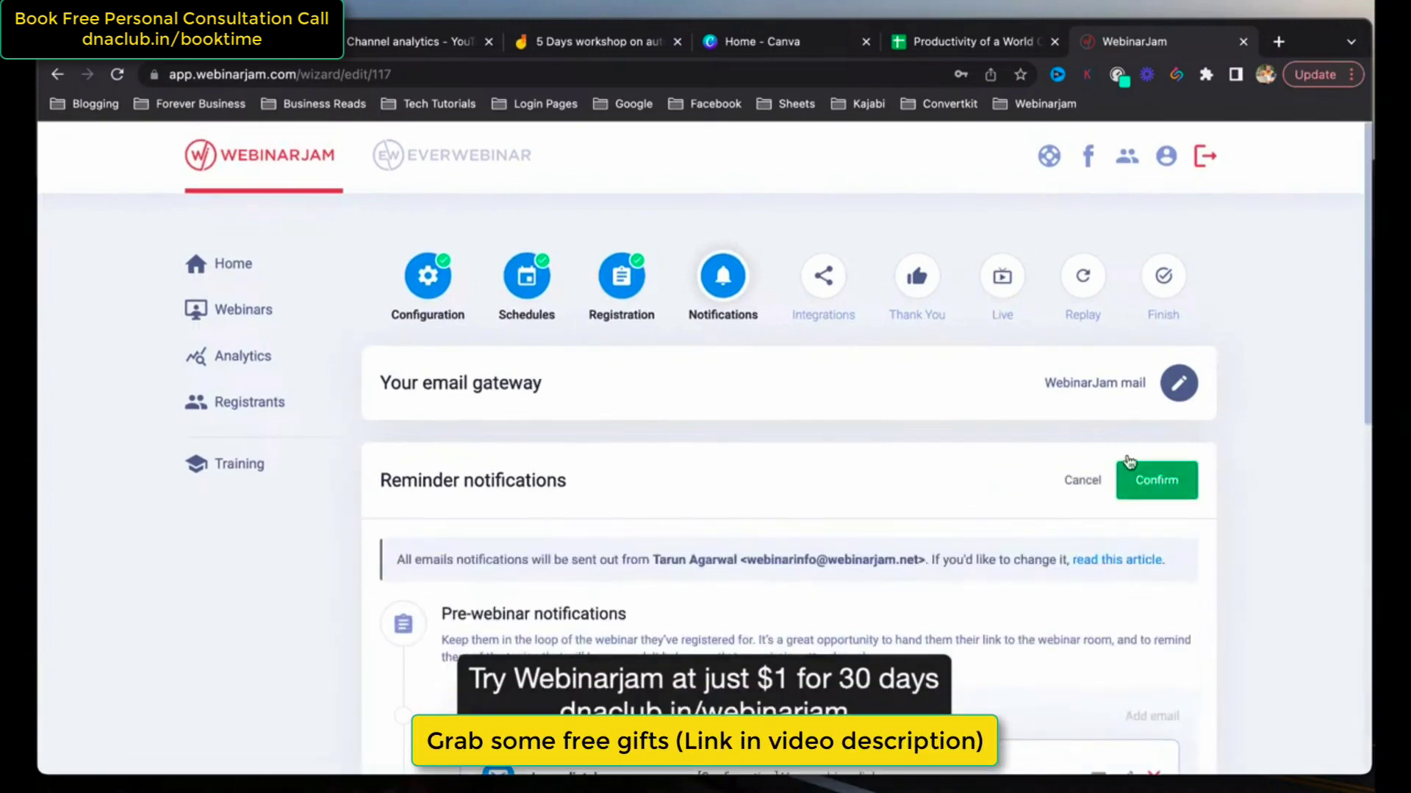
Examine the sign-up confirmation email's subject, body text and webinar room link, then close it without saving.
scroll(946, 410, down, 3)
scroll(946, 409, down, 1)
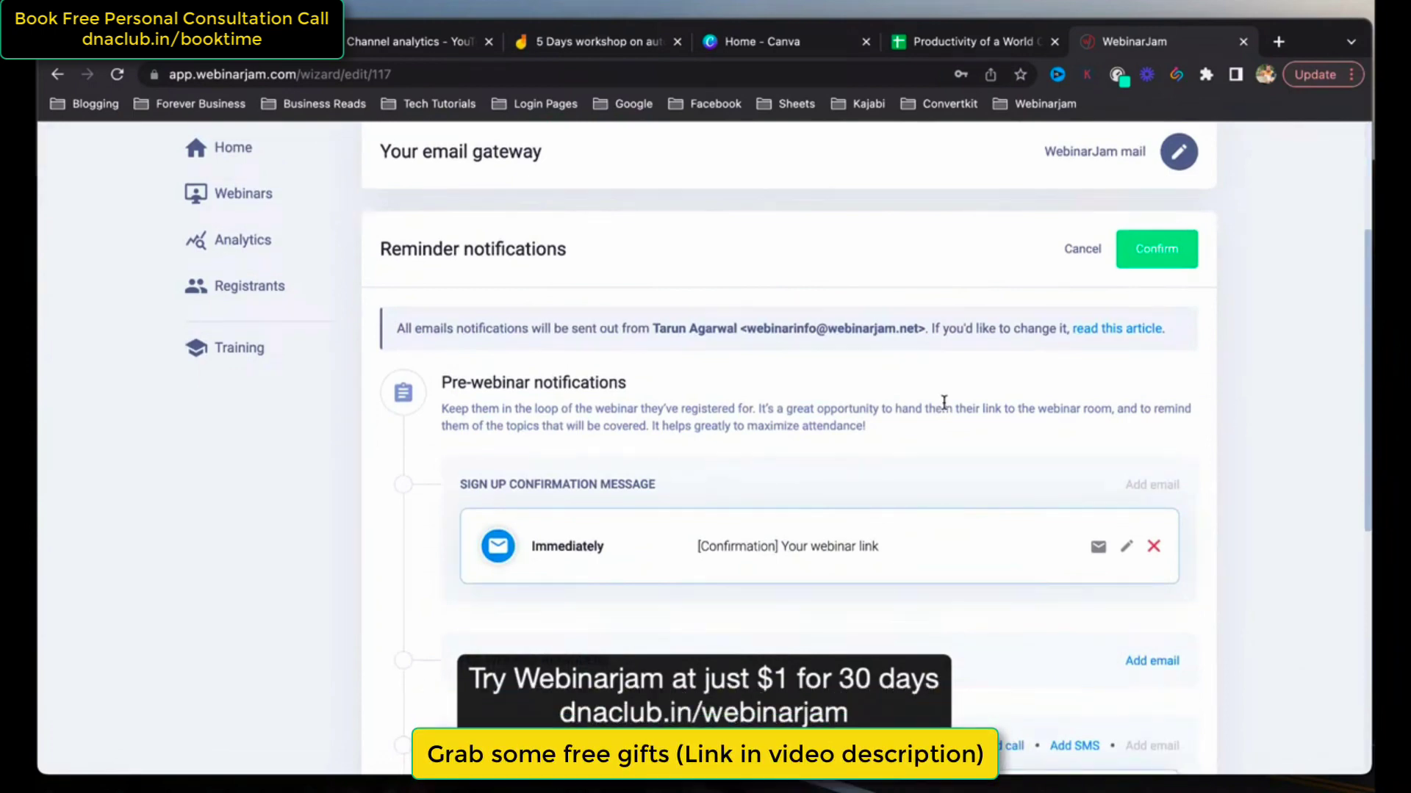
scroll(944, 402, down, 1)
scroll(944, 403, down, 2)
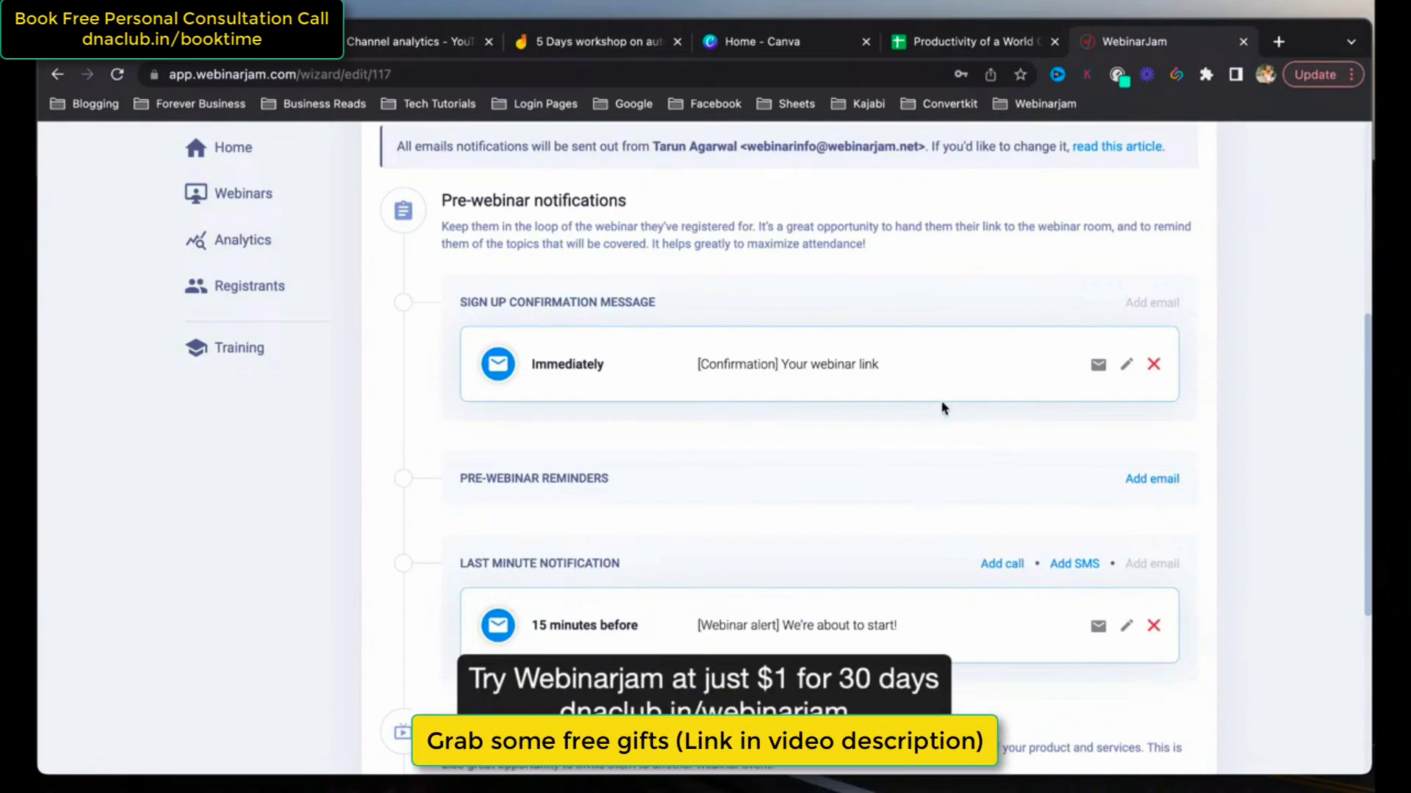
click(1127, 368)
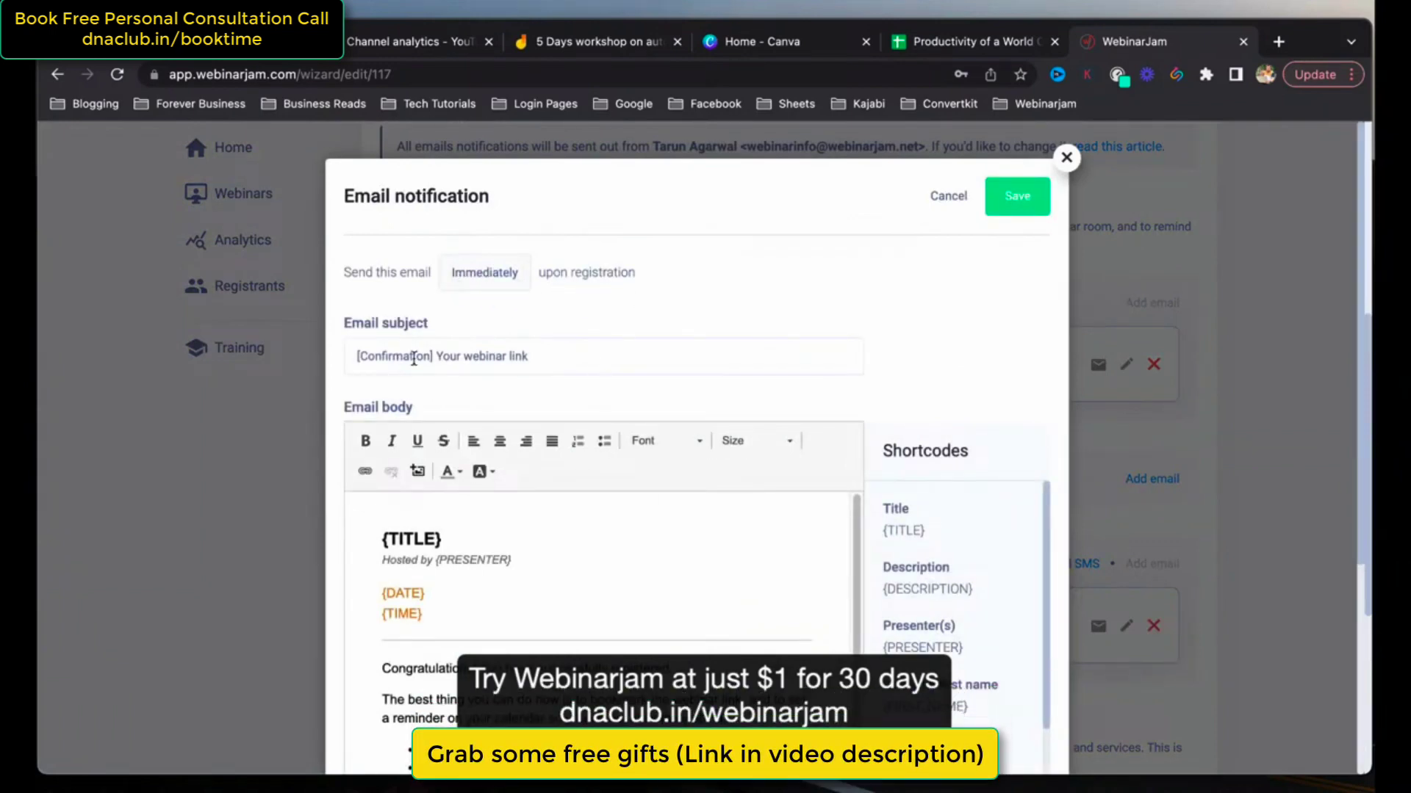
scroll(566, 366, down, 2)
scroll(570, 367, down, 2)
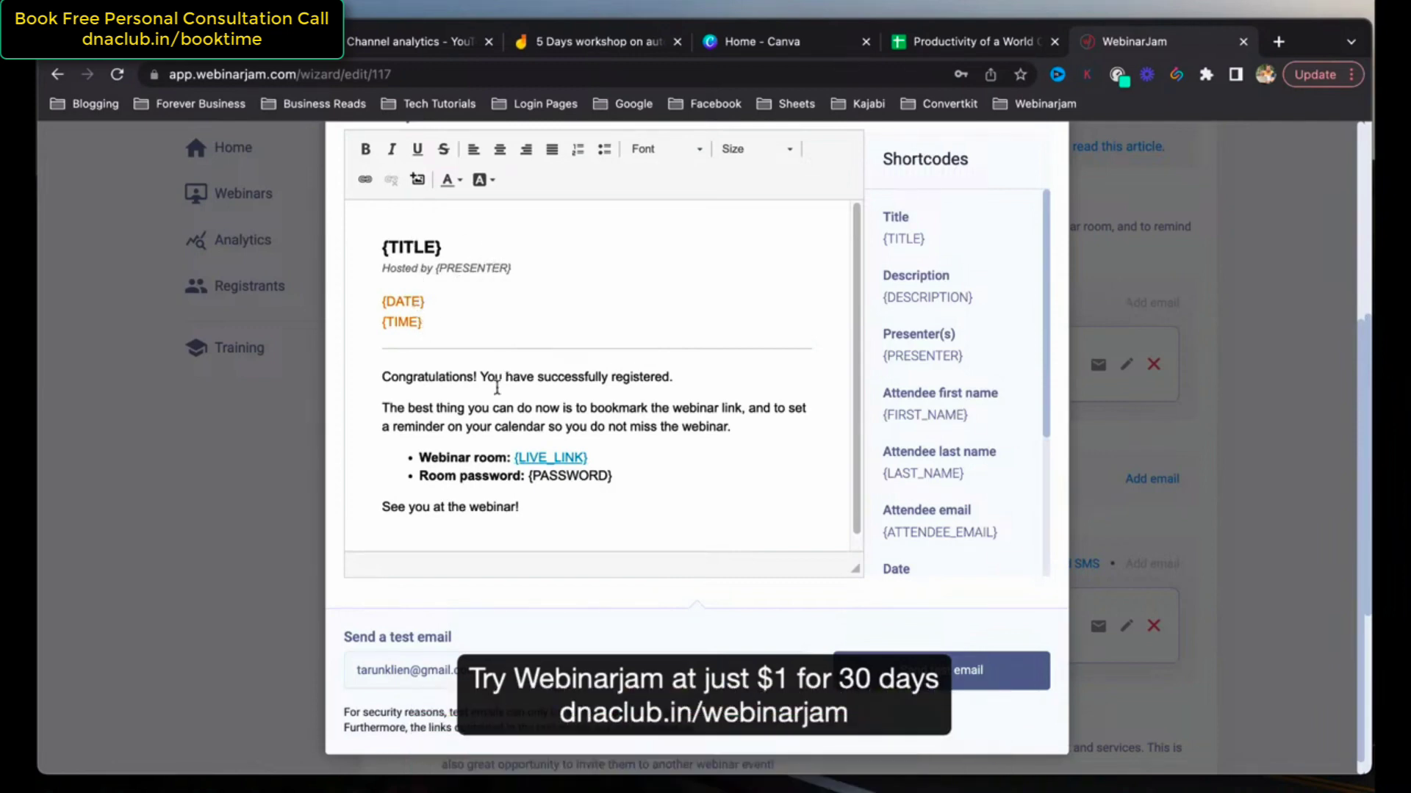
click(456, 460)
drag(455, 460, 658, 462)
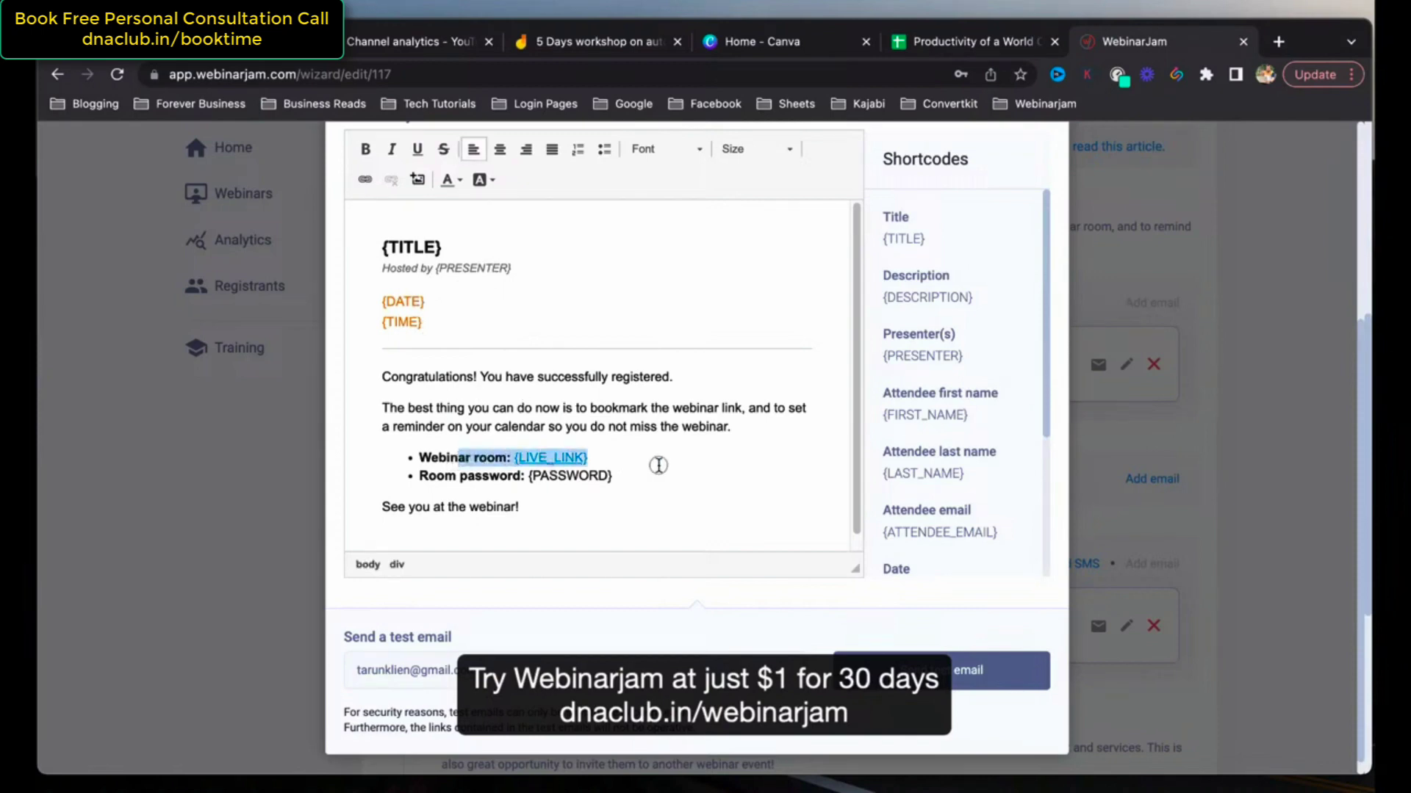
click(745, 464)
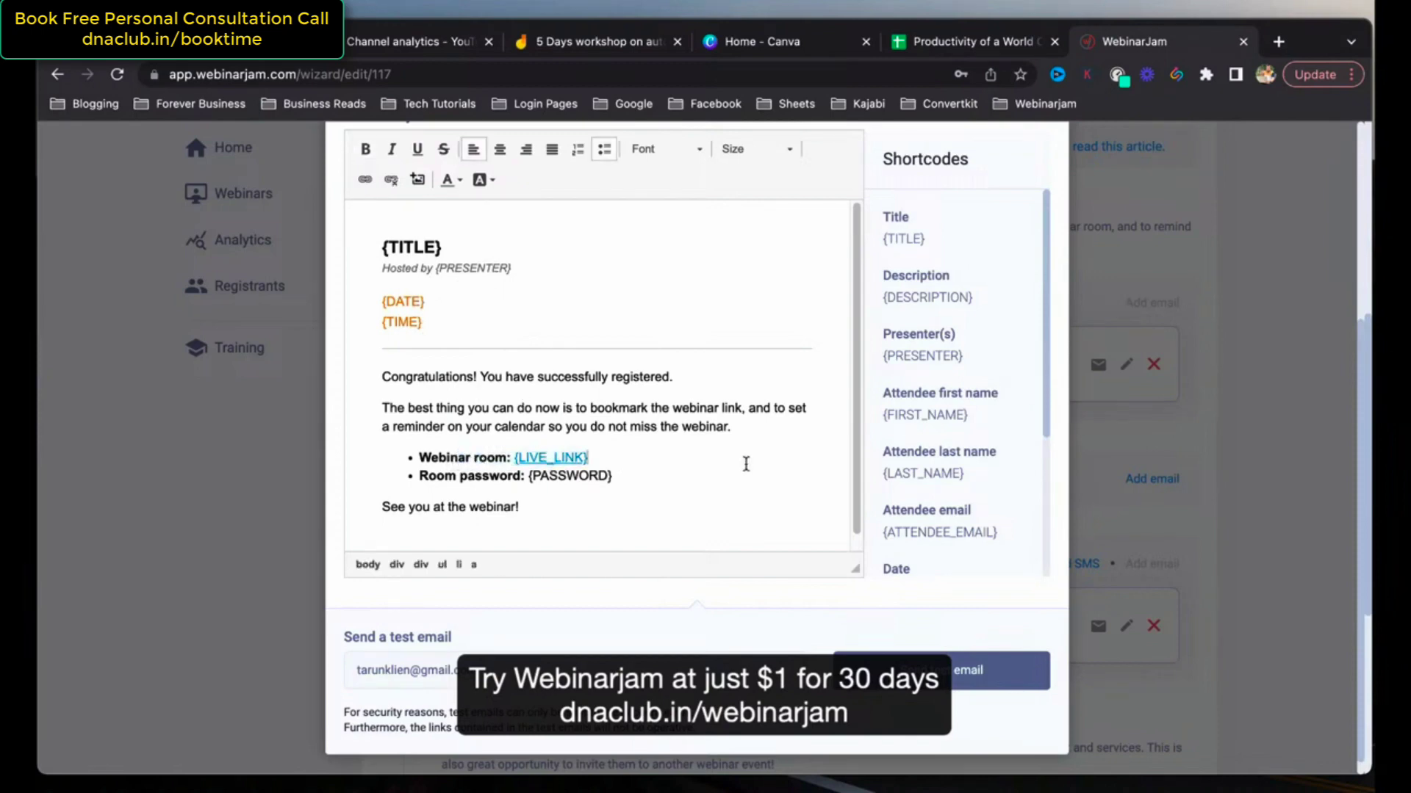
scroll(746, 464, down, 1)
scroll(745, 463, up, 5)
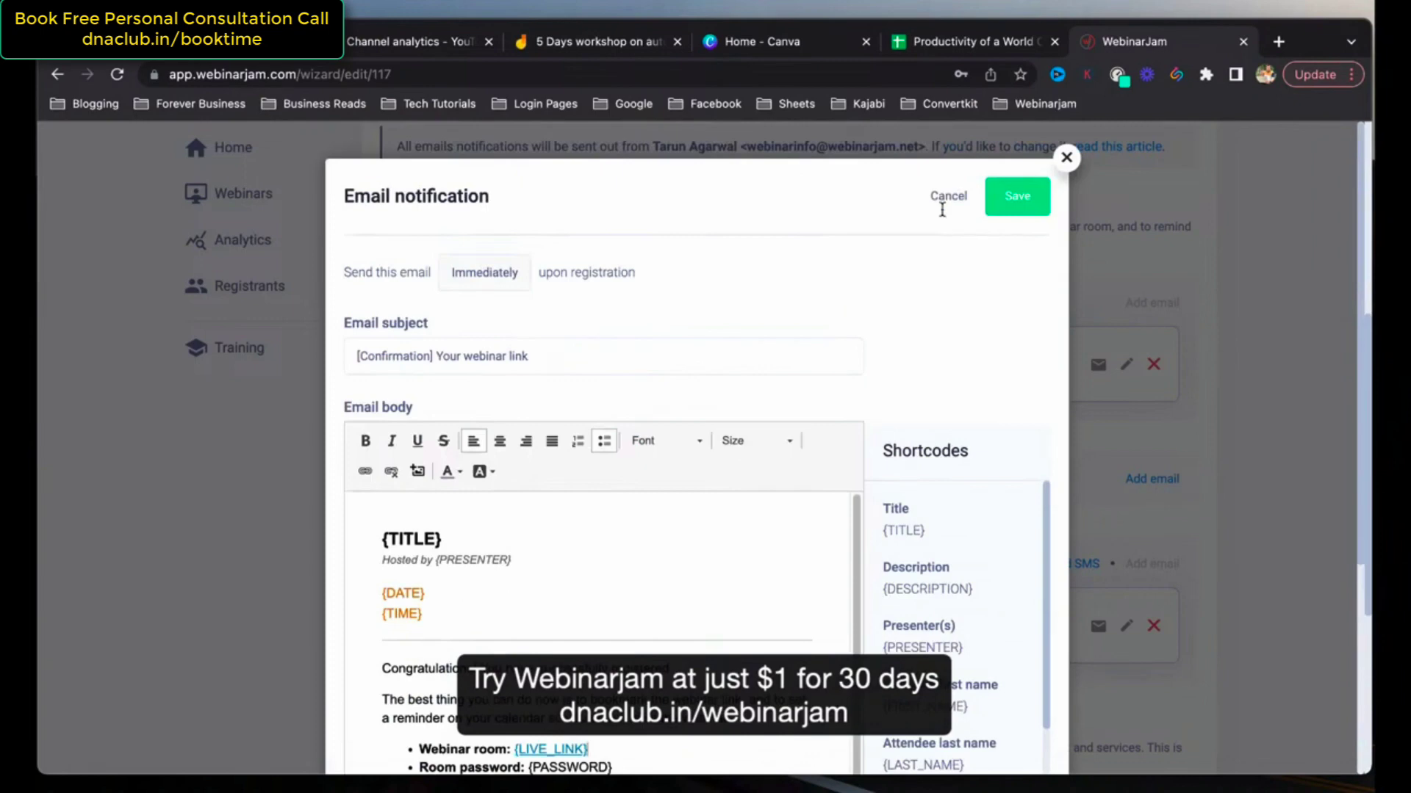
click(943, 197)
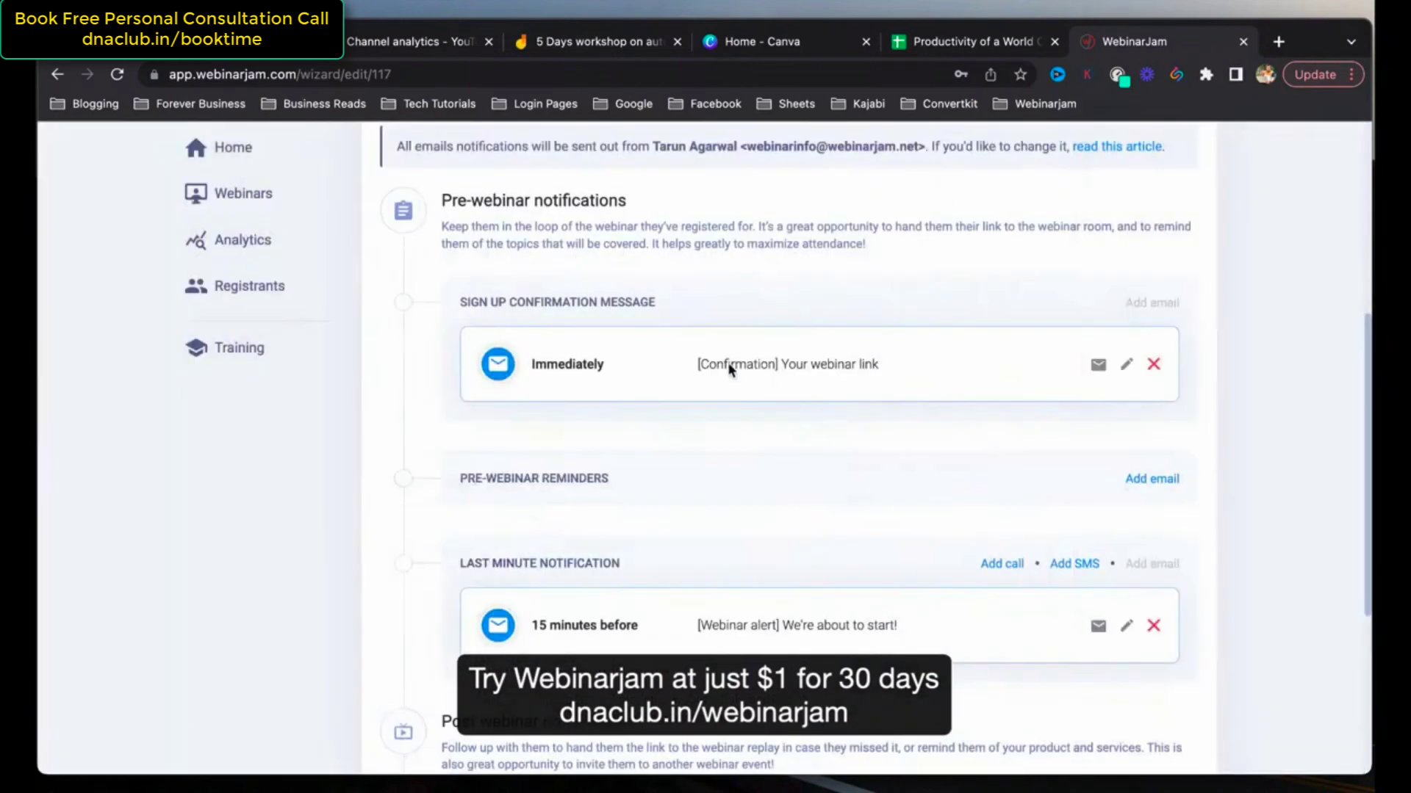
Review the subject of the sign-up confirmation message and the timing of the last minute notification.
drag(728, 362, 875, 366)
click(831, 460)
scroll(832, 468, down, 2)
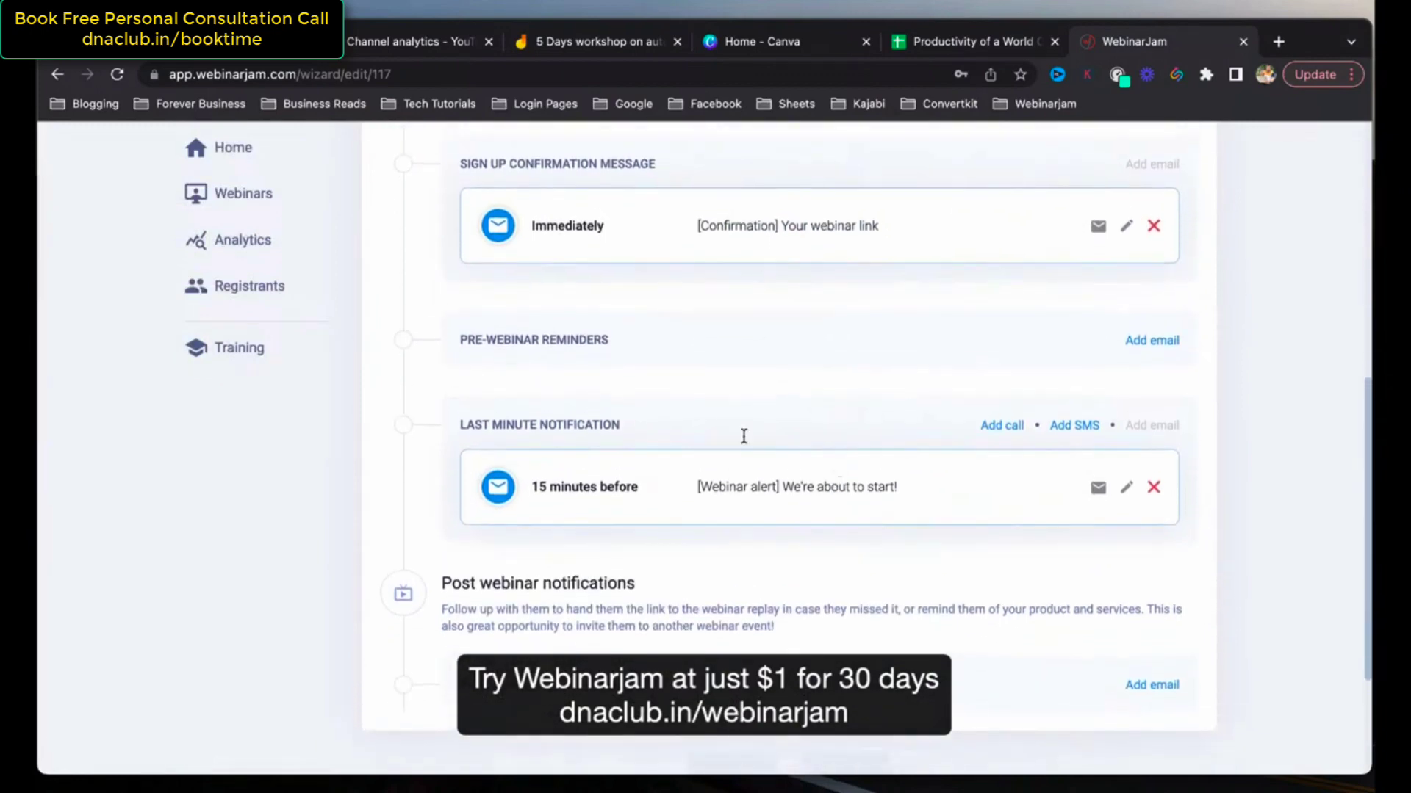
drag(563, 488, 641, 488)
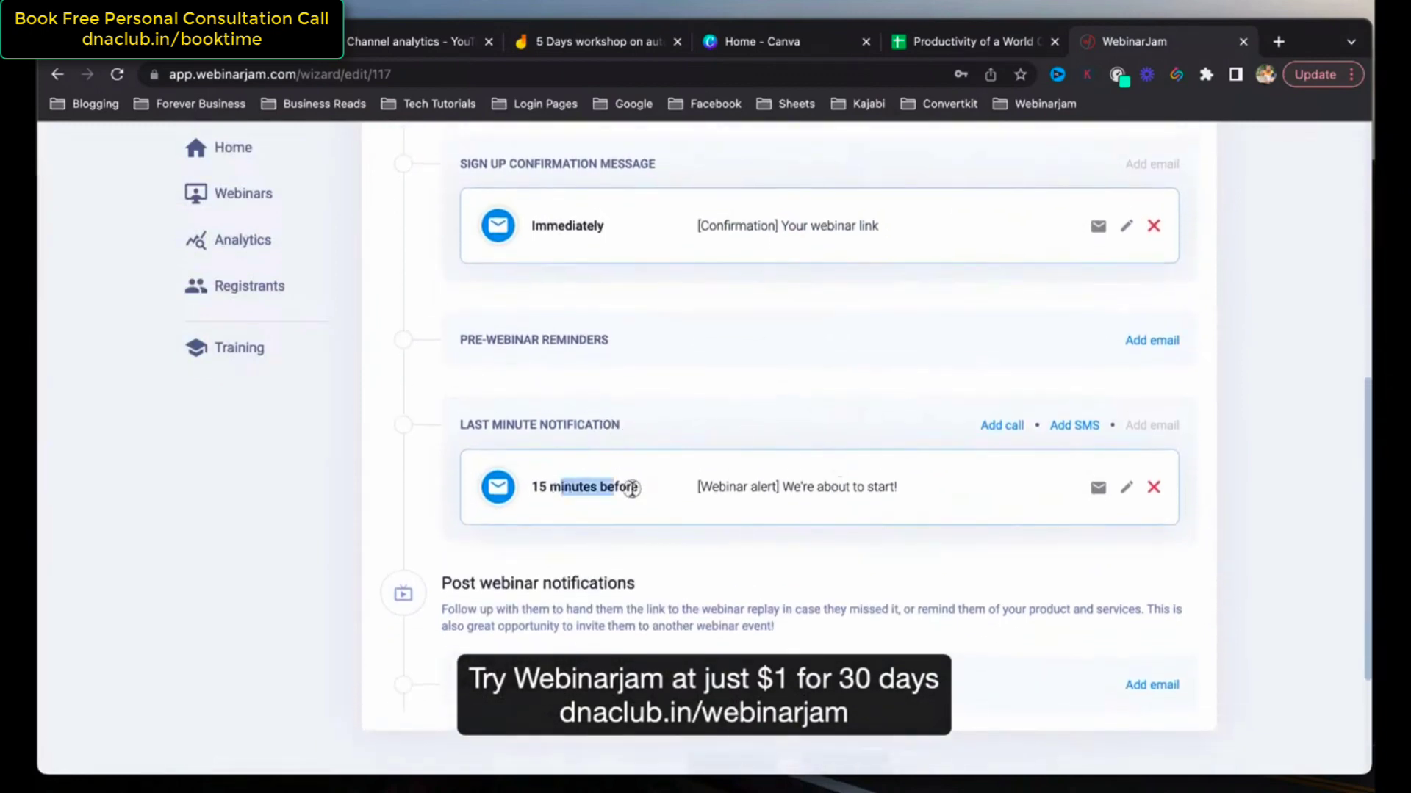
click(762, 487)
Try adding a pre-webinar reminder email sent 2 hours before the webinar, then cancel it.
click(1153, 341)
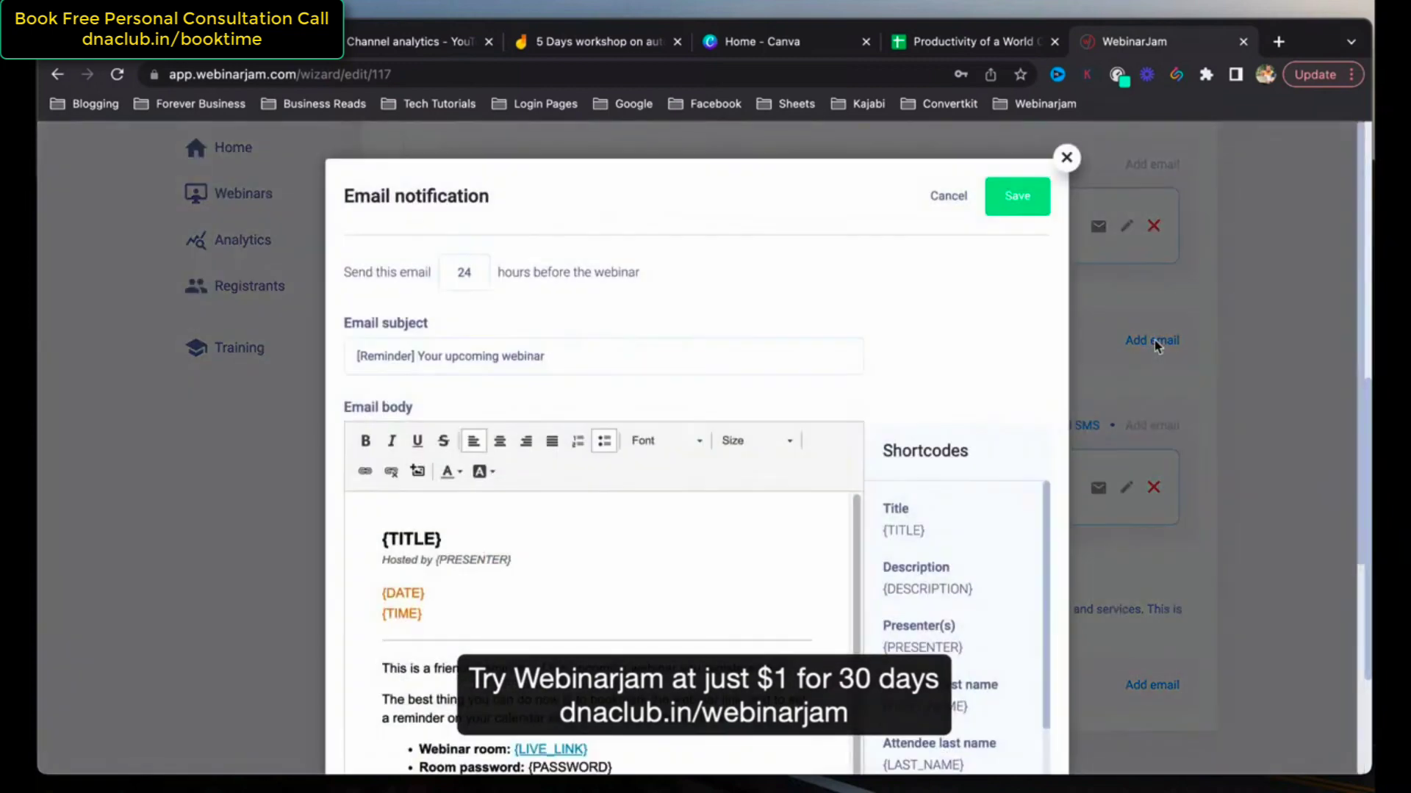
double_click(463, 272)
text(2)
scroll(594, 536, down, 1)
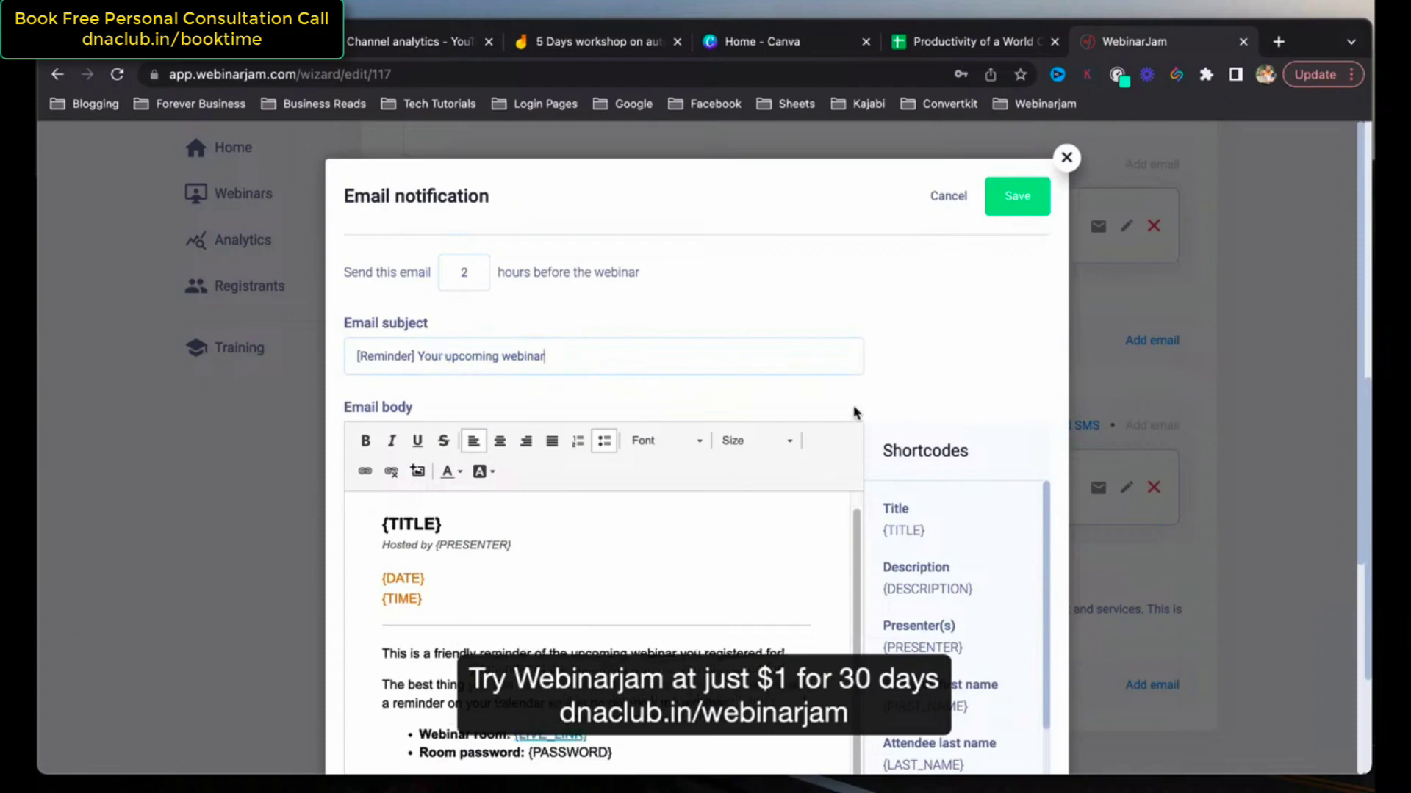
click(955, 195)
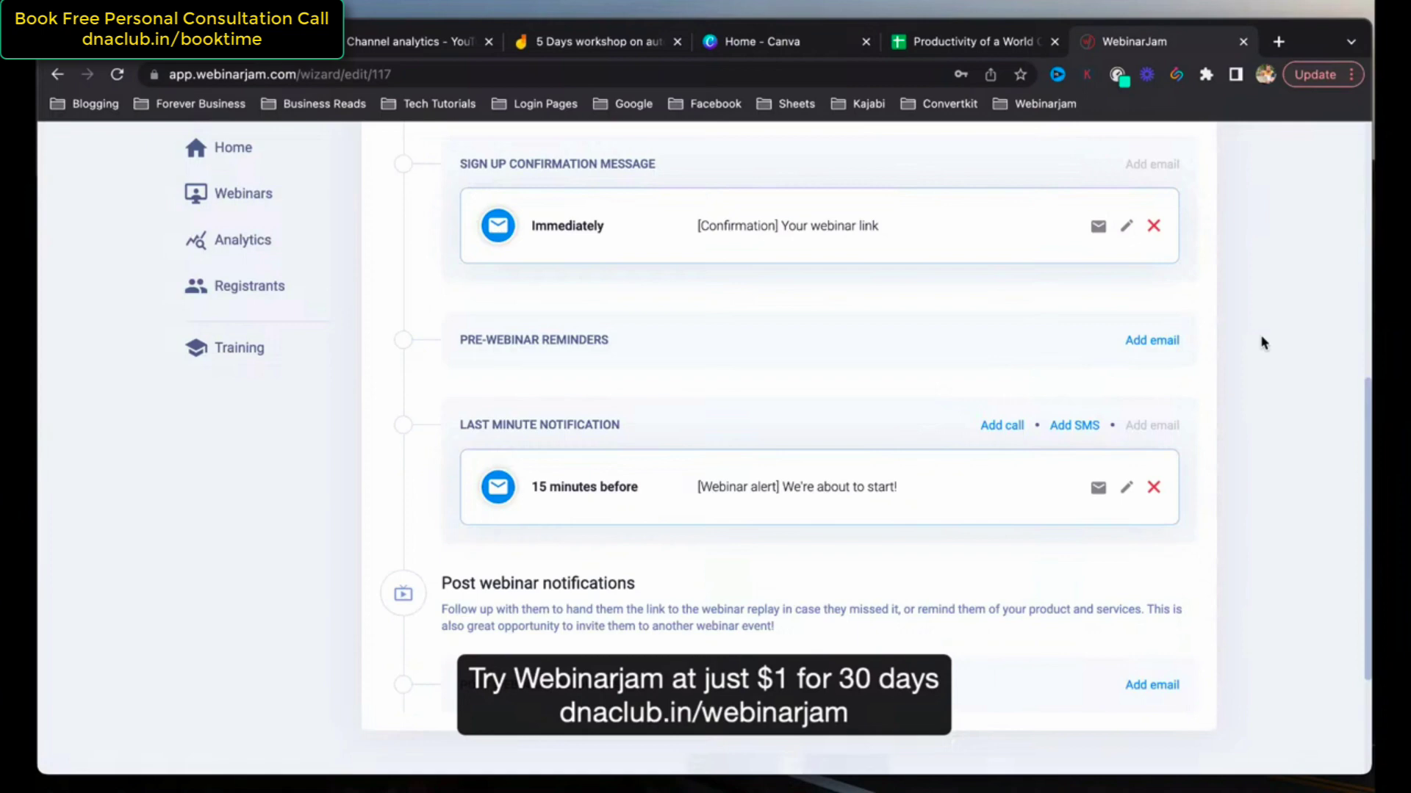
Try adding a post-webinar follow-up email timed 2 hours after the webinar starts.
scroll(1263, 340, down, 3)
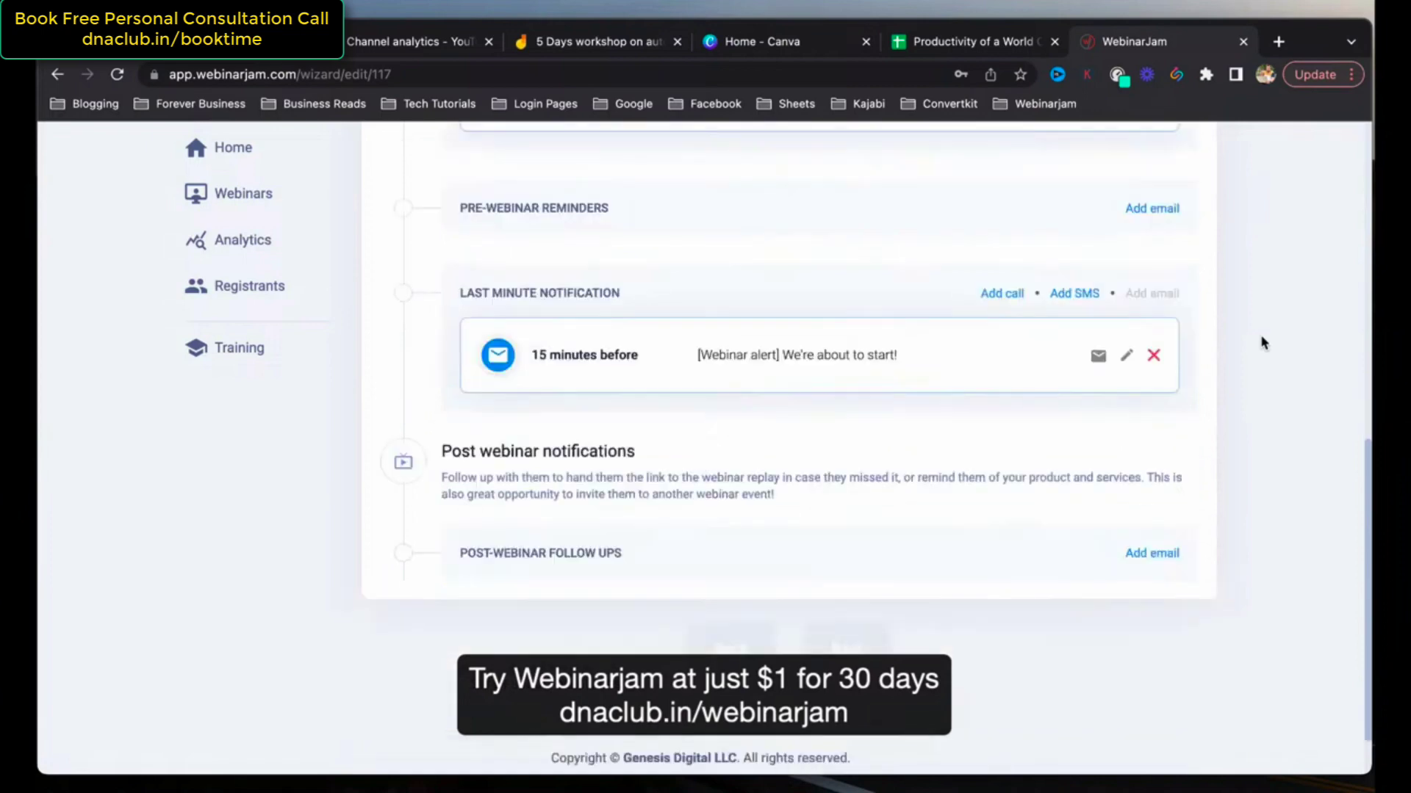
drag(450, 380, 682, 394)
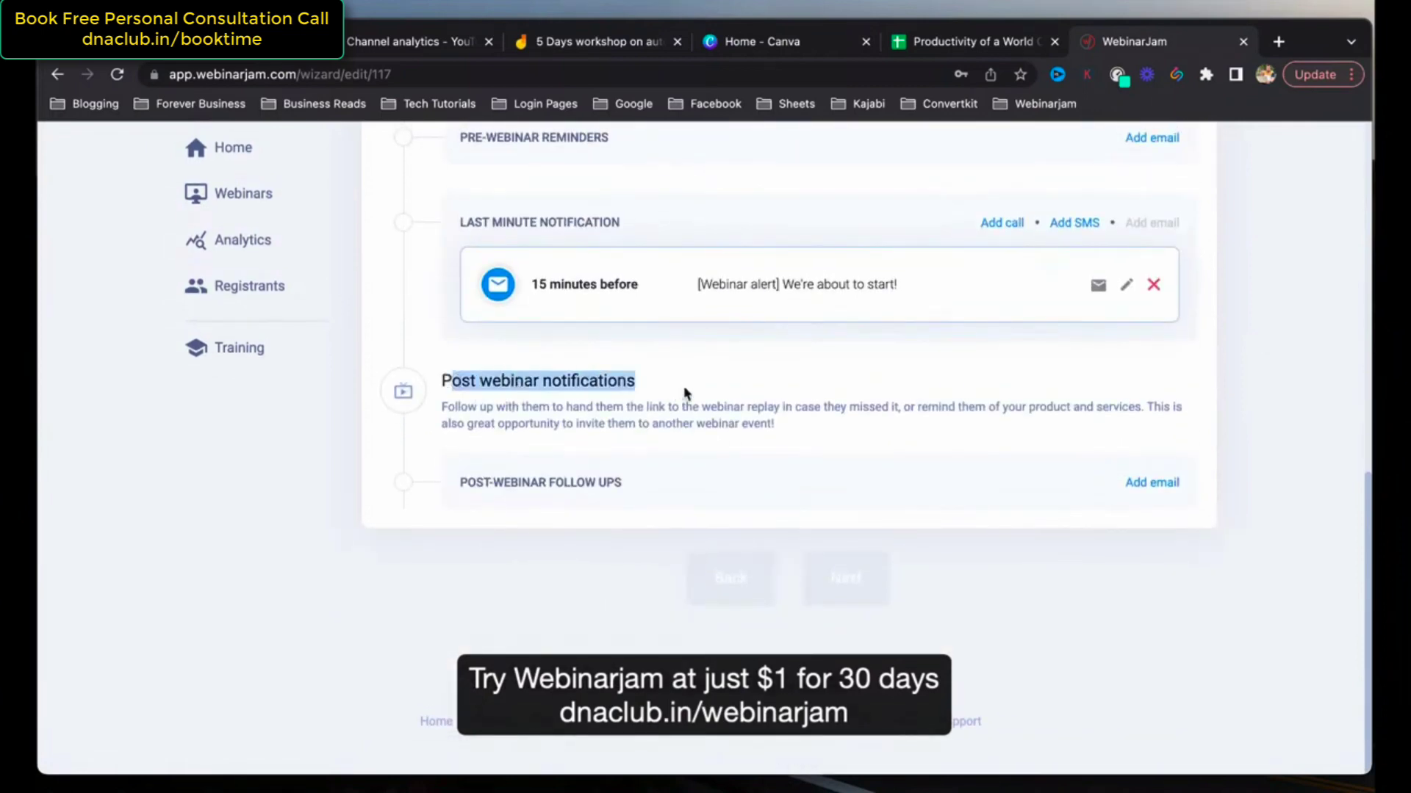
click(751, 370)
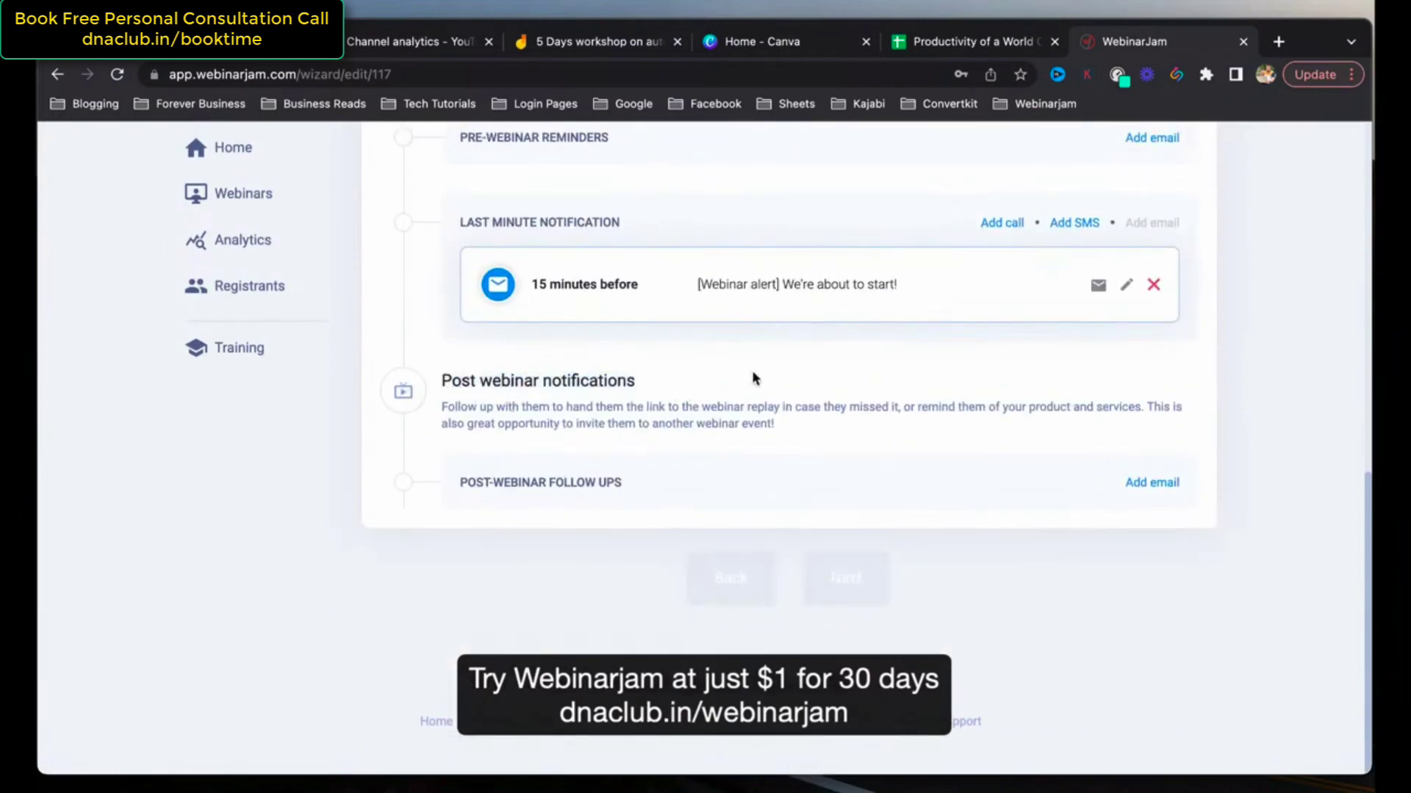
click(1156, 485)
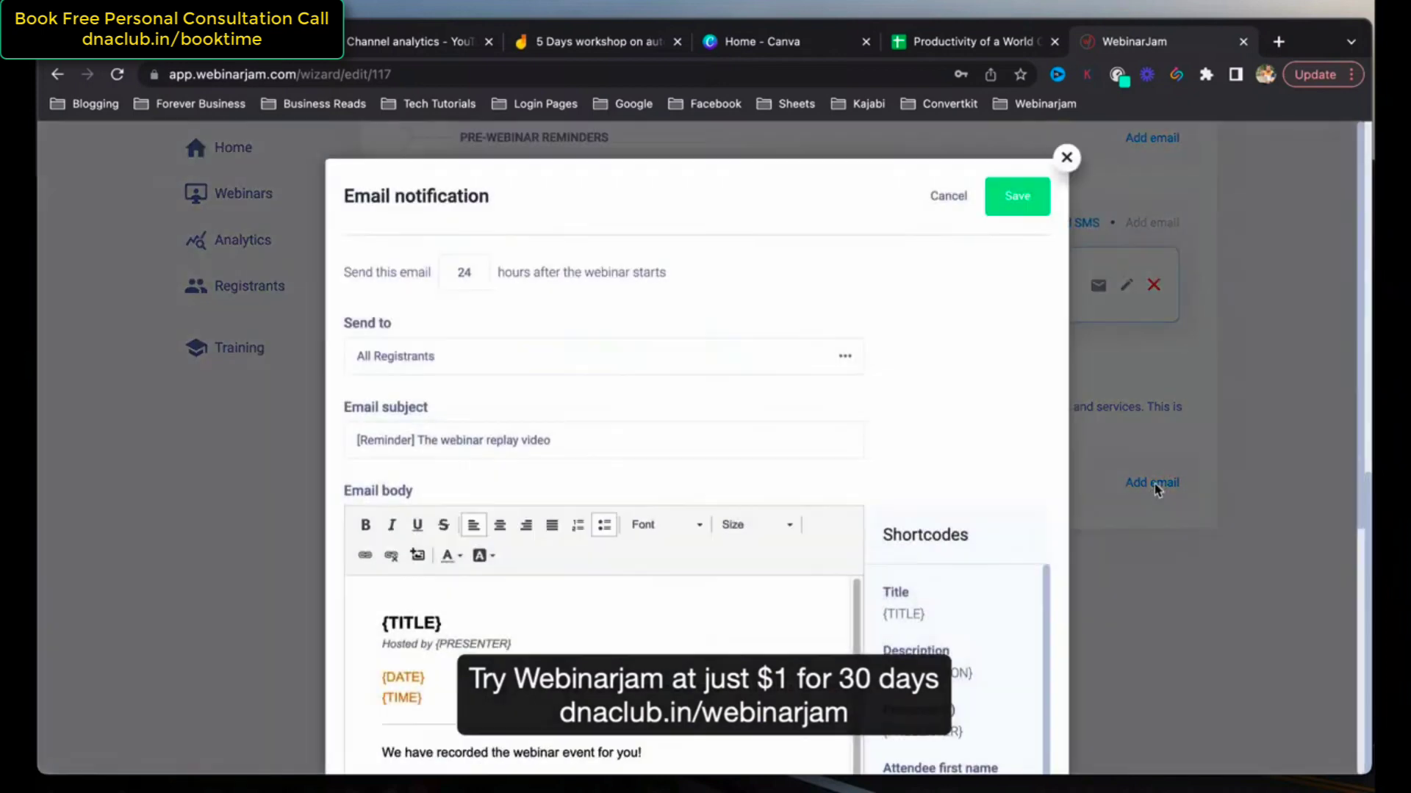
click(468, 274)
click(581, 269)
click(470, 274)
text(2)
key(BackSpace)
key(BackSpace)
Try addressing the follow-up email to those who attended, review the other recipient options, then cancel the email.
click(585, 362)
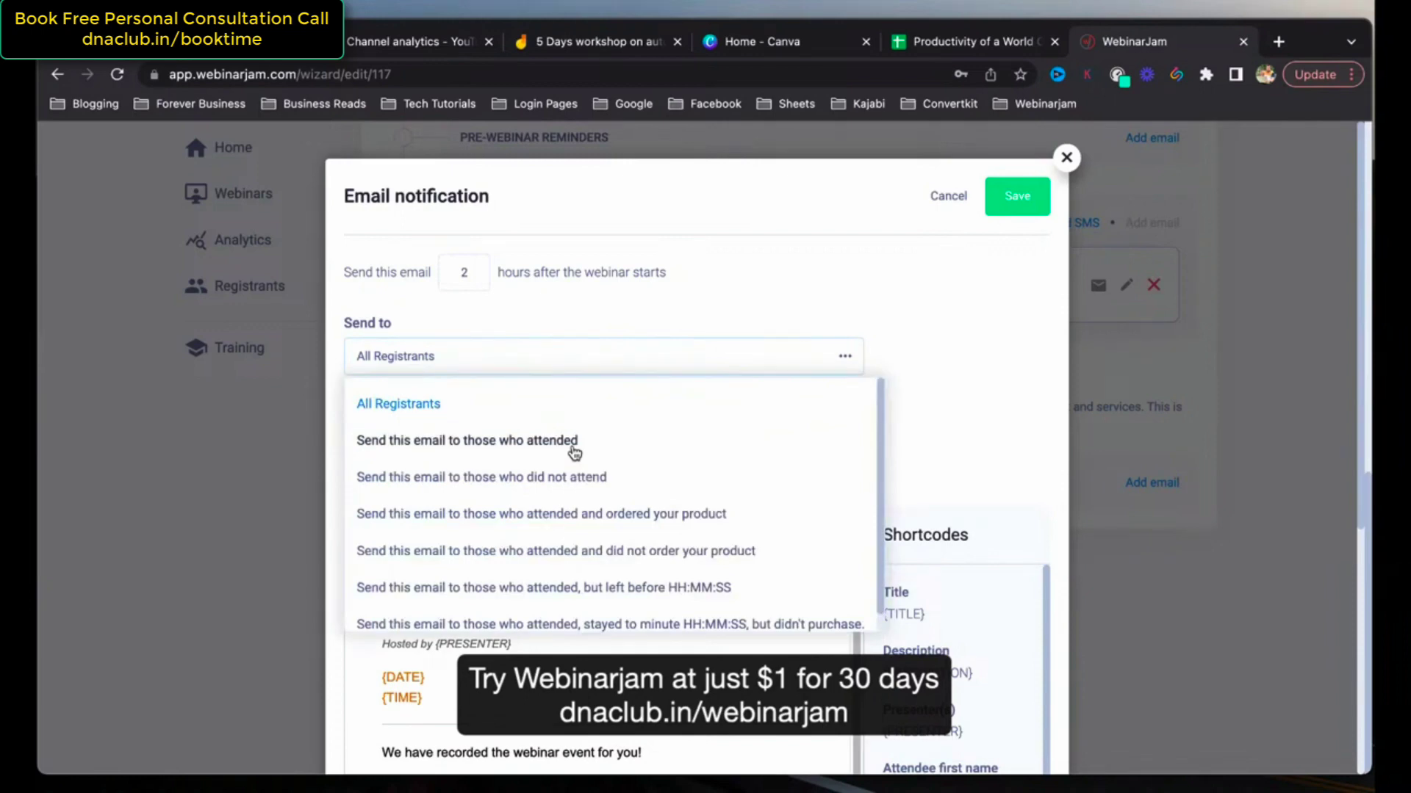
scroll(574, 452, down, 1)
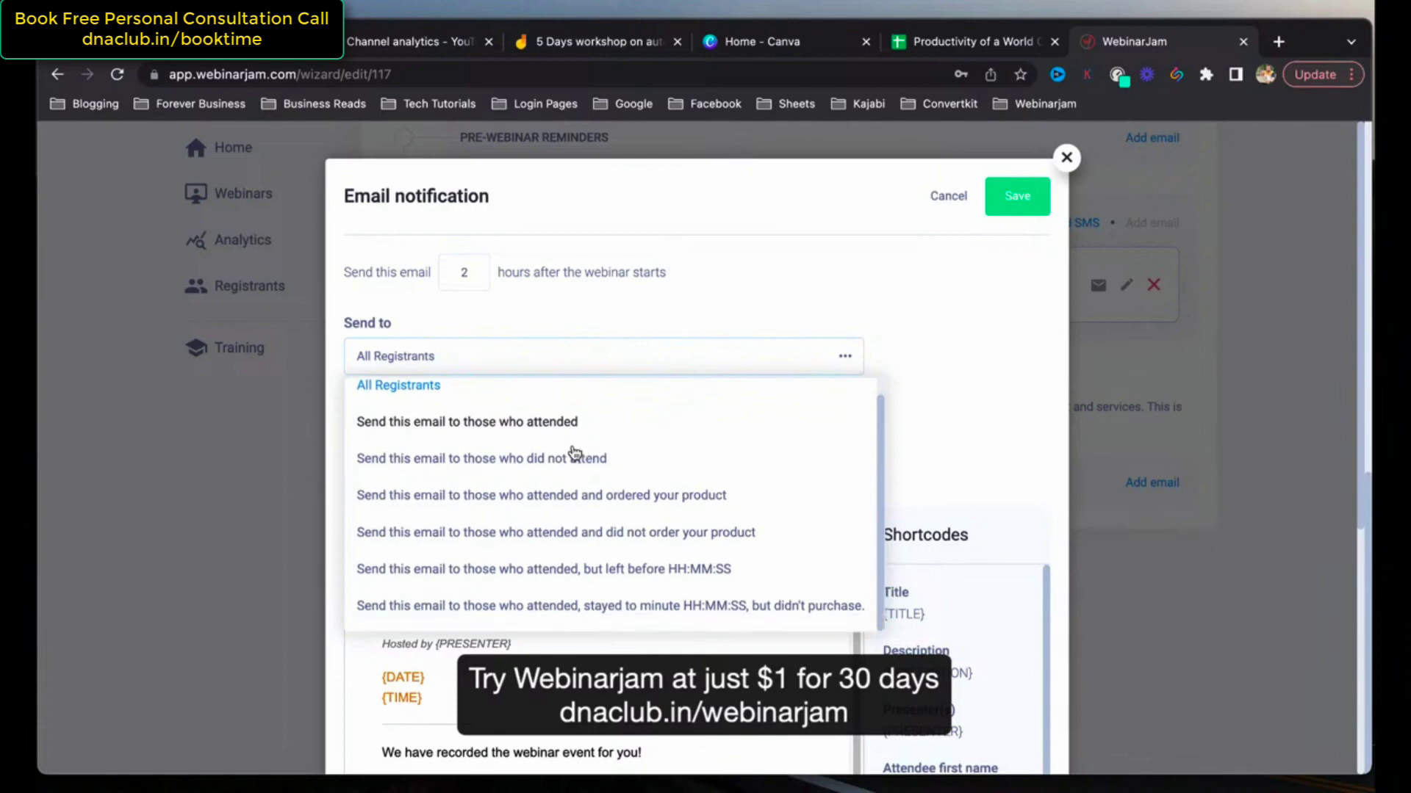
click(682, 432)
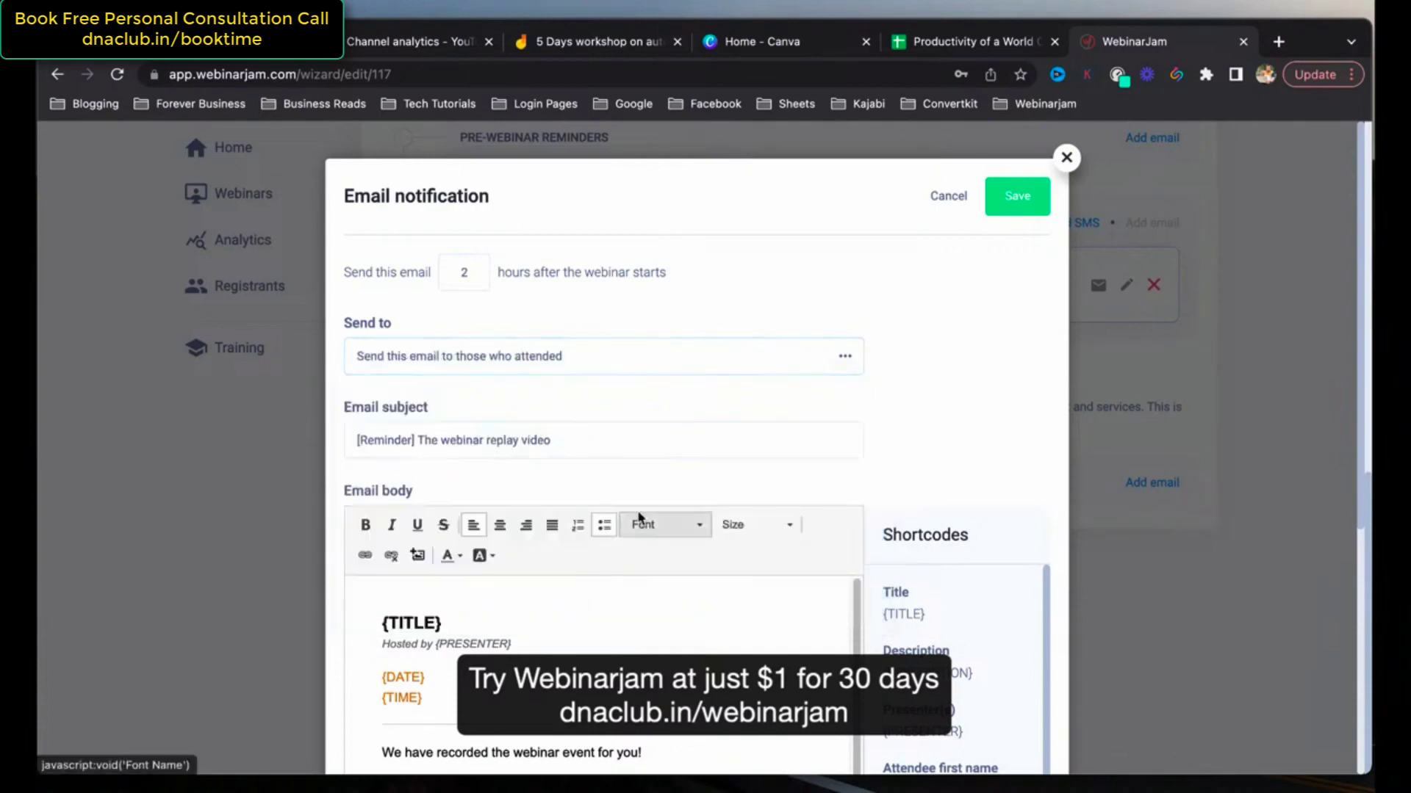
click(523, 355)
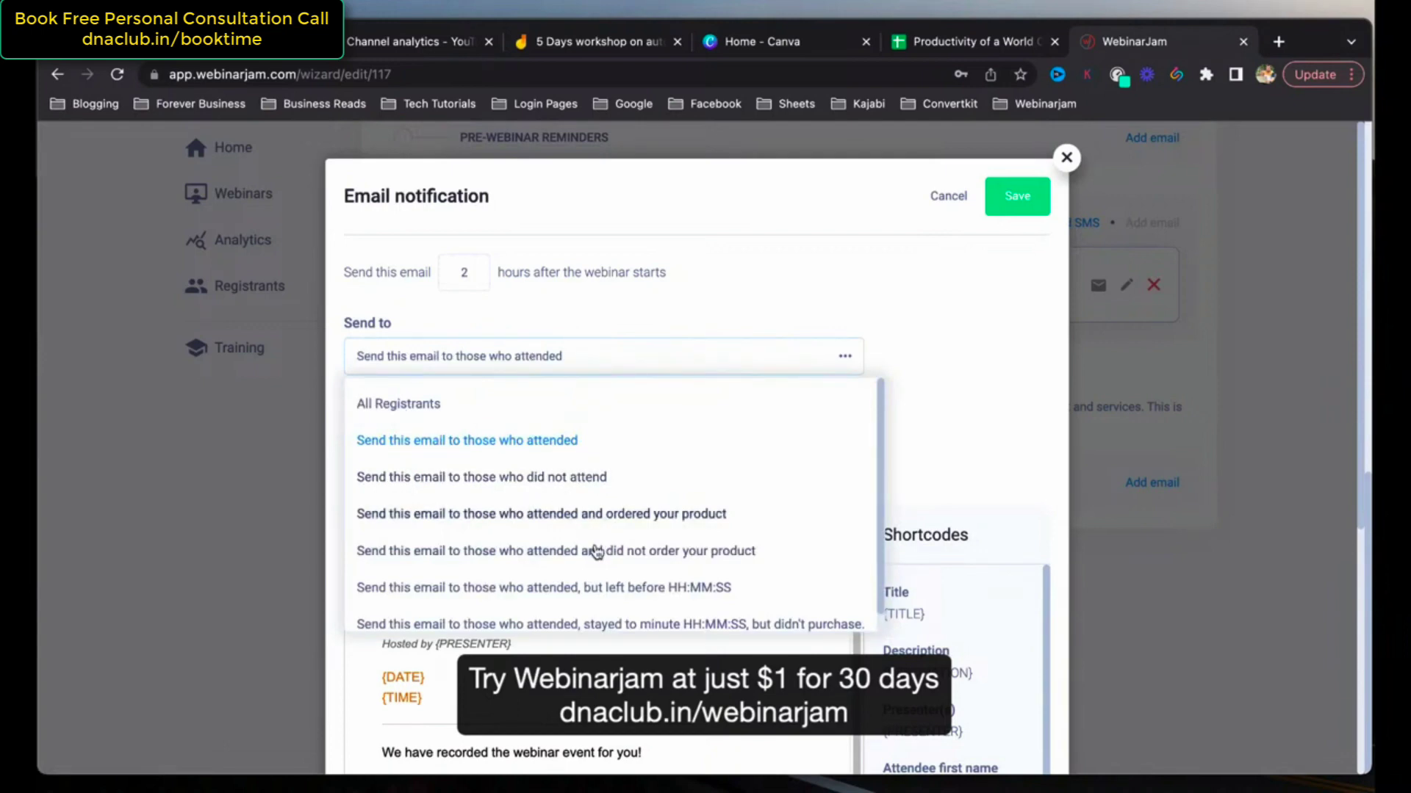
scroll(622, 575, down, 1)
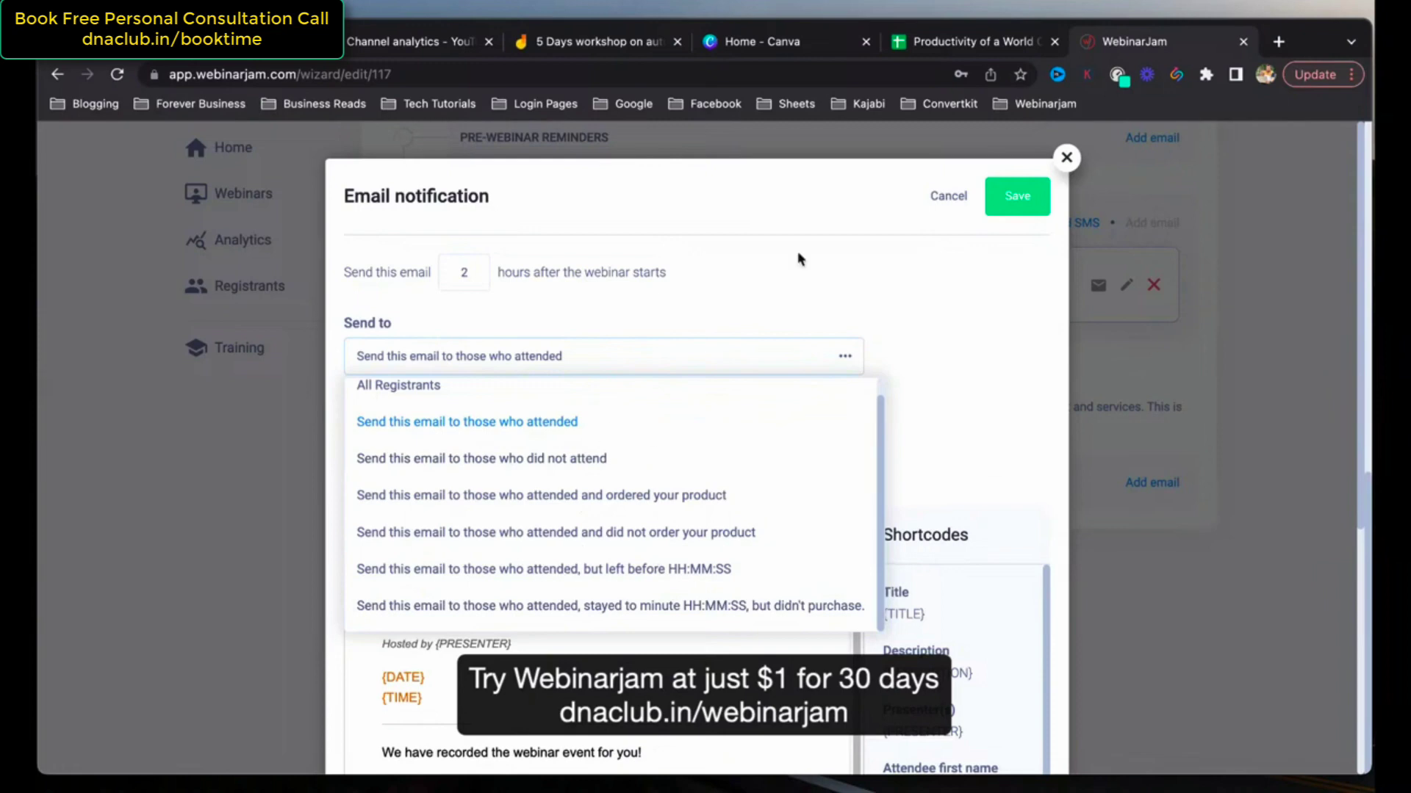
click(779, 288)
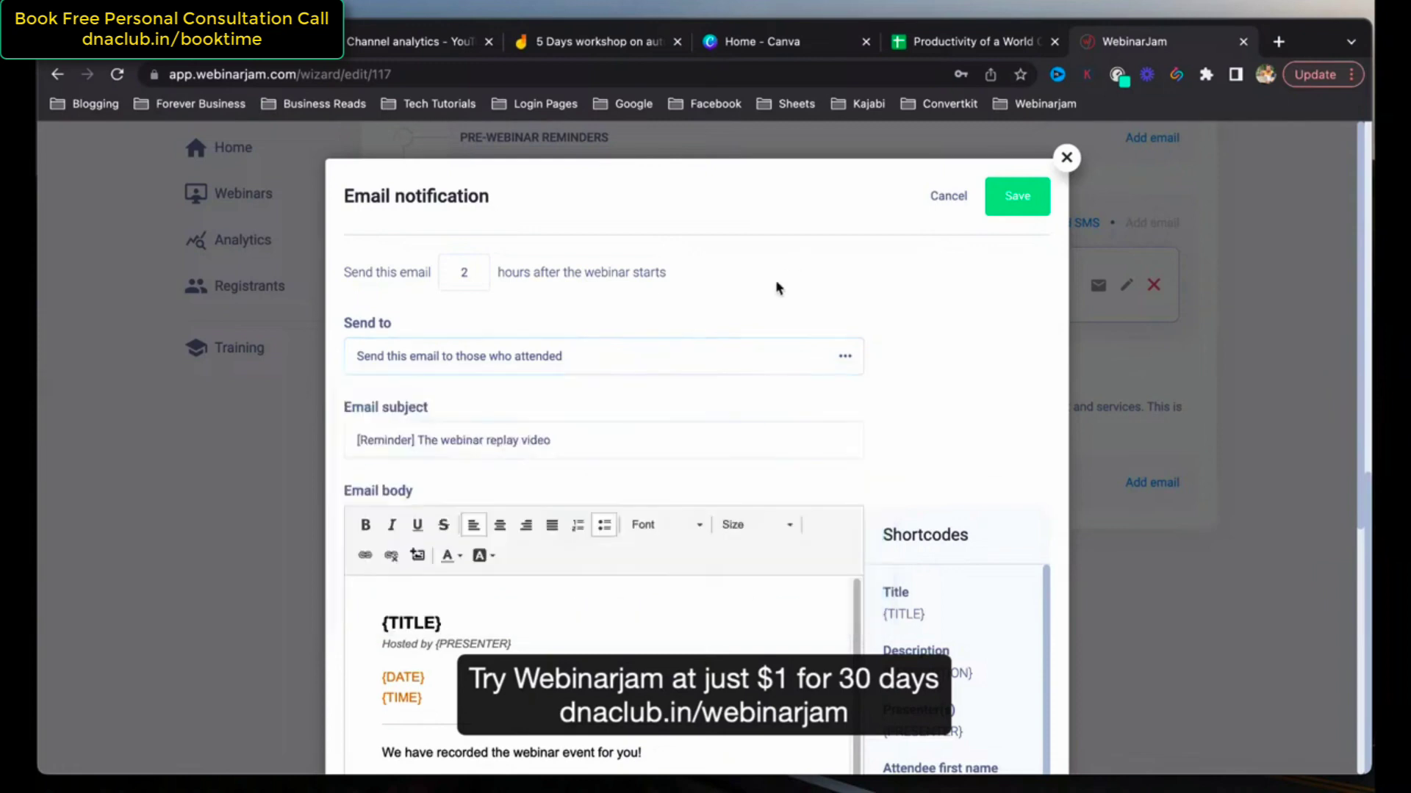
click(950, 197)
Confirm the reminder notifications and advance through the integrations and thank you stages to the live stage.
scroll(1258, 358, up, 10)
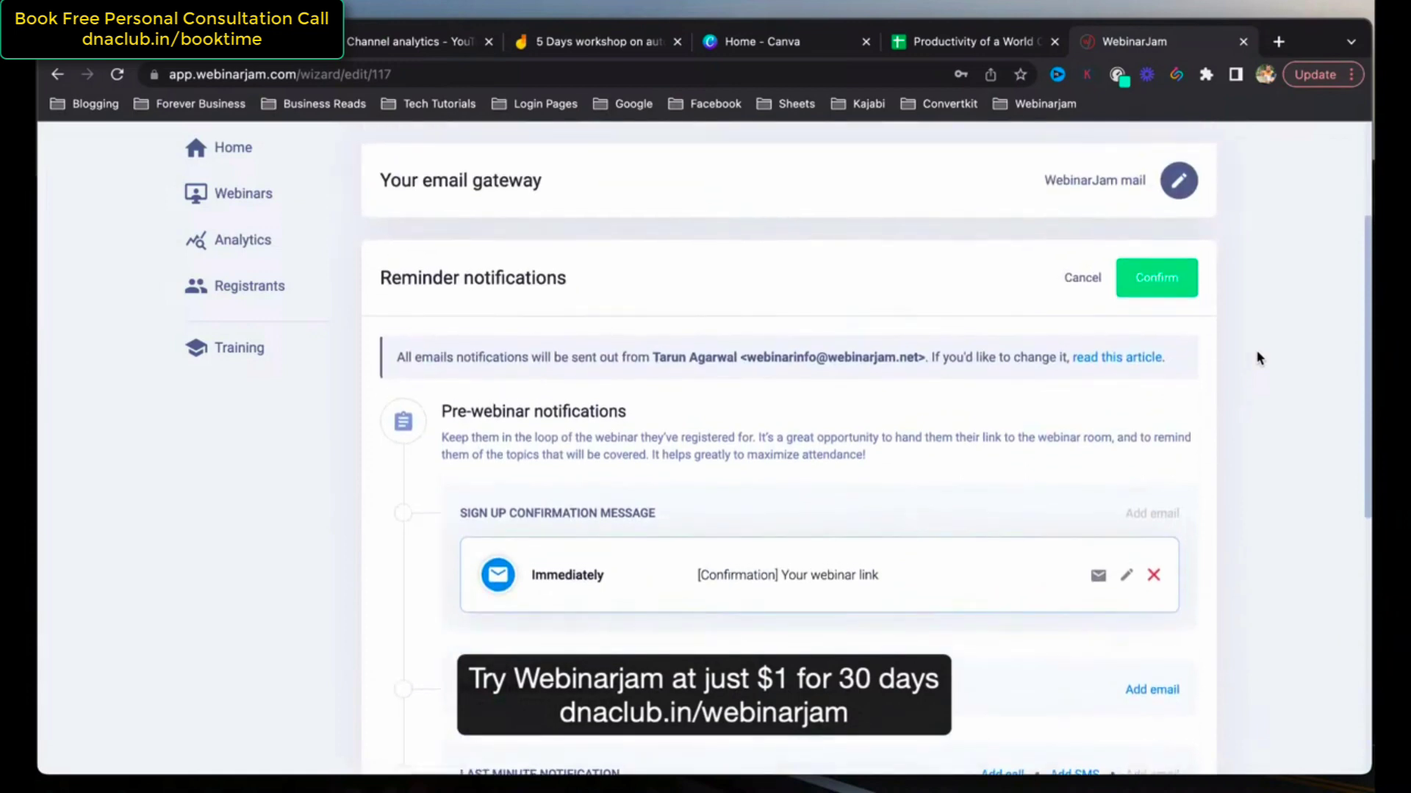
click(1177, 280)
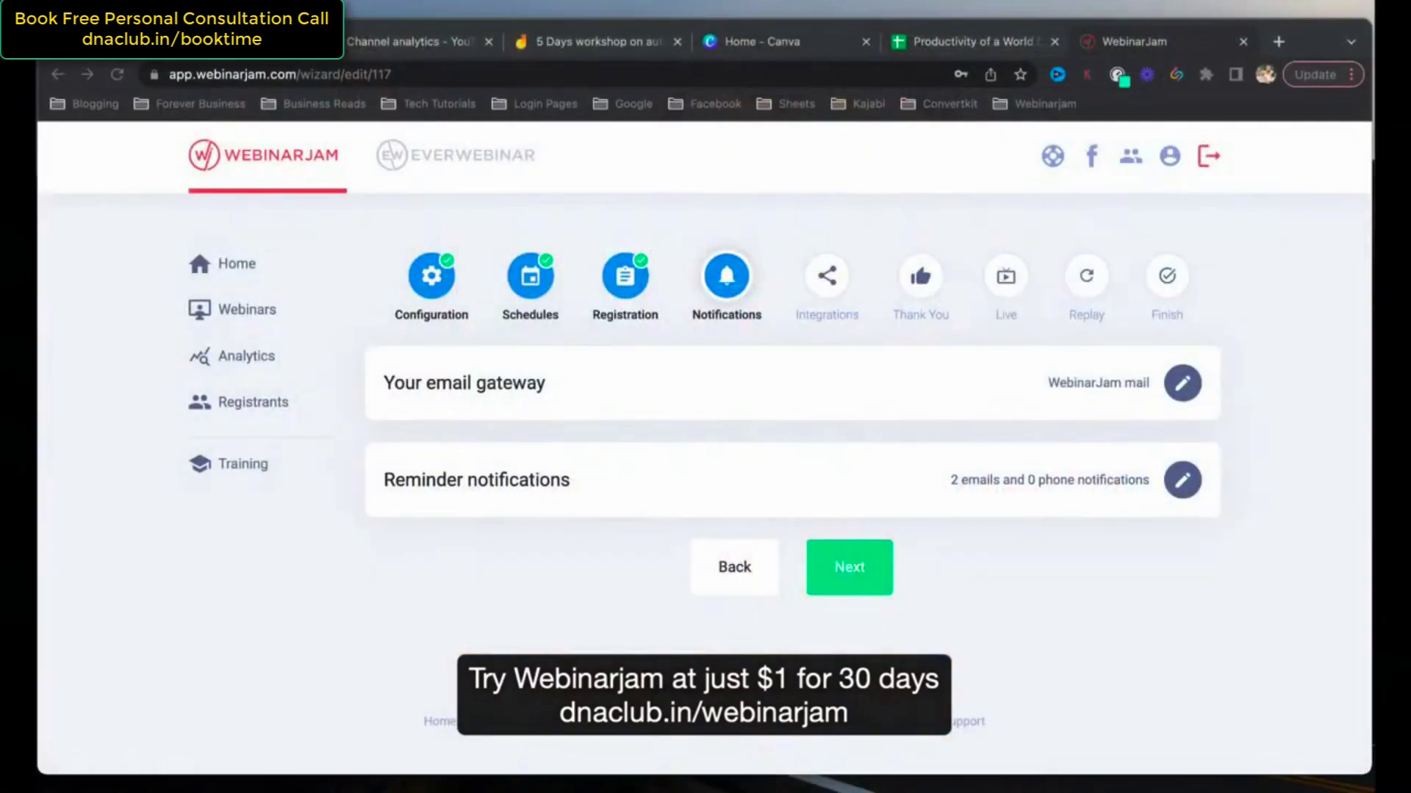
click(869, 574)
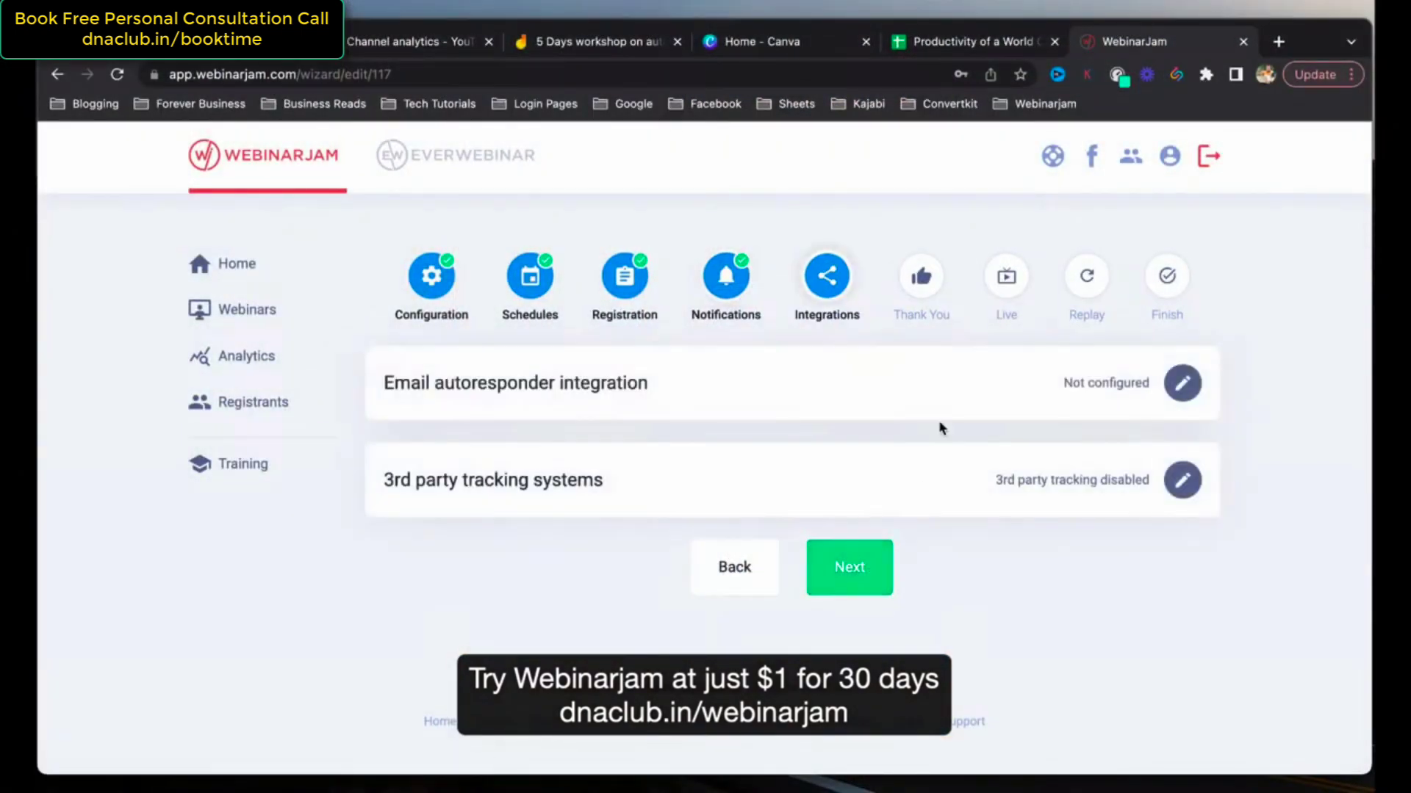
click(879, 573)
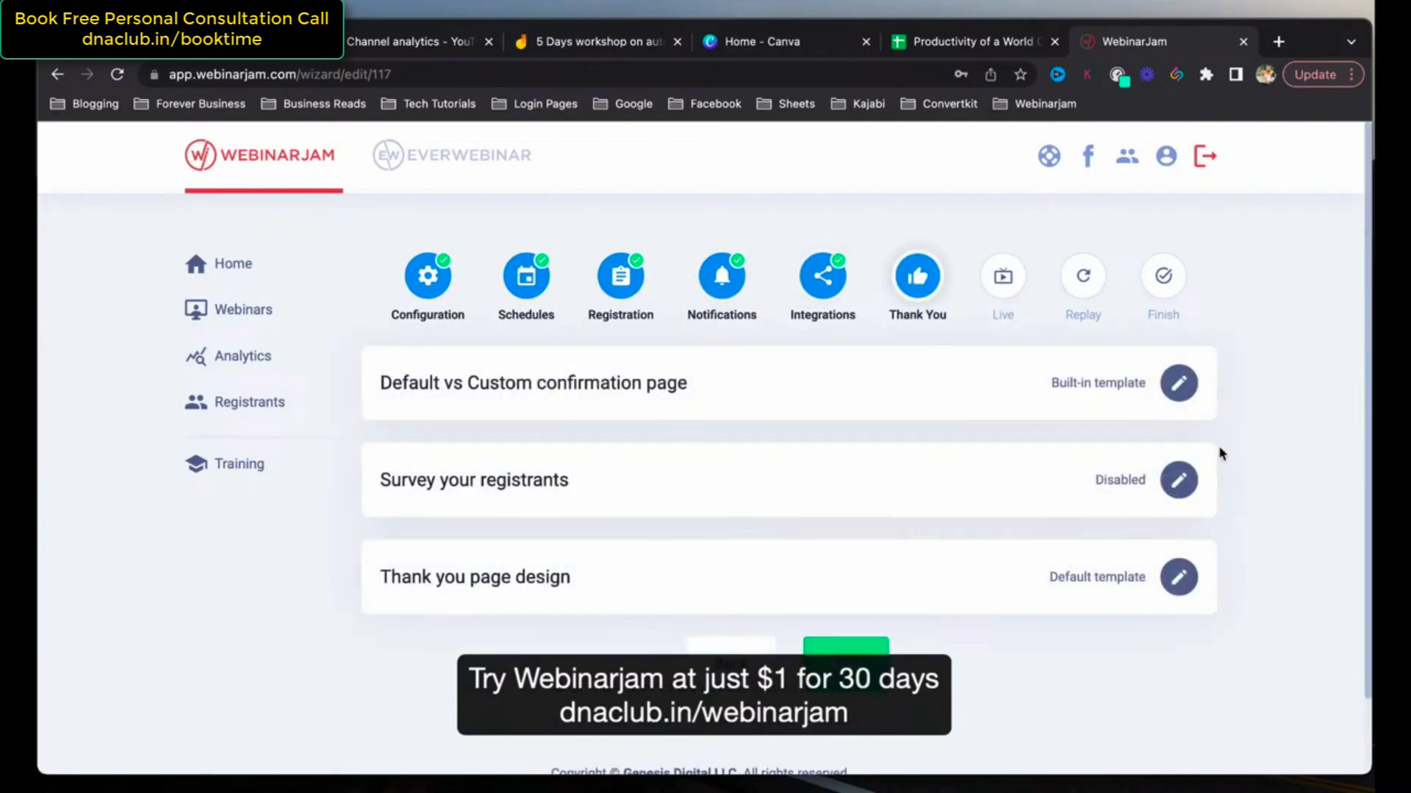
click(871, 647)
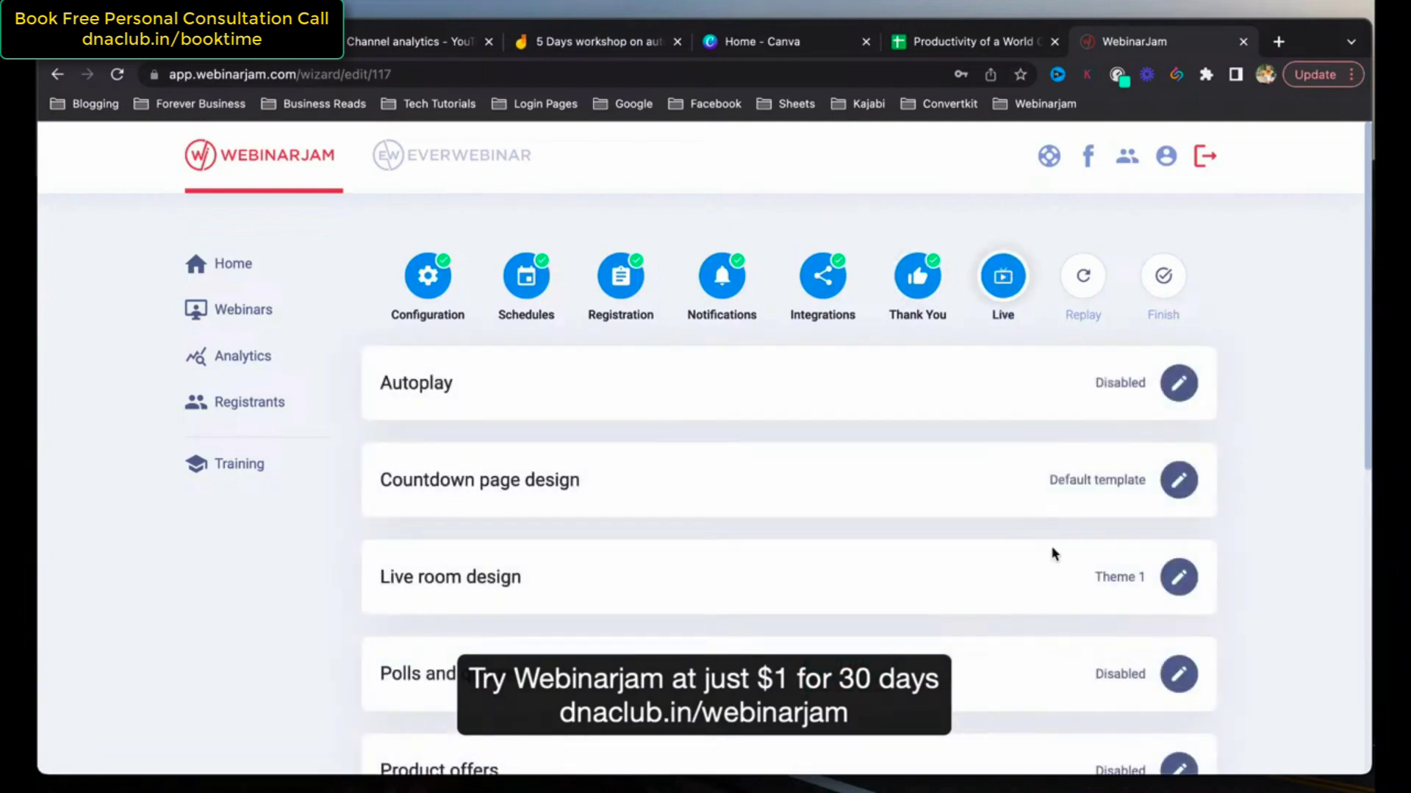
Review the live stage settings and the product offers section, then close it without adding an offer.
scroll(1258, 411, down, 3)
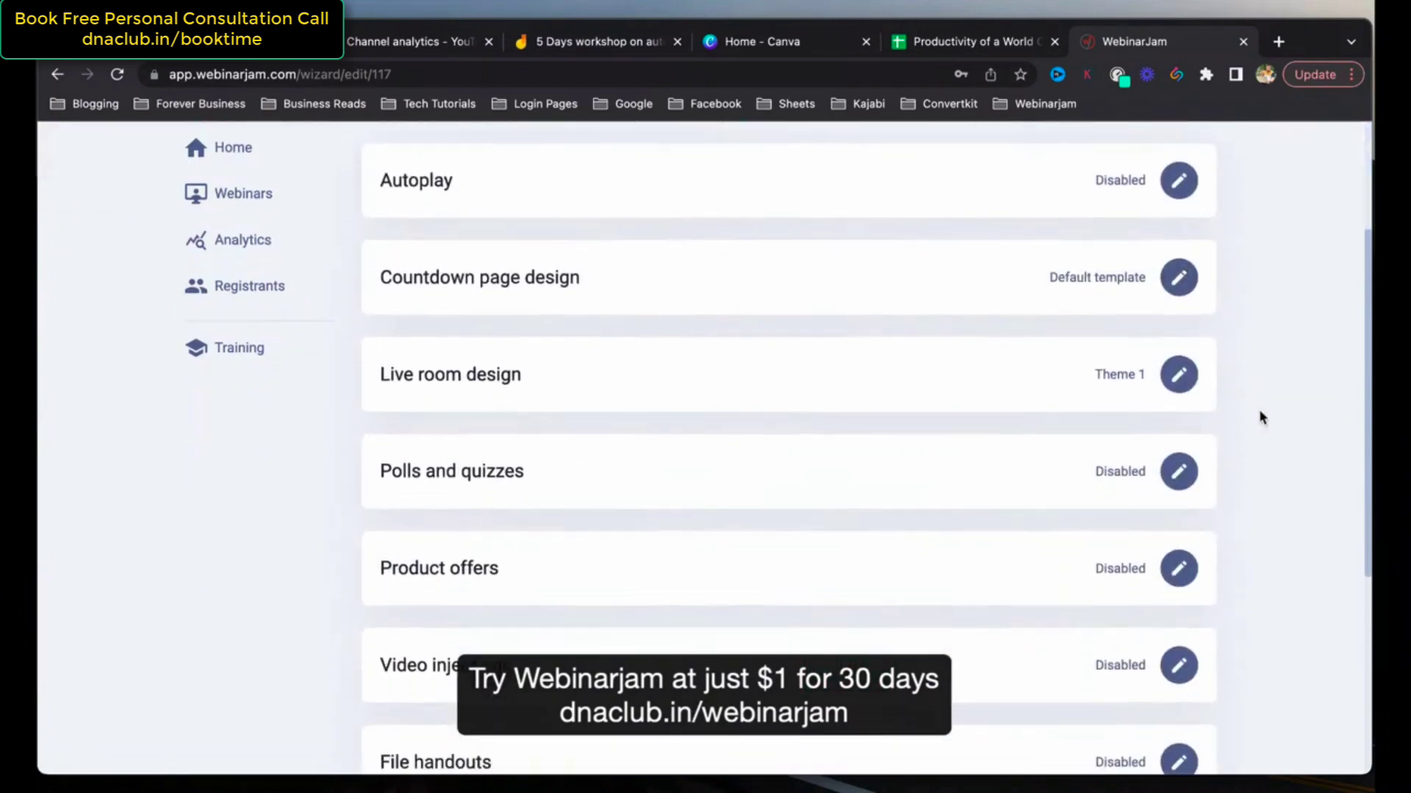
scroll(1259, 416, down, 3)
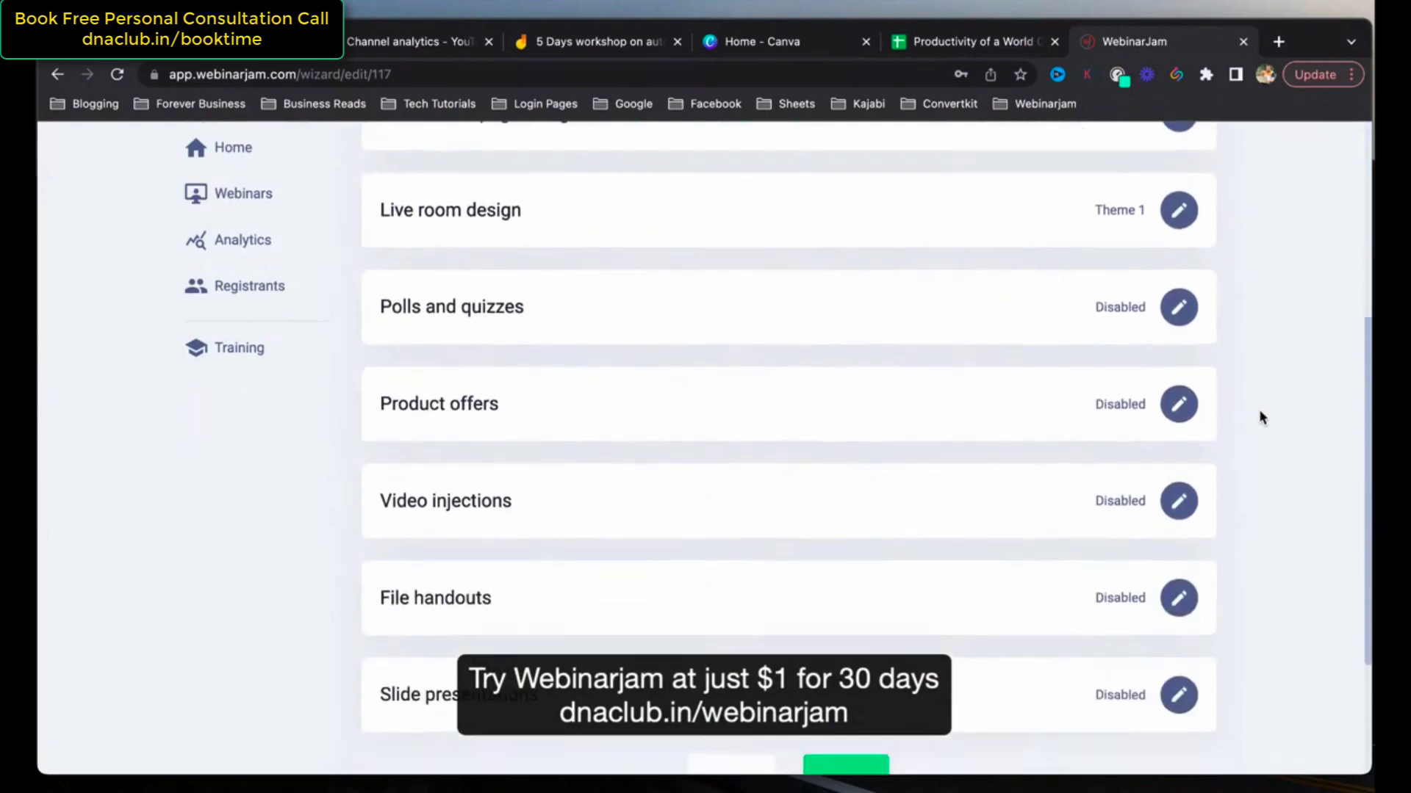
scroll(1056, 272, up, 2)
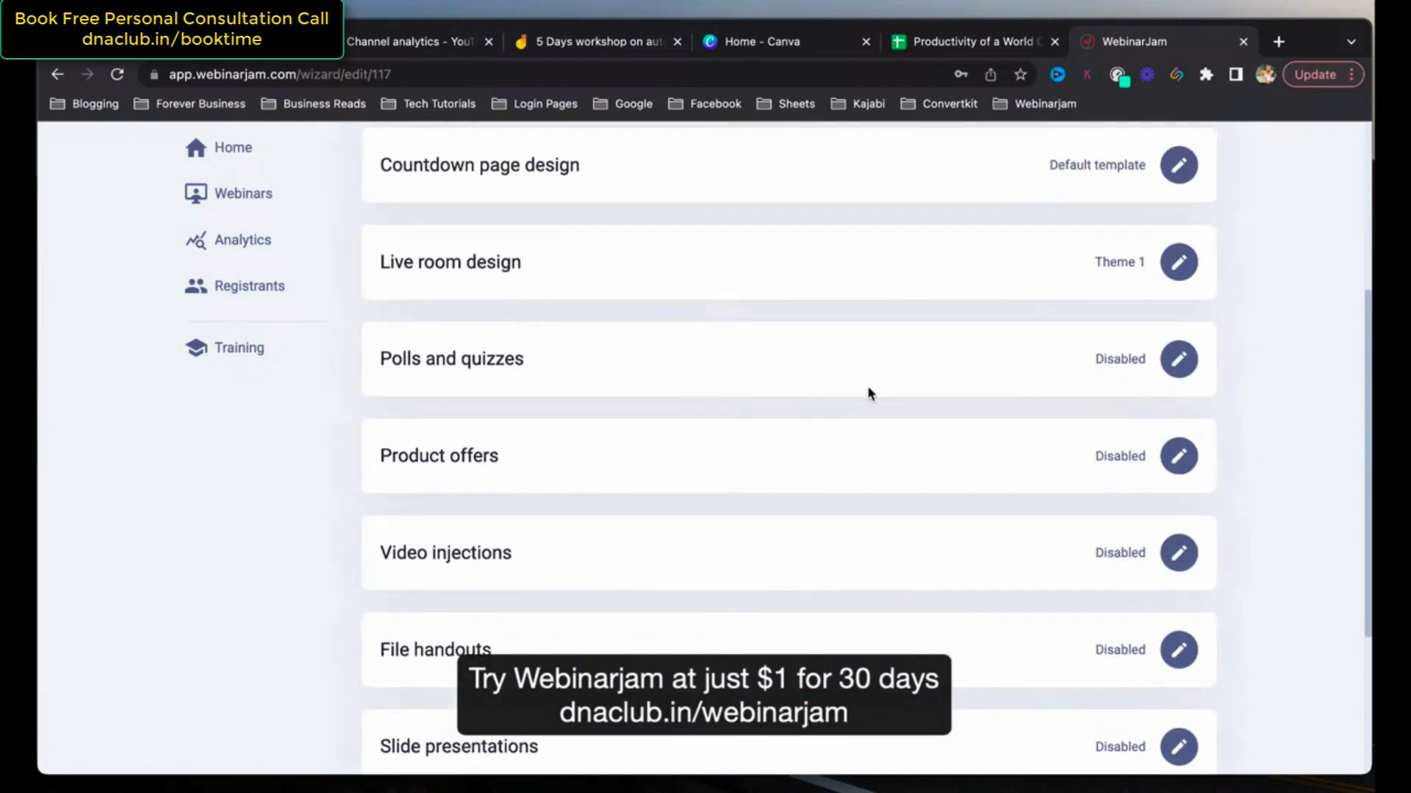
click(1179, 455)
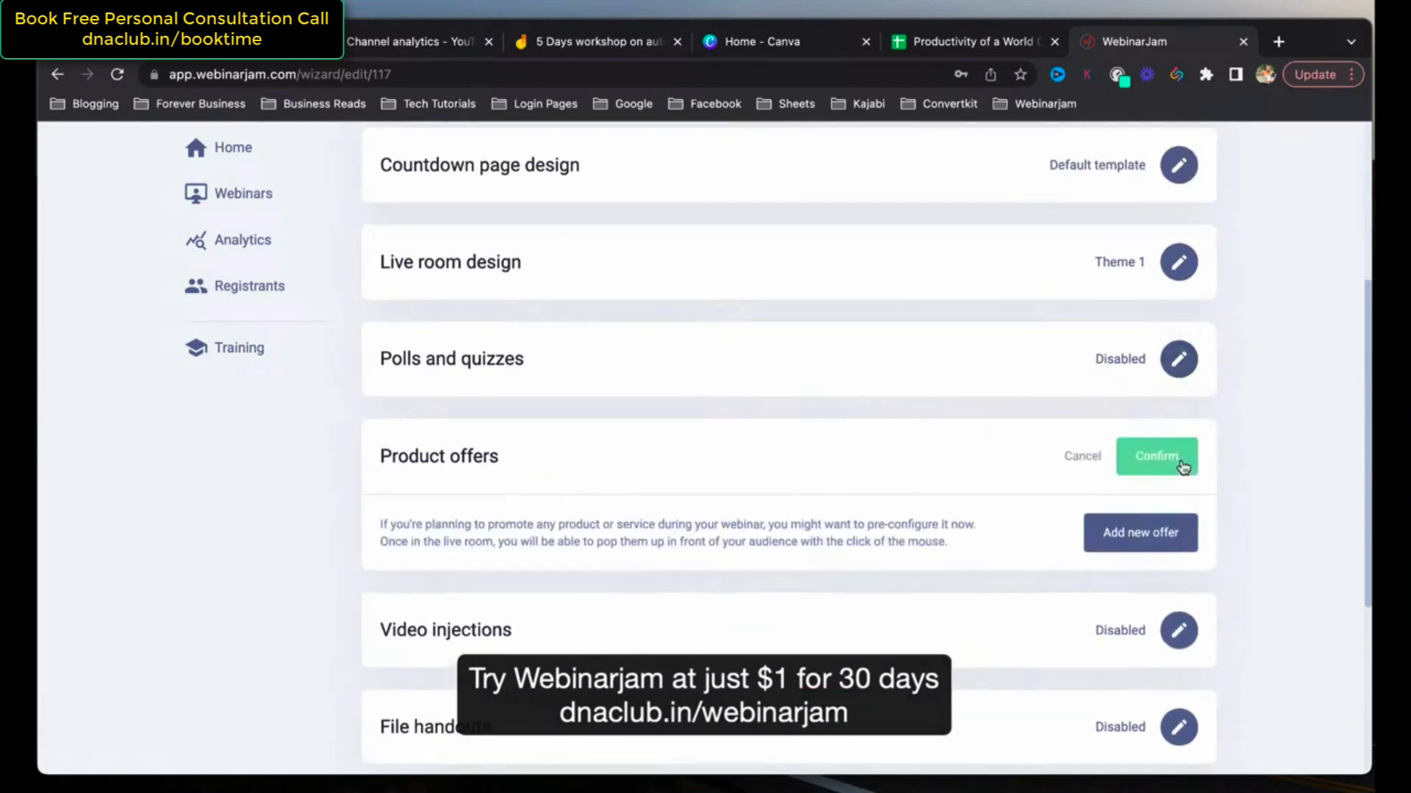
click(1080, 457)
Examine the video injections section and its new video form, then cancel both without adding a video.
scroll(1087, 460, down, 3)
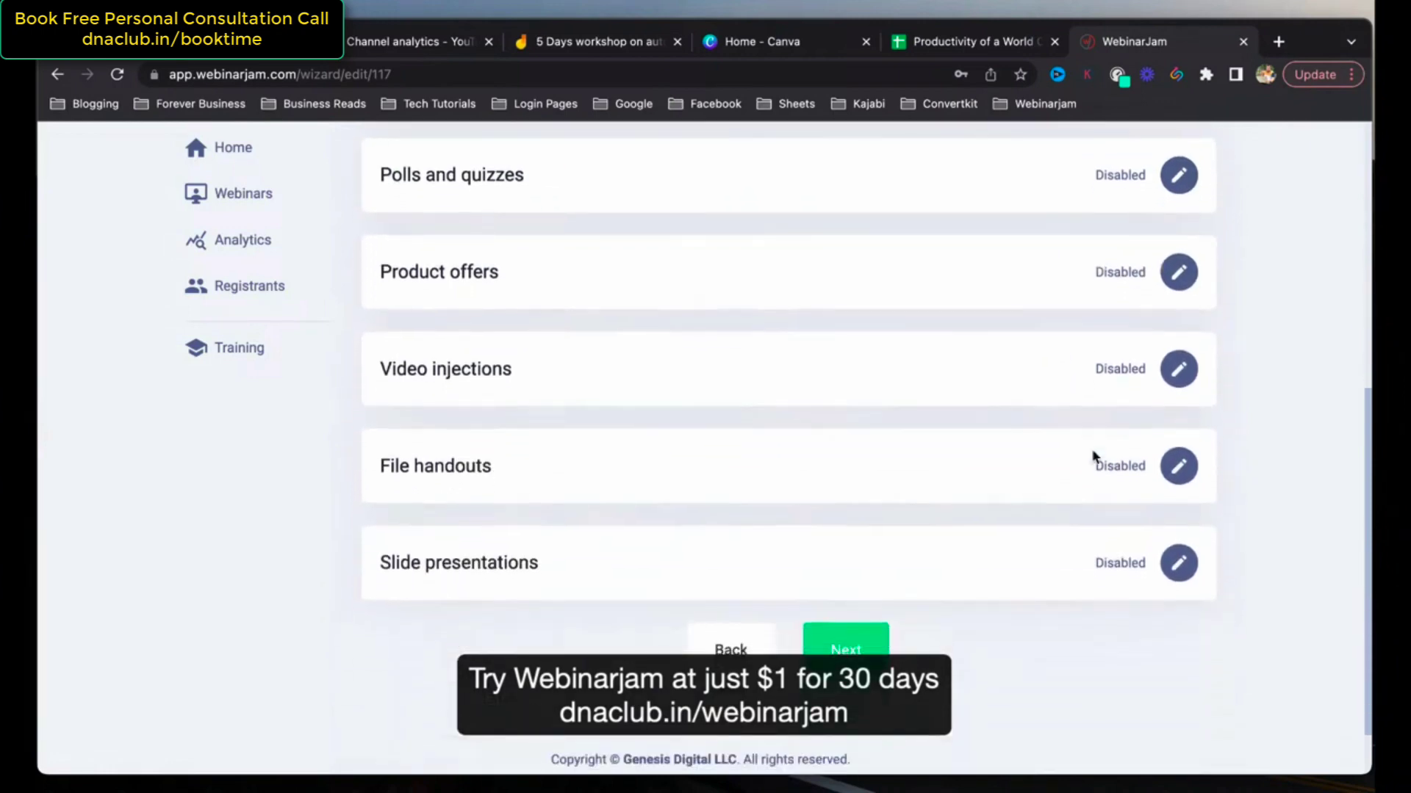
click(1177, 370)
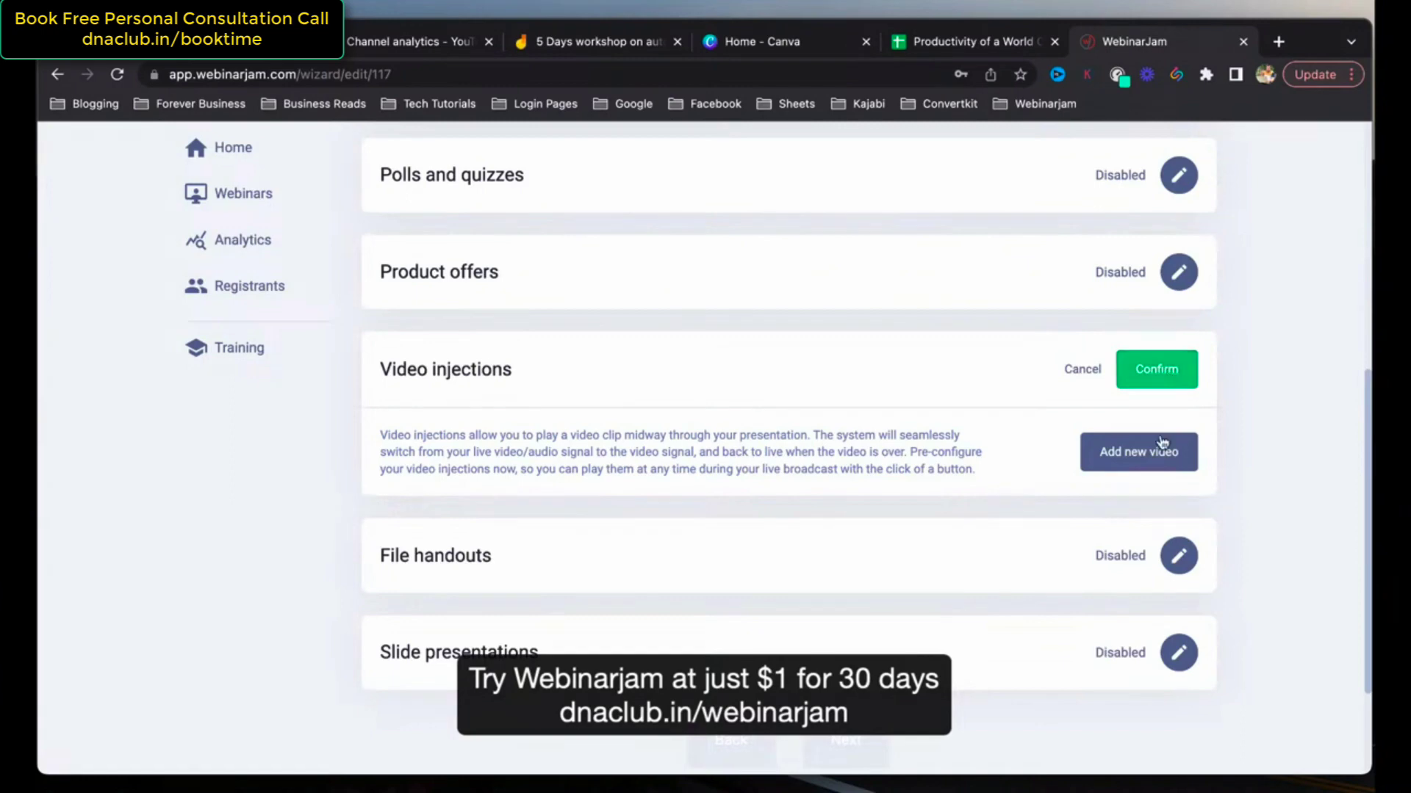
click(1131, 457)
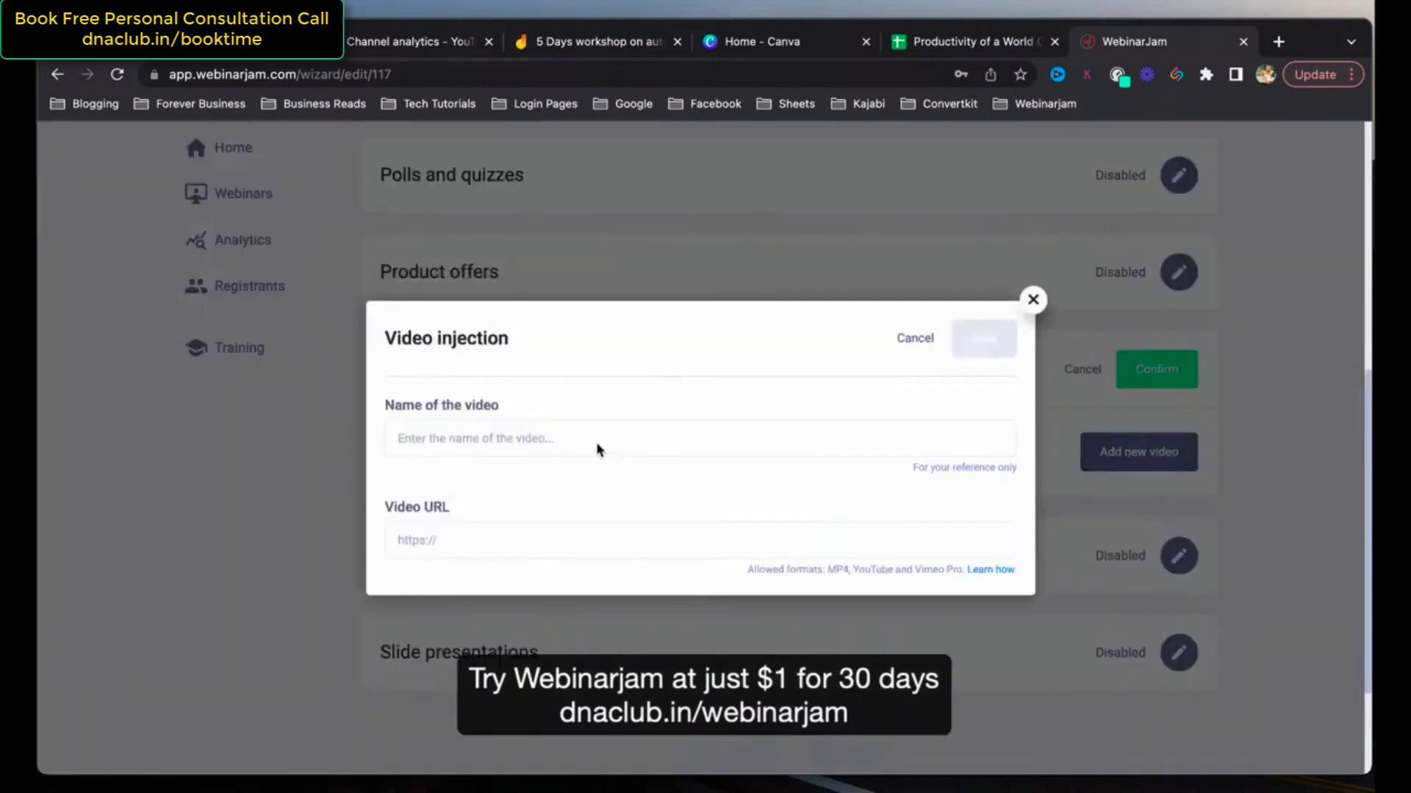
click(457, 541)
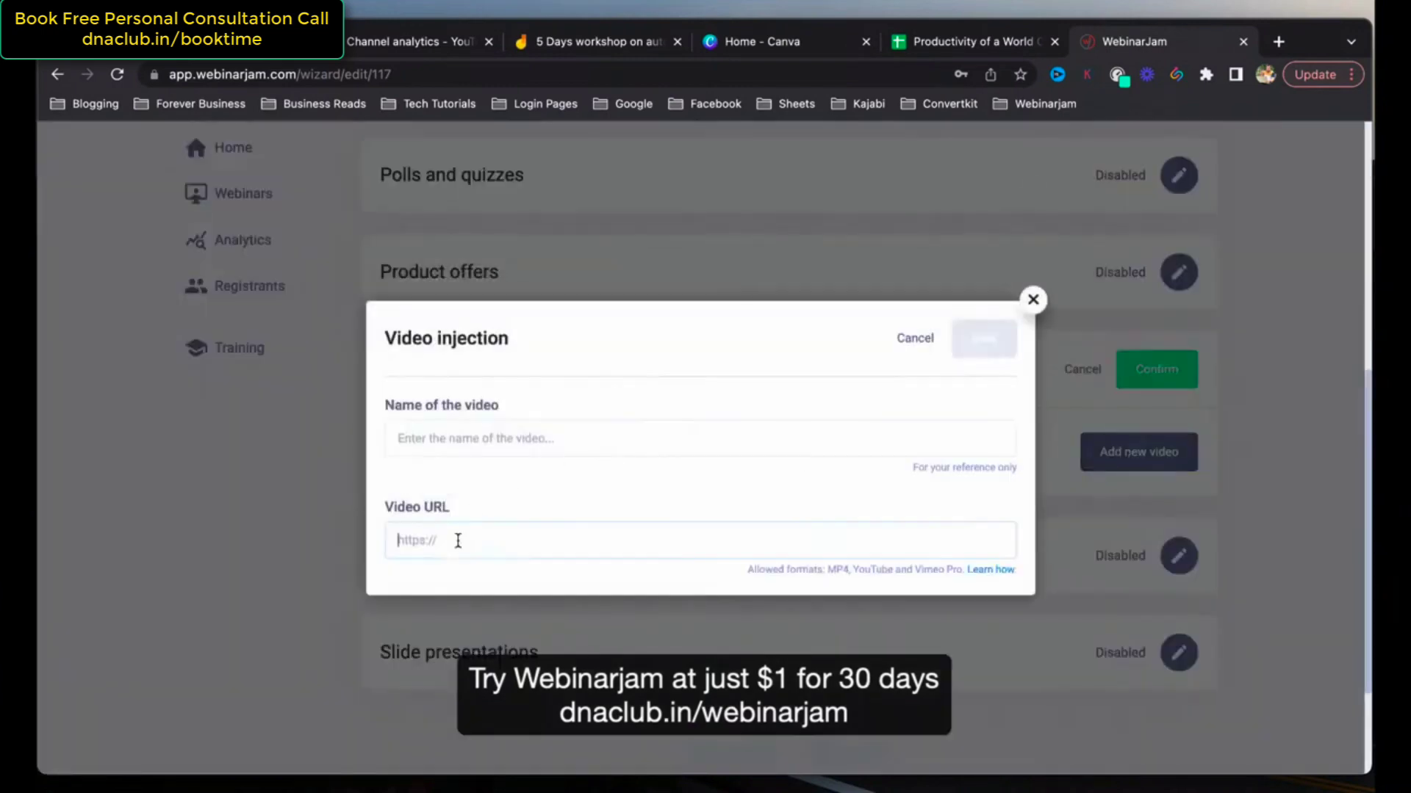
click(922, 345)
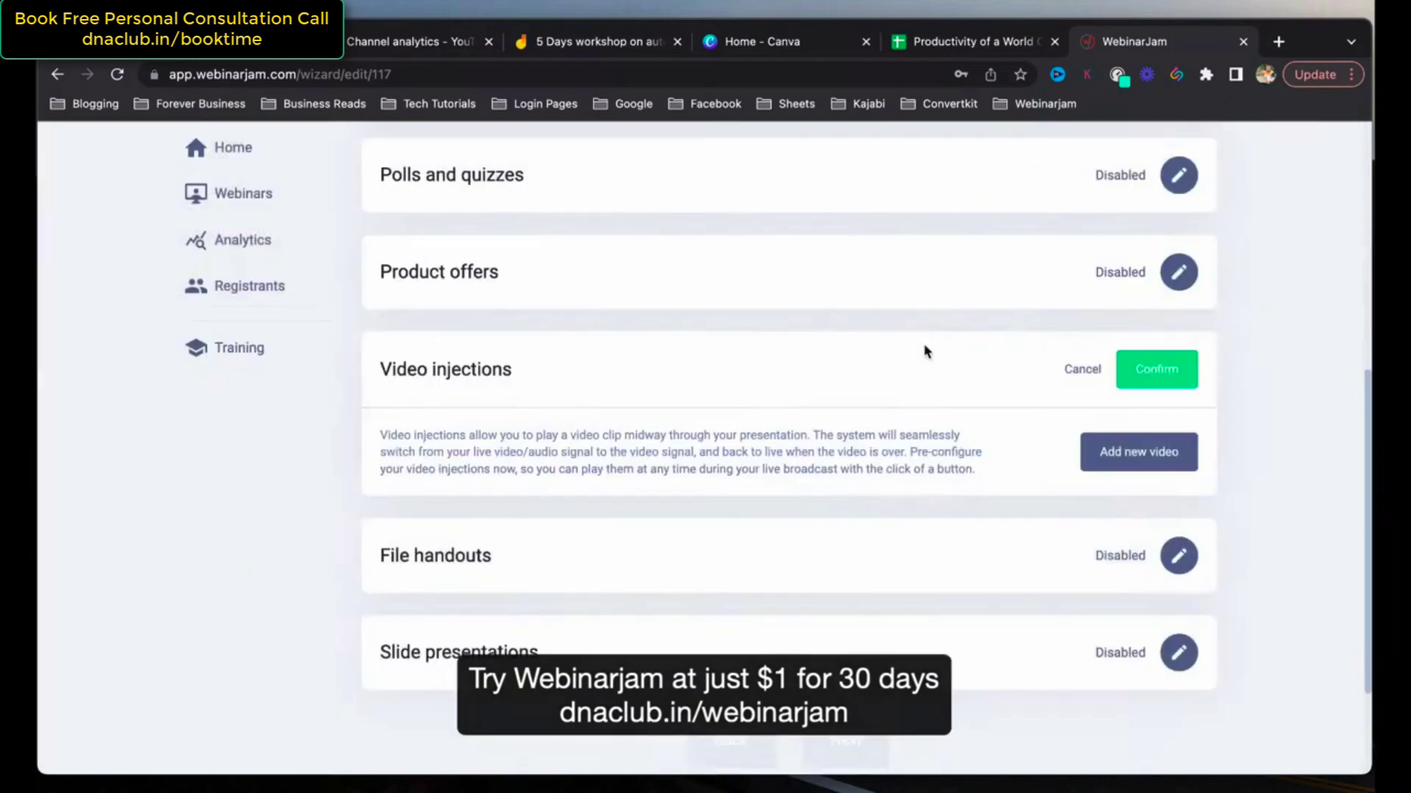
click(1081, 370)
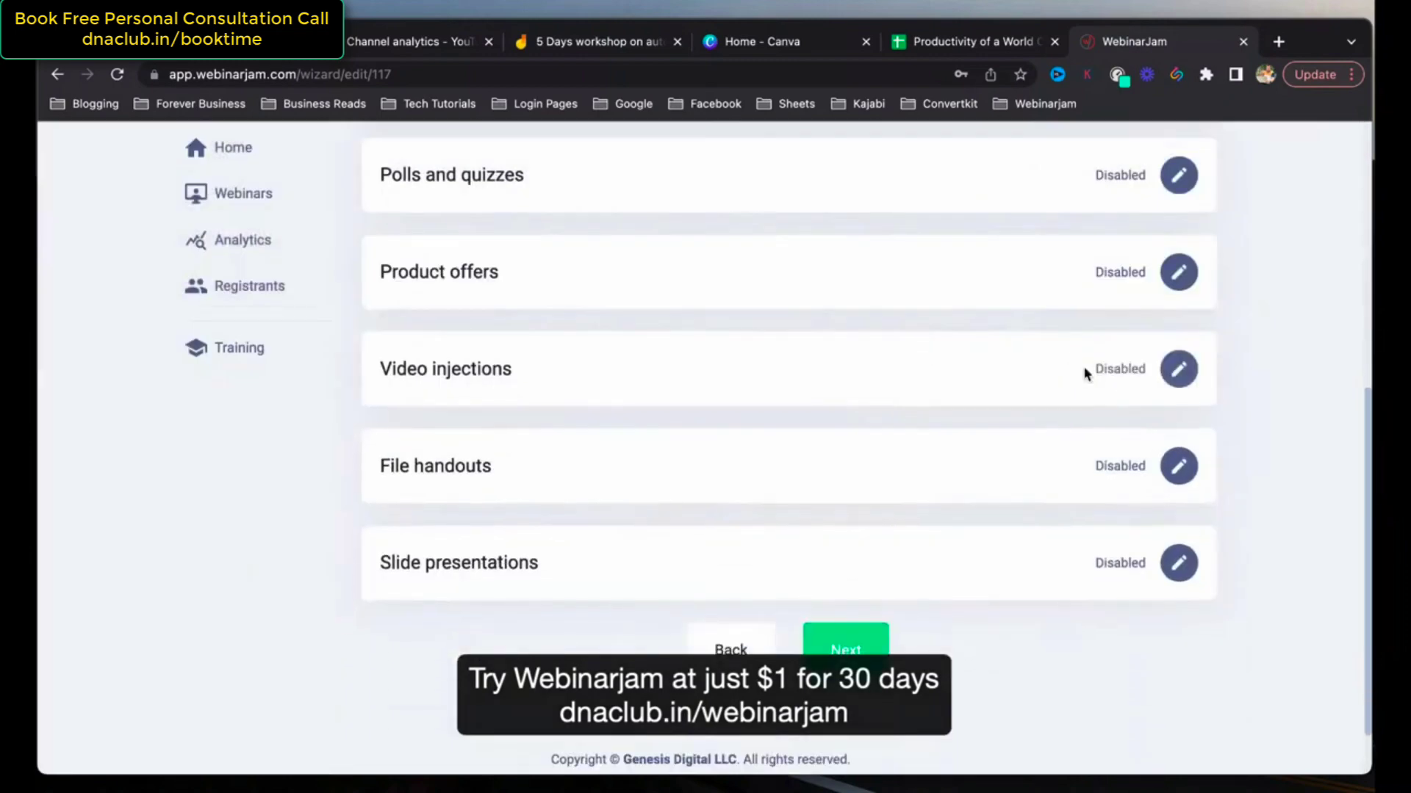
Continue to the replay stage, allow access to the replay page and confirm the setting.
click(844, 577)
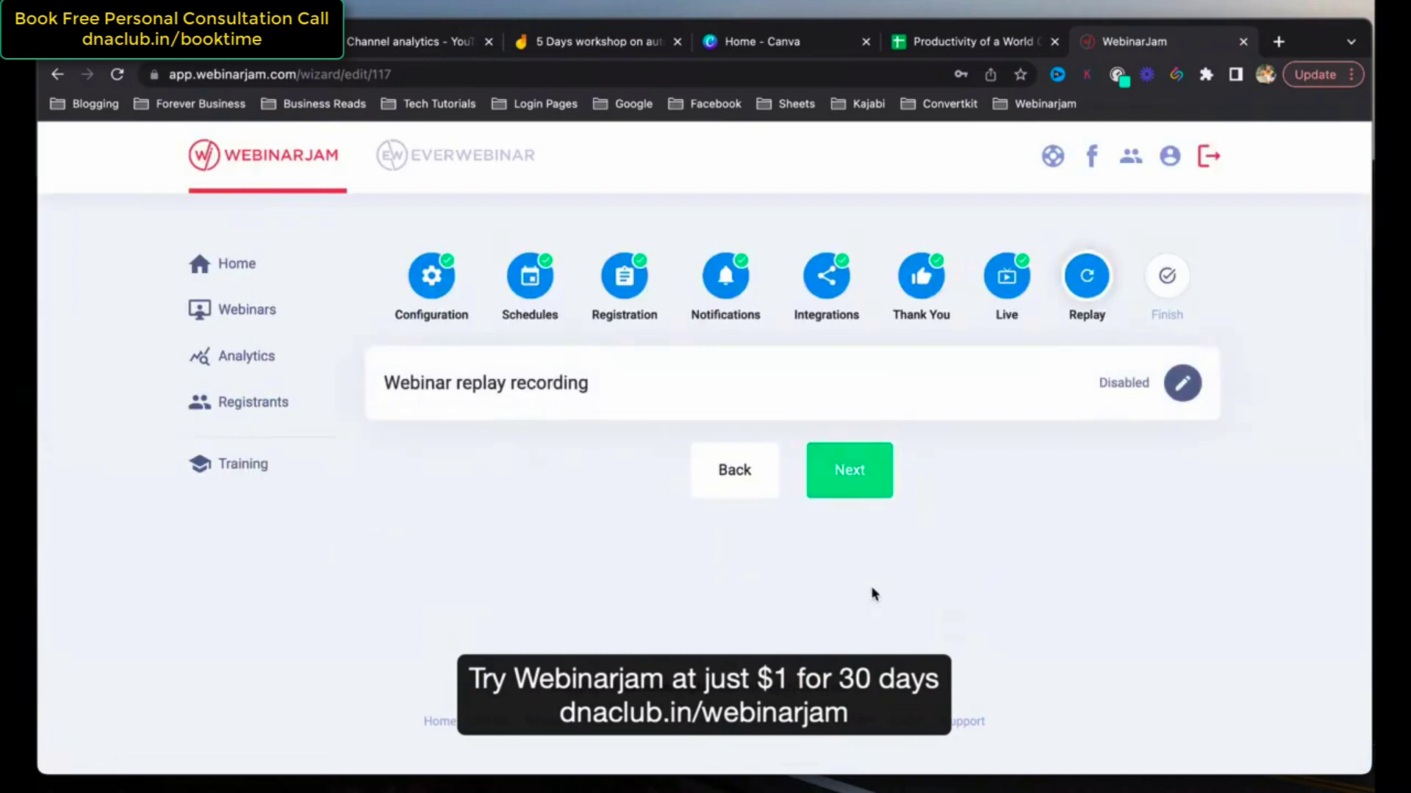
click(1181, 383)
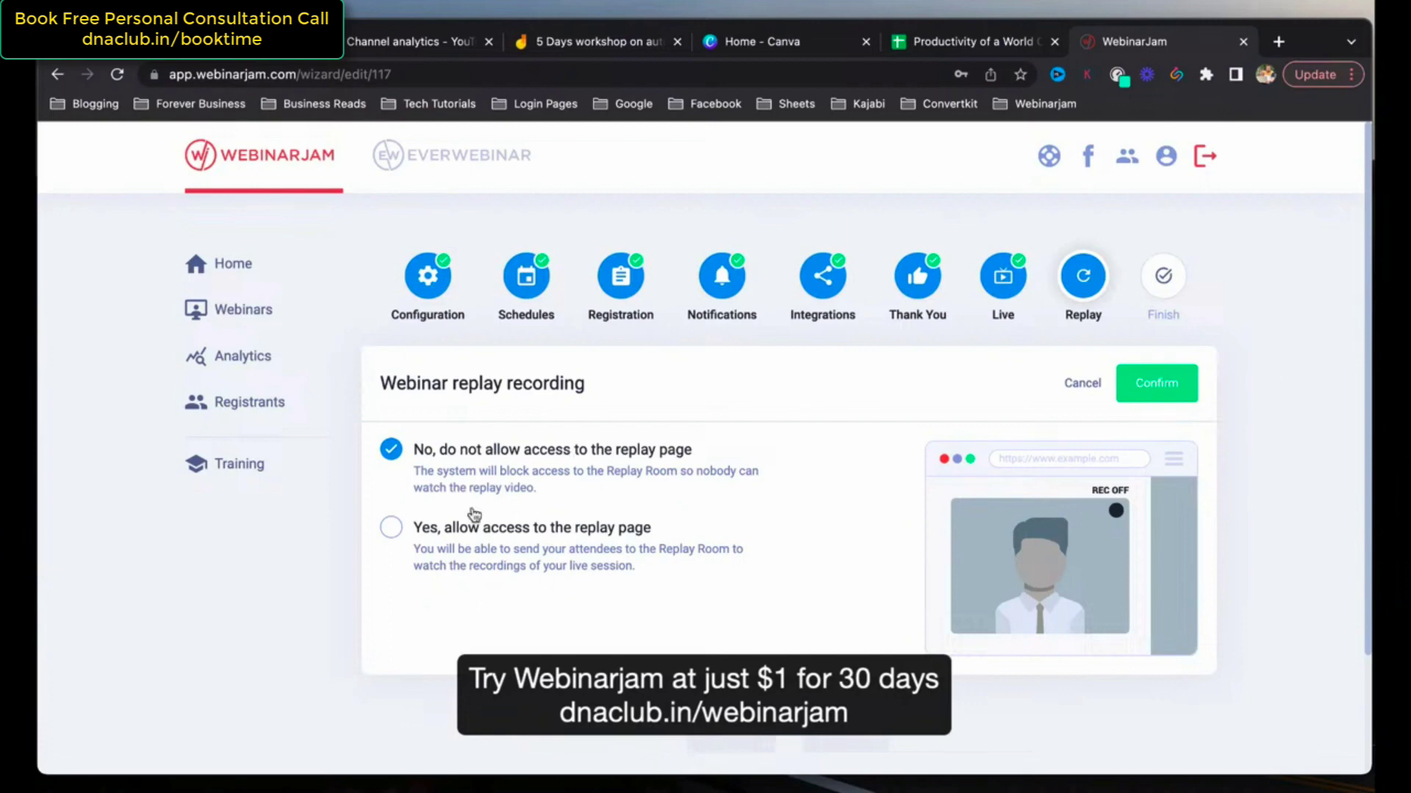
click(390, 528)
scroll(1195, 347, down, 2)
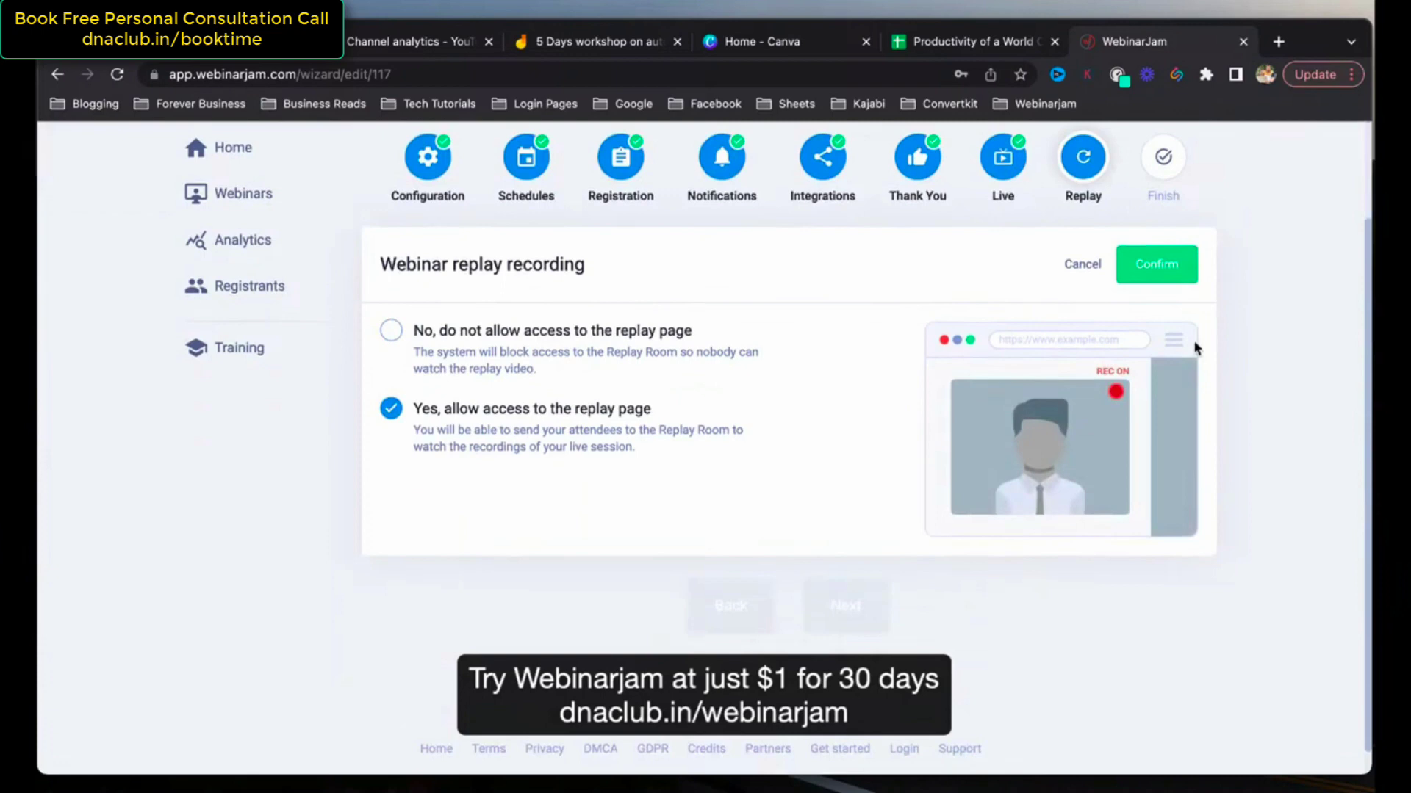
click(1156, 264)
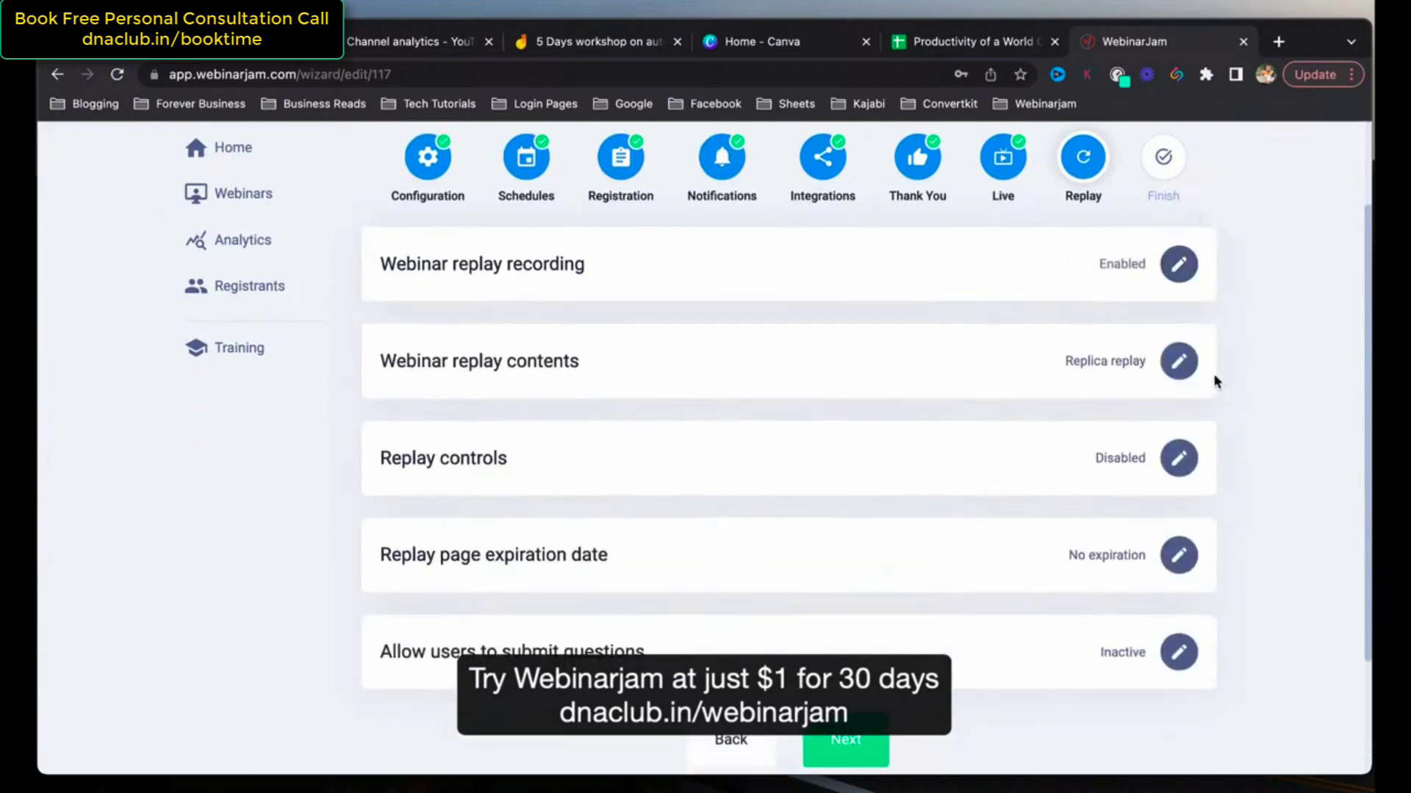
Try setting the replay page to expire 12 hours after the live session, then cancel the change.
click(1178, 555)
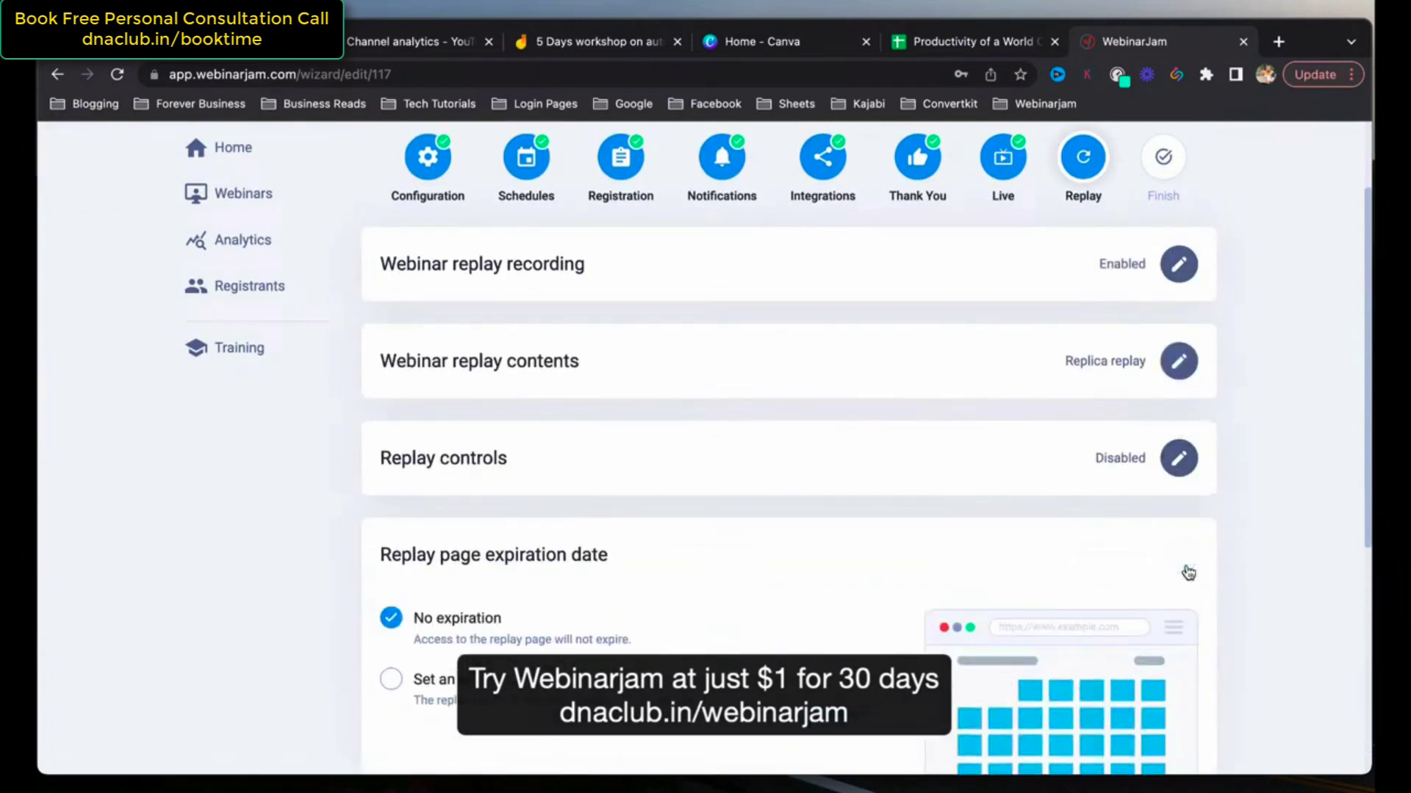
scroll(1188, 572, down, 5)
scroll(1190, 571, up, 3)
click(393, 549)
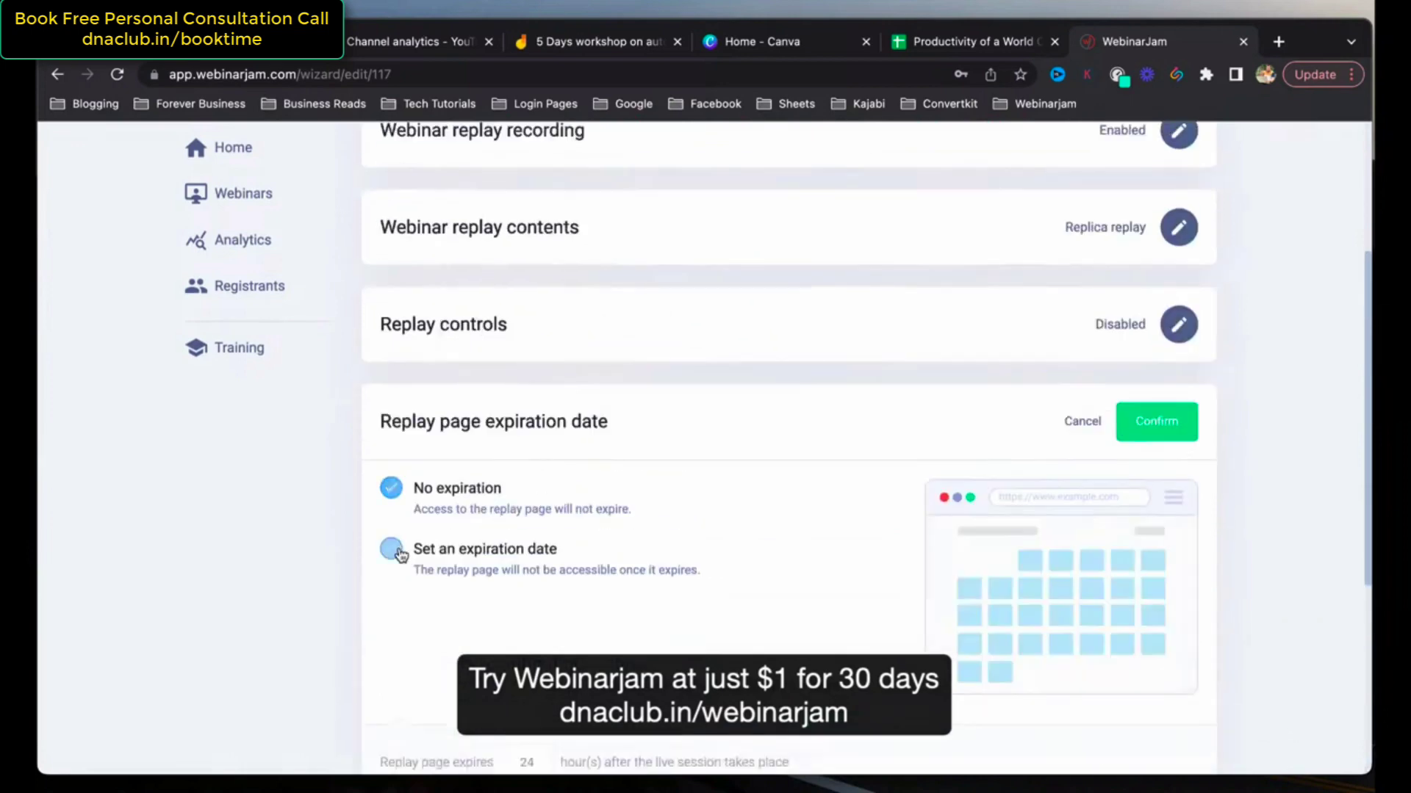
scroll(401, 556, down, 3)
double_click(515, 610)
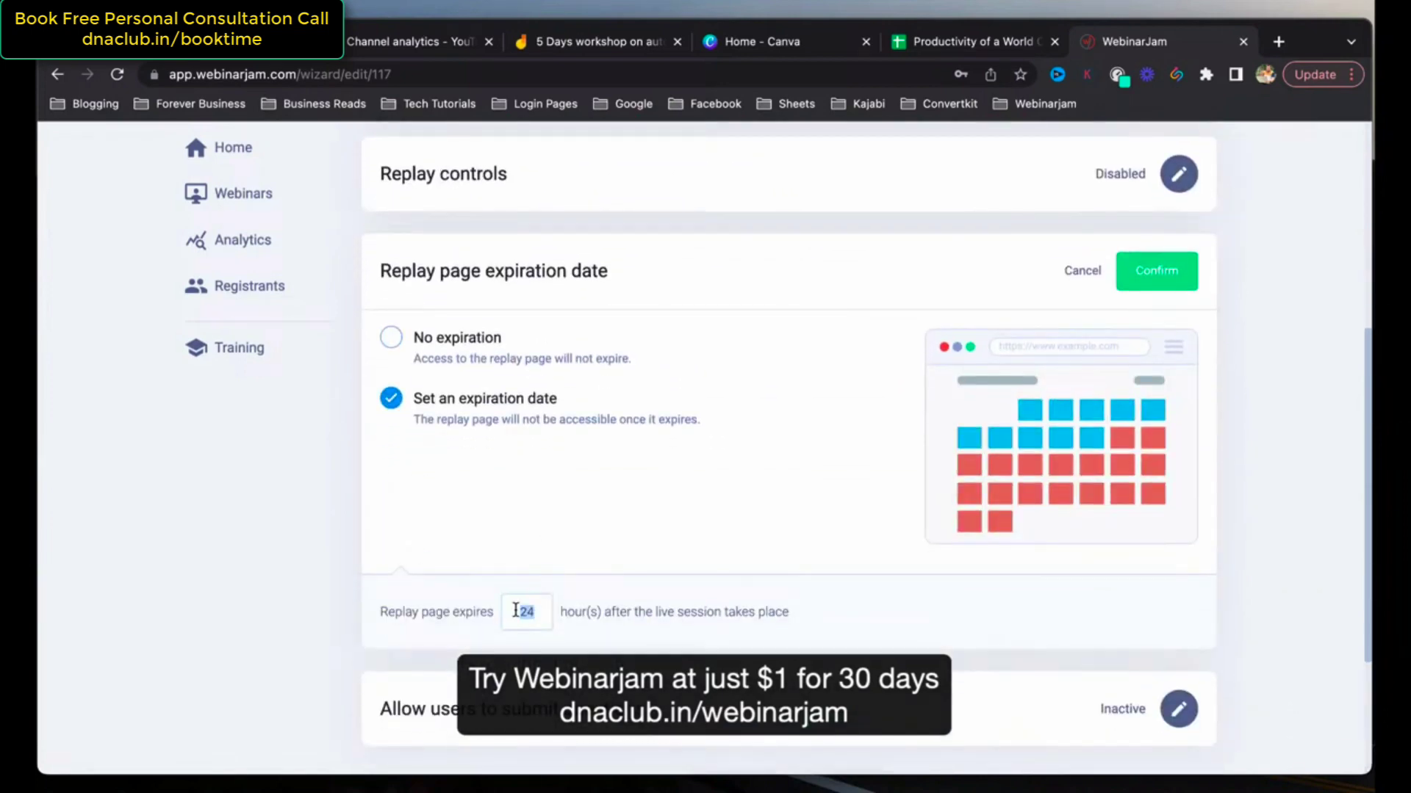
text(12)
click(542, 612)
click(1086, 271)
Proceed past the replay stage to finish creating the webinar.
scroll(1271, 341, up, 3)
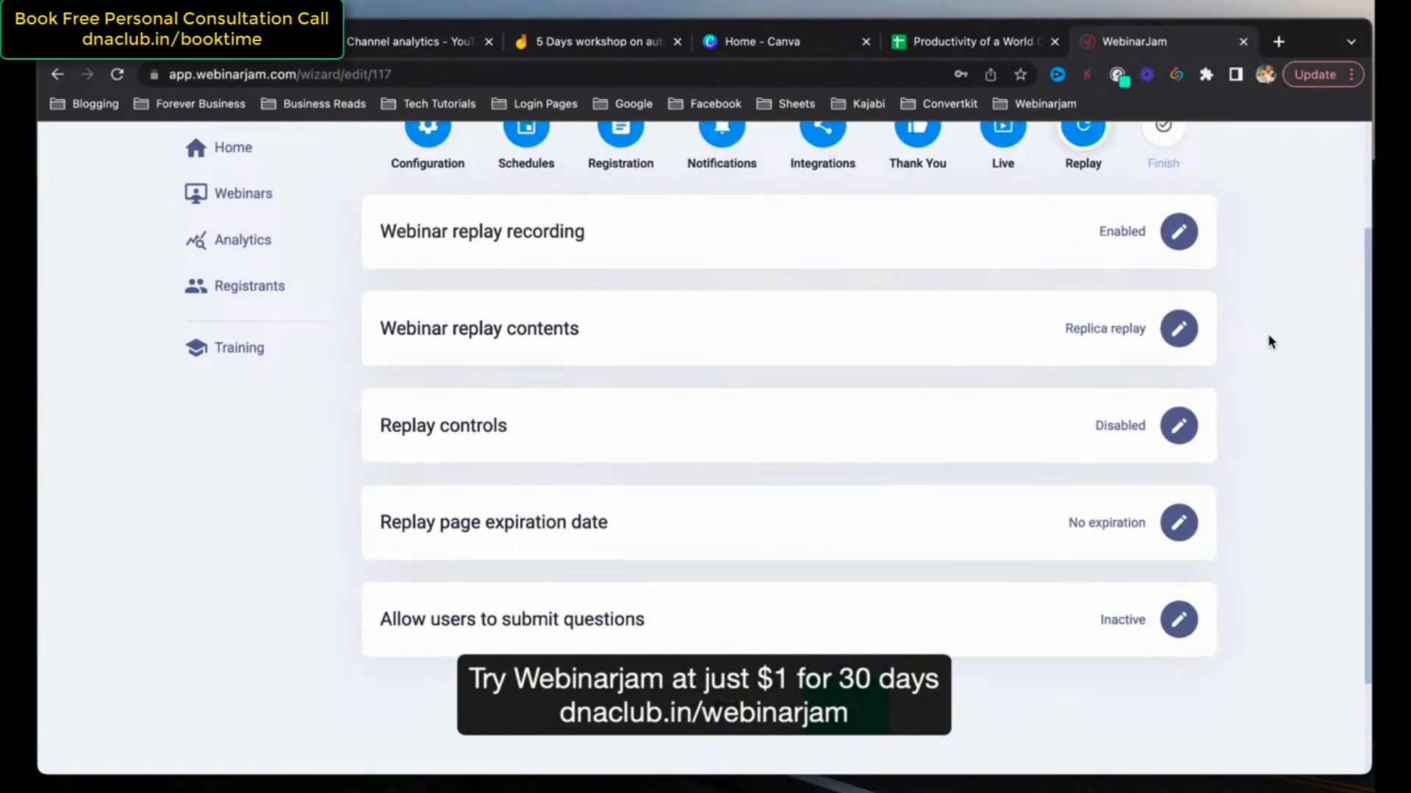
scroll(1267, 342, down, 3)
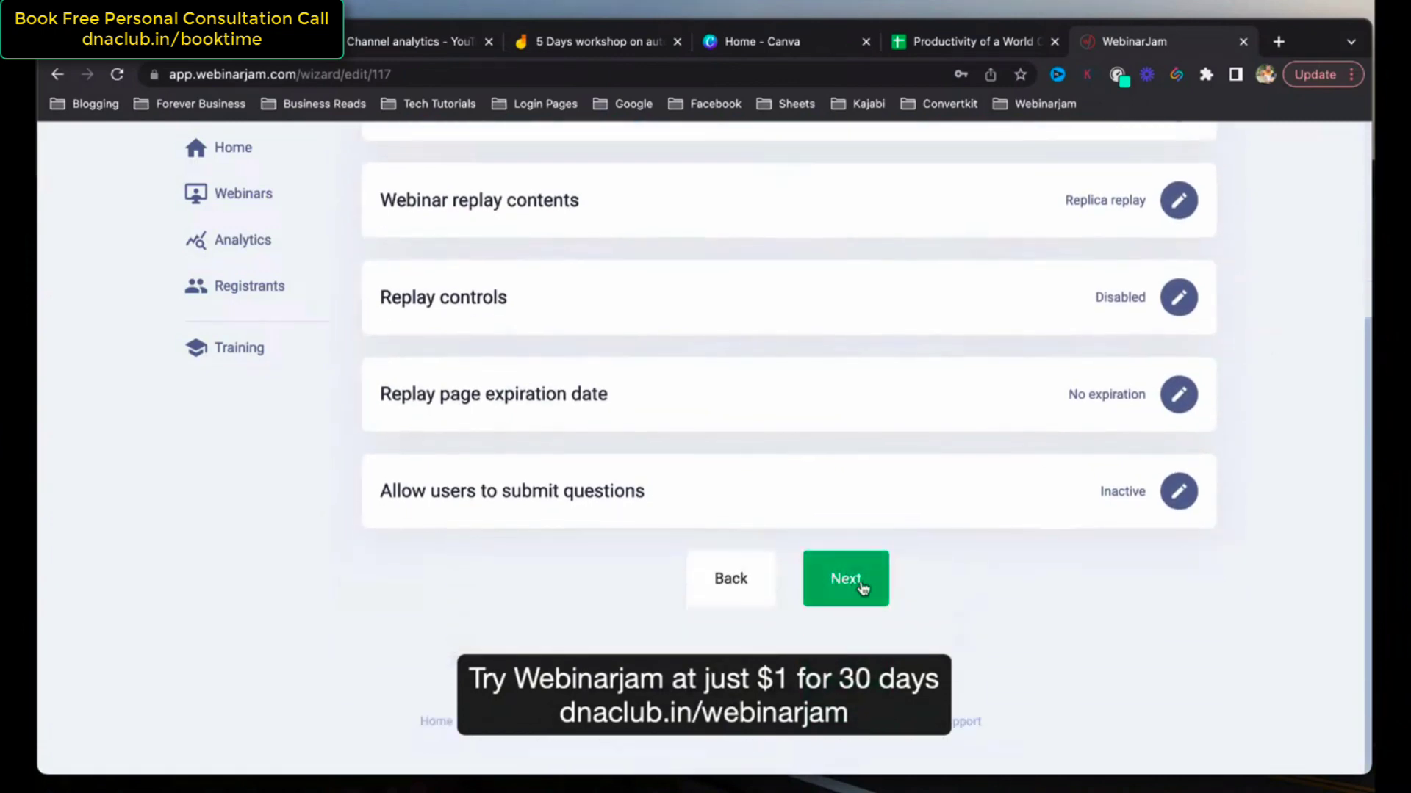
click(861, 586)
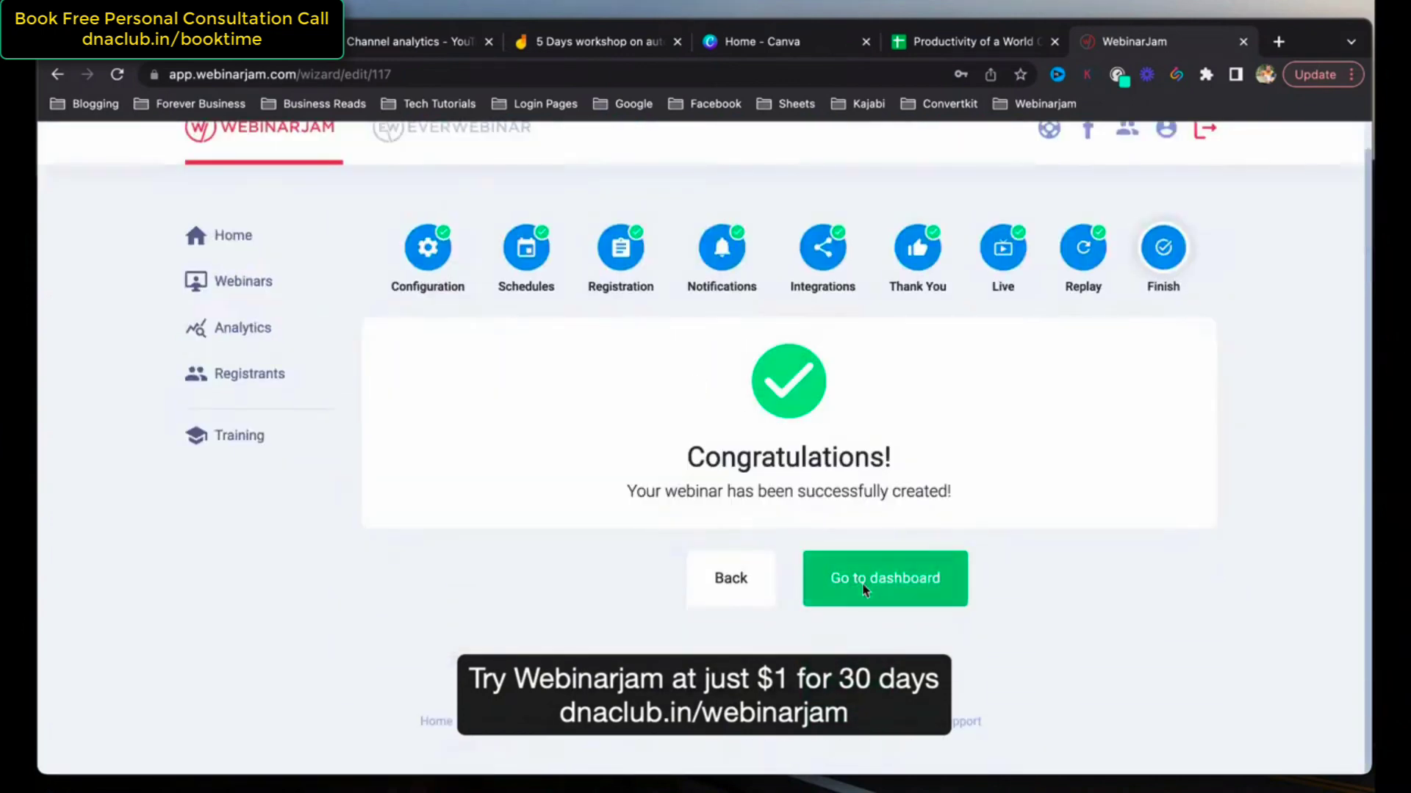
Go to the webinar dashboard and check the title and scheduled date of the "Earn Rs. 1 Lakh per month in auto pilot" webinar.
click(863, 586)
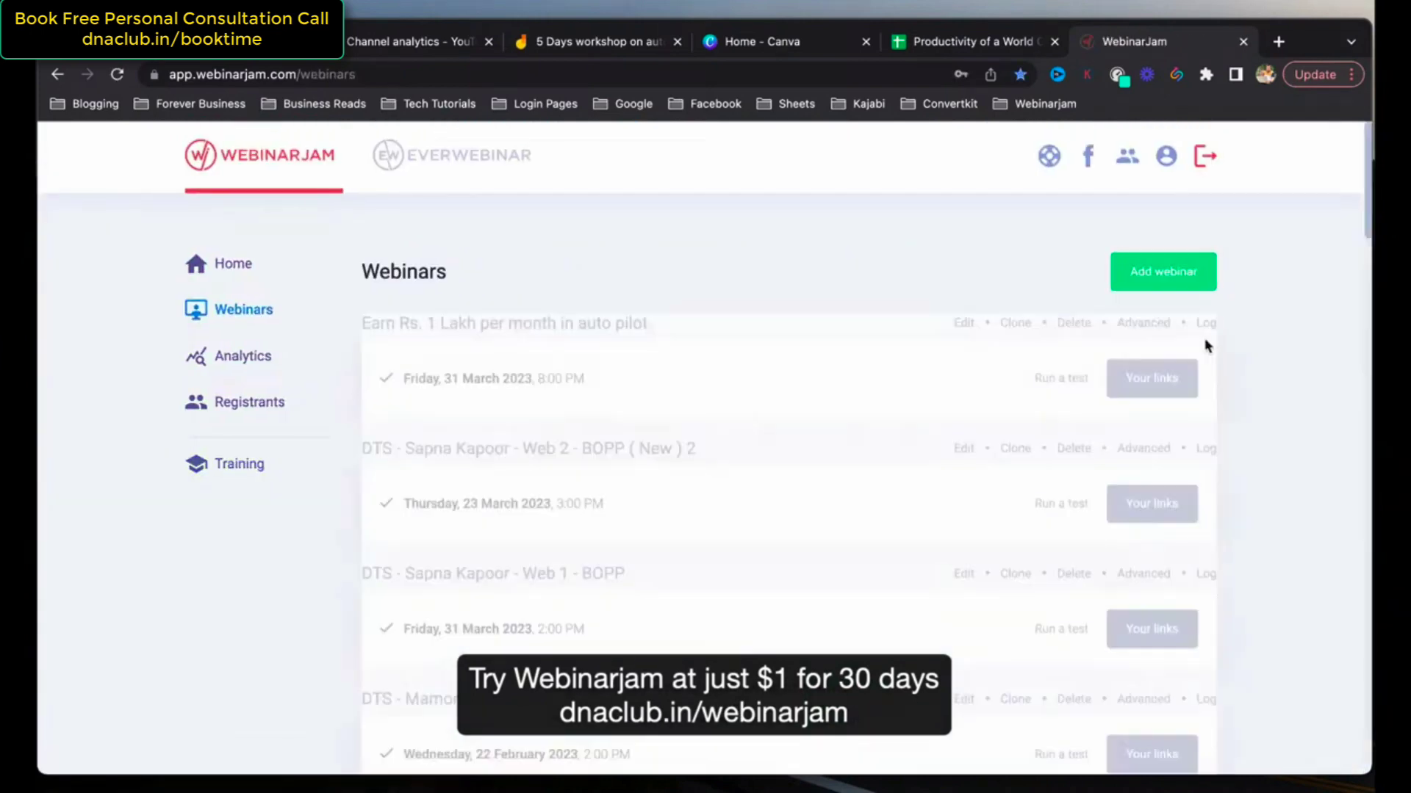
drag(459, 323, 590, 326)
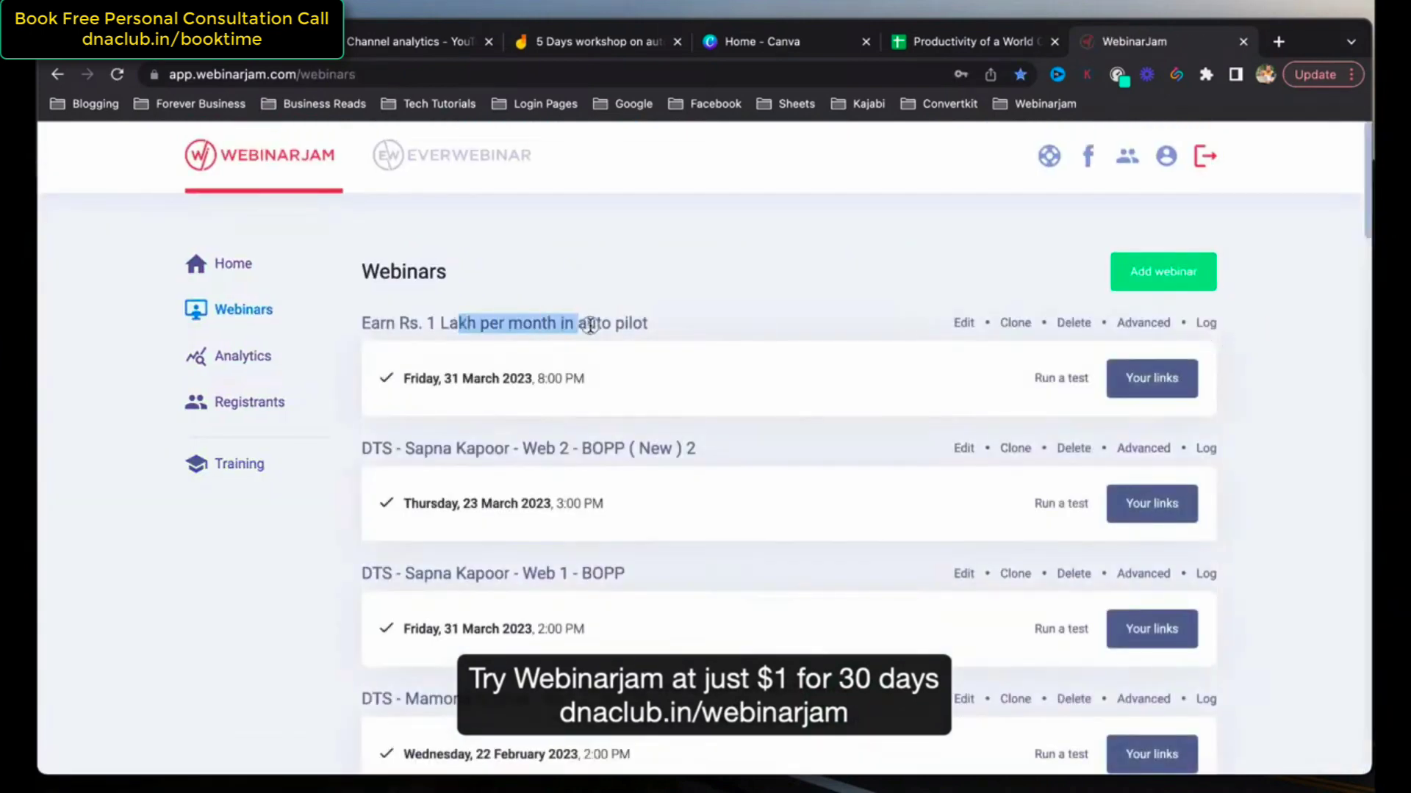
click(724, 307)
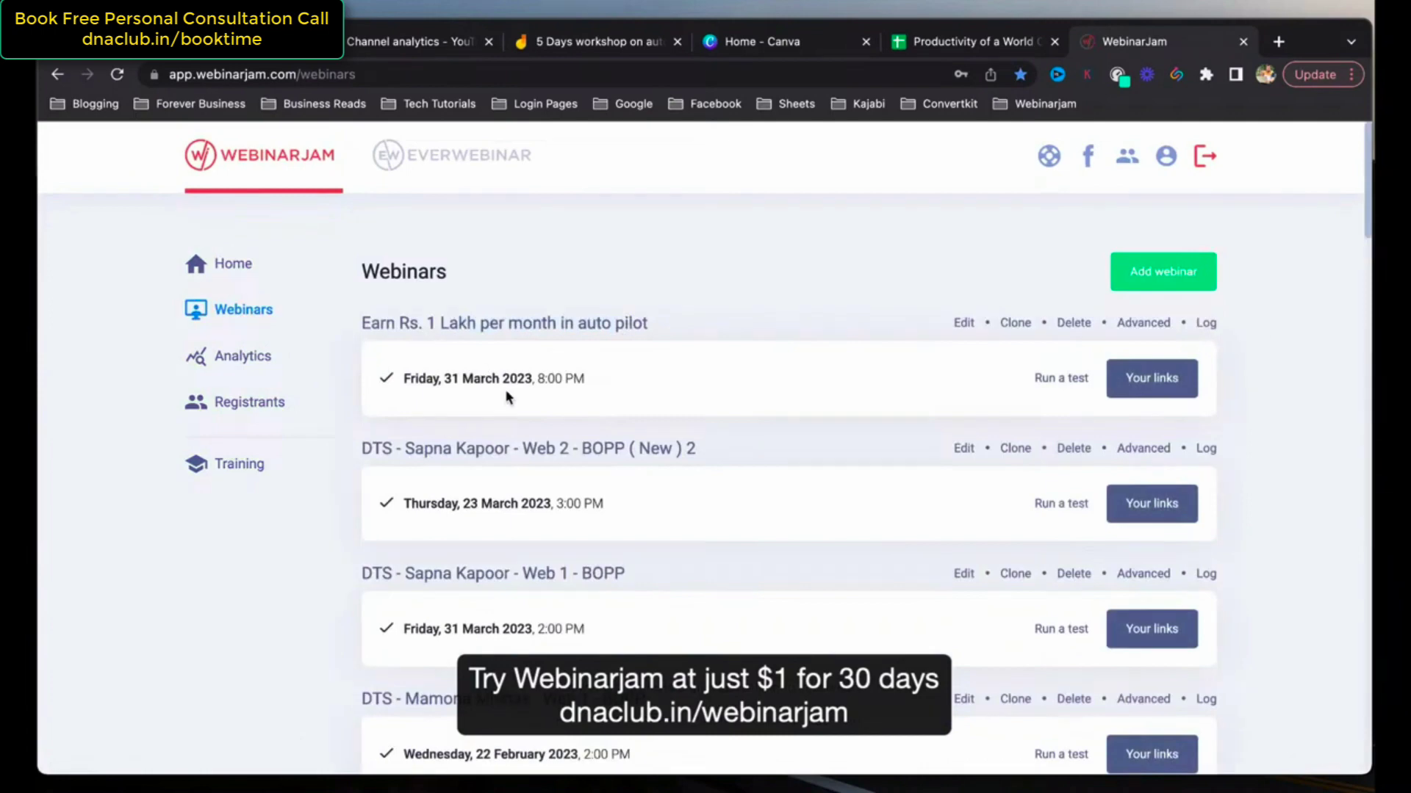
drag(445, 378, 608, 380)
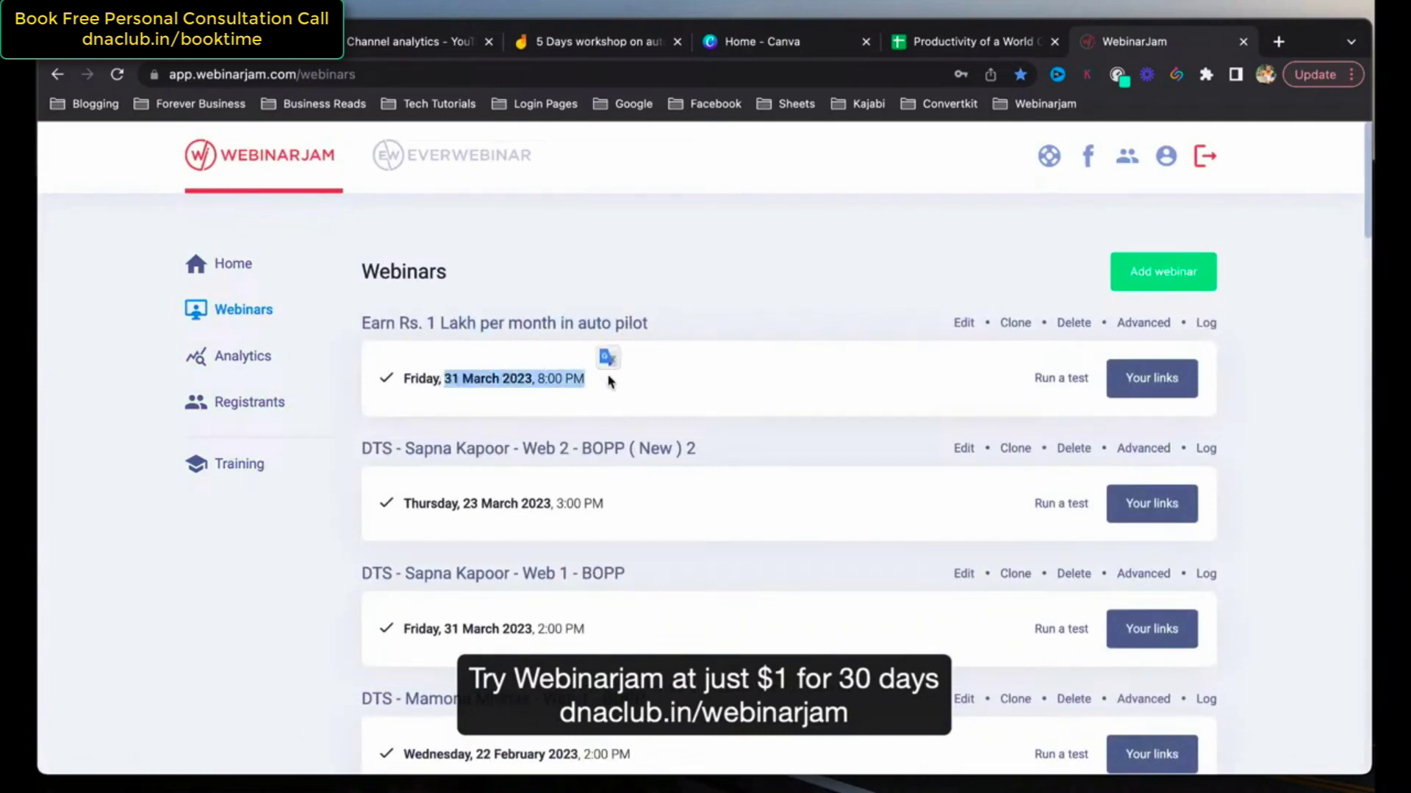
click(793, 406)
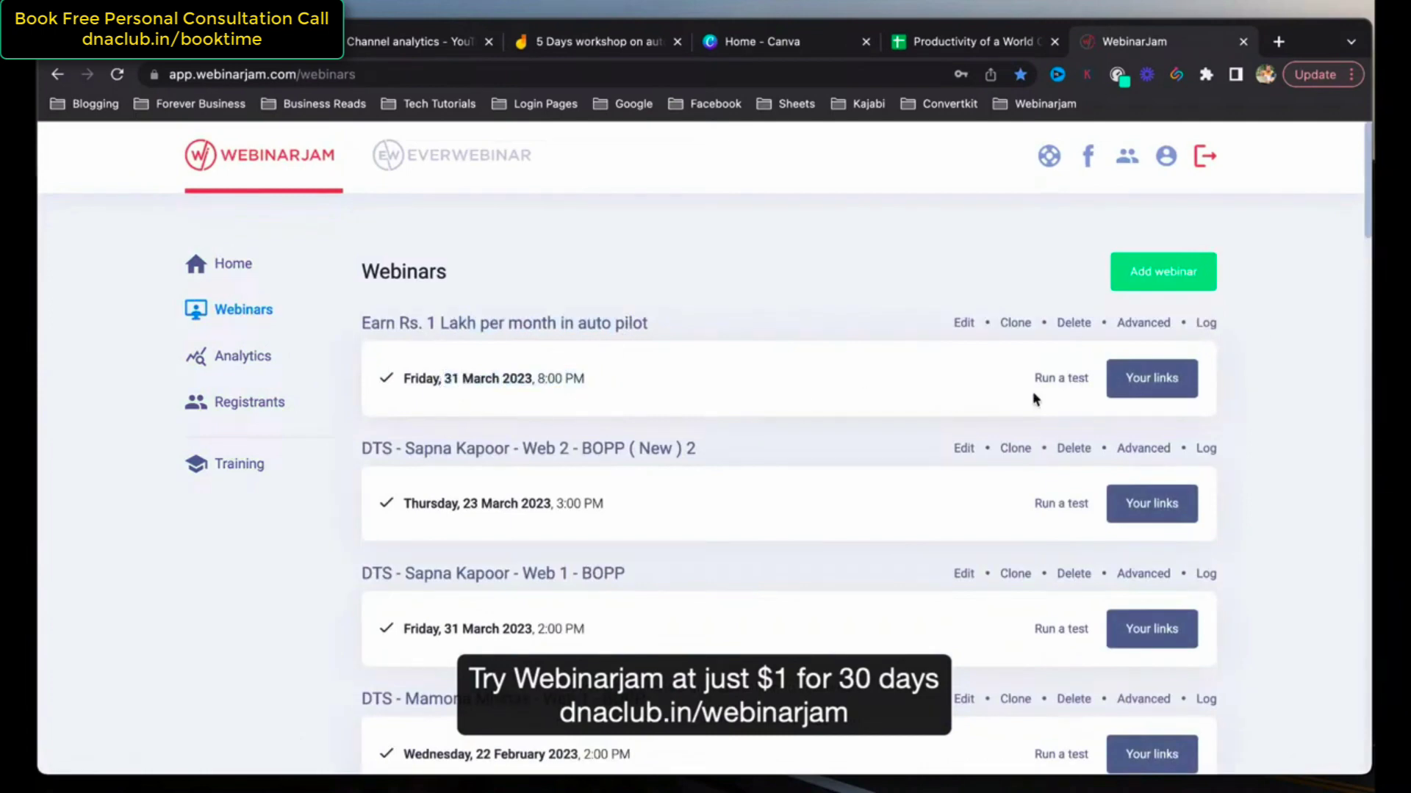
Copy the attendee registration page link of the "Earn Rs. 1 Lakh per month in auto pilot" webinar and open it in a new browser tab.
click(1153, 378)
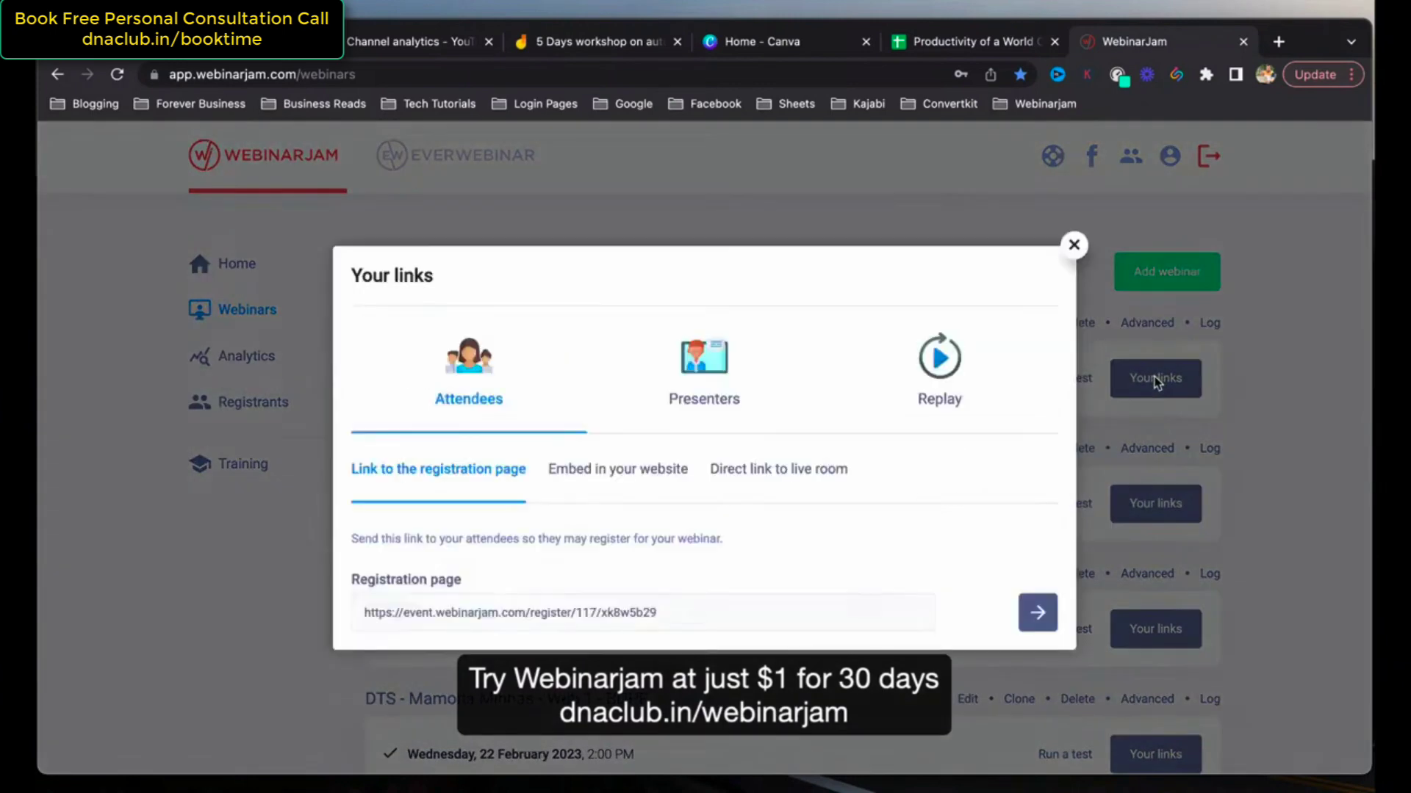
mouse_move(845, 611)
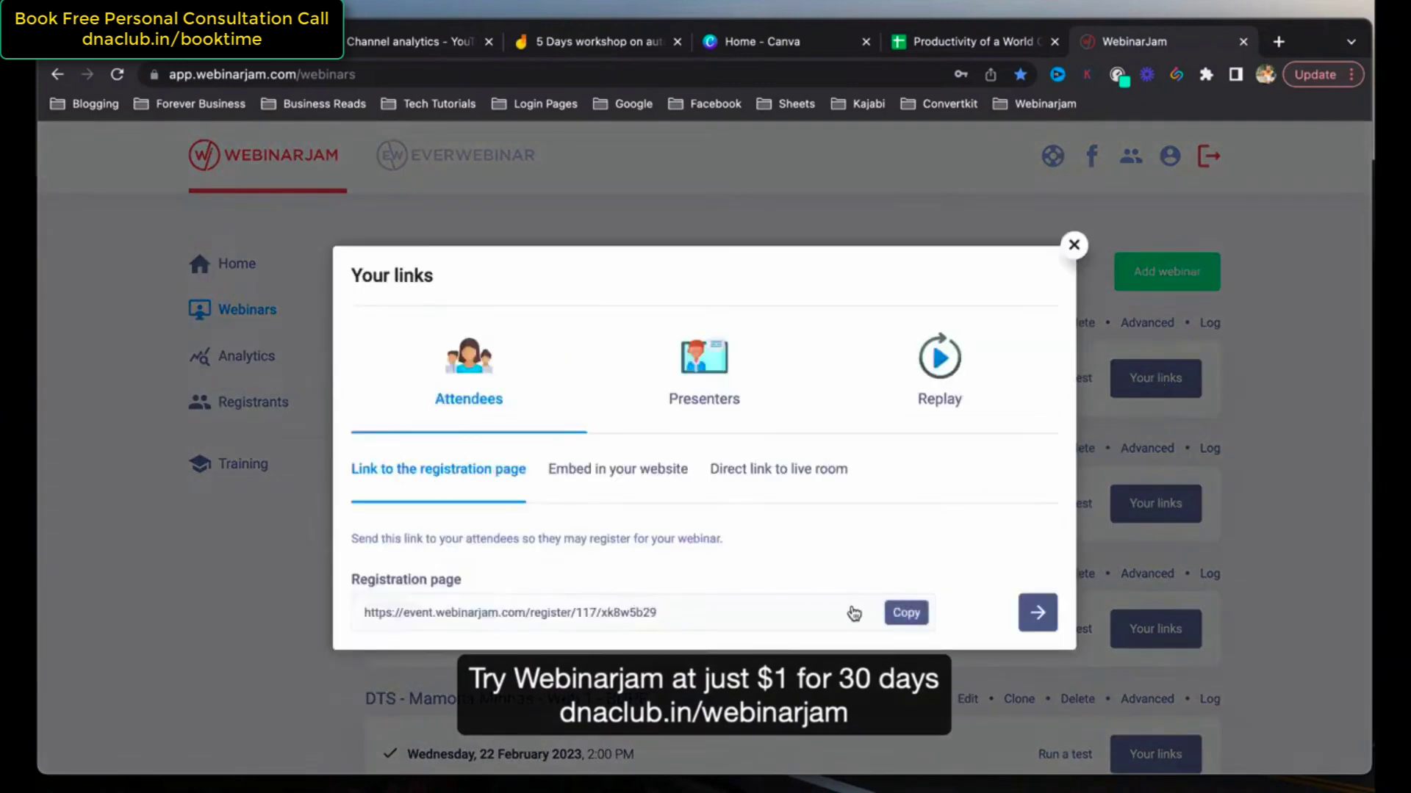
click(906, 613)
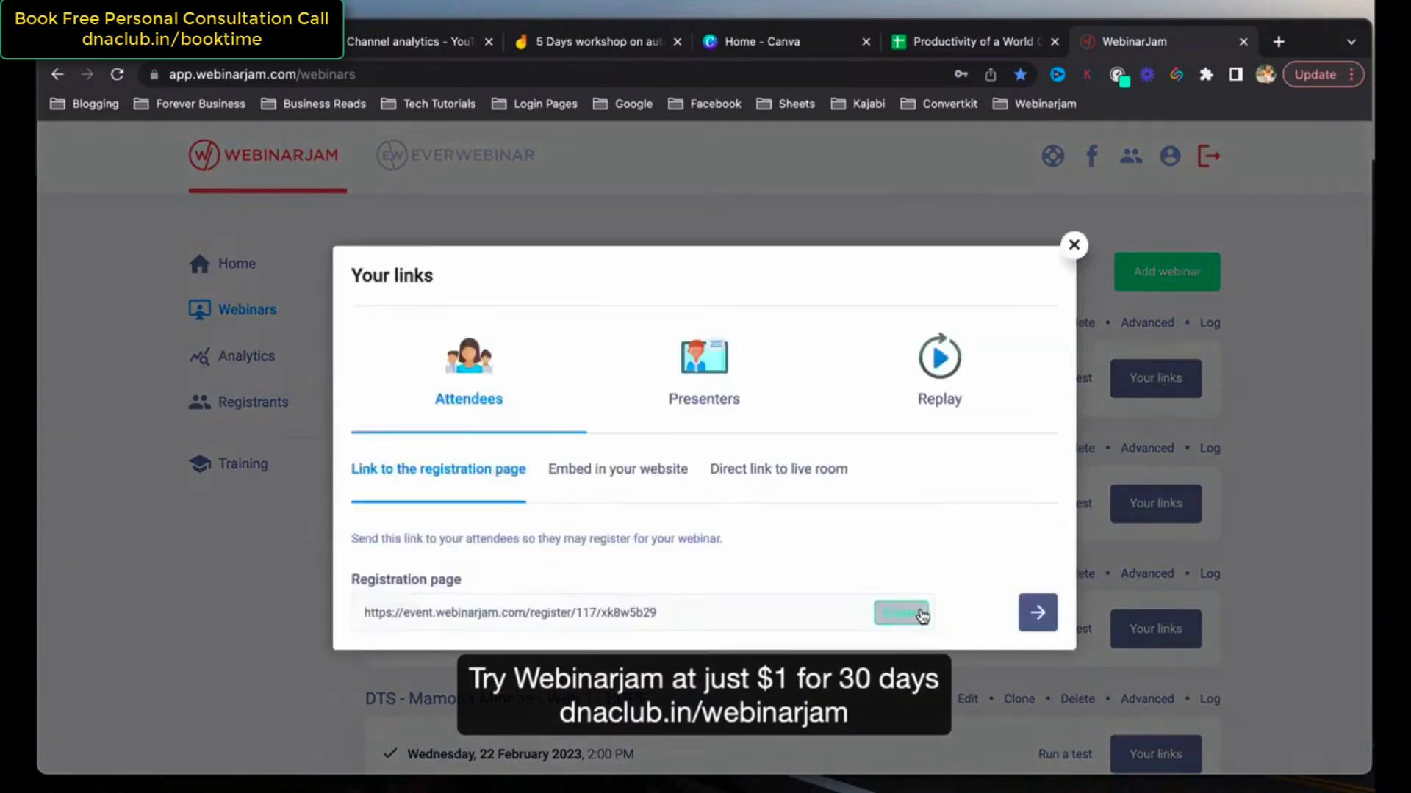
click(1275, 38)
key(ctrl+v)
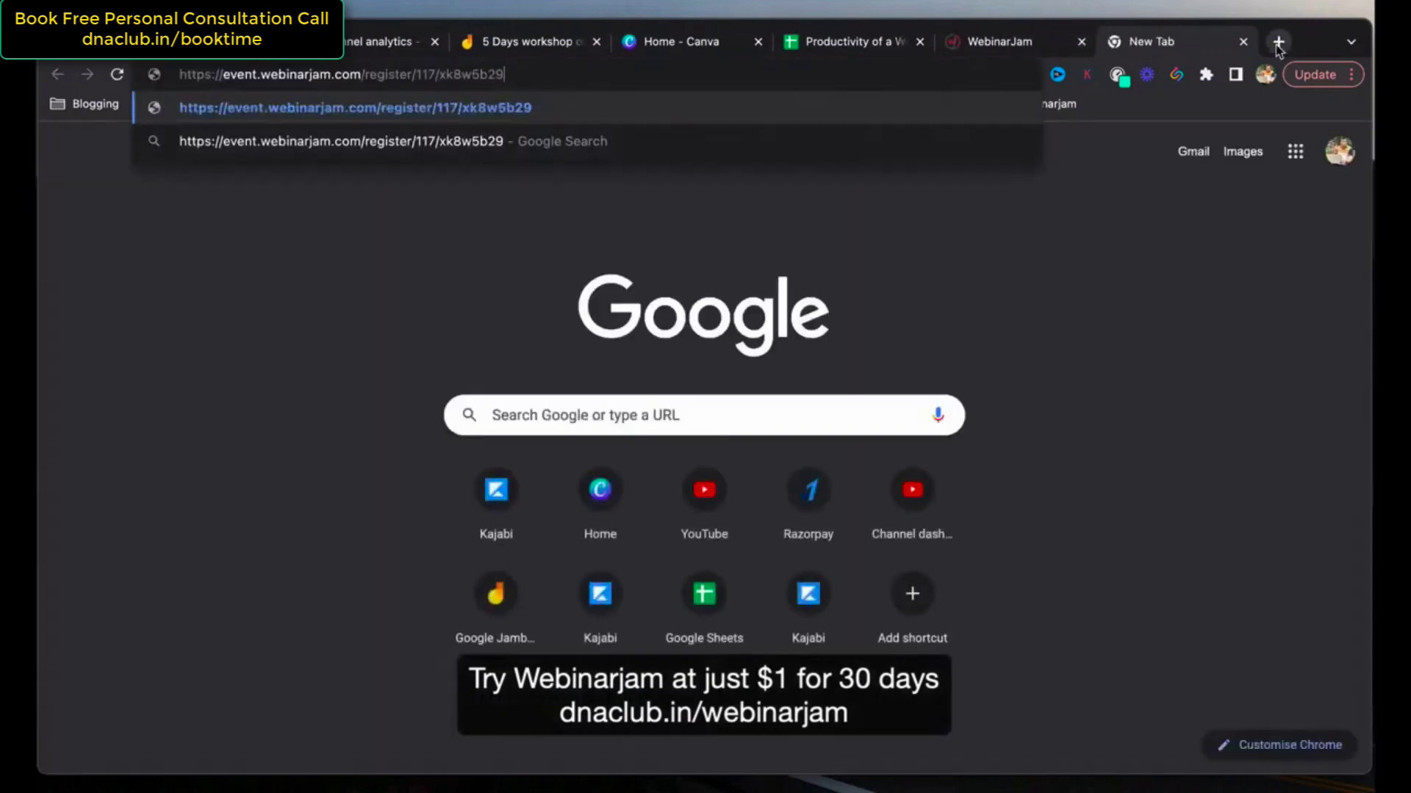
key(Return)
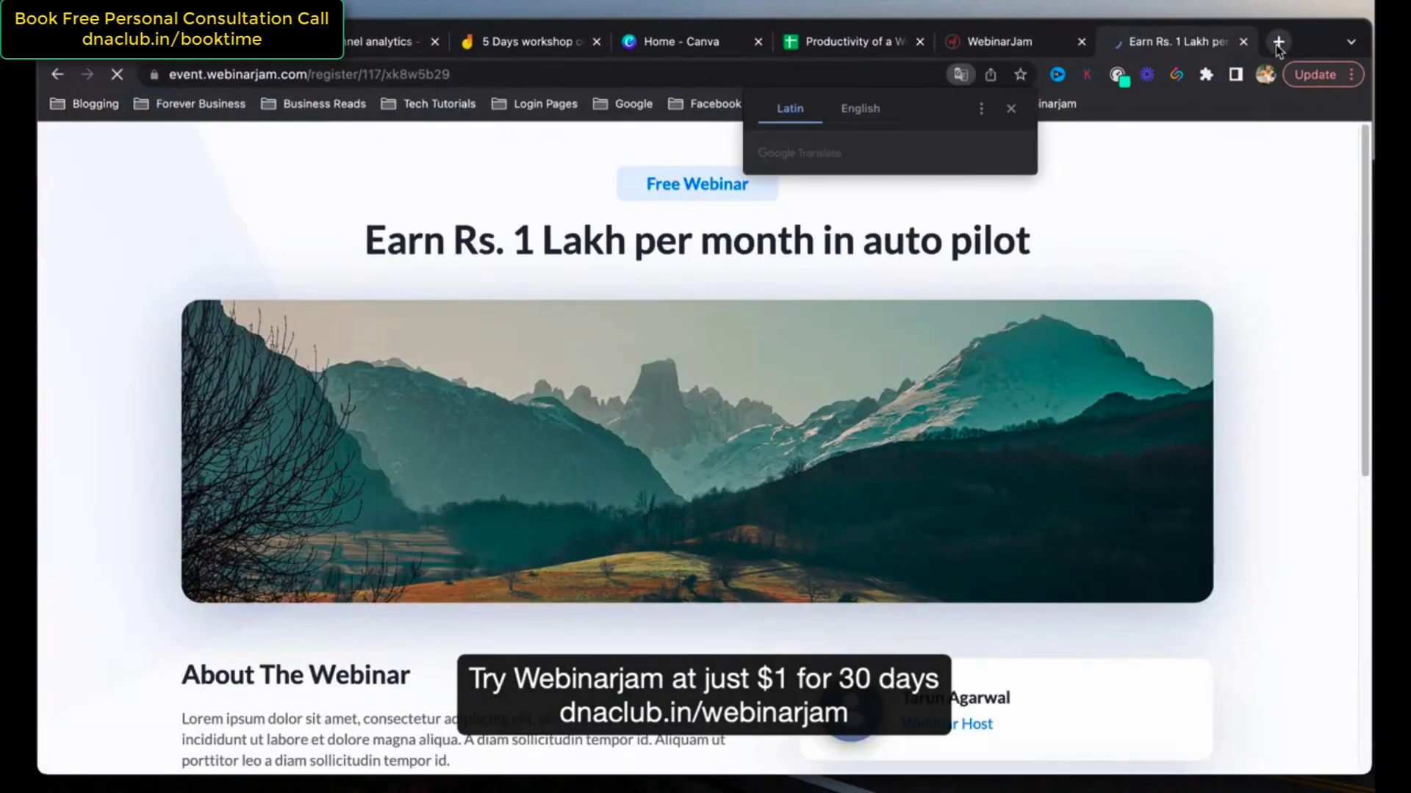
Examine the registration page's title, description and sign-up form, then return to the webinar list and close the links dialog.
scroll(1285, 307, down, 3)
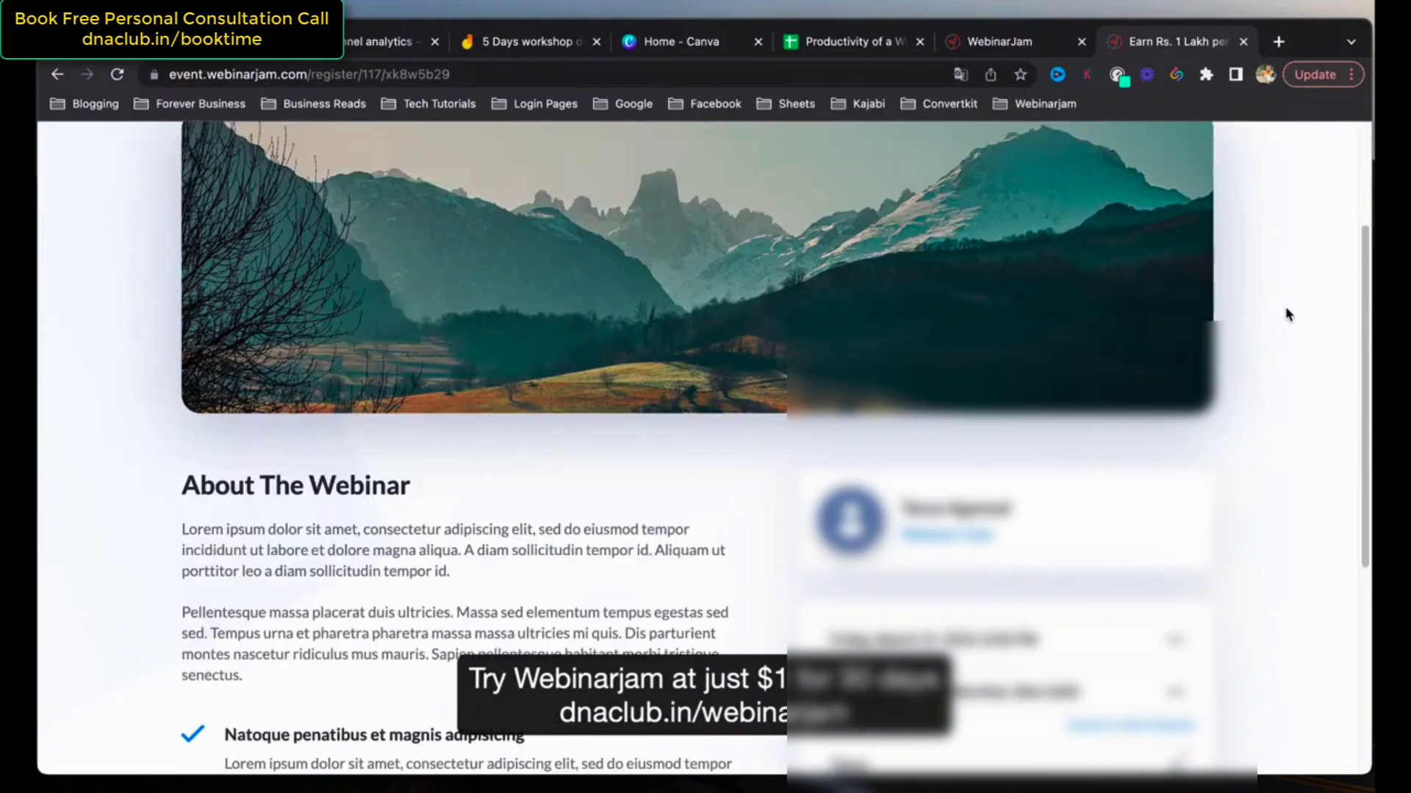
scroll(1286, 314, down, 3)
scroll(1285, 315, up, 5)
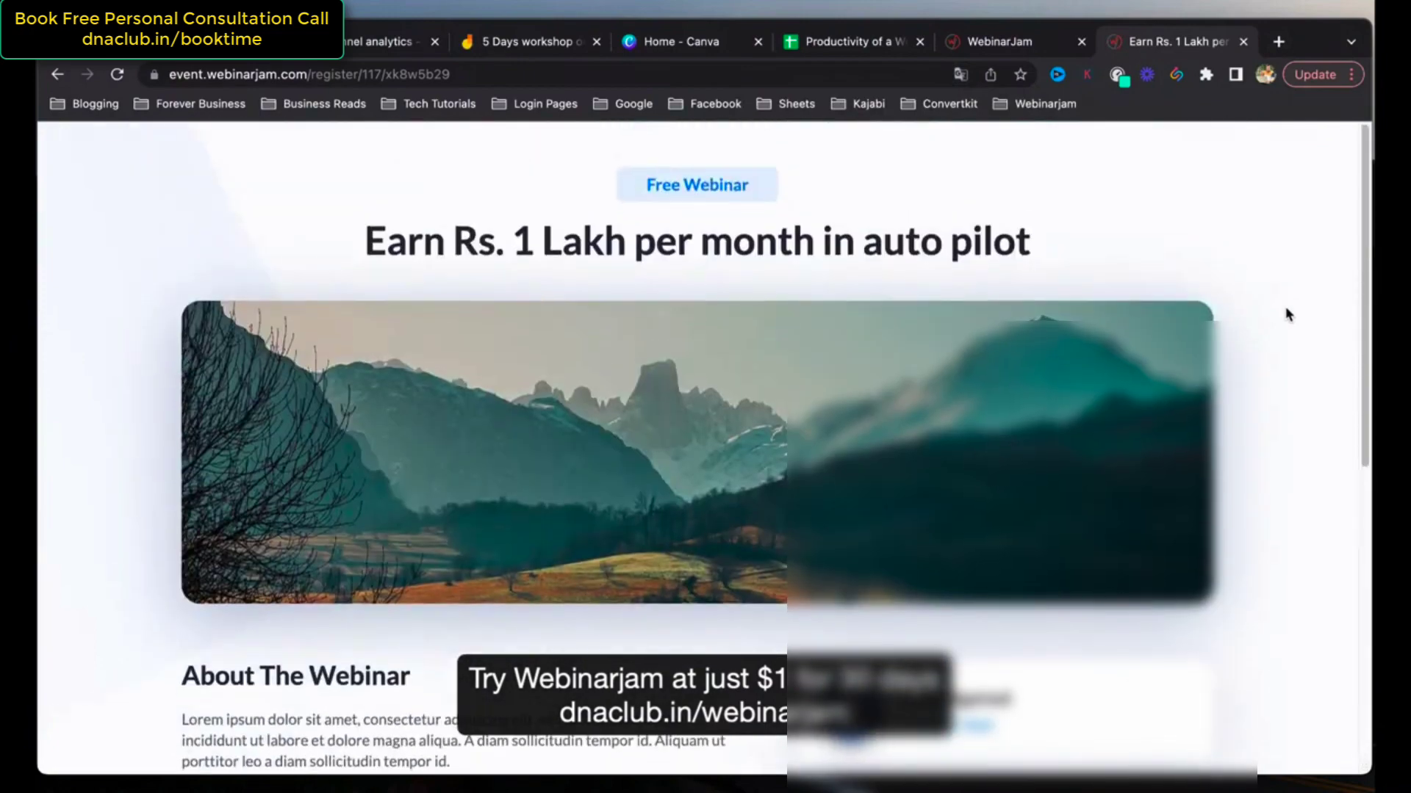
scroll(1285, 314, down, 6)
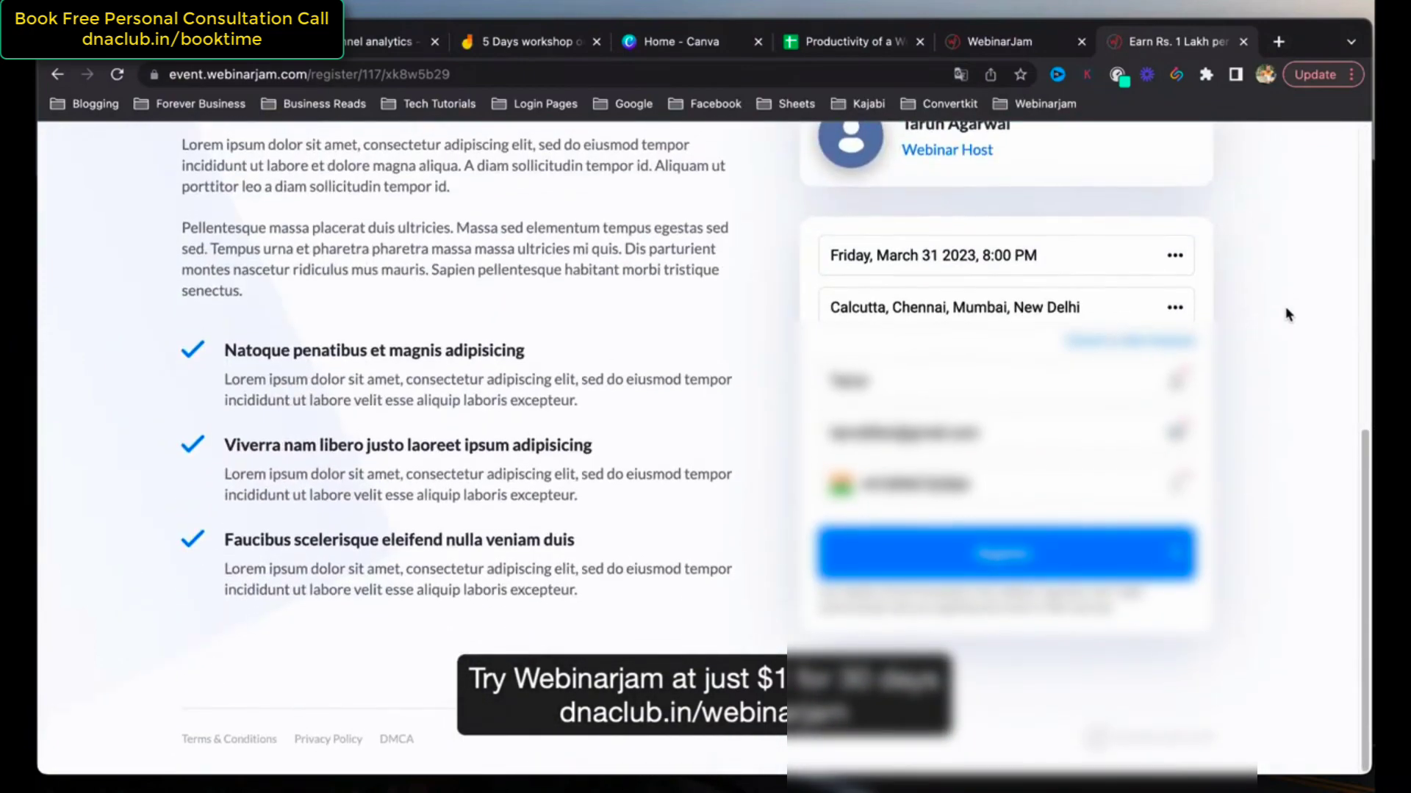
scroll(1286, 315, up, 1)
scroll(1286, 314, up, 6)
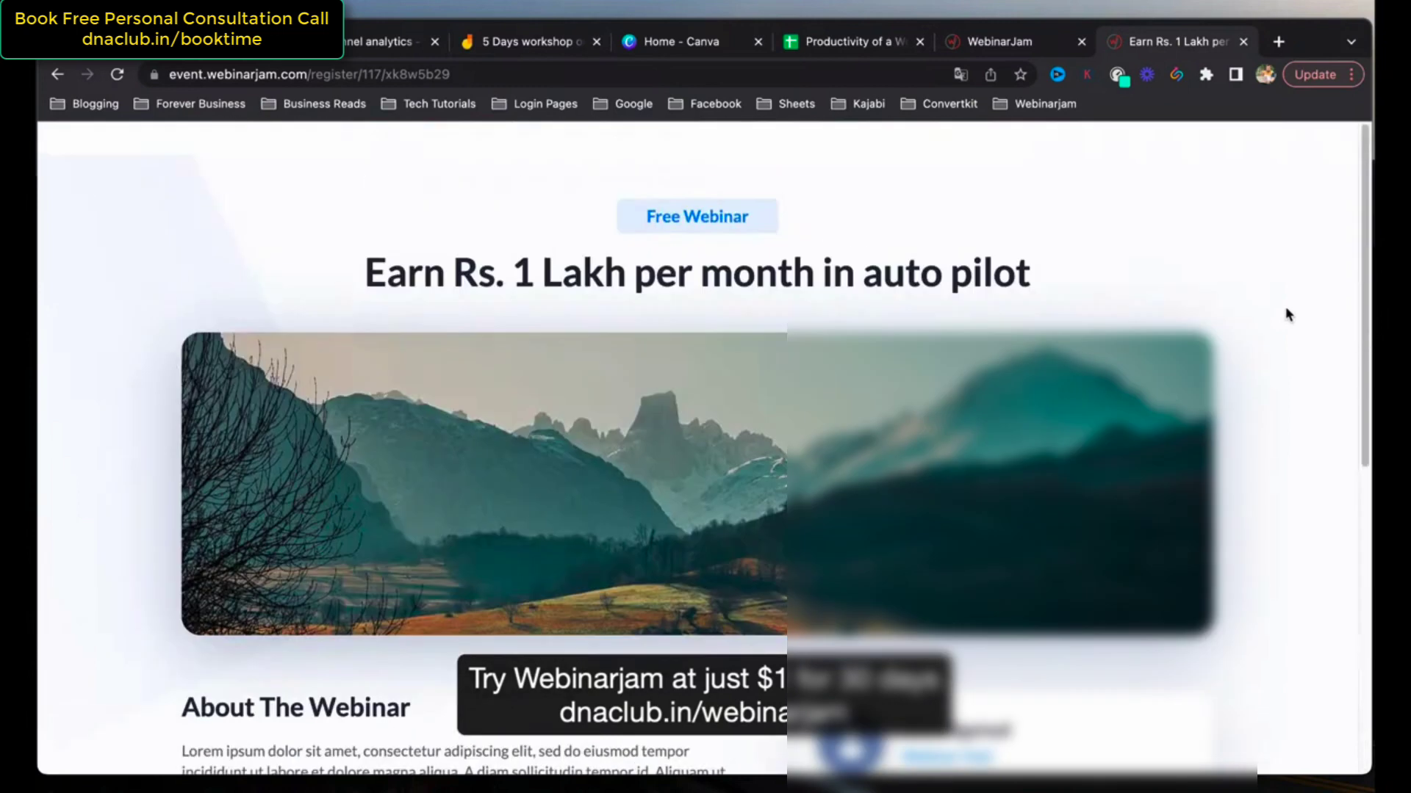
click(1021, 46)
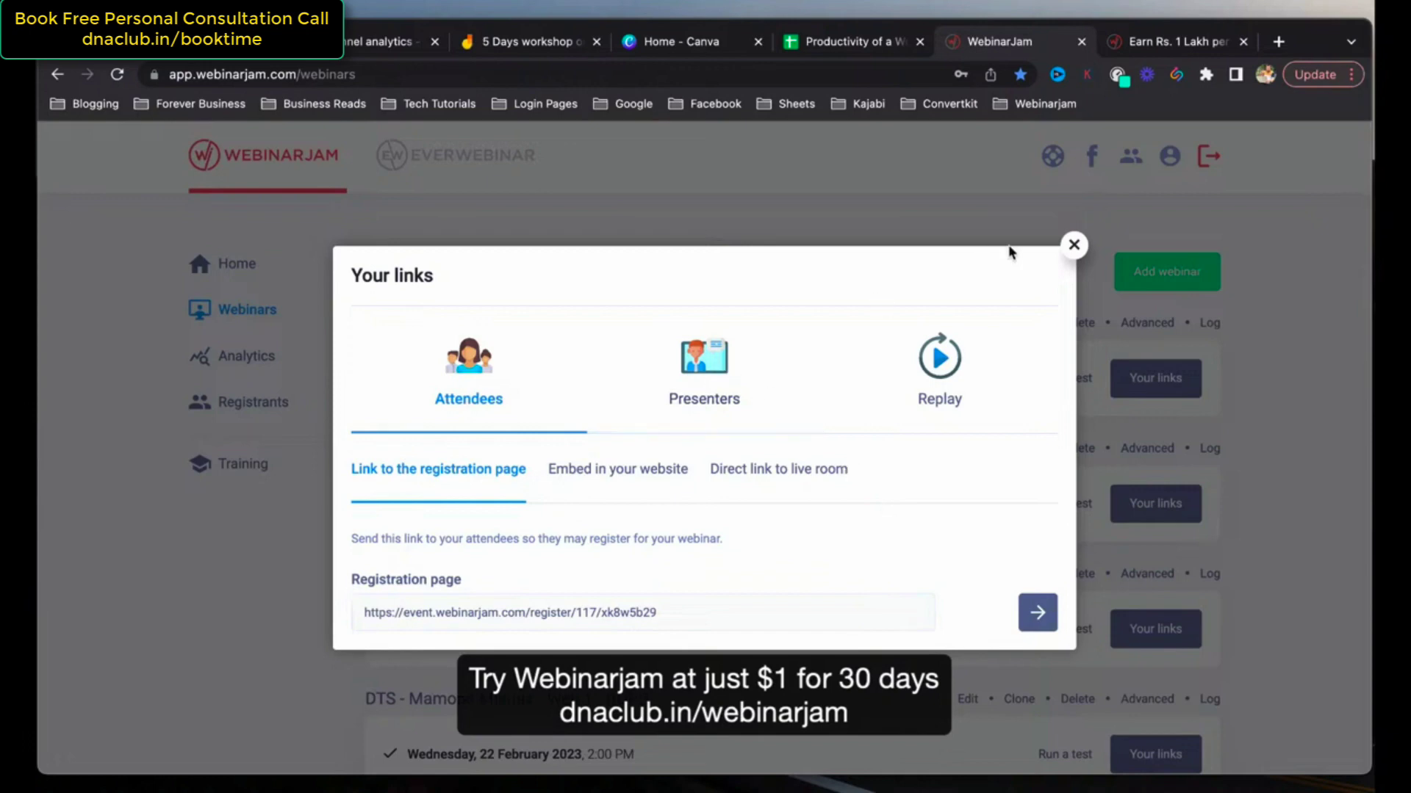
click(1070, 247)
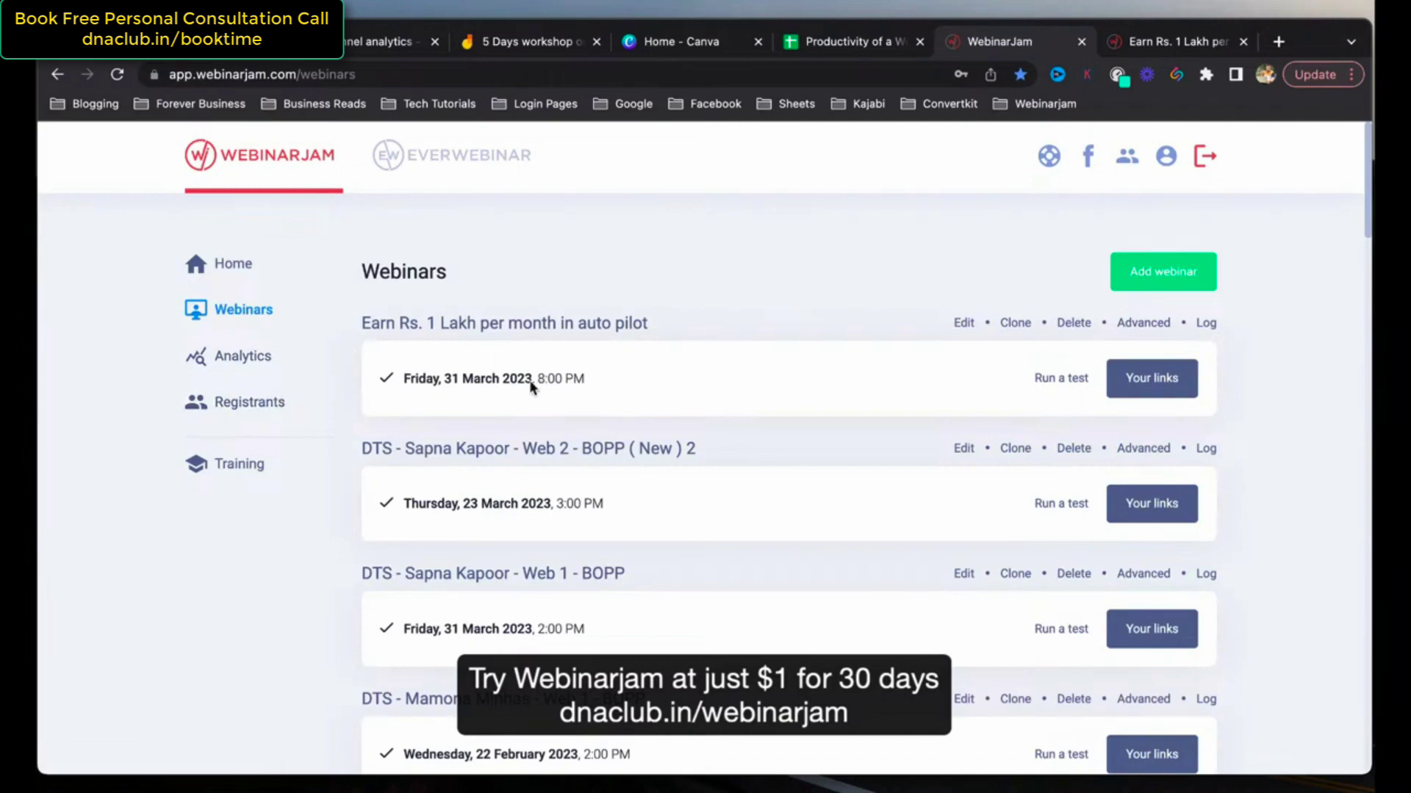
Open the presenter's live room link for the "Earn Rs. 1 Lakh per month in auto pilot" webinar.
click(1148, 388)
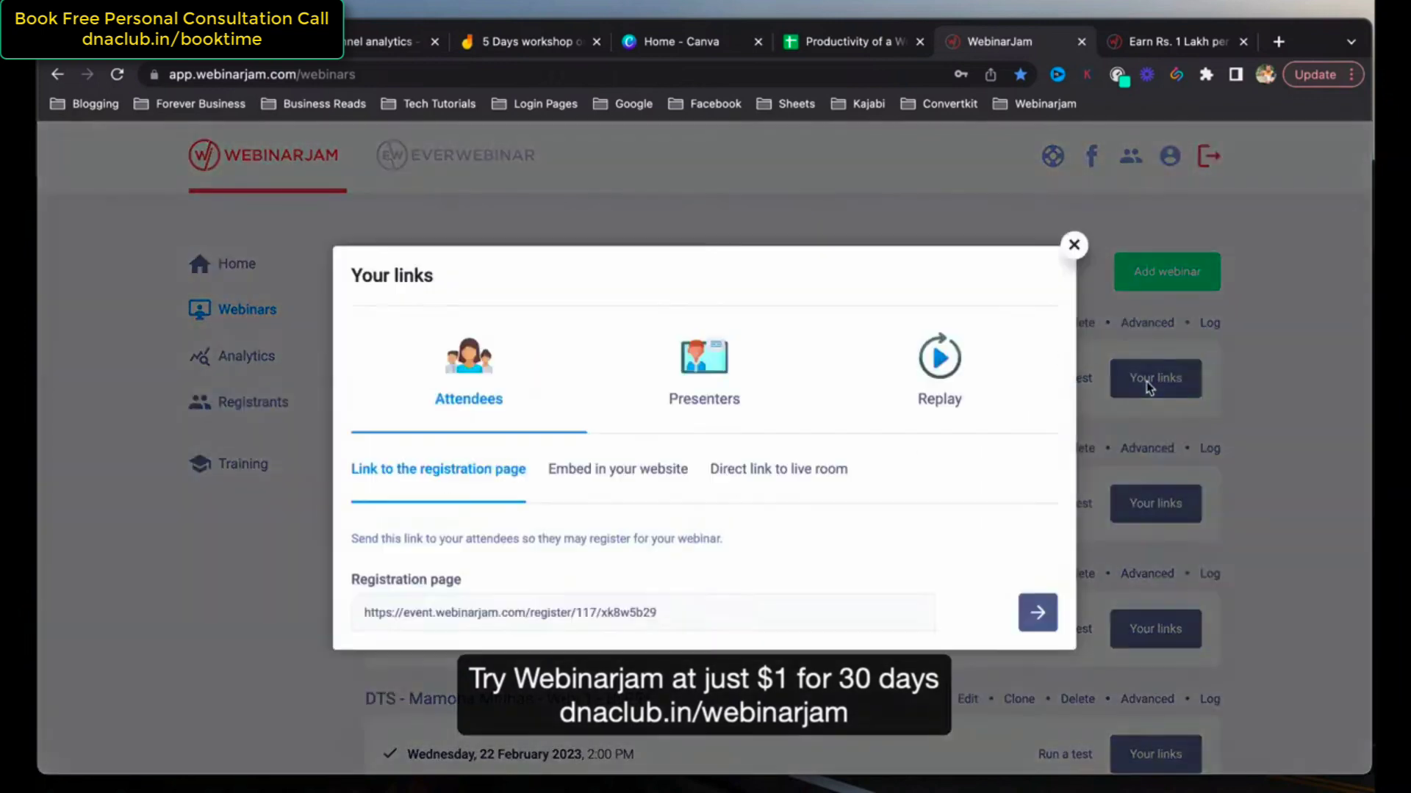
click(704, 374)
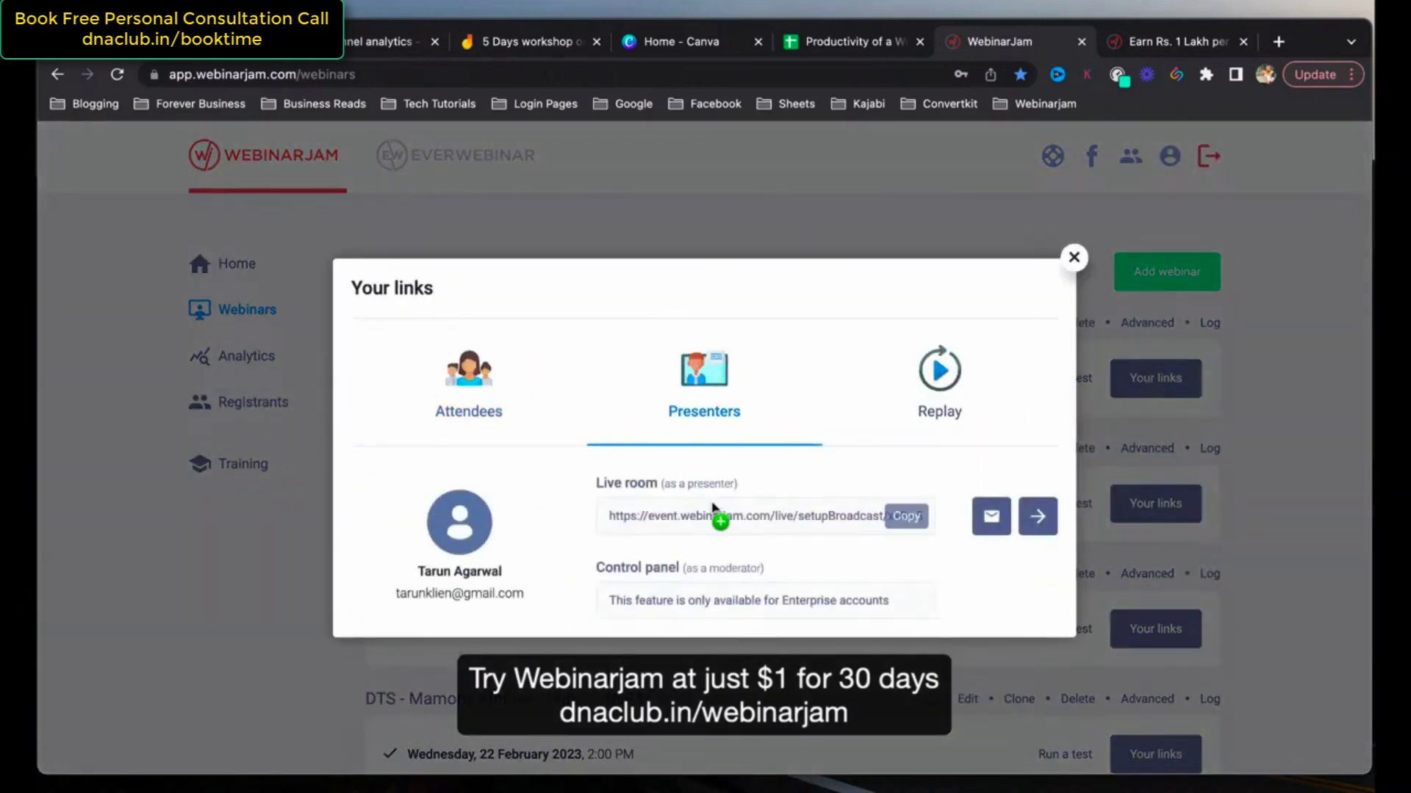
drag(691, 491, 738, 488)
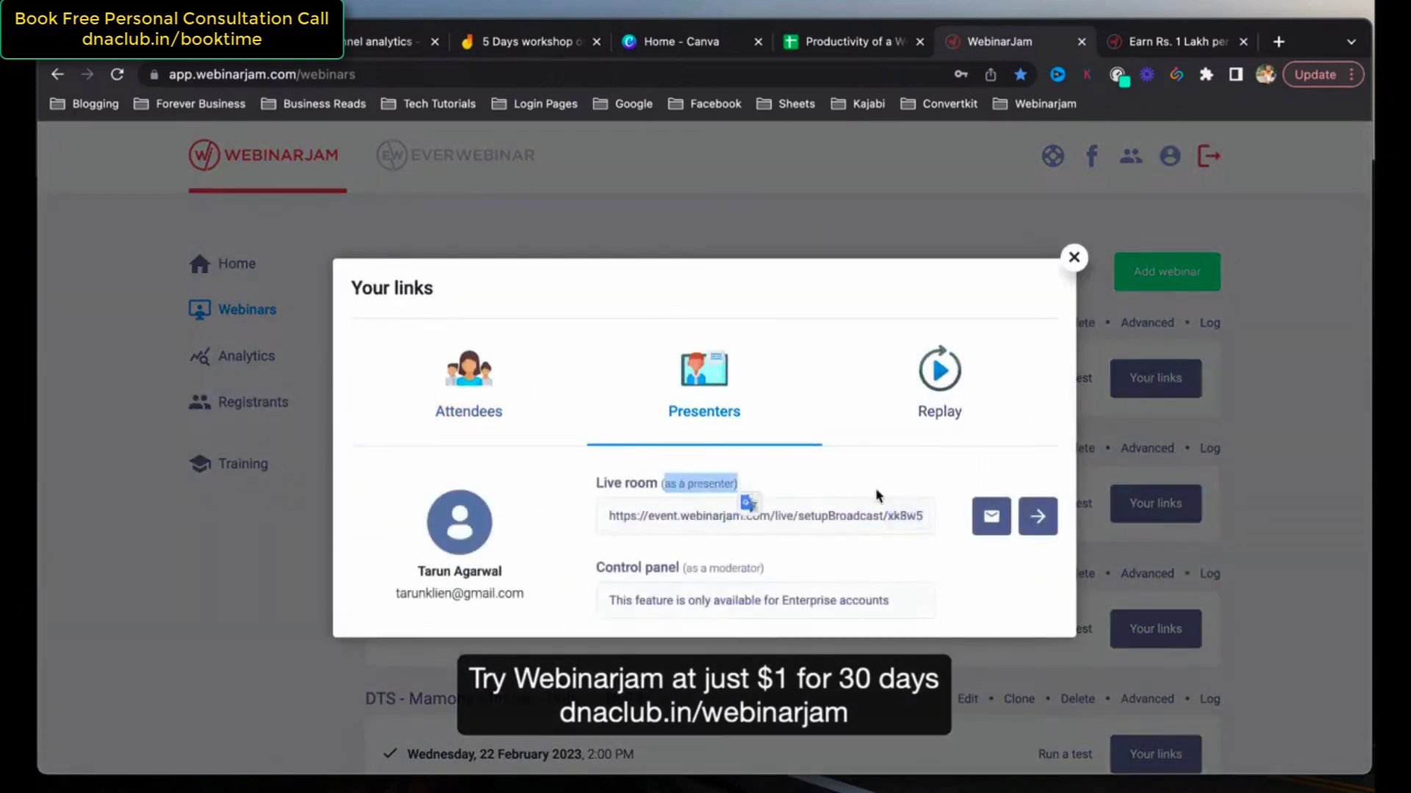
click(914, 494)
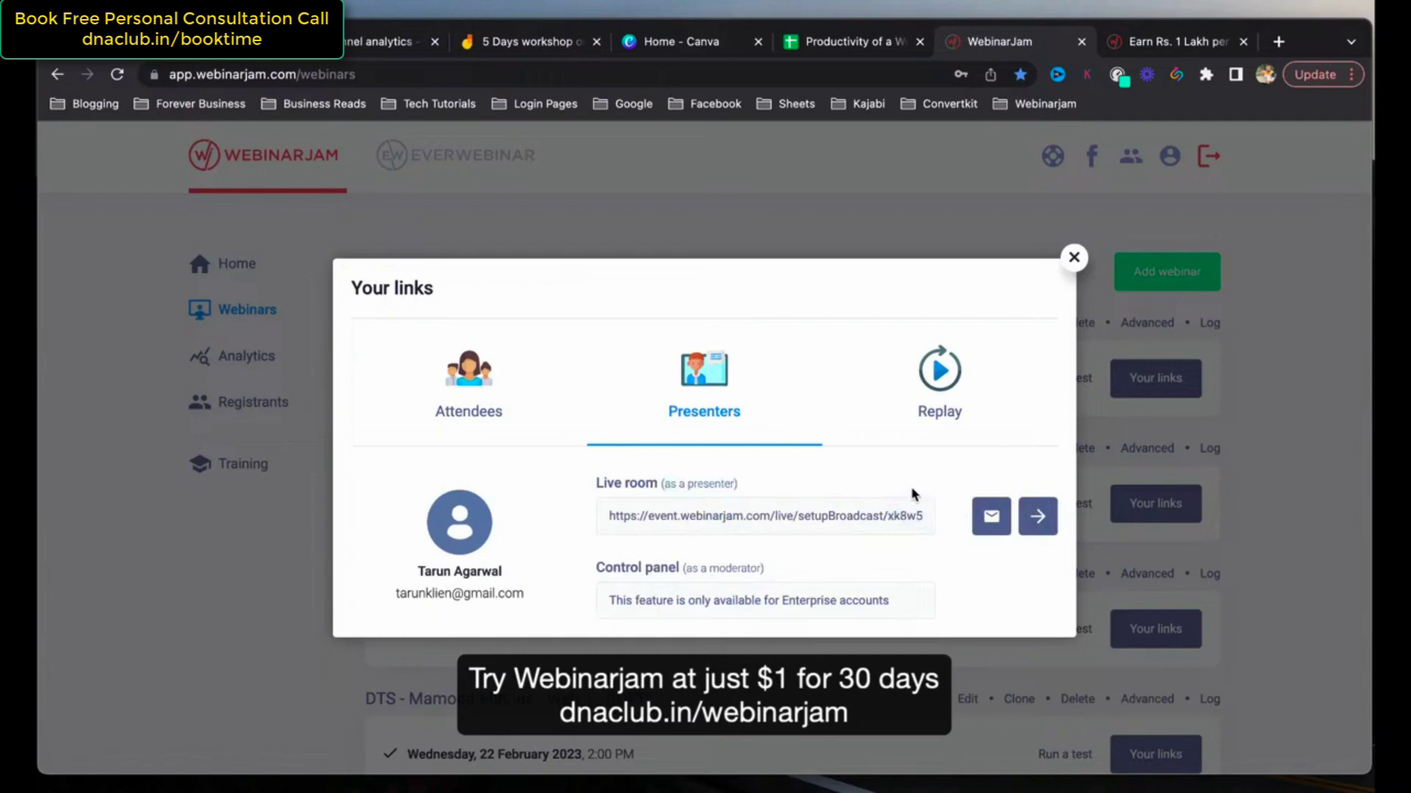
click(1037, 516)
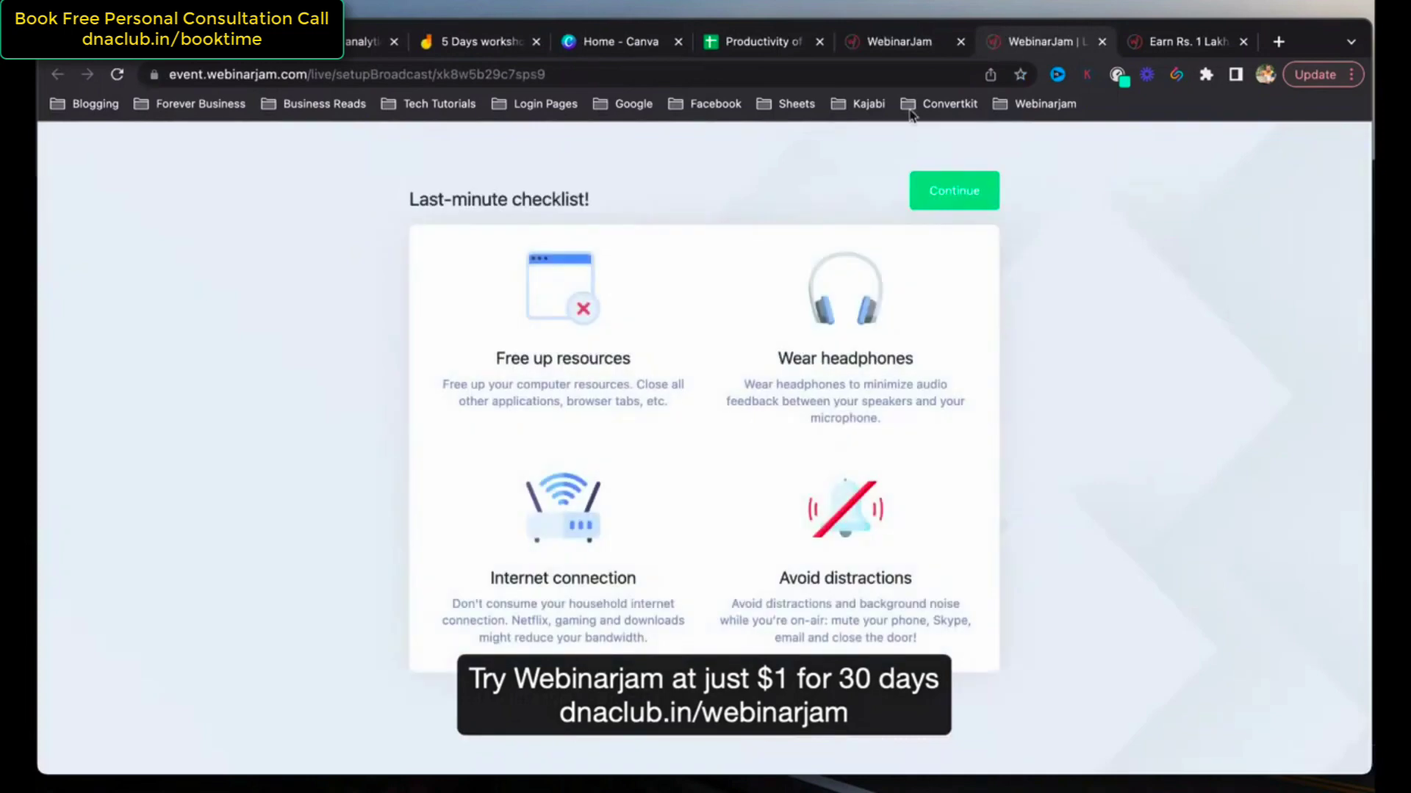
Continue past the last-minute checklist, confirm the video and audio test, and enter the live room.
click(964, 192)
click(942, 318)
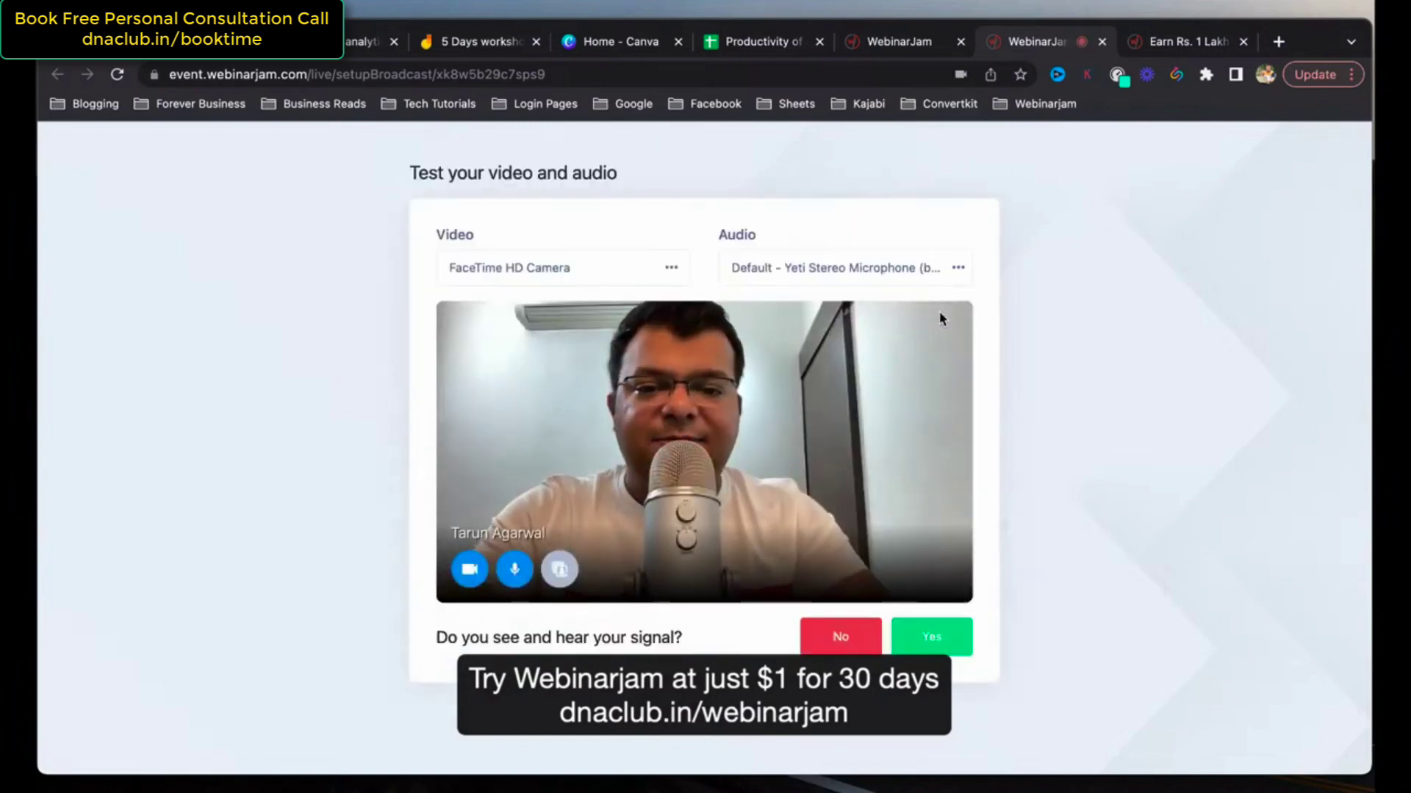
click(934, 638)
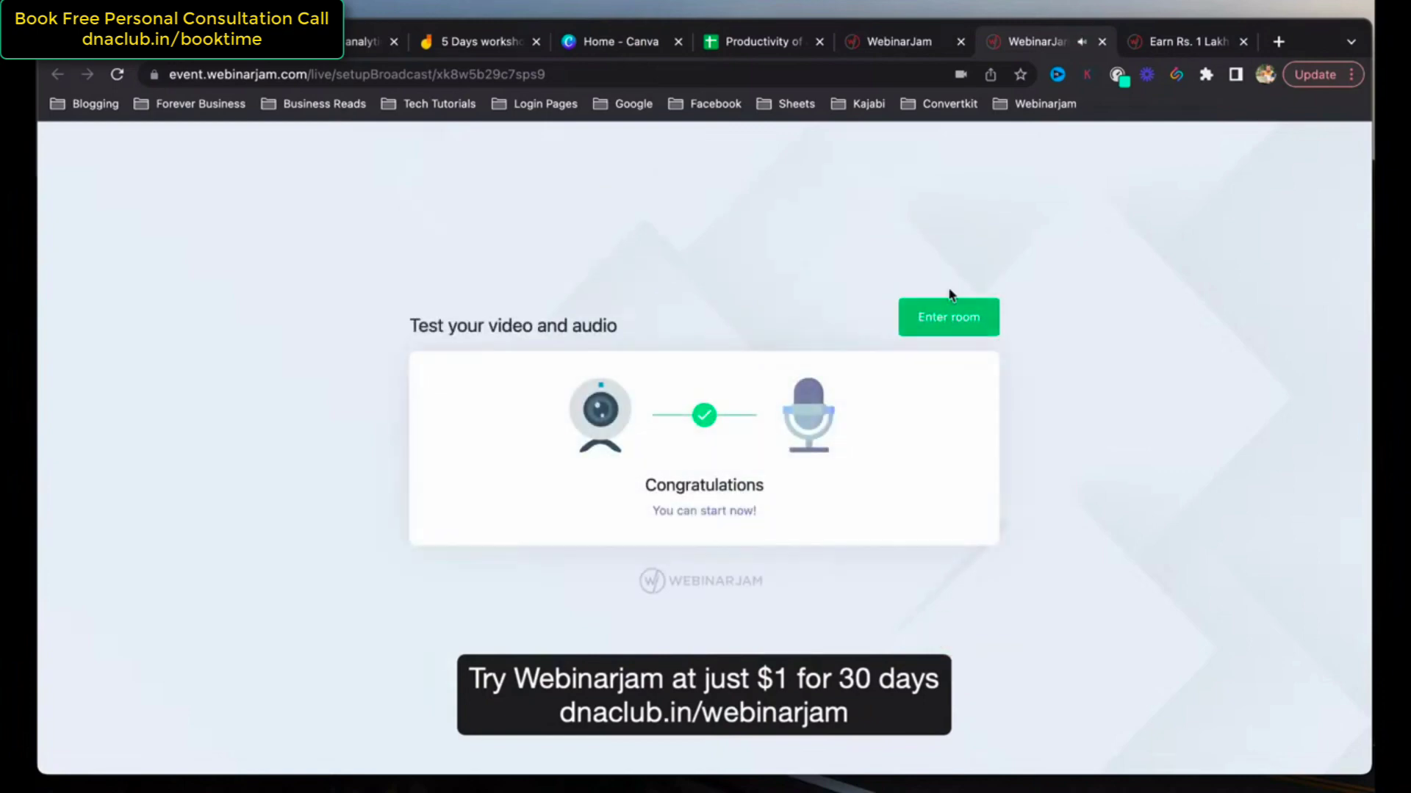
click(940, 317)
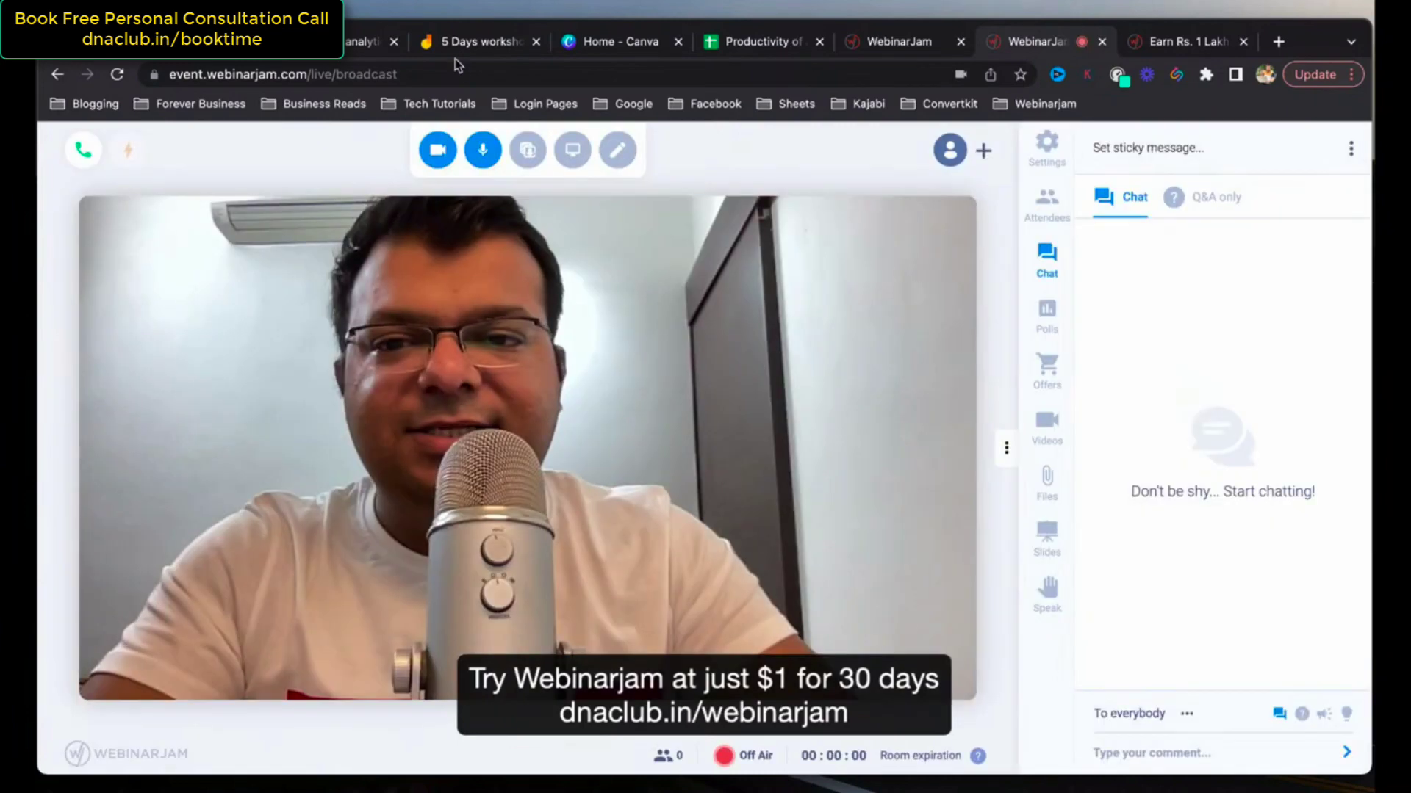
Mute the microphone in the live room and switch the camera off and back on.
click(483, 152)
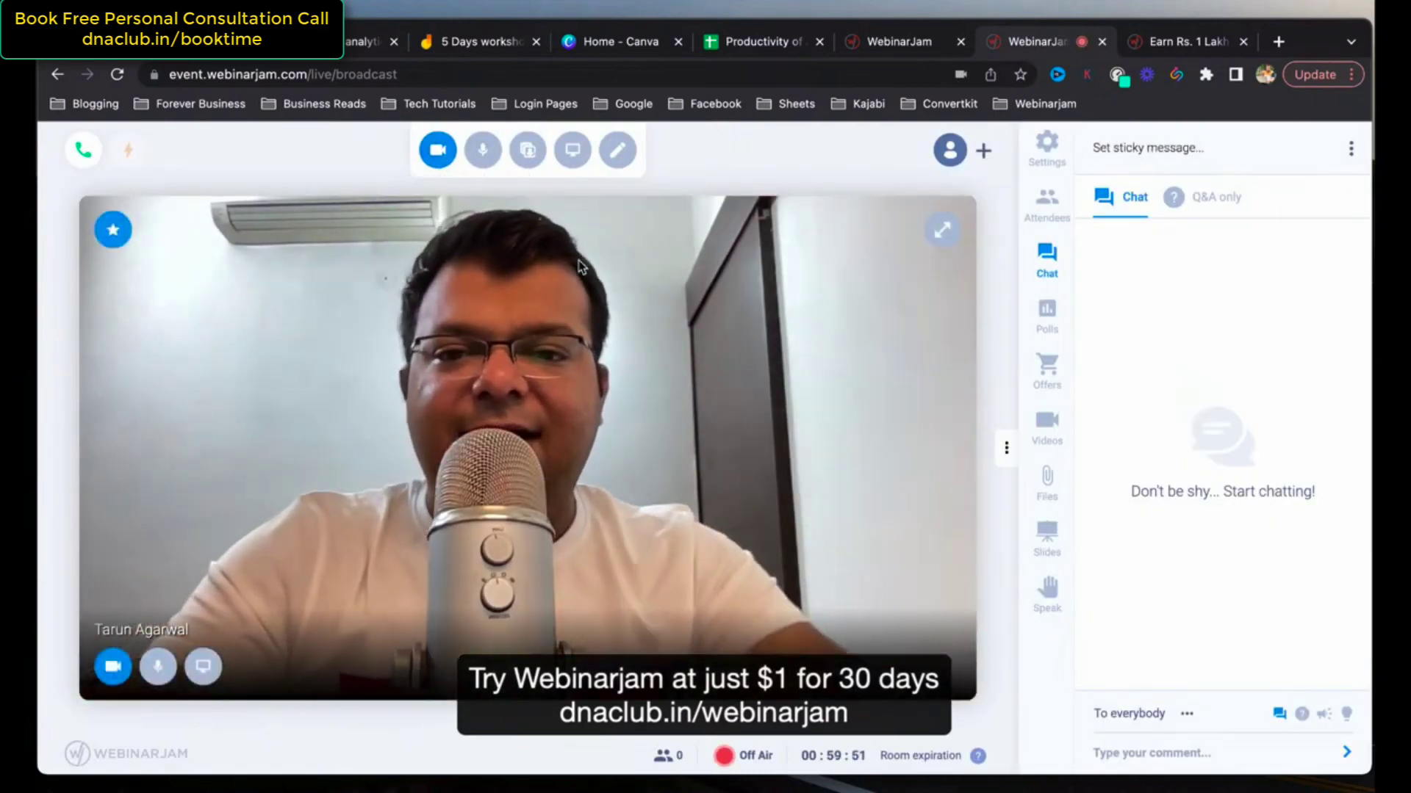
click(441, 154)
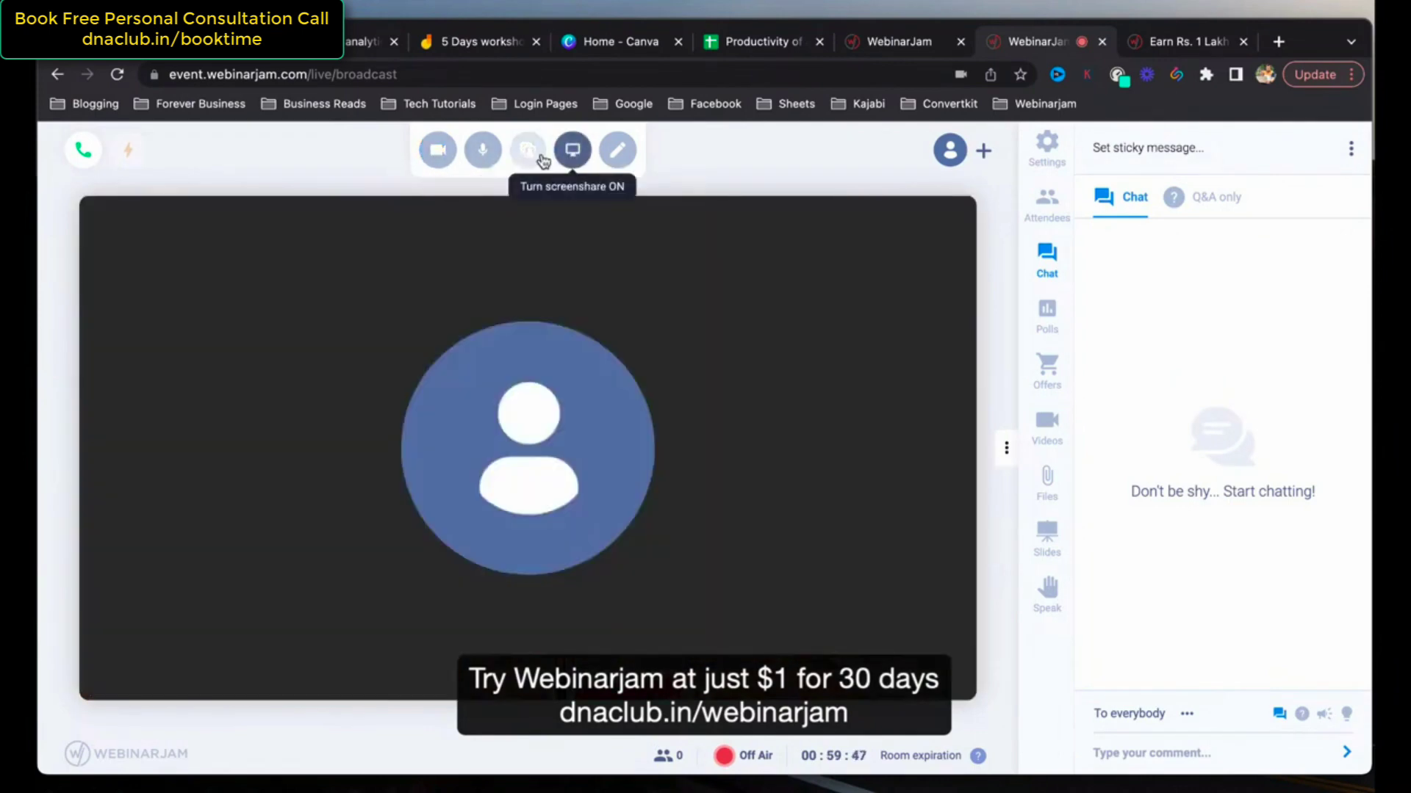
click(440, 153)
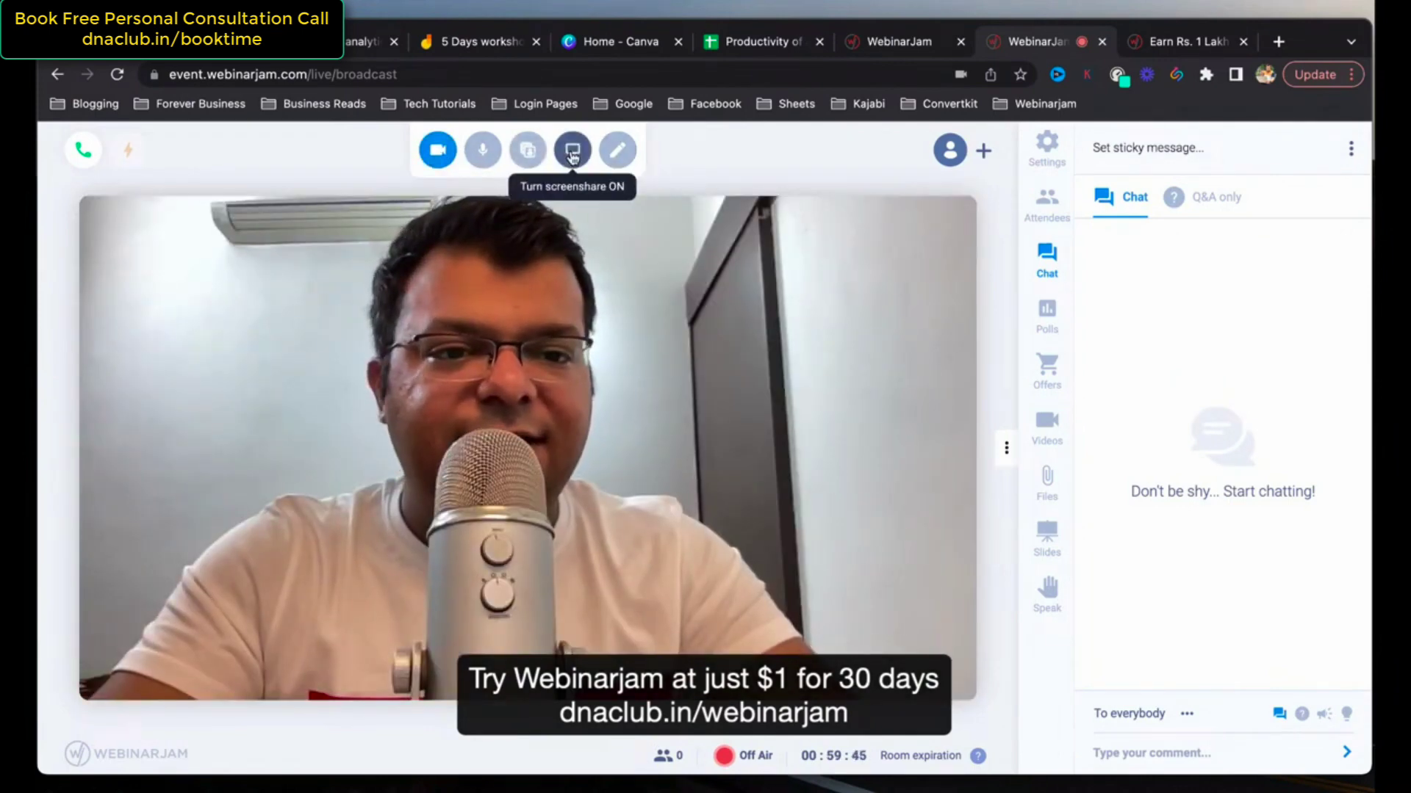
Set the live room's chat setting to "All messages are public".
click(1049, 147)
click(1226, 206)
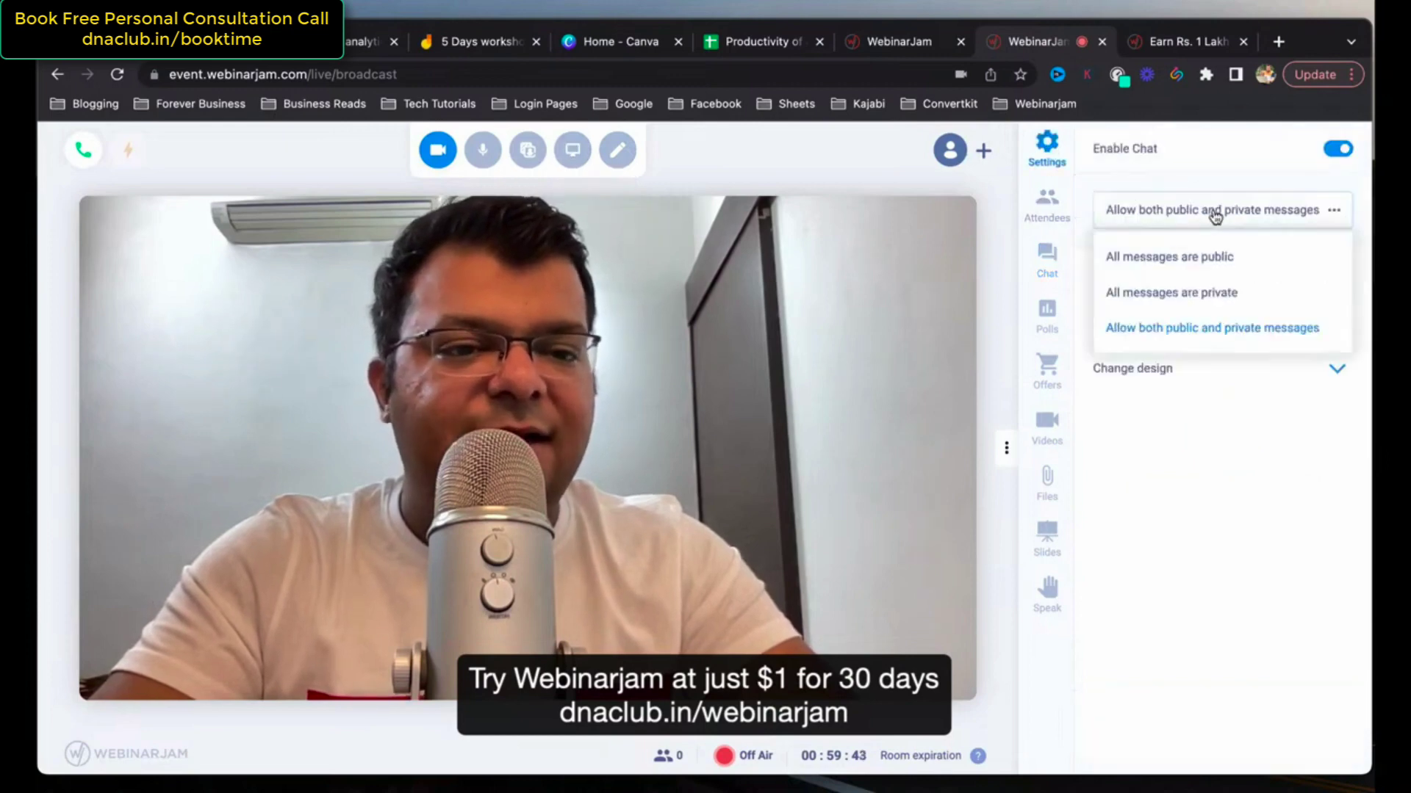
click(1204, 259)
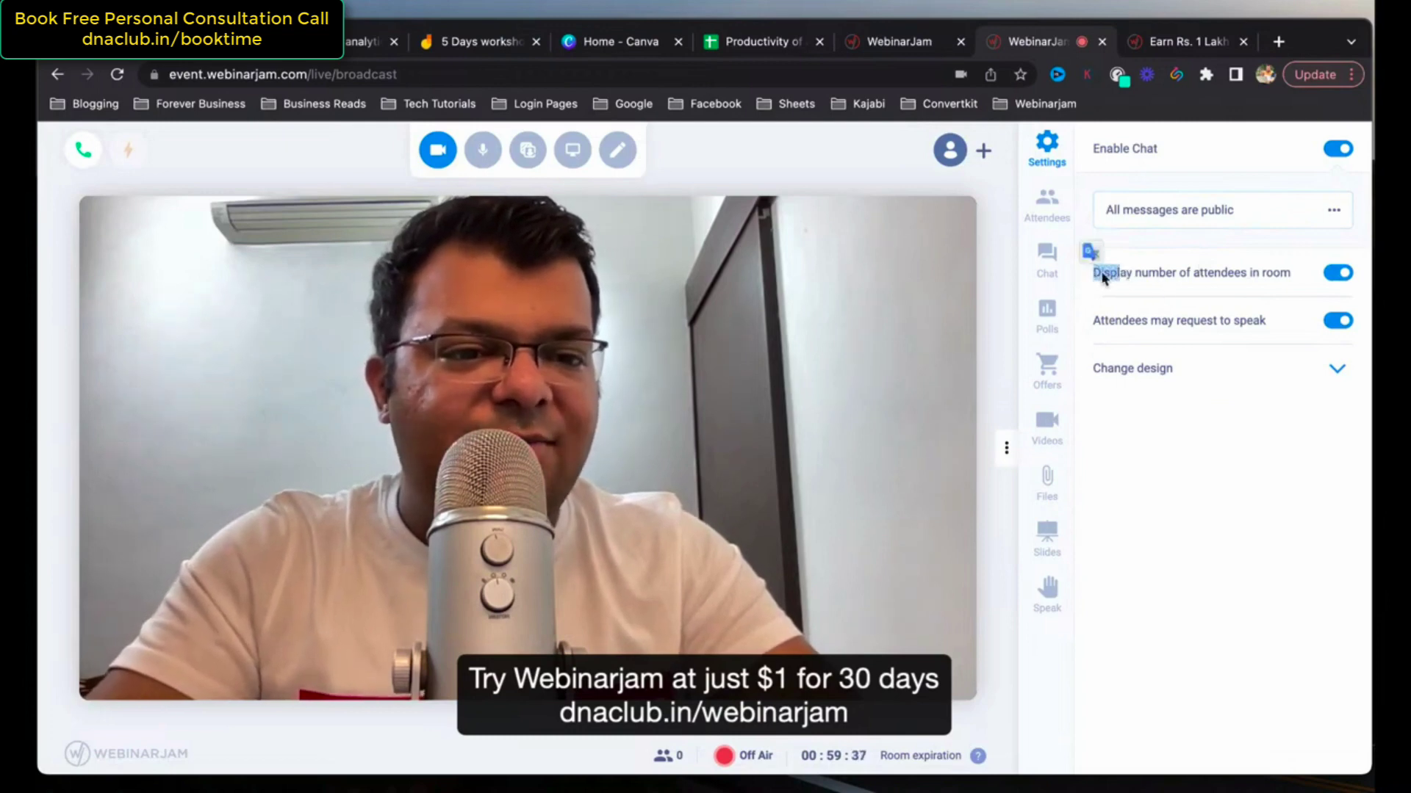
Turn off displaying the number of attendees in the room and attendees' requests to speak.
drag(1186, 273, 1270, 280)
click(1170, 275)
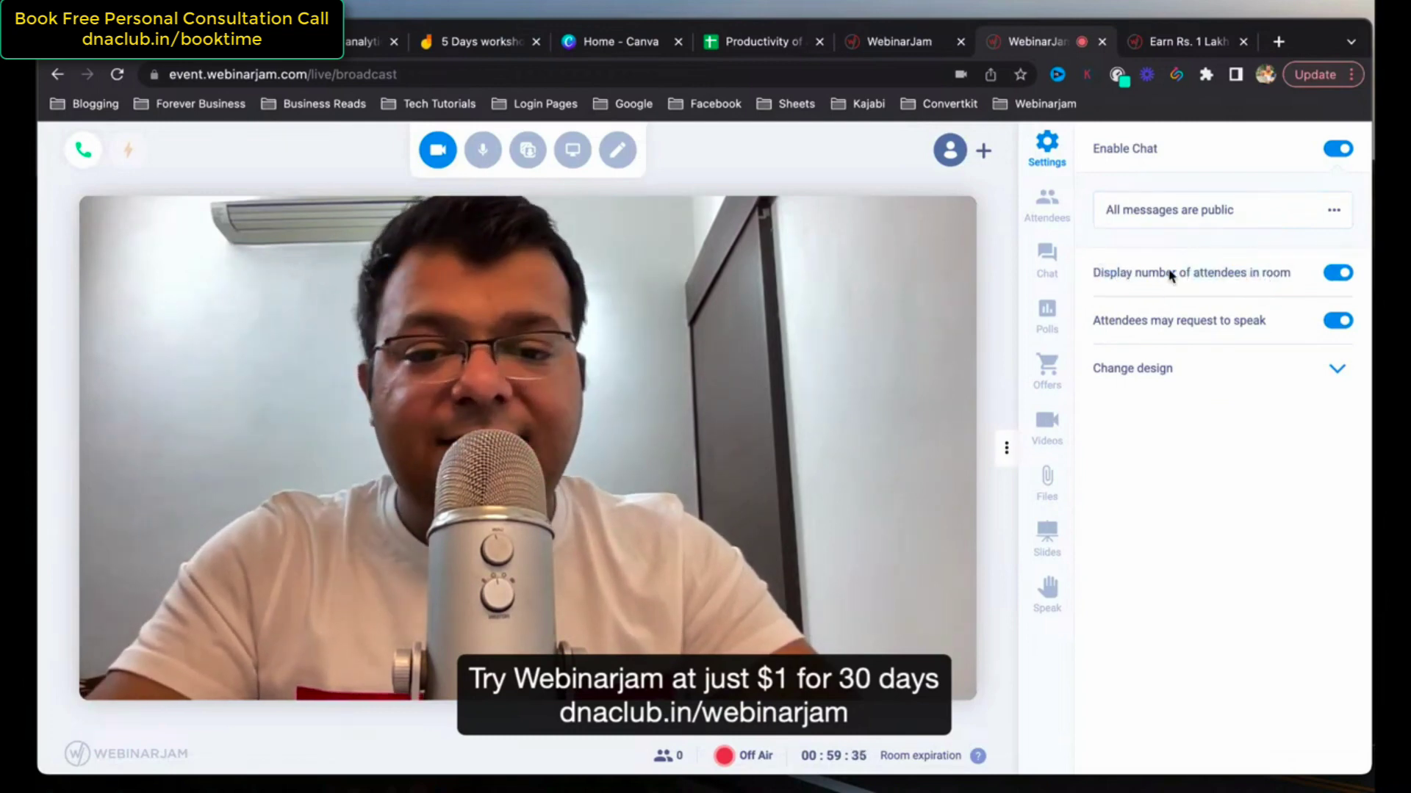
drag(1109, 278, 1249, 283)
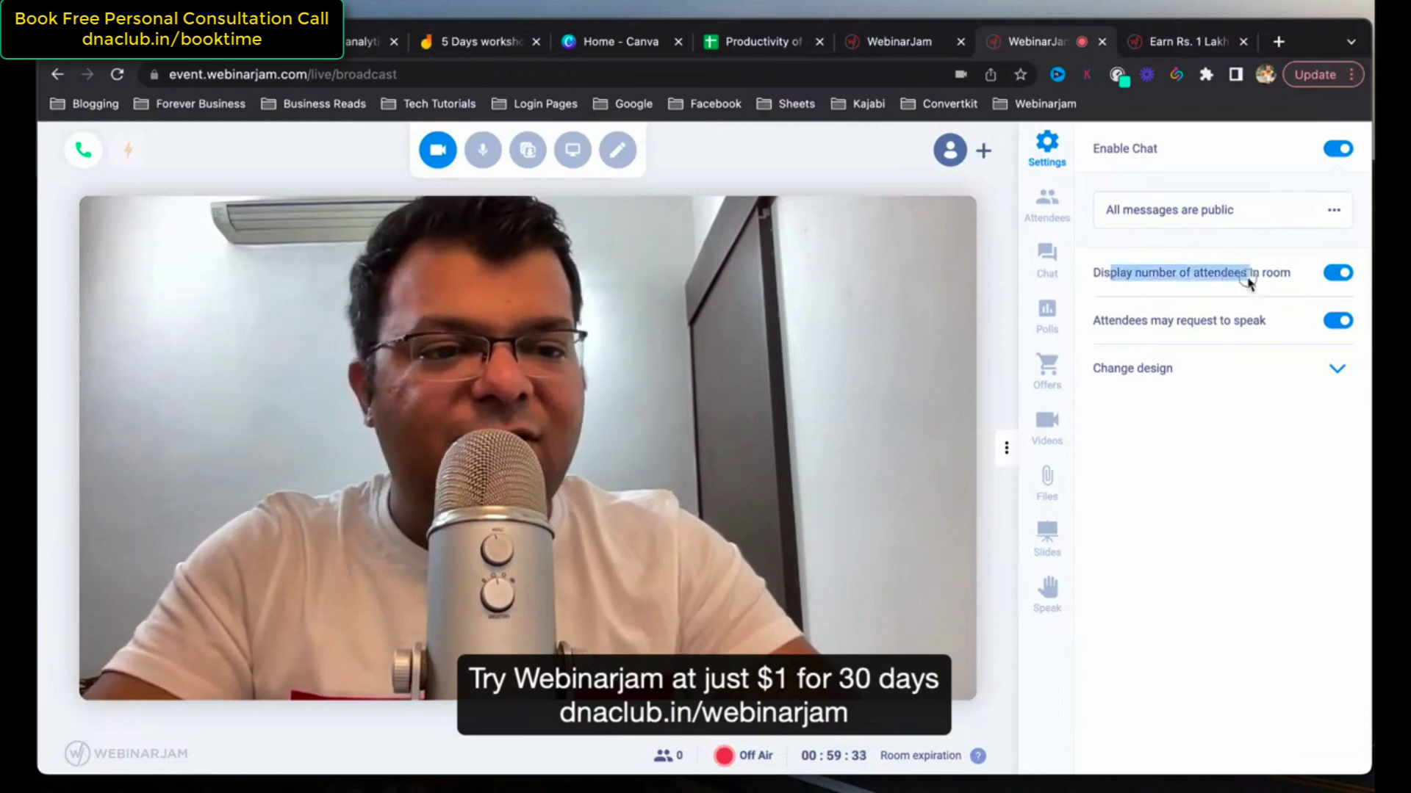
click(1277, 280)
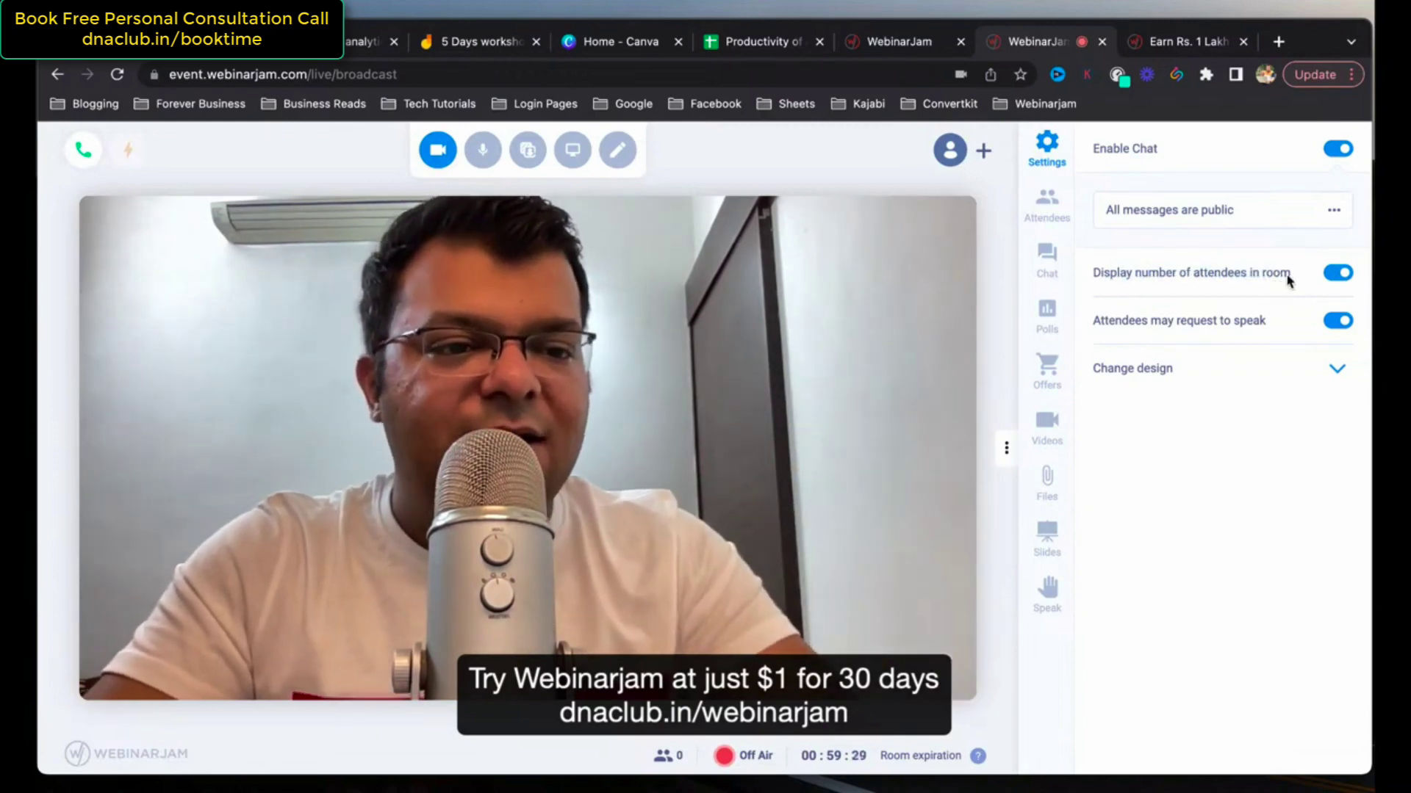
click(1338, 323)
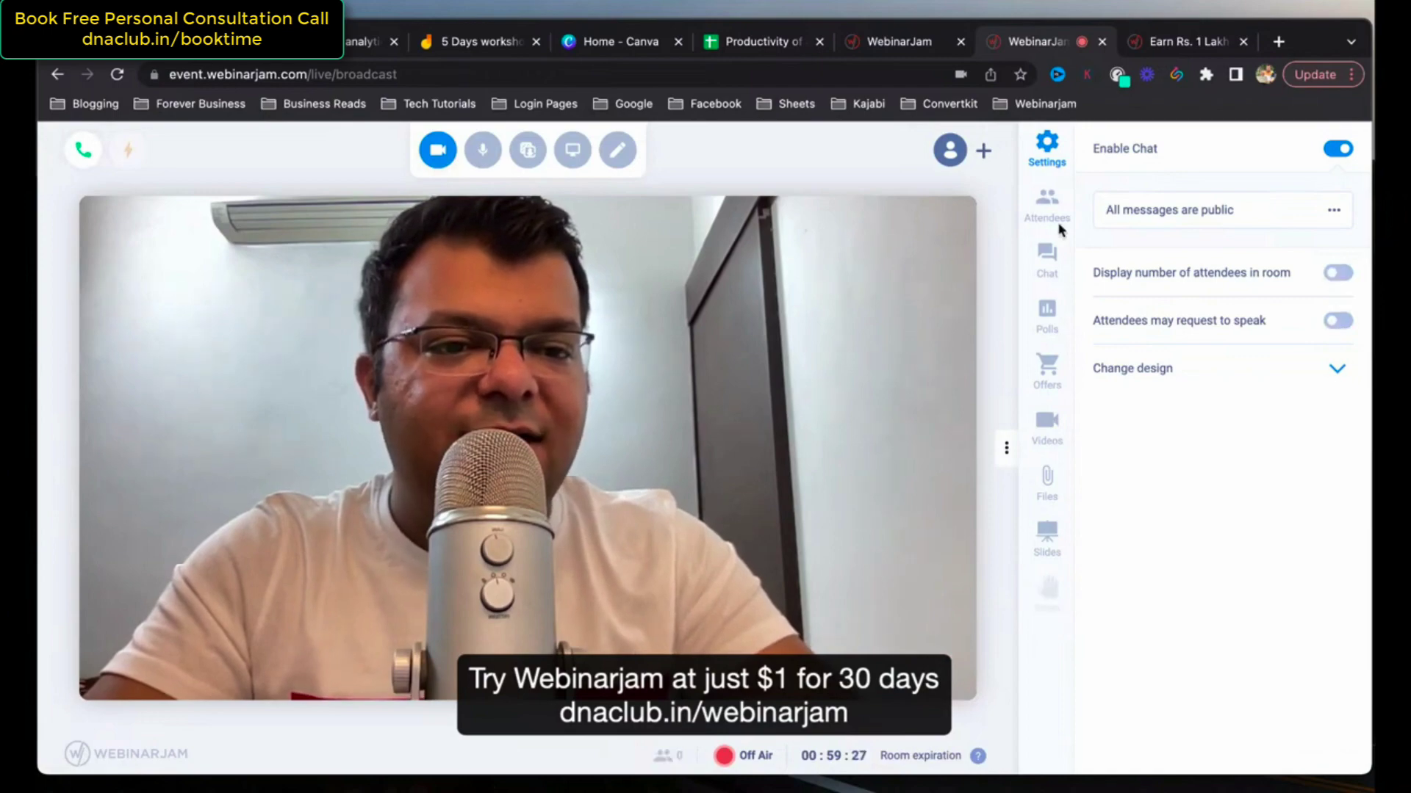
Look through the live room's attendees, chat and polls sections.
click(1047, 213)
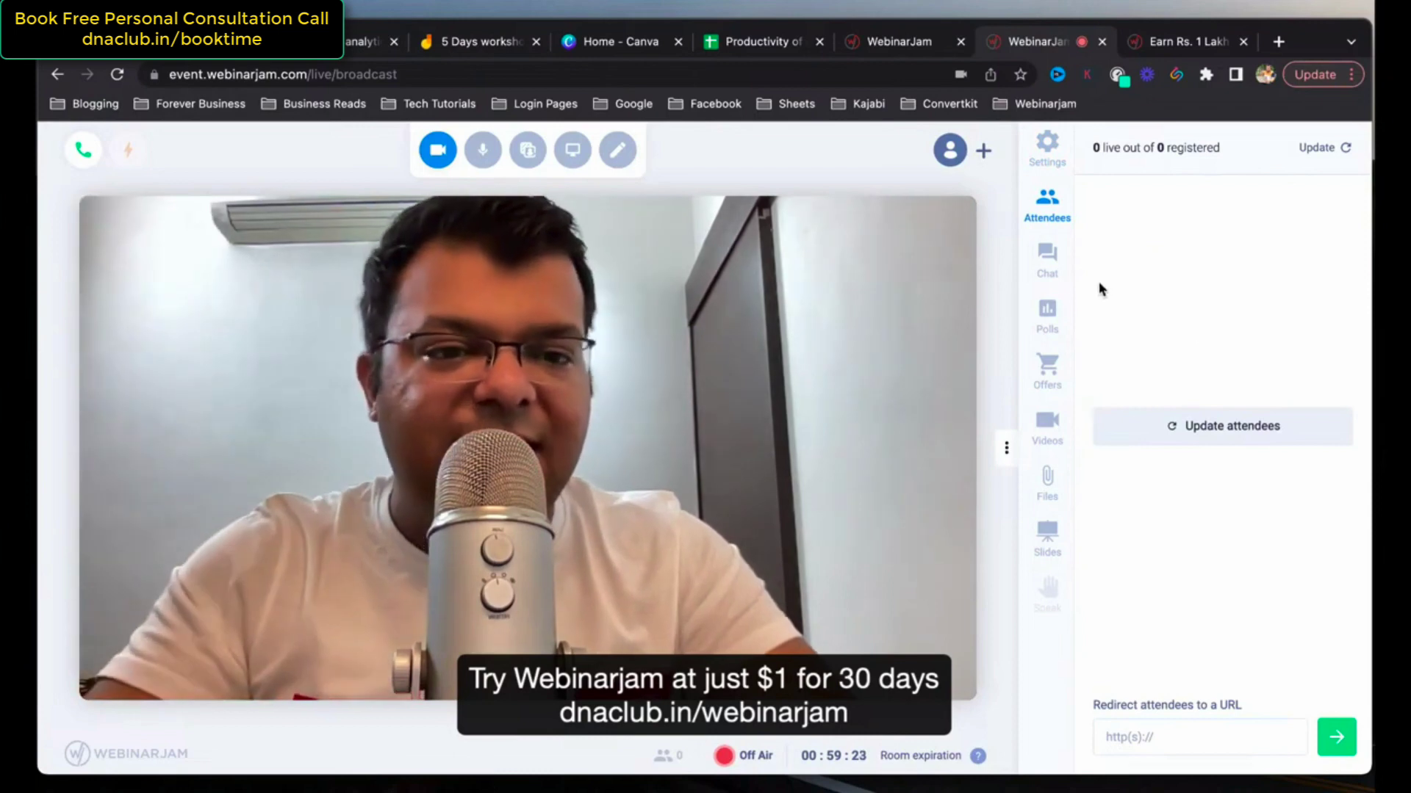
click(1052, 266)
click(1051, 323)
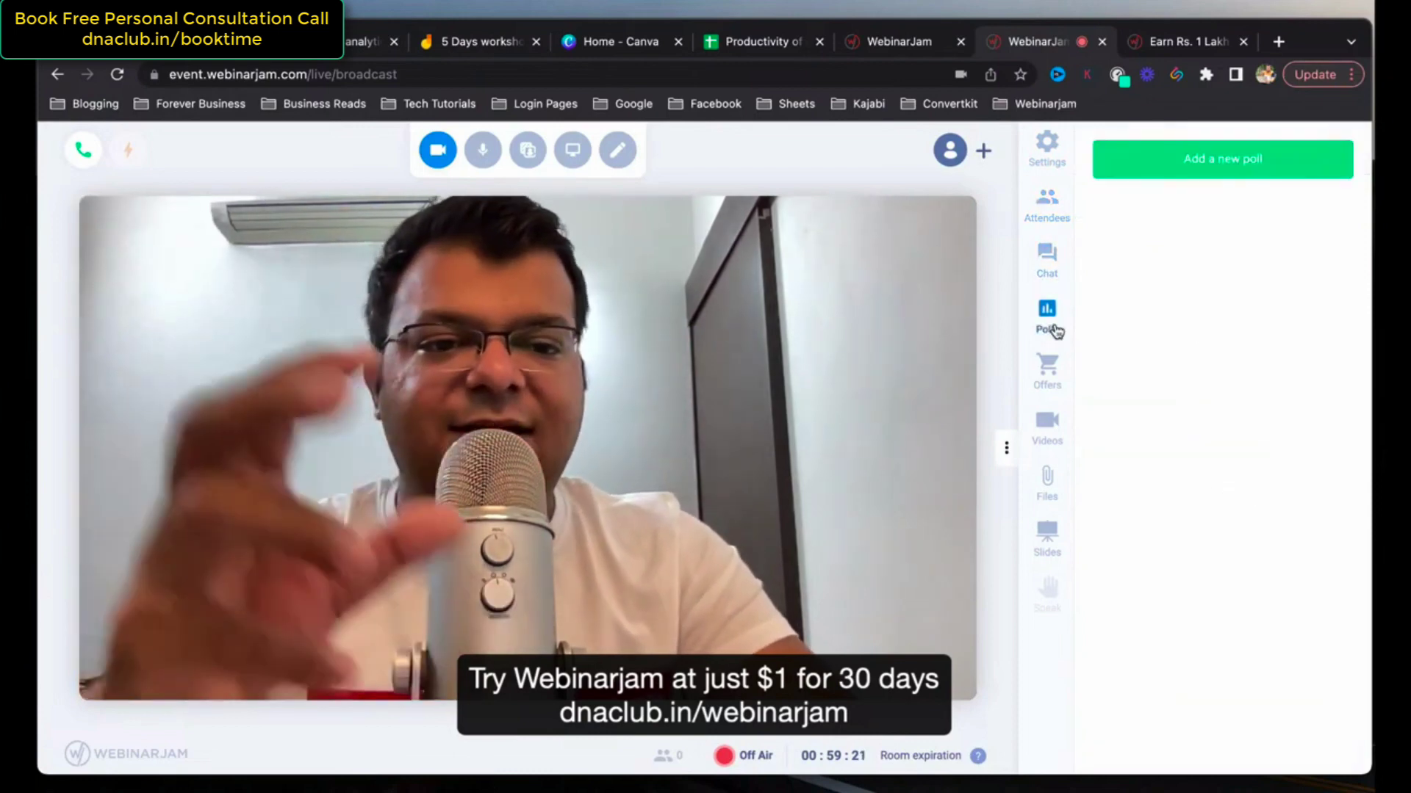
Look at the live room's offers and videos sections.
click(1053, 369)
click(1053, 432)
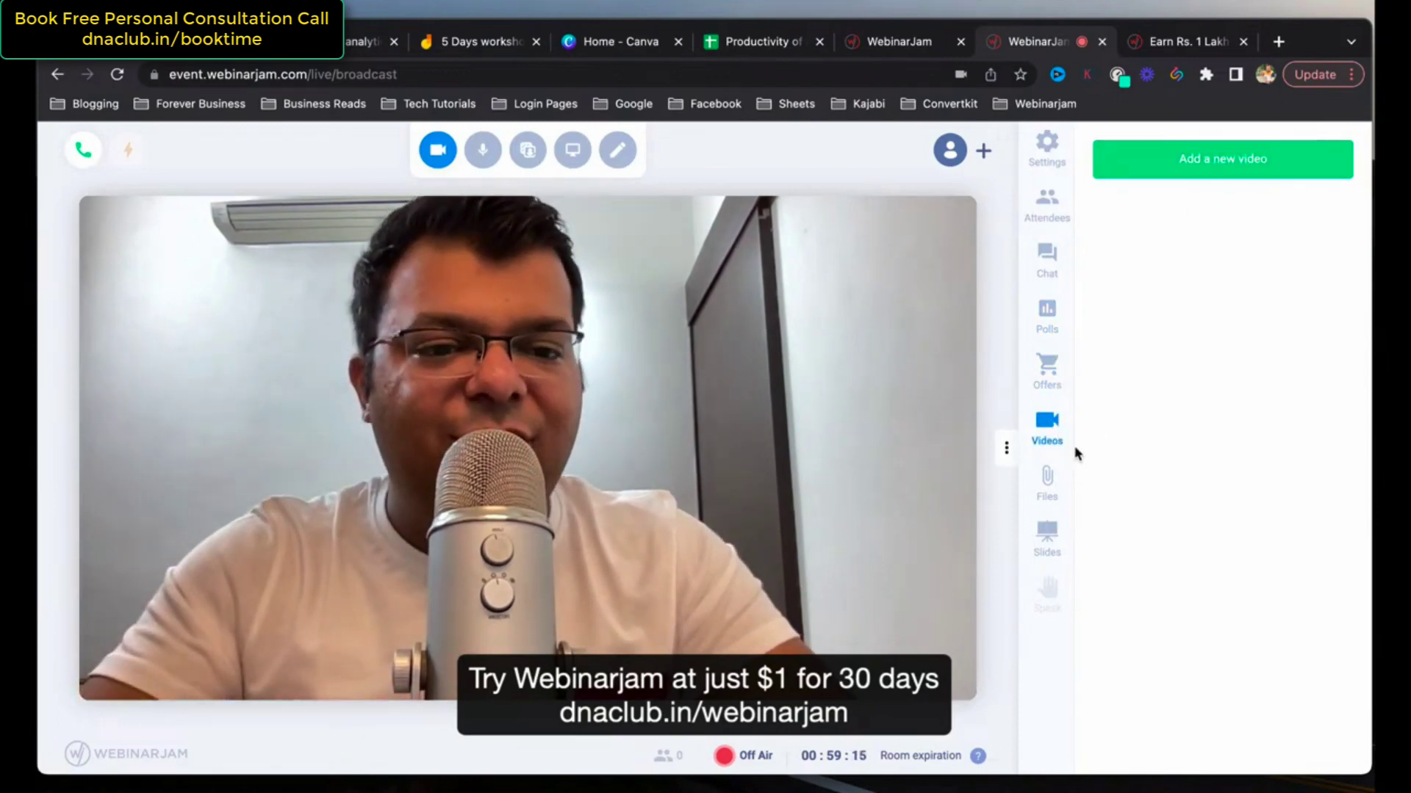
Try sharing the "Automation 5 days..." window in the live room.
click(572, 150)
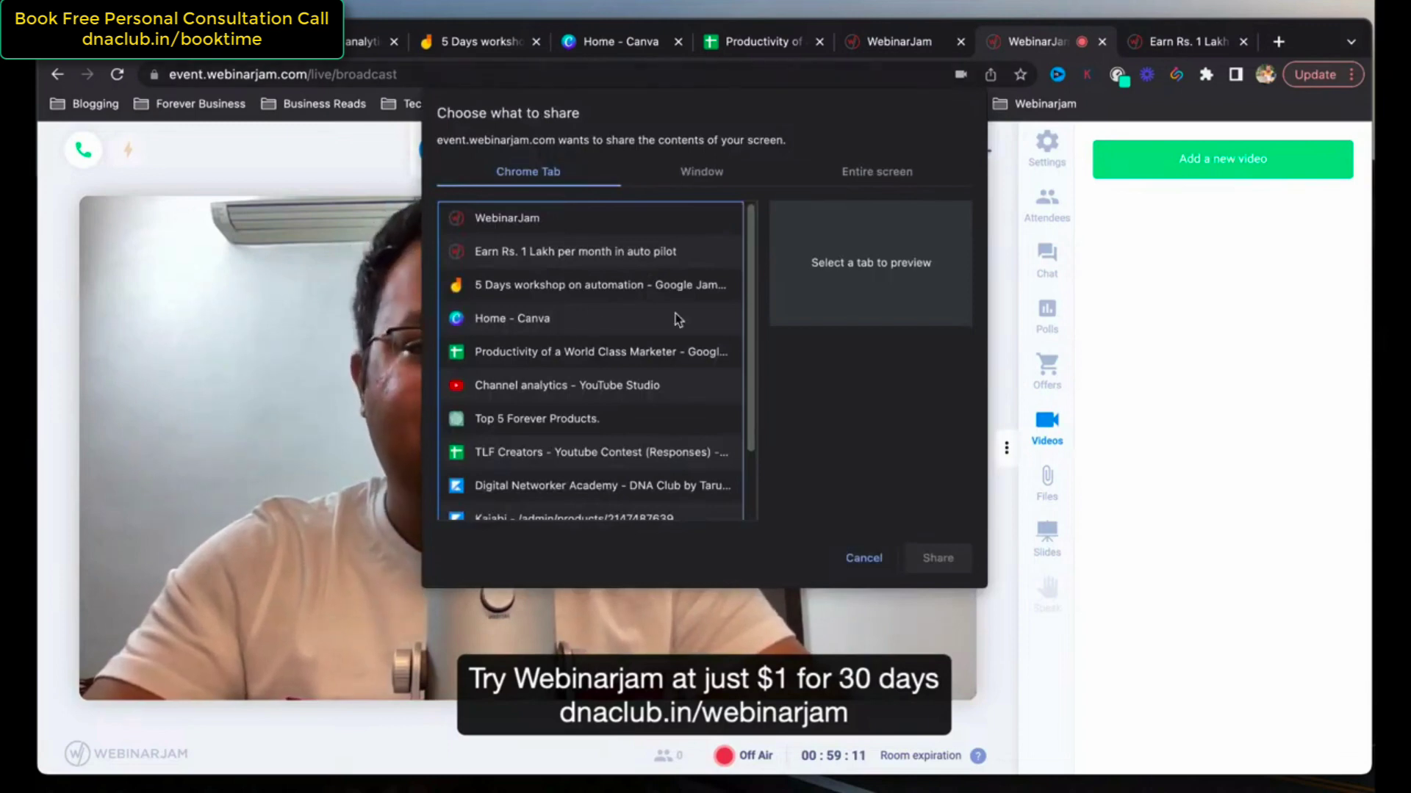
scroll(597, 350, down, 2)
scroll(610, 331, up, 2)
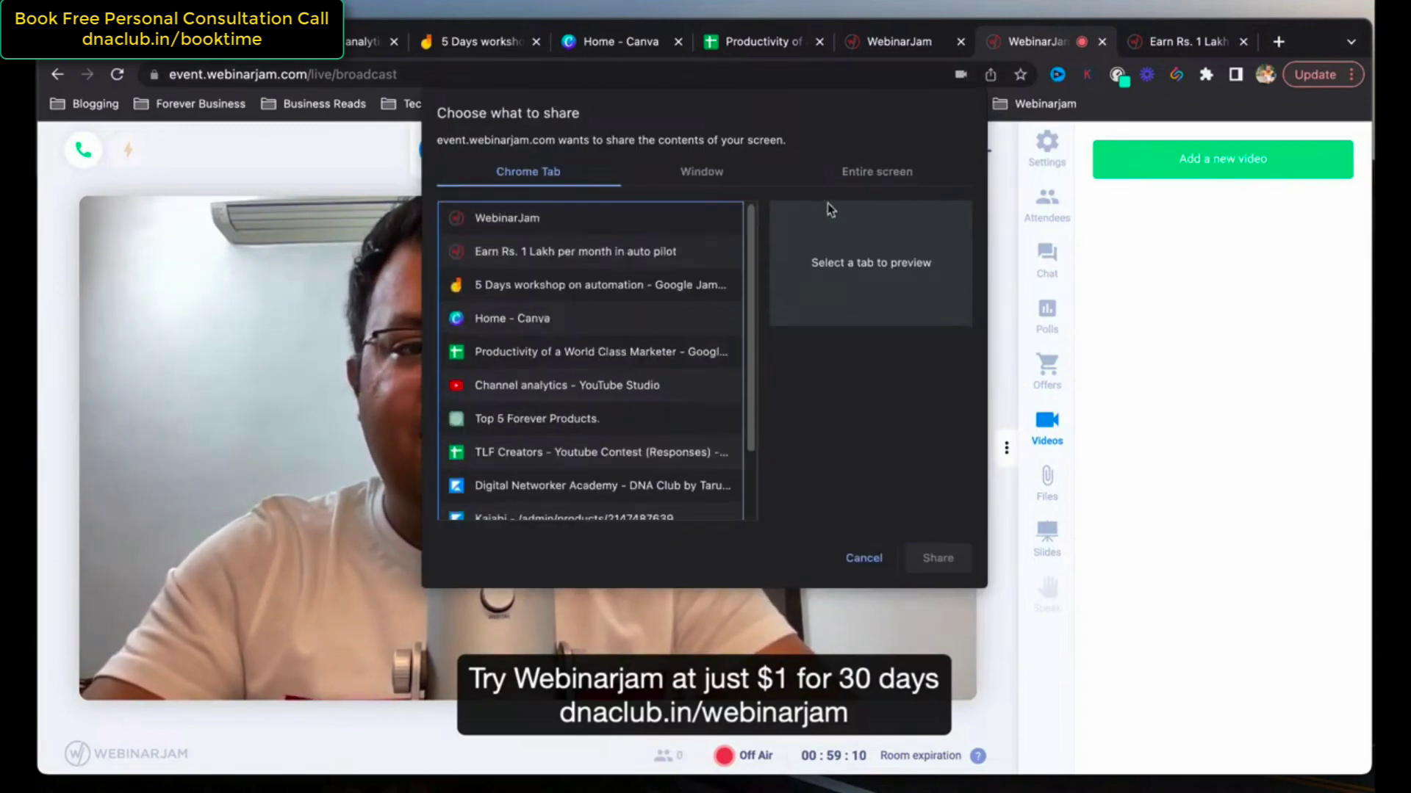
click(698, 174)
click(667, 374)
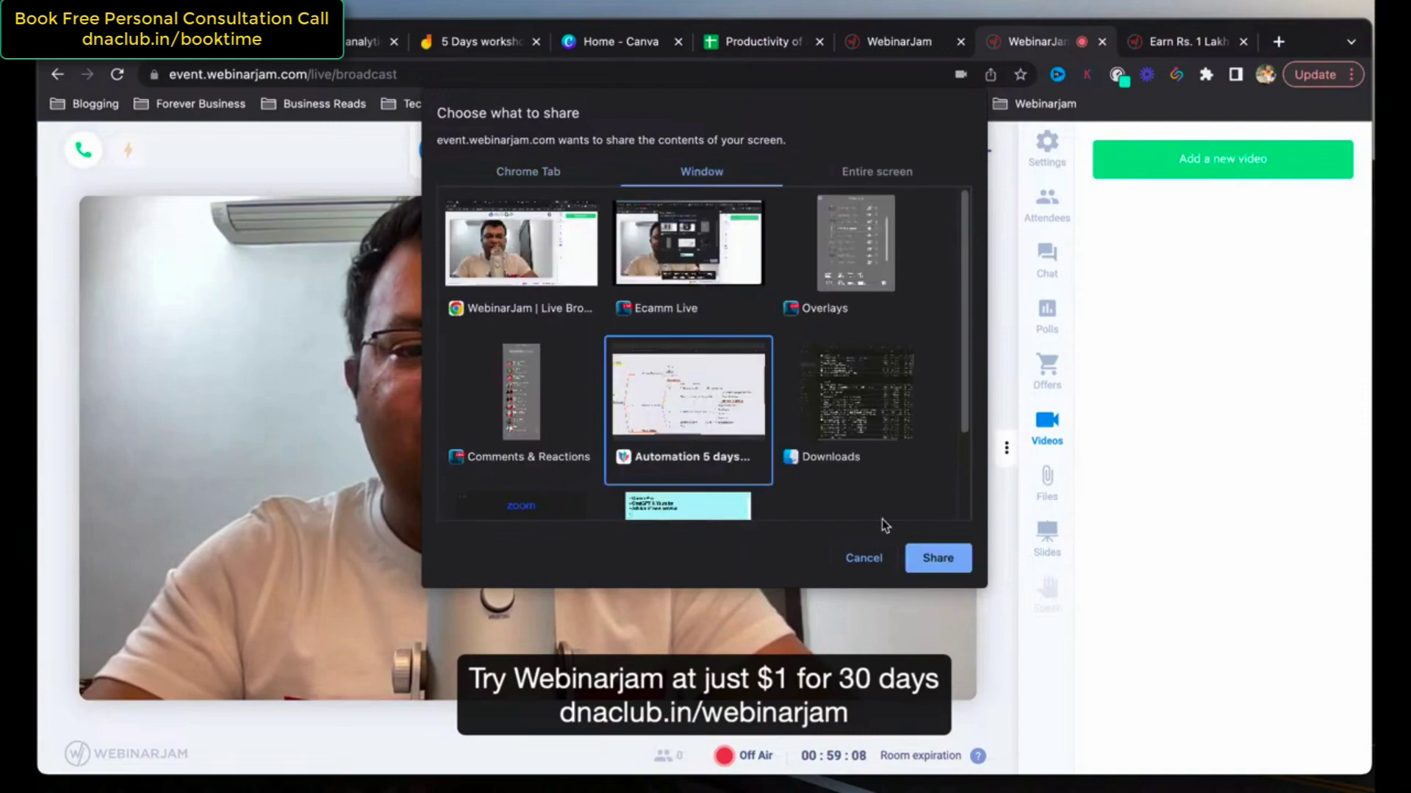
click(939, 560)
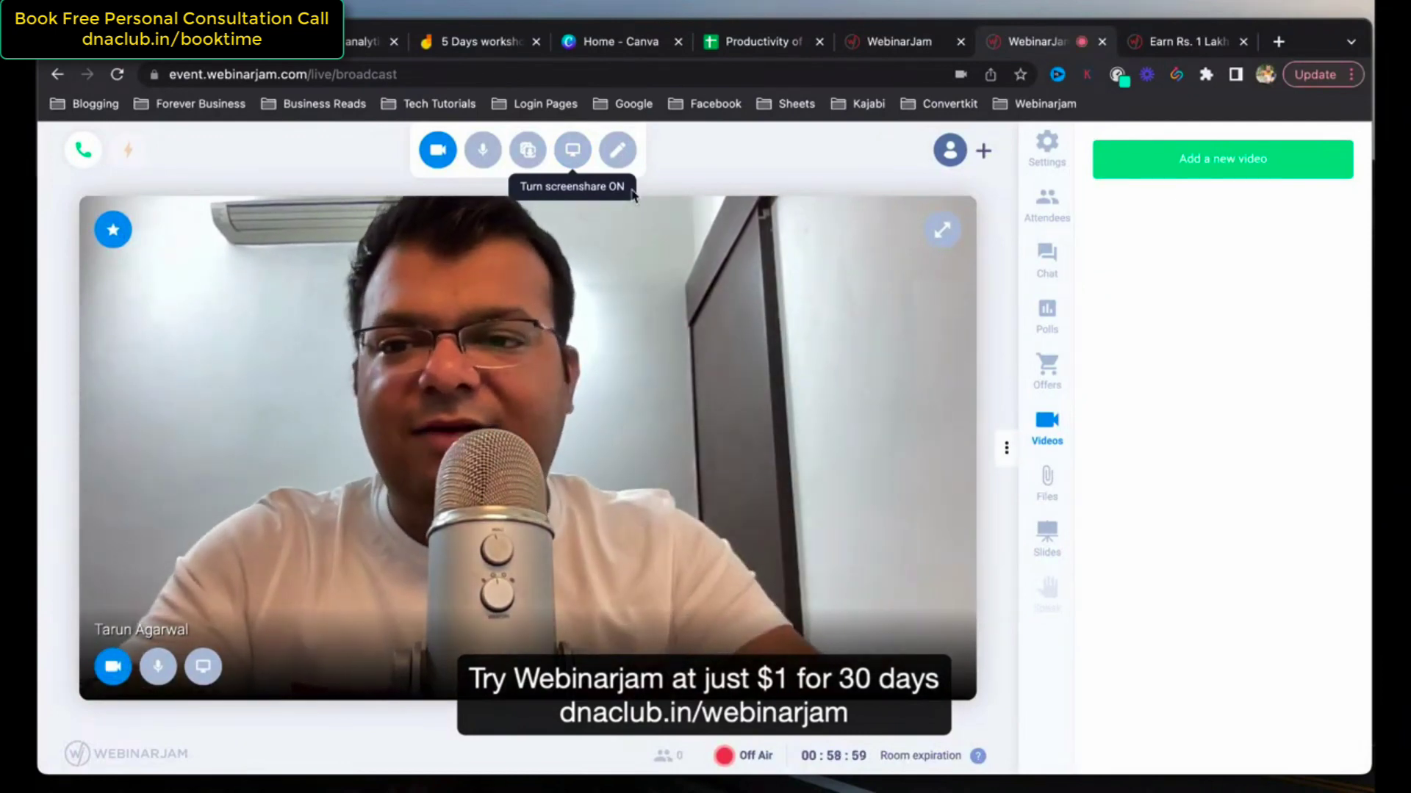
View the start-event option, then close the live room and the webinar's links to return to the webinars list.
click(84, 153)
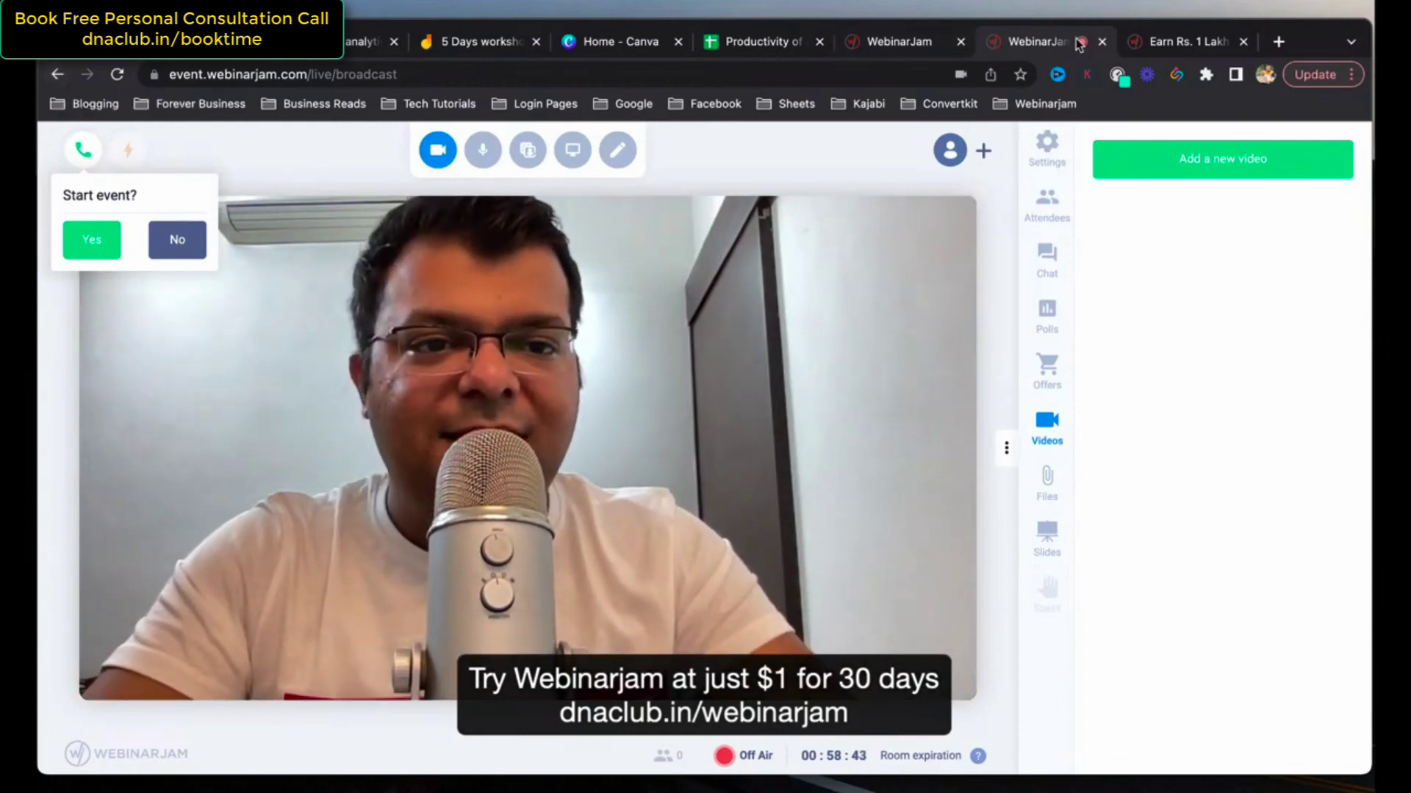
click(1103, 42)
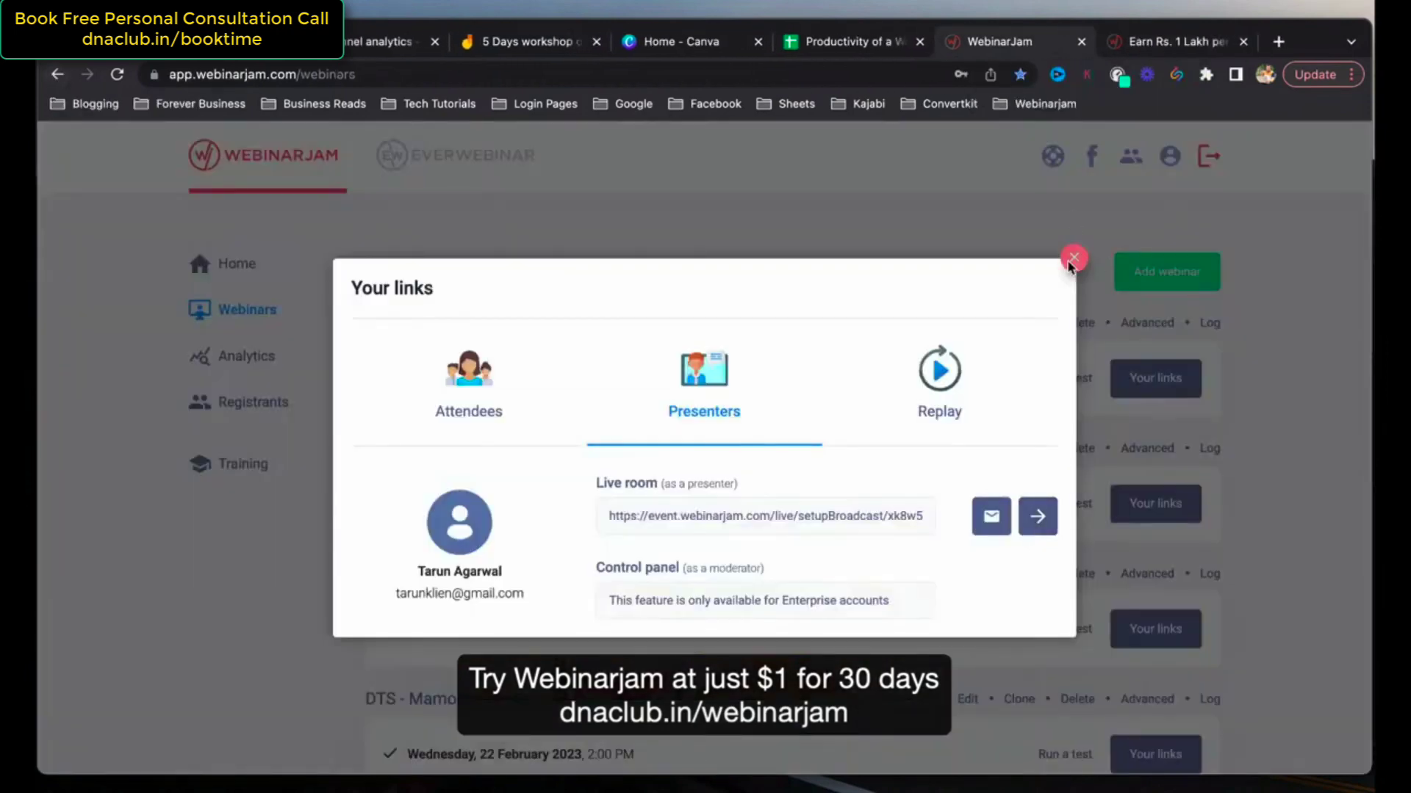
click(1286, 301)
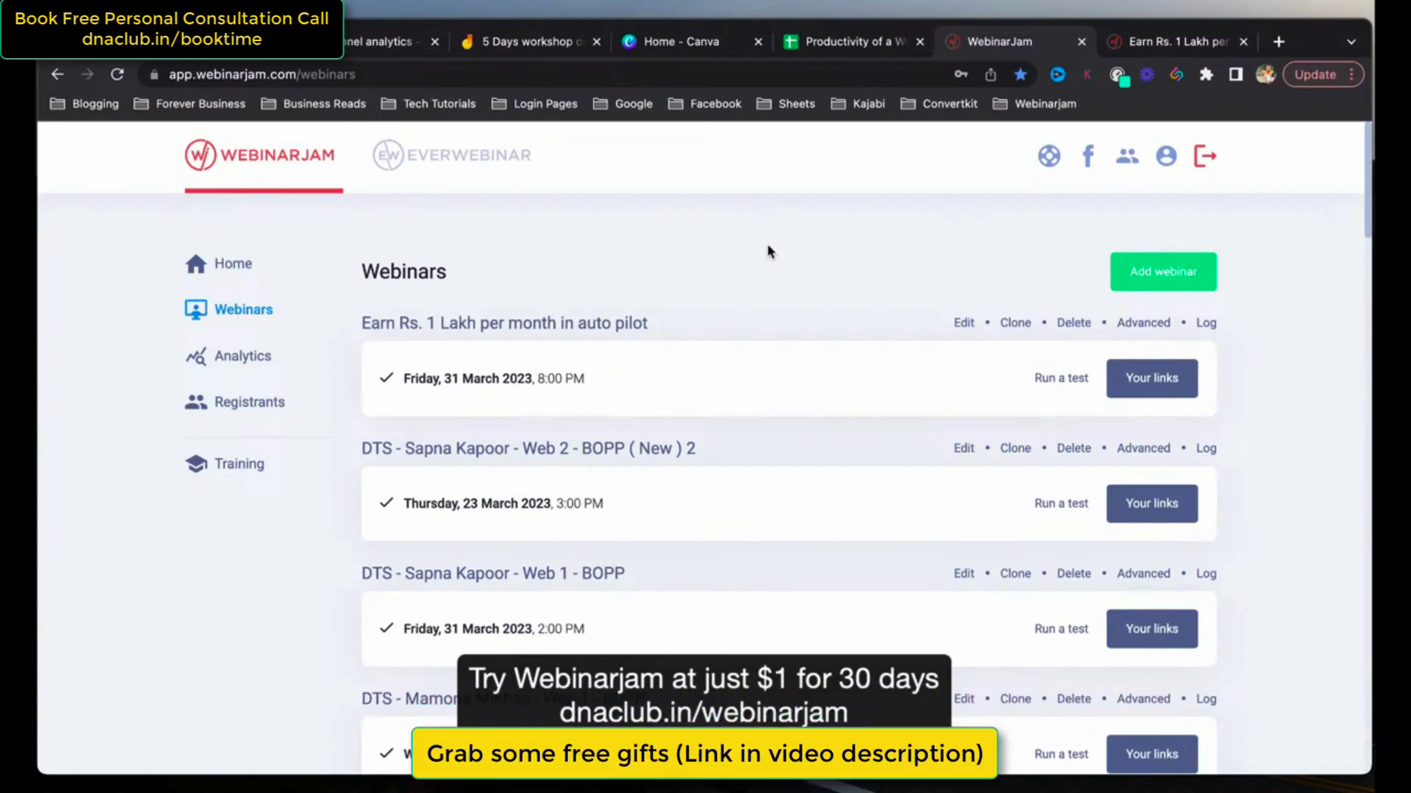
Create a new EverWebinar webinar and choose a previous WebinarJam live session as its source video.
click(459, 171)
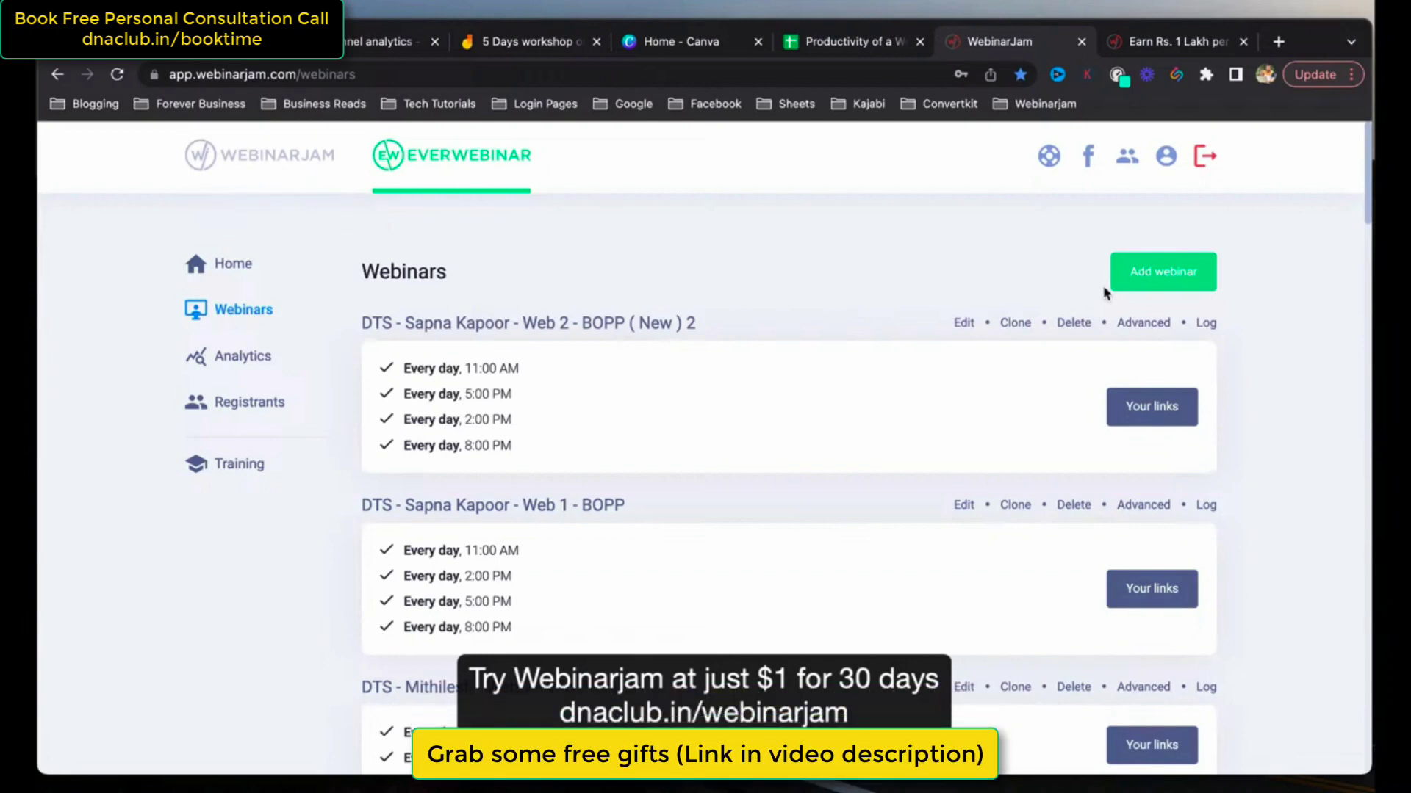
click(1176, 282)
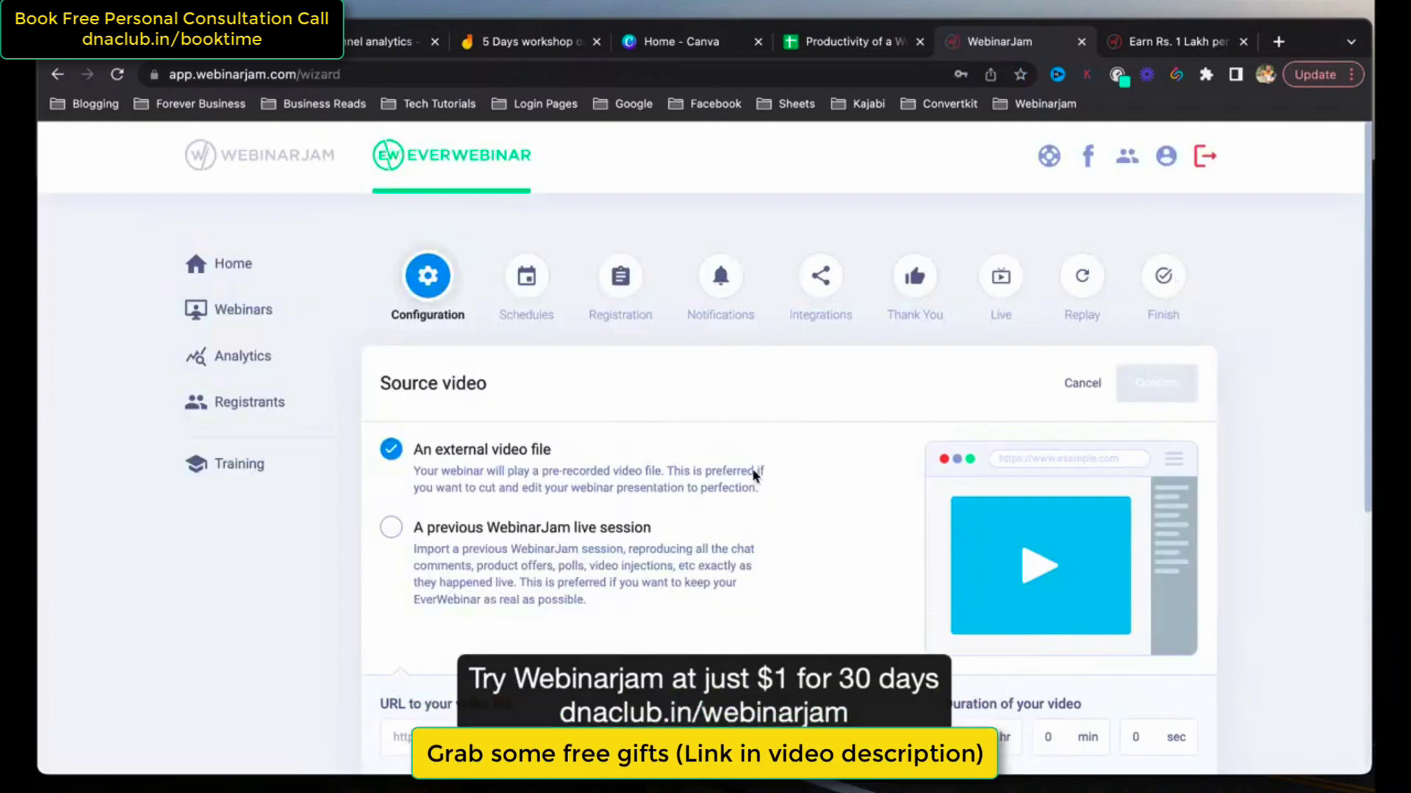
scroll(755, 476, down, 3)
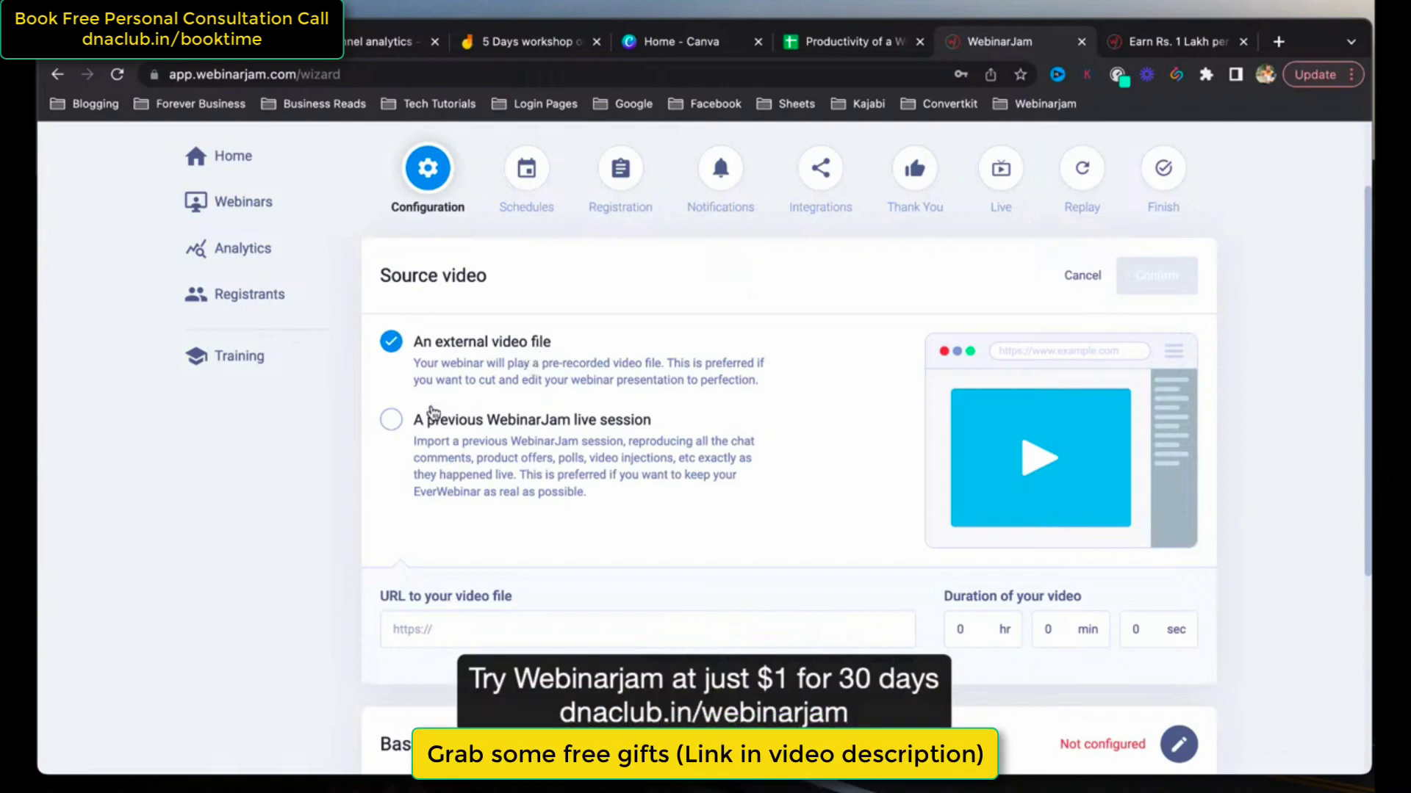
click(393, 426)
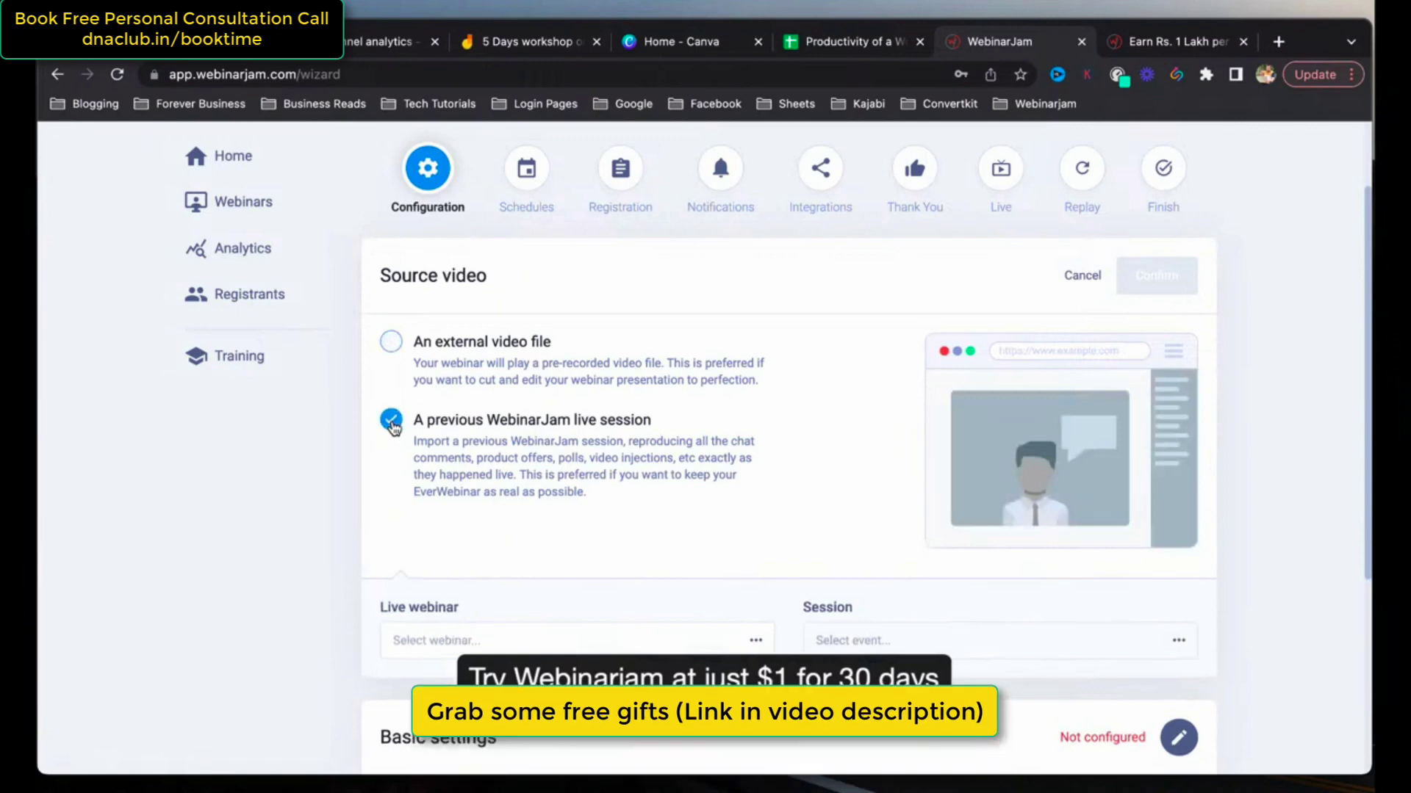
Set the source to "3 Secrets to Build MLM Business 100% Online w/o Paid Ads & Tools", session Thursday, 9 Jun 2022 at 08:00 PM, and confirm.
scroll(393, 426, down, 2)
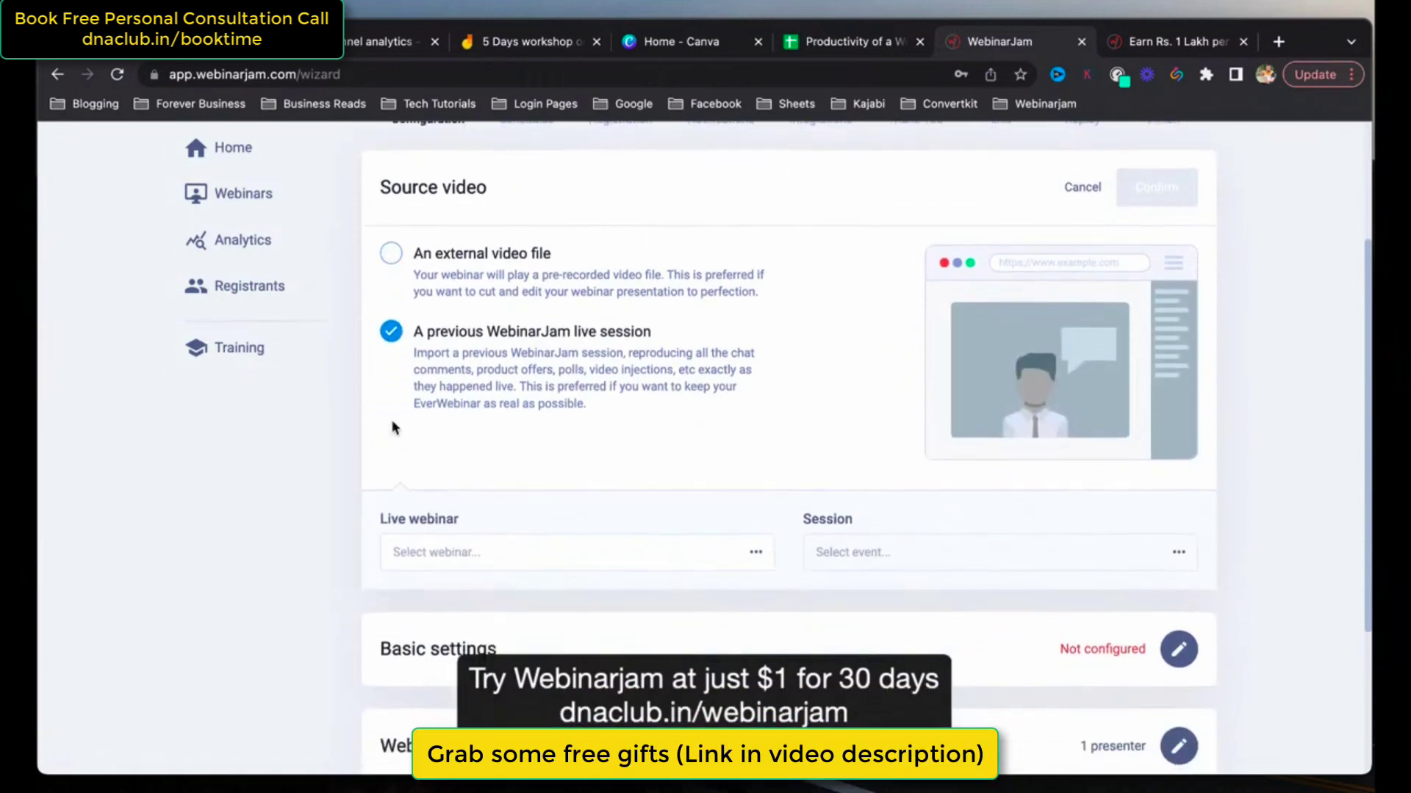
click(482, 566)
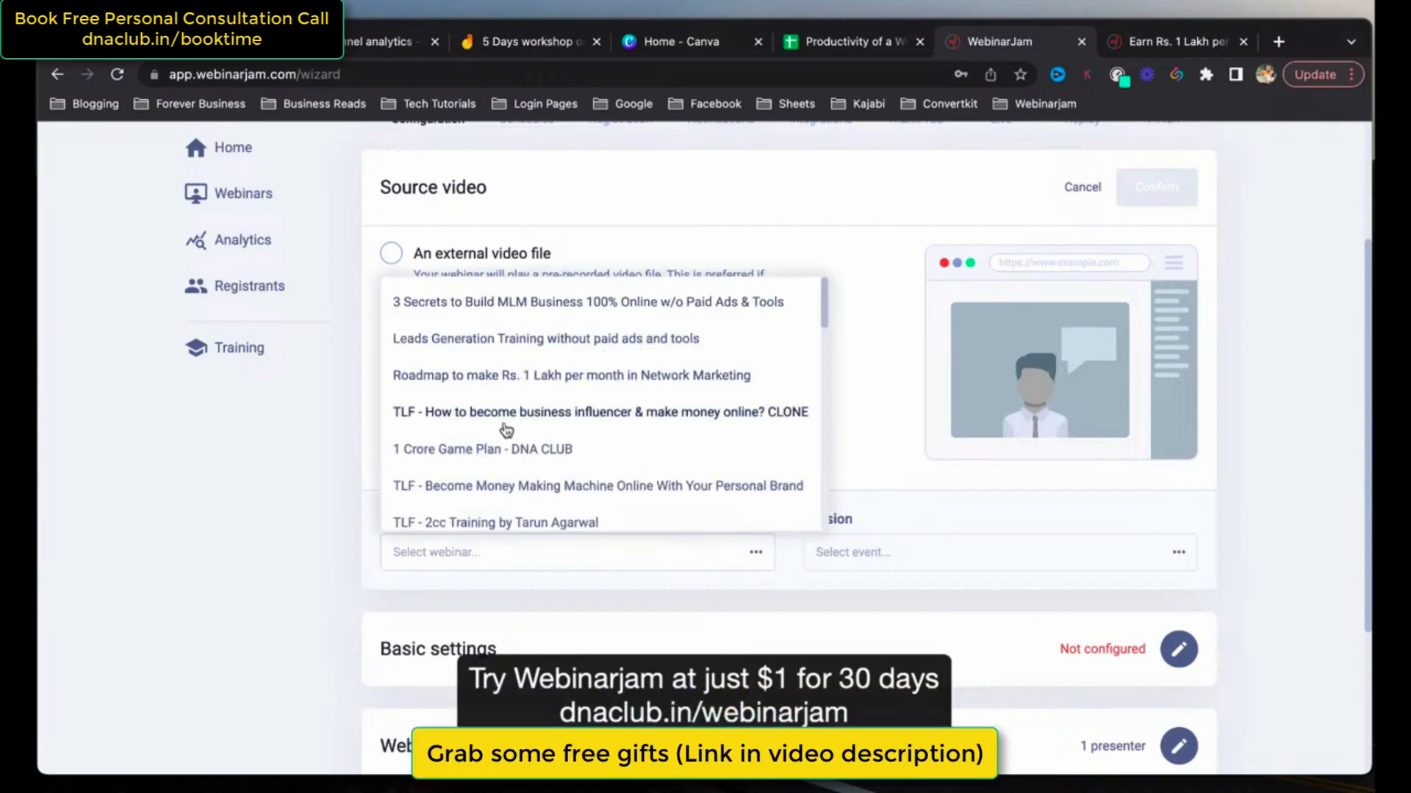
scroll(506, 430, down, 3)
scroll(506, 430, down, 5)
scroll(506, 430, up, 10)
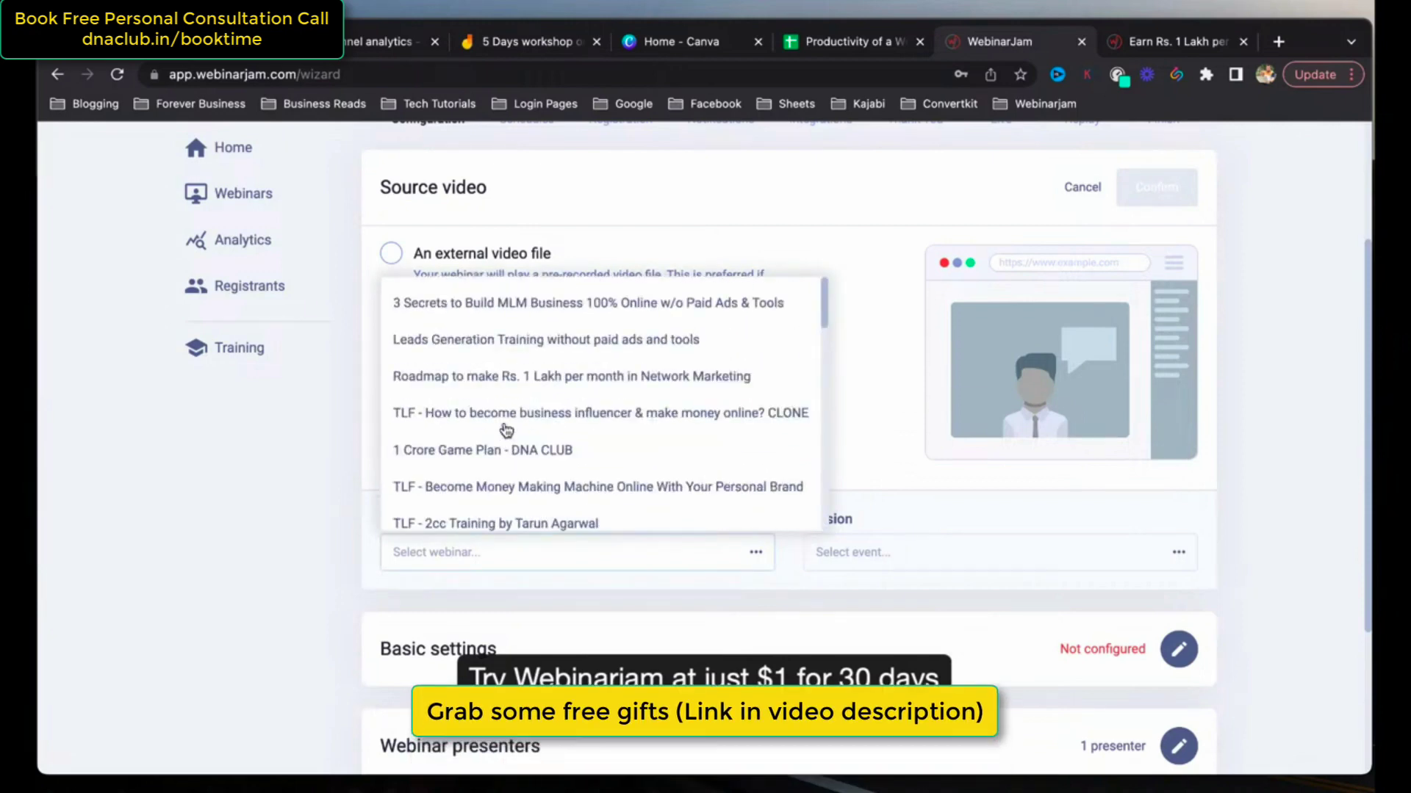
click(518, 304)
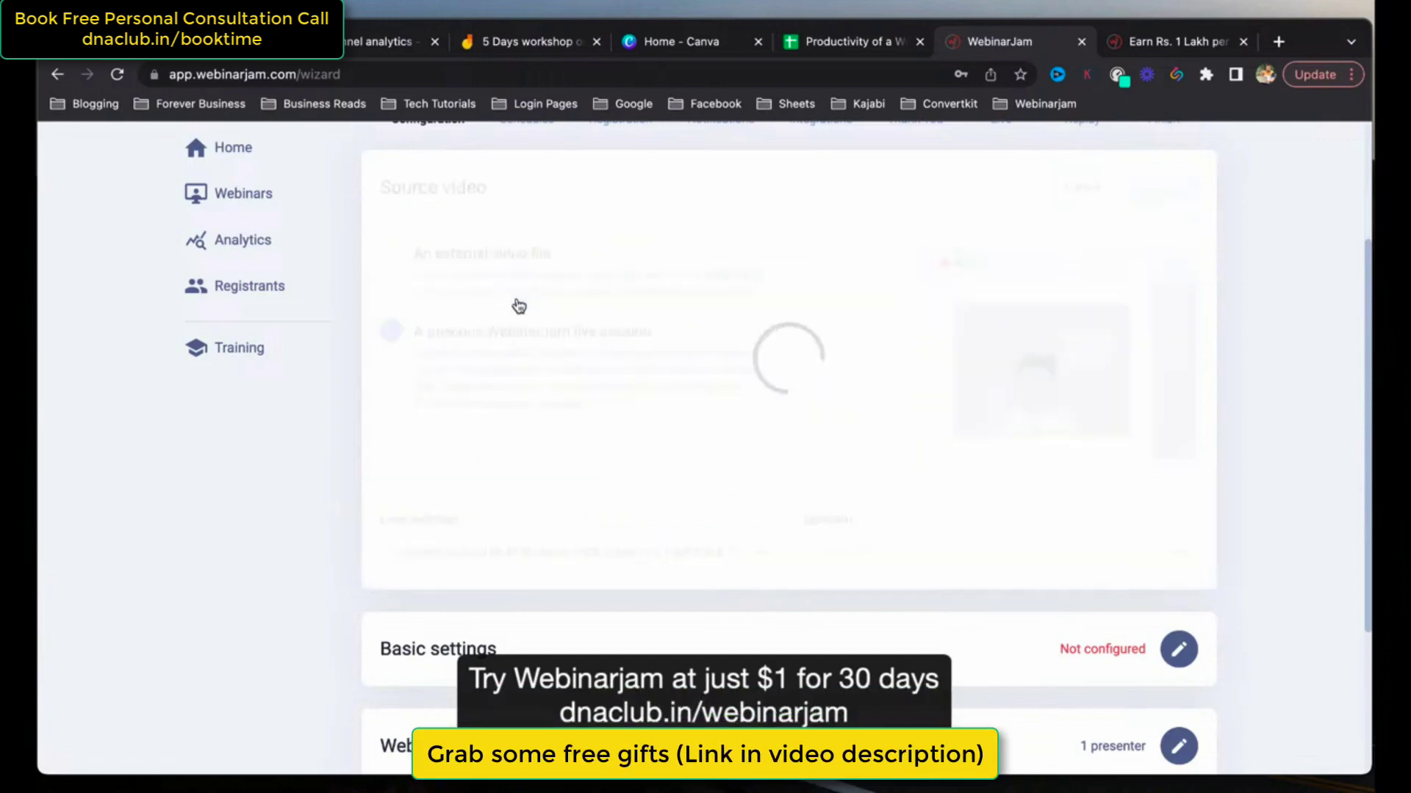
click(885, 559)
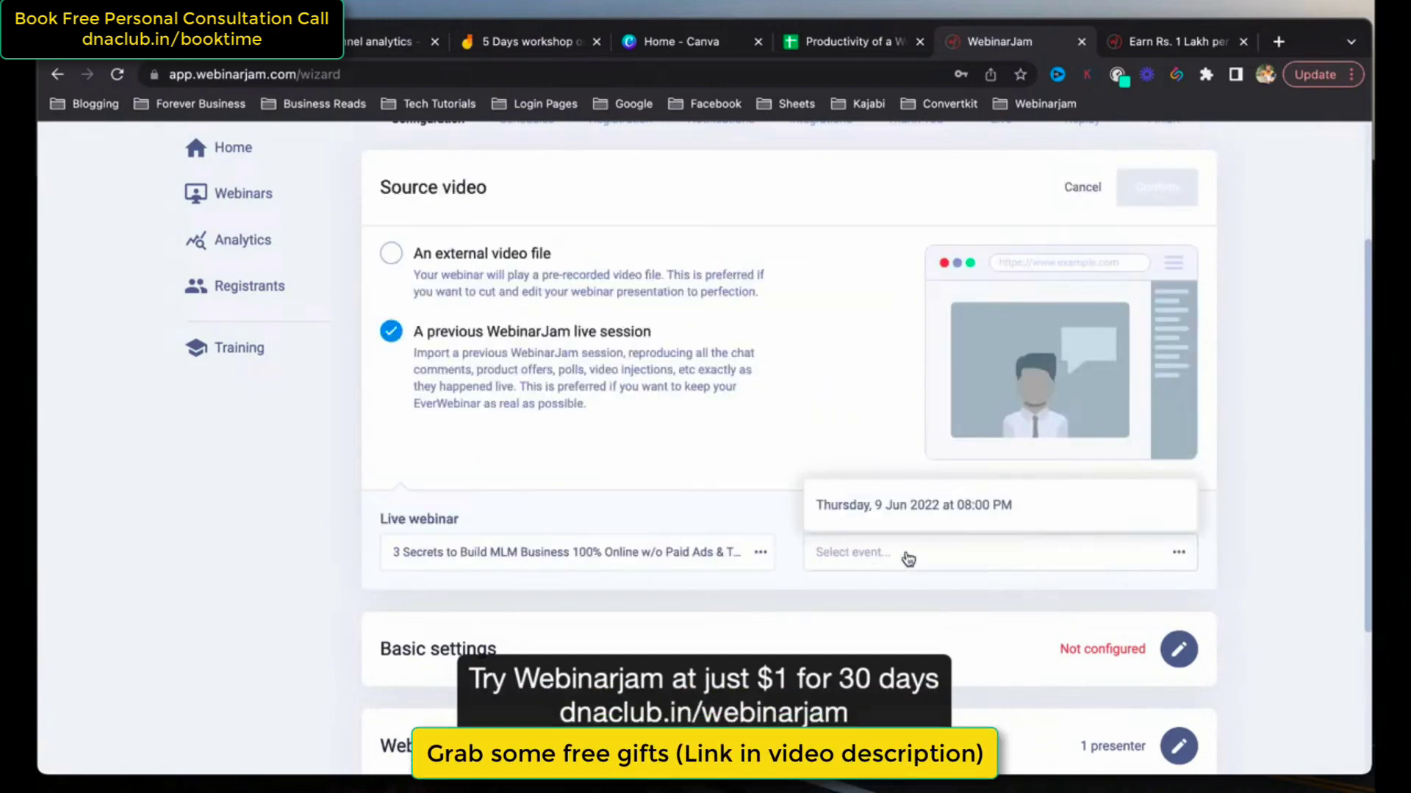
click(944, 509)
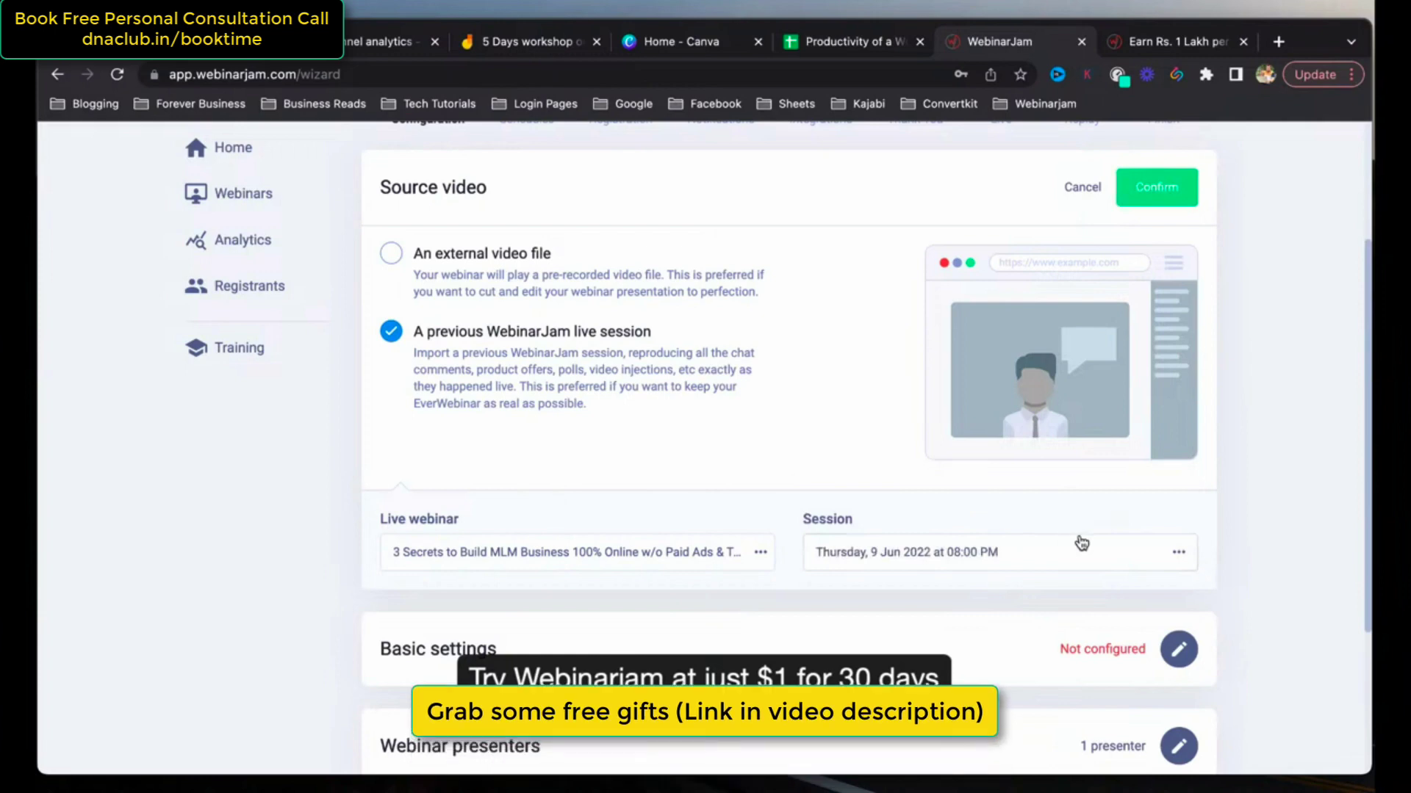
click(1172, 201)
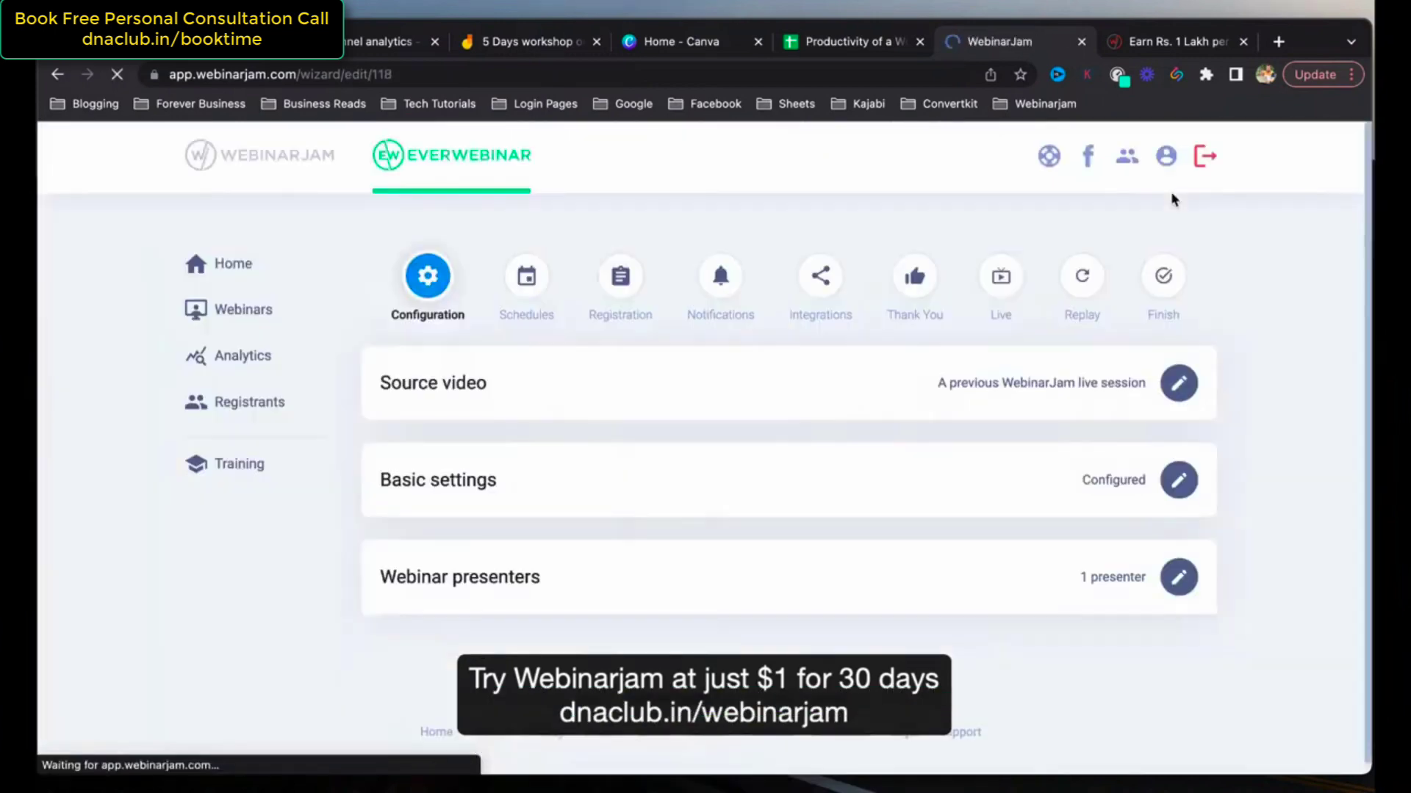
Reopen the source video settings, review them and confirm them again.
click(1178, 383)
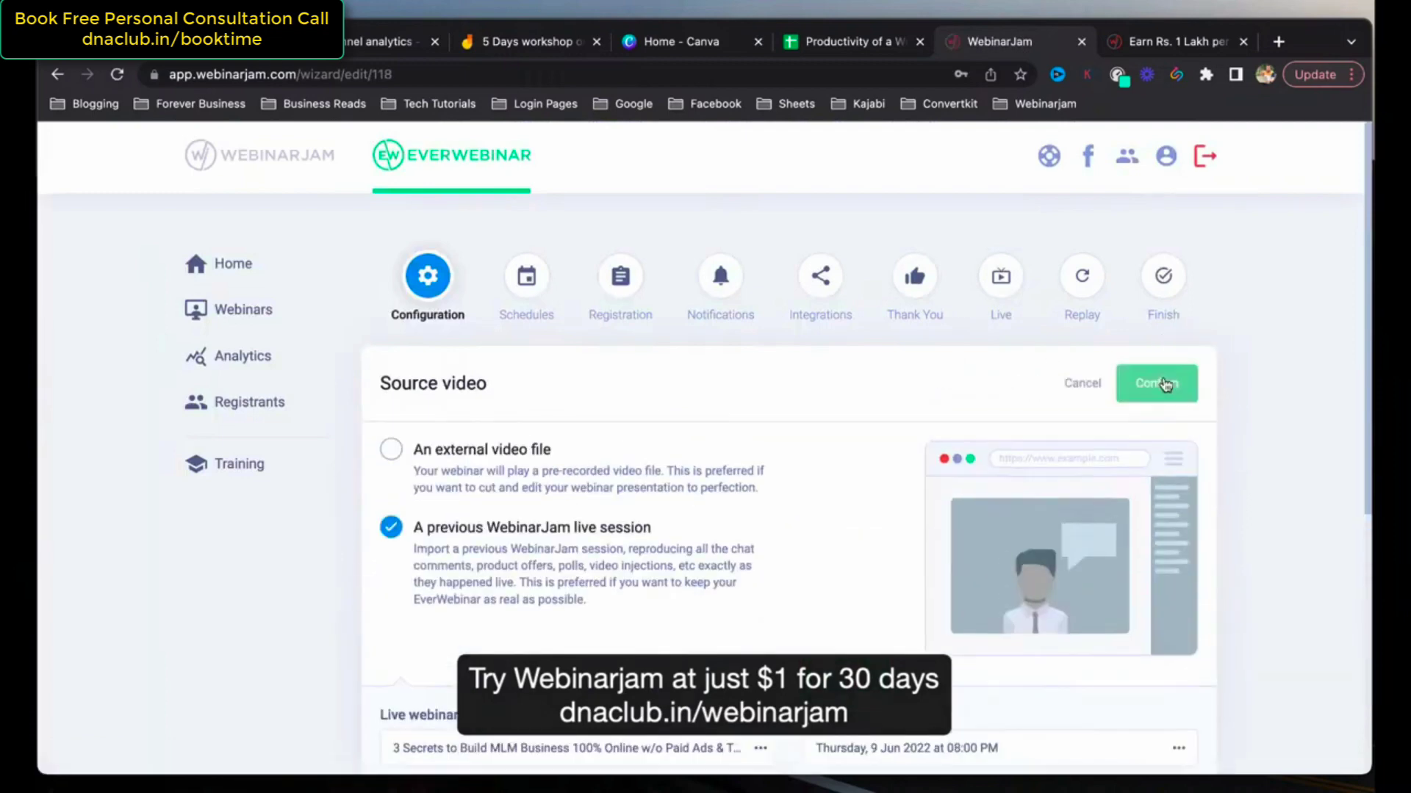
scroll(586, 540, down, 5)
scroll(585, 540, up, 5)
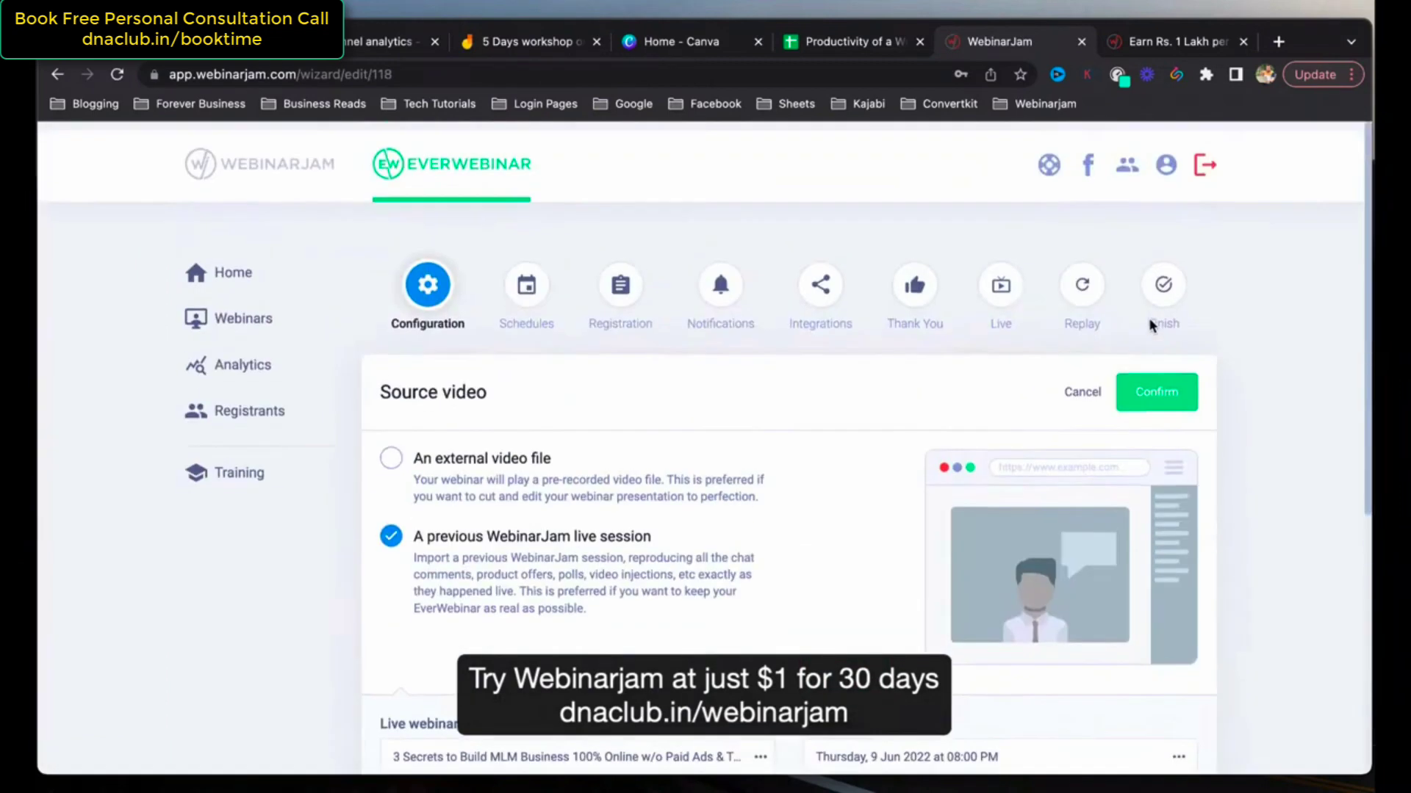
click(1156, 387)
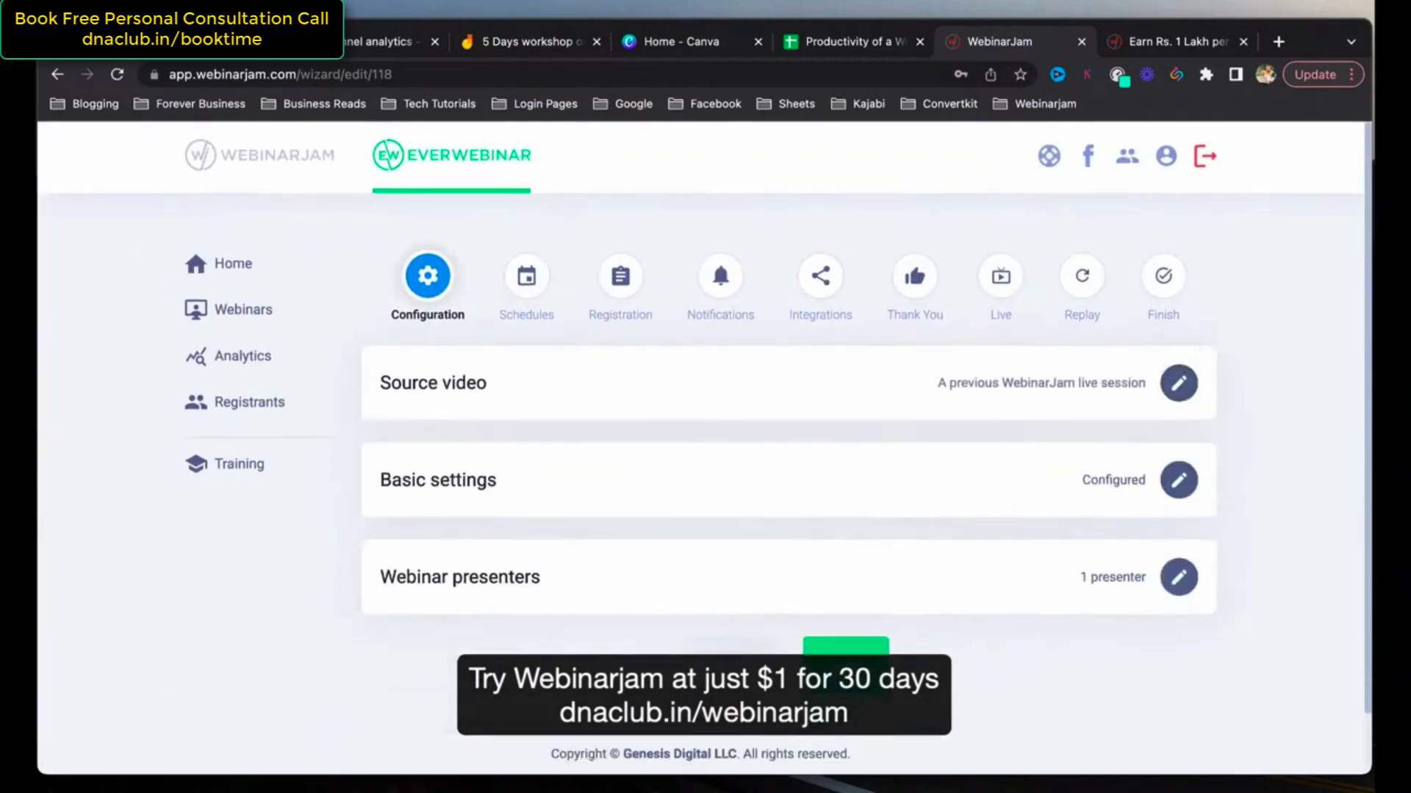
Proceed to the webinar schedules and add a series running every day at 5:00 PM in the user's own time zone.
click(845, 646)
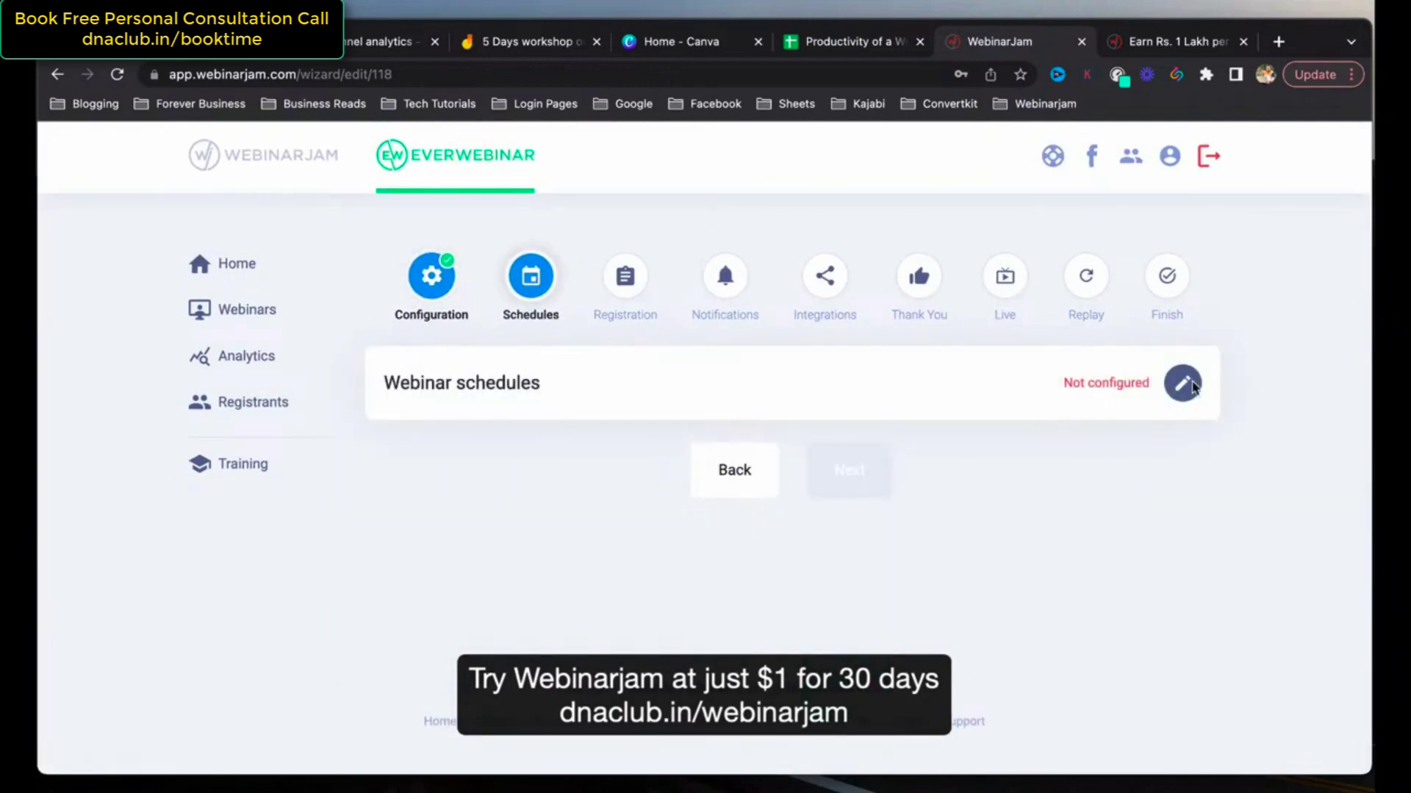
click(1183, 384)
scroll(1184, 393, down, 2)
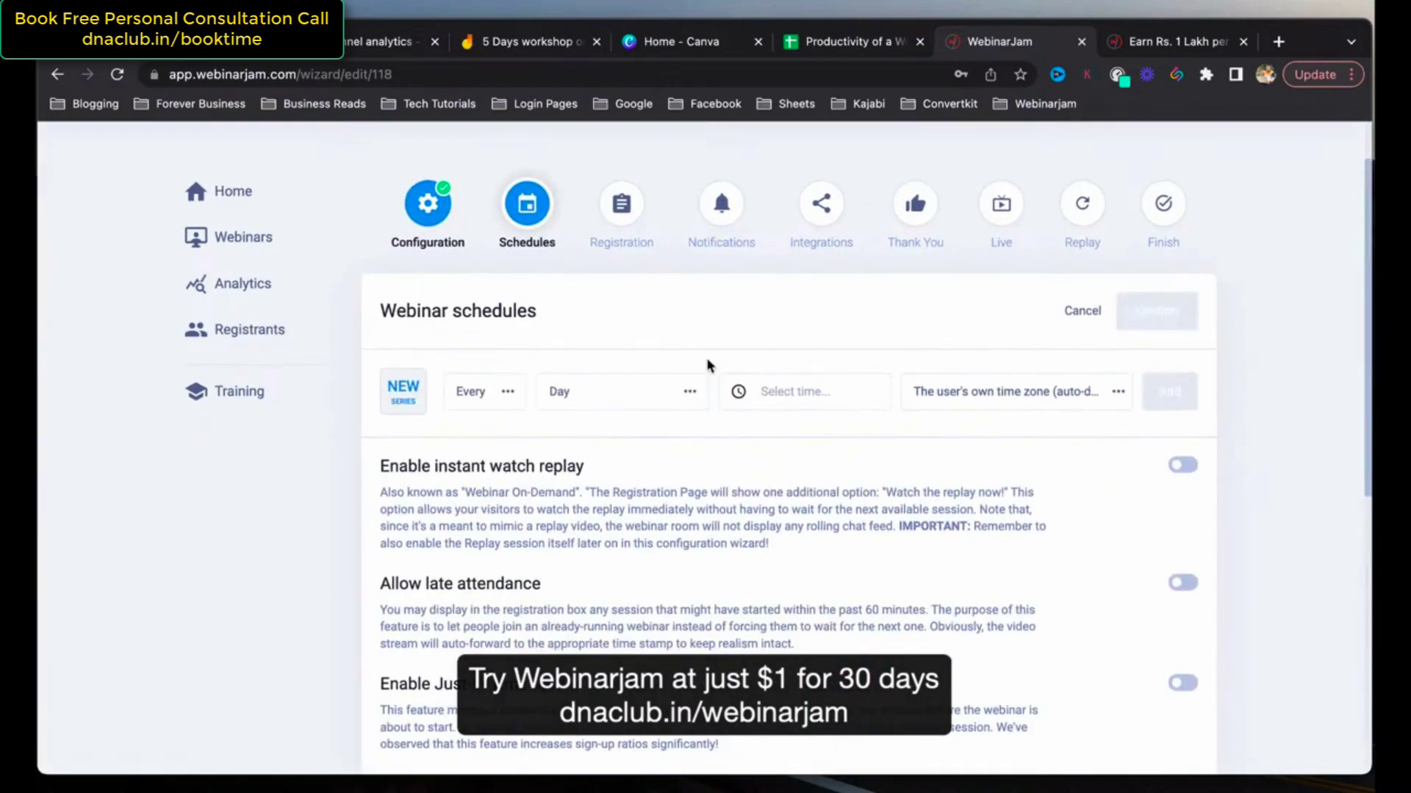
click(604, 399)
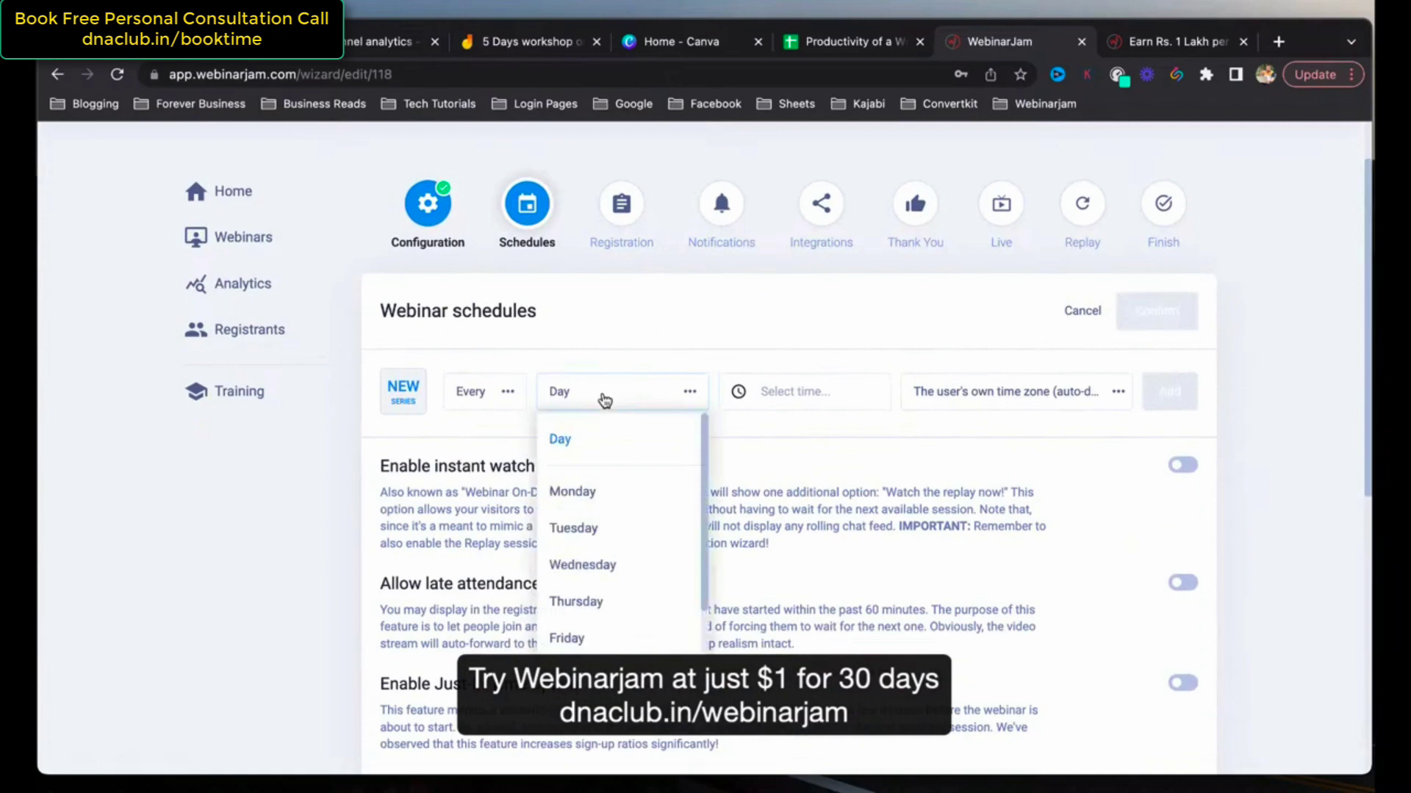
click(751, 401)
click(779, 444)
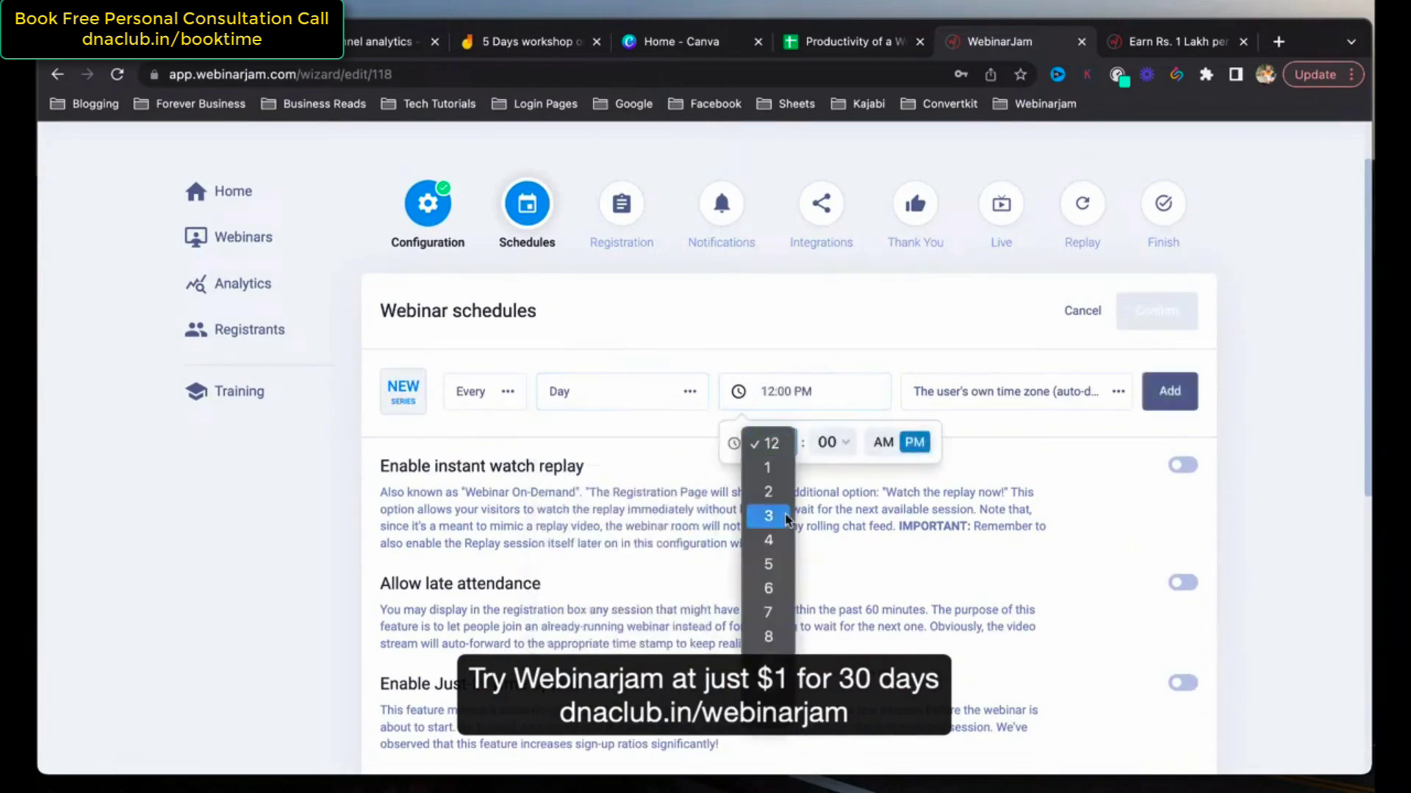
click(769, 564)
click(943, 497)
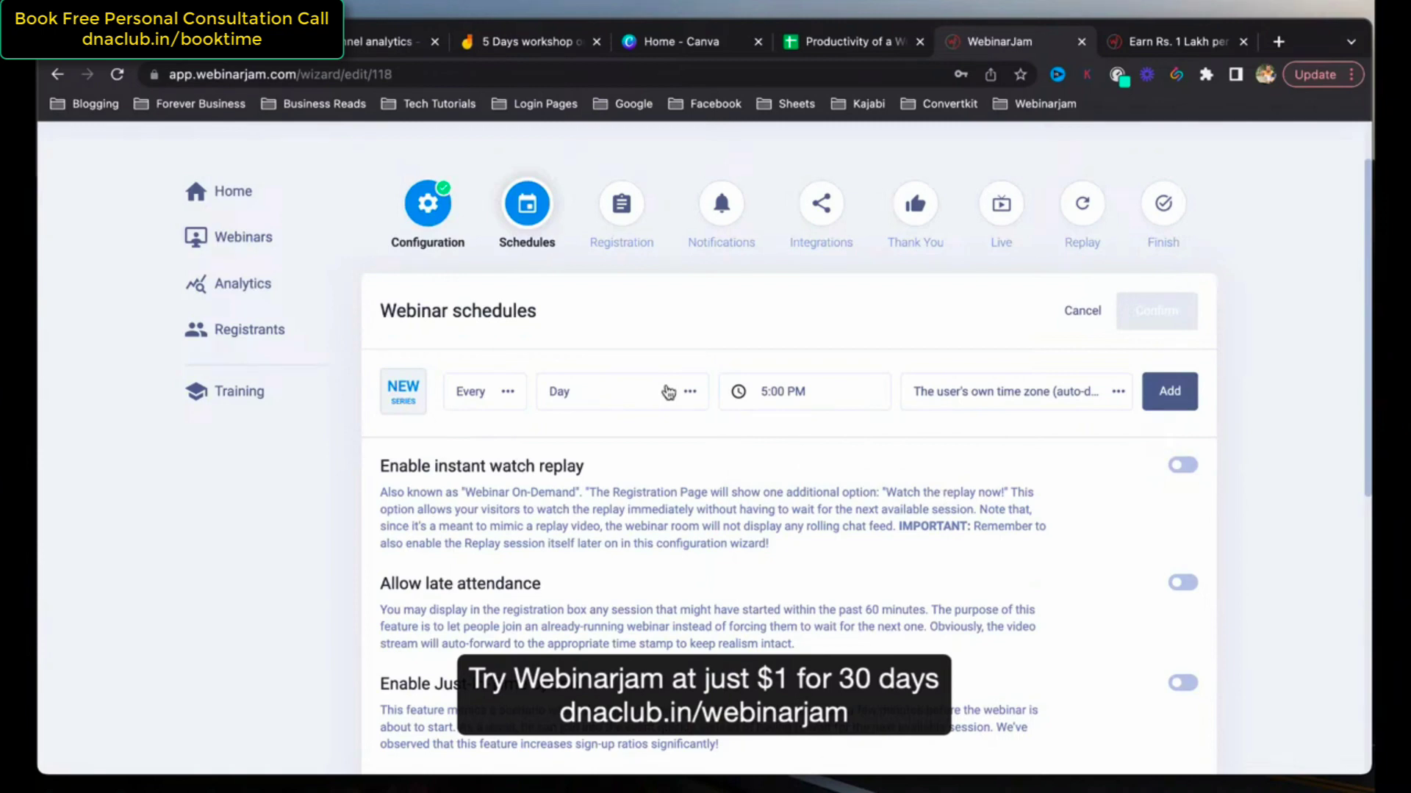
scroll(669, 392, down, 1)
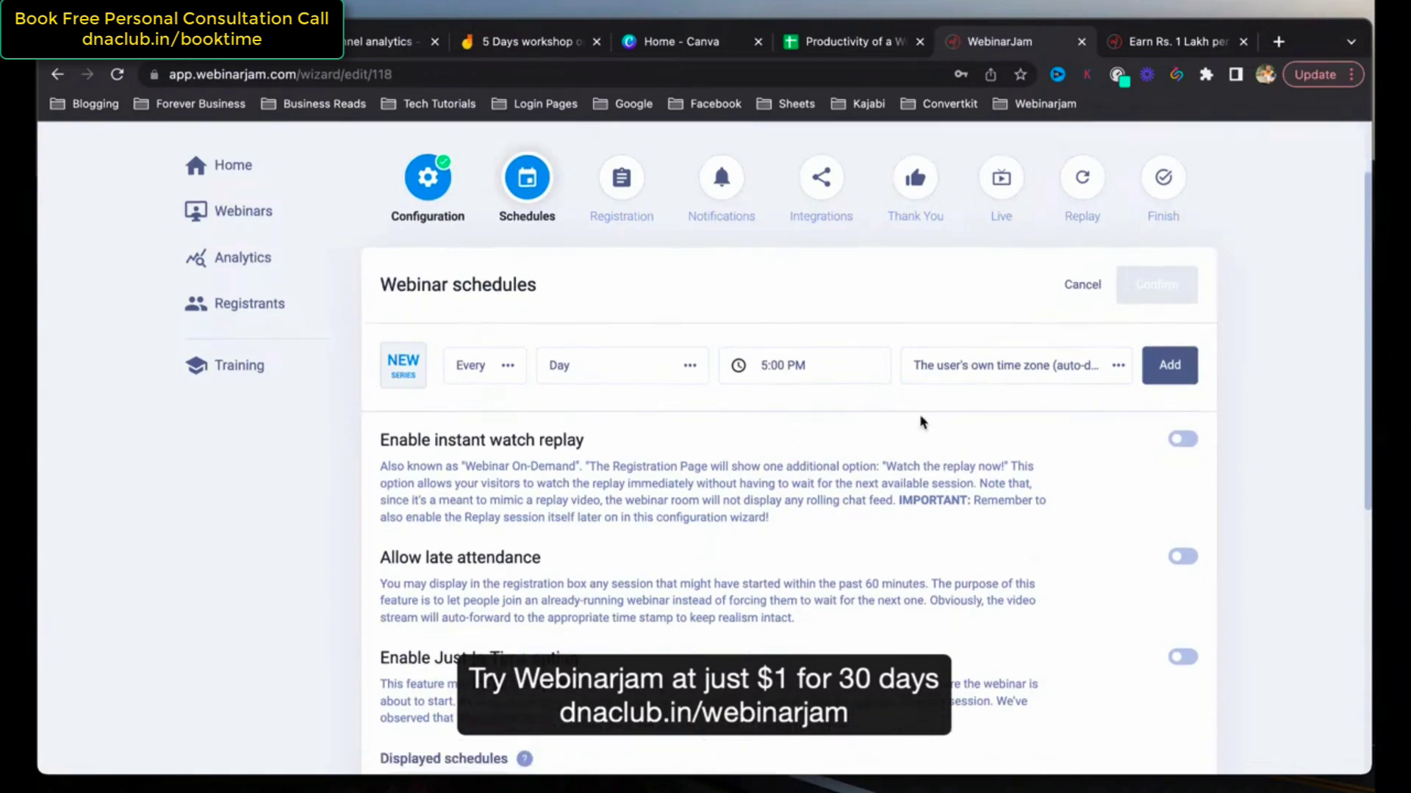
click(1169, 369)
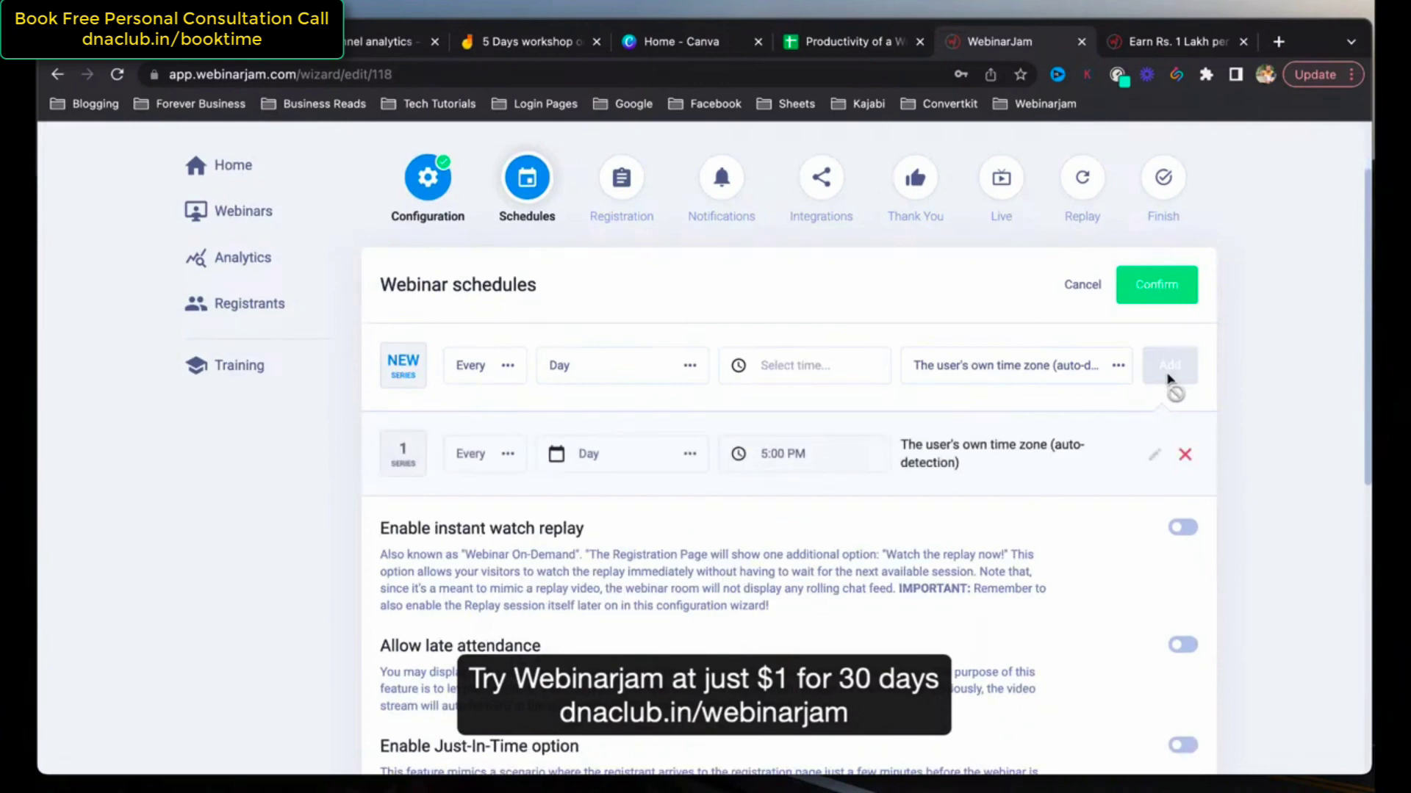
Allow late attendance, display only the next immediate available schedule, and check the options for blocking short-term registrations.
scroll(606, 349, down, 5)
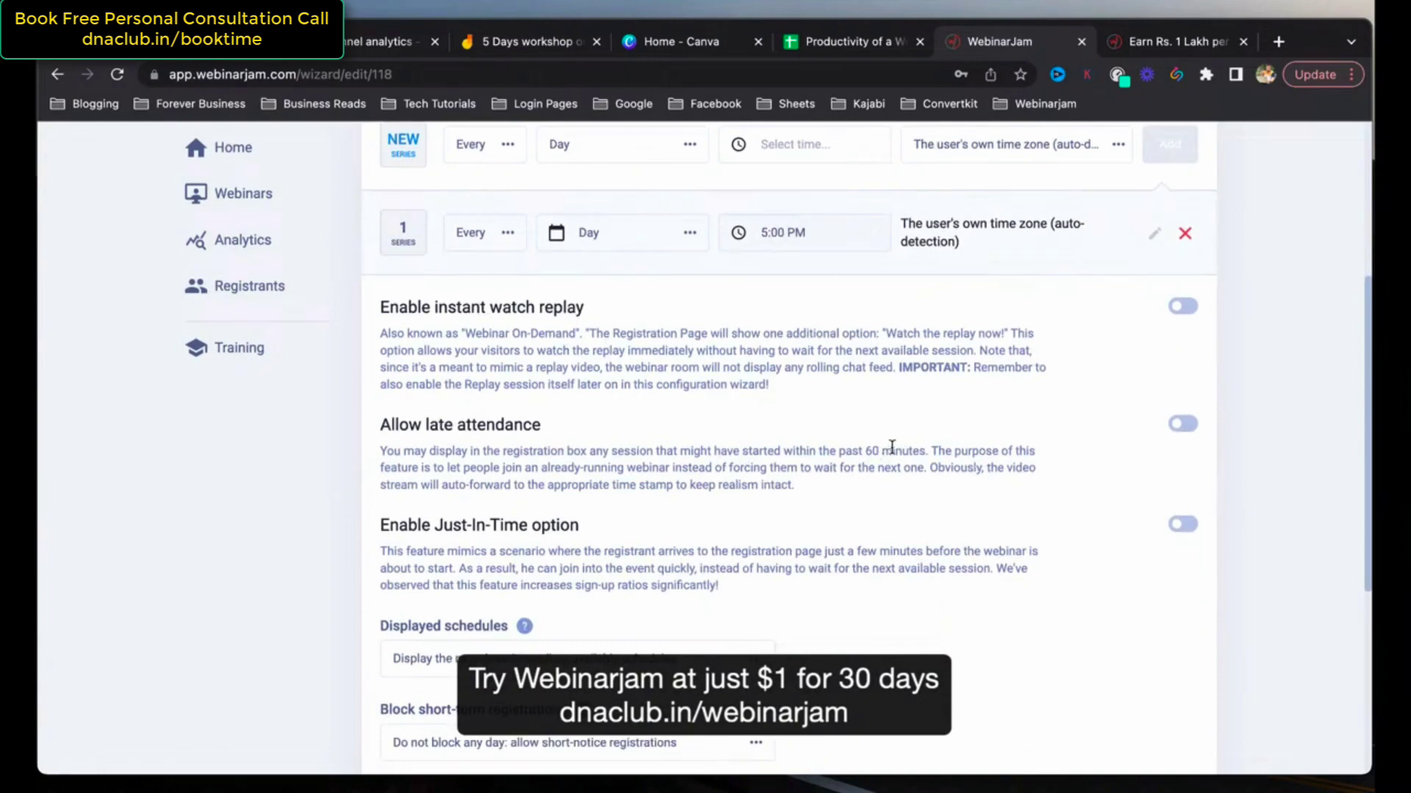
click(1188, 426)
scroll(957, 434, down, 3)
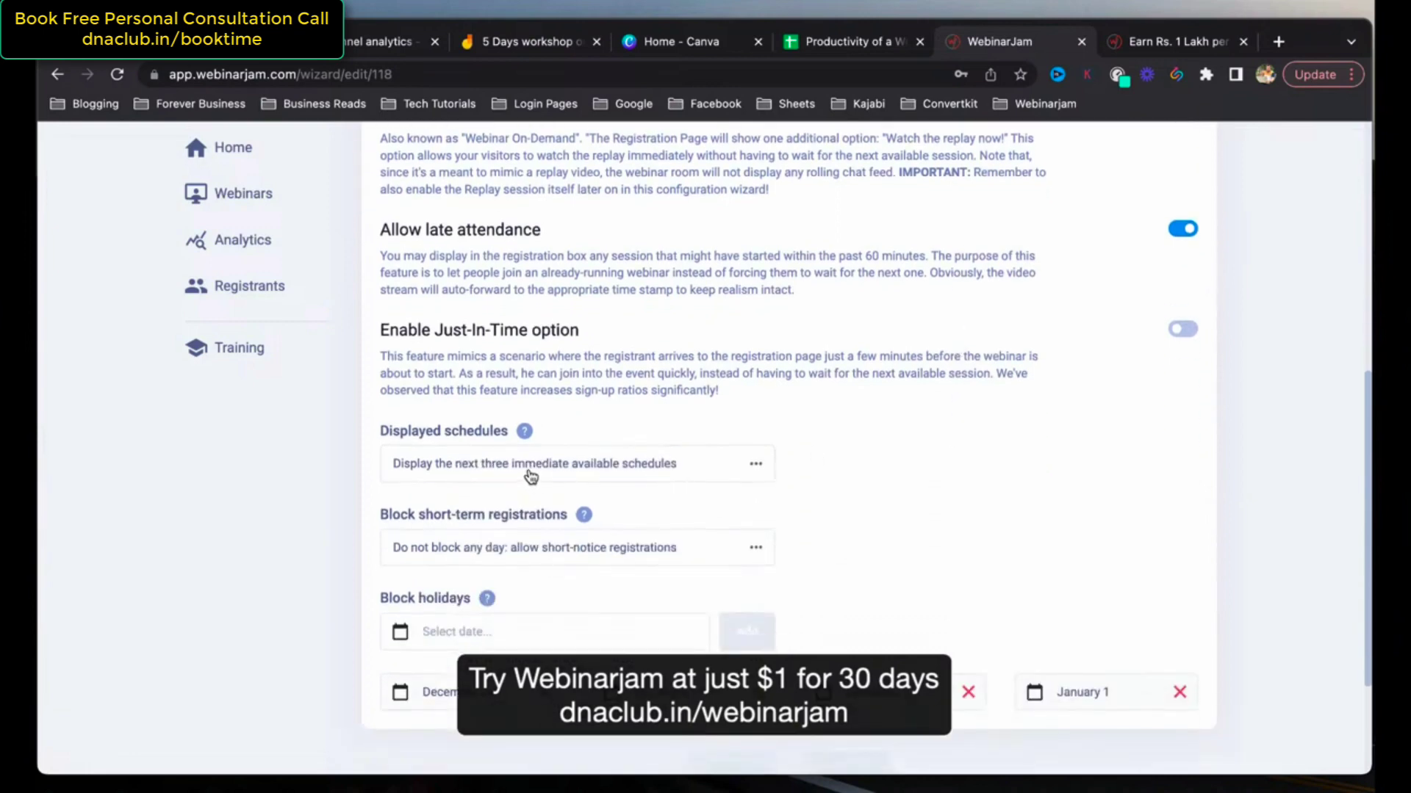
click(530, 470)
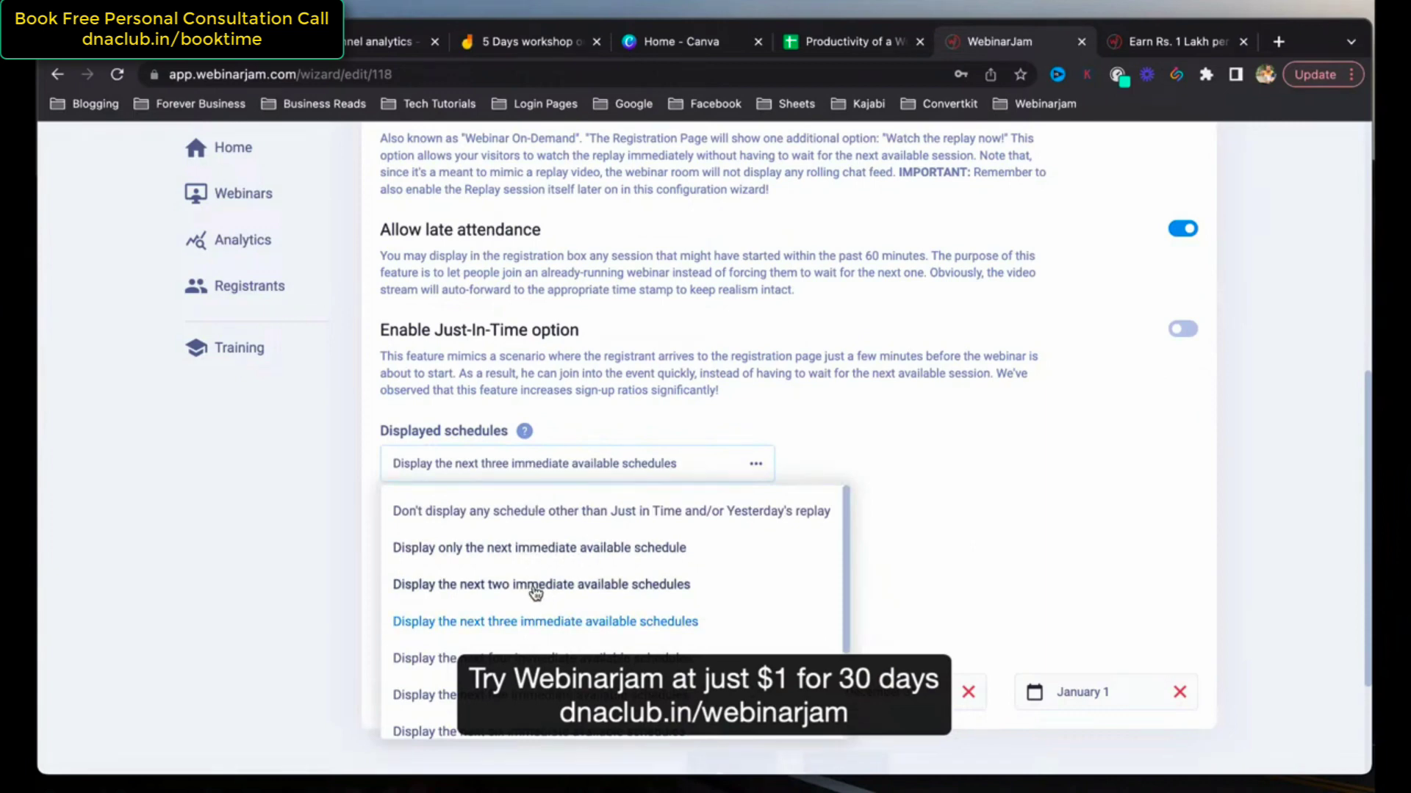
click(570, 550)
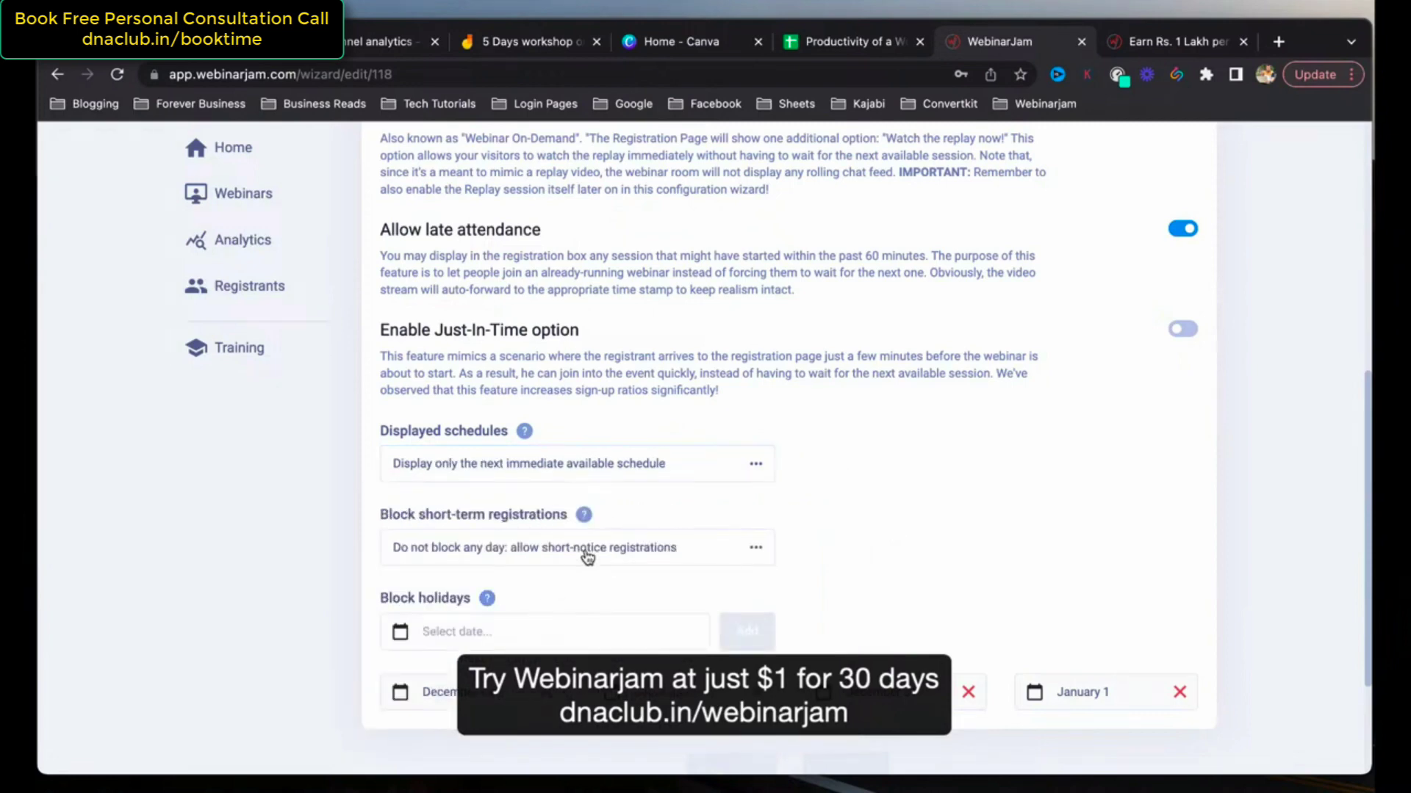
click(628, 567)
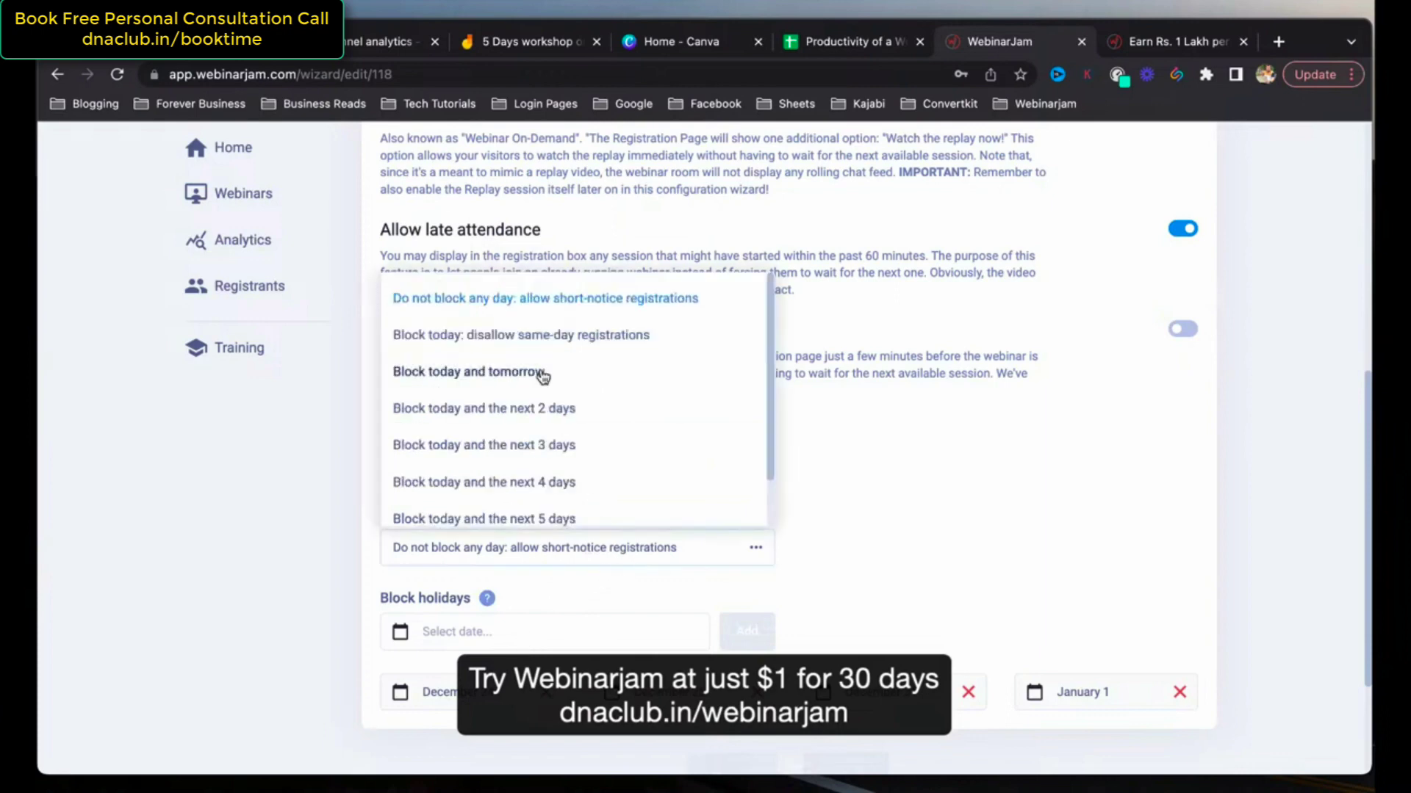
click(899, 487)
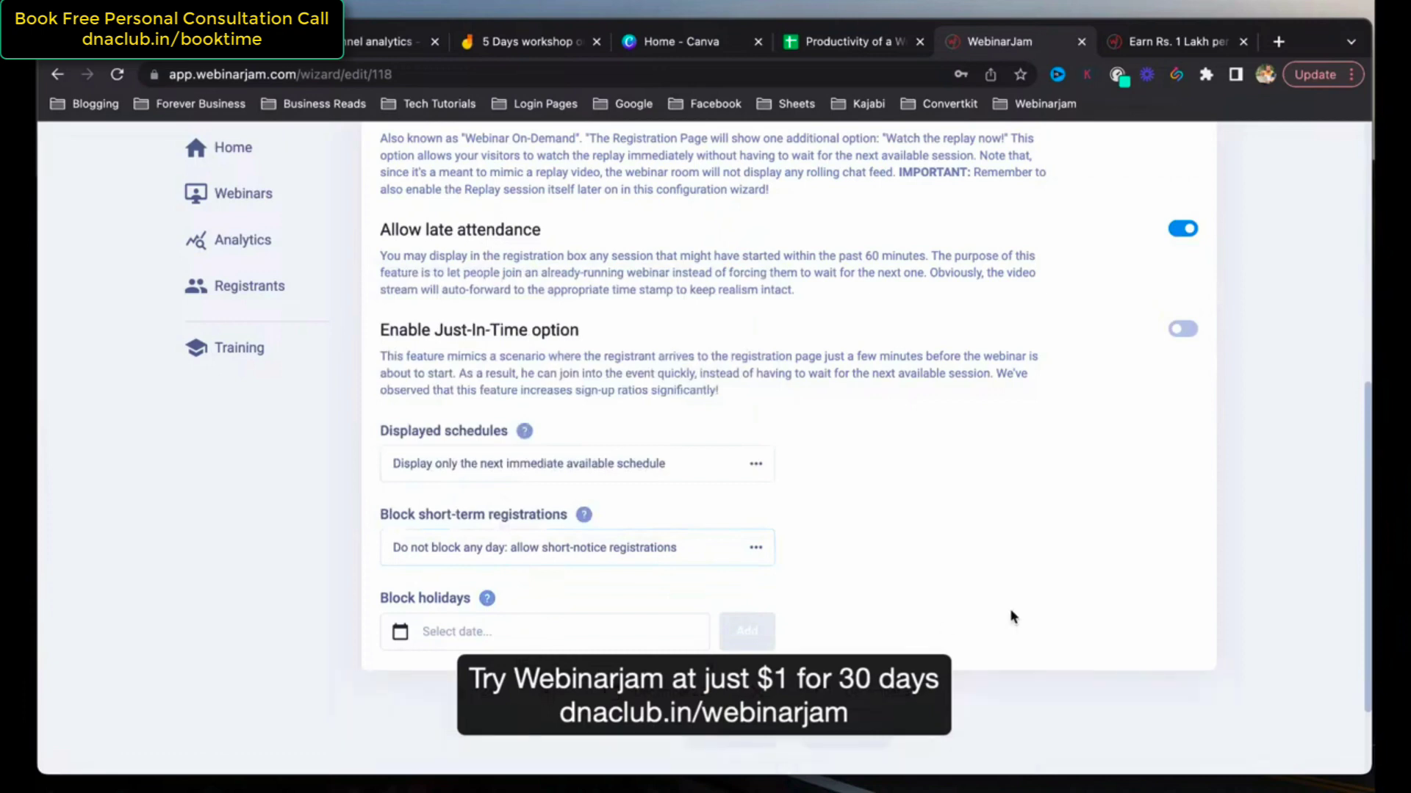
Confirm the webinar schedules and proceed to the registration settings.
scroll(1012, 616, up, 10)
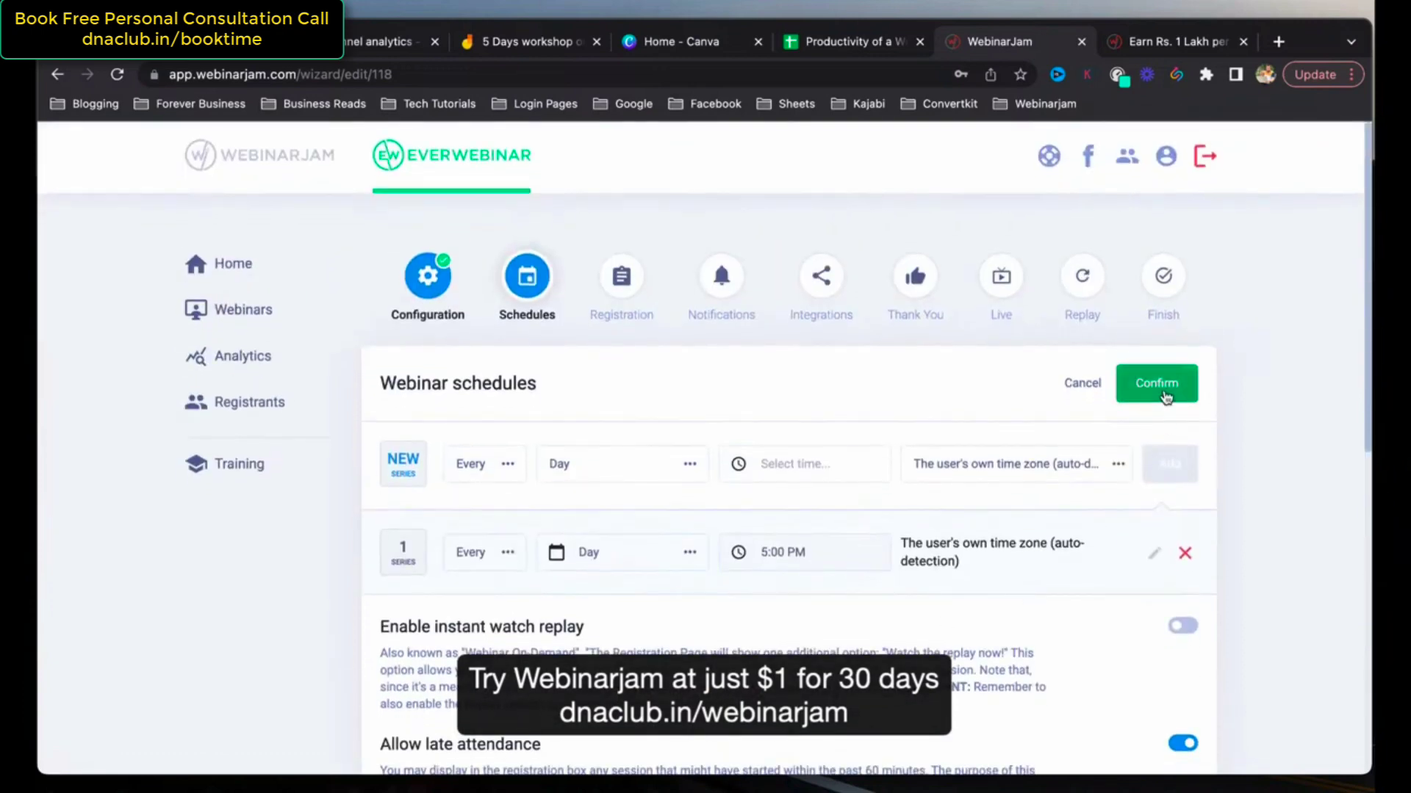
click(1166, 397)
click(856, 478)
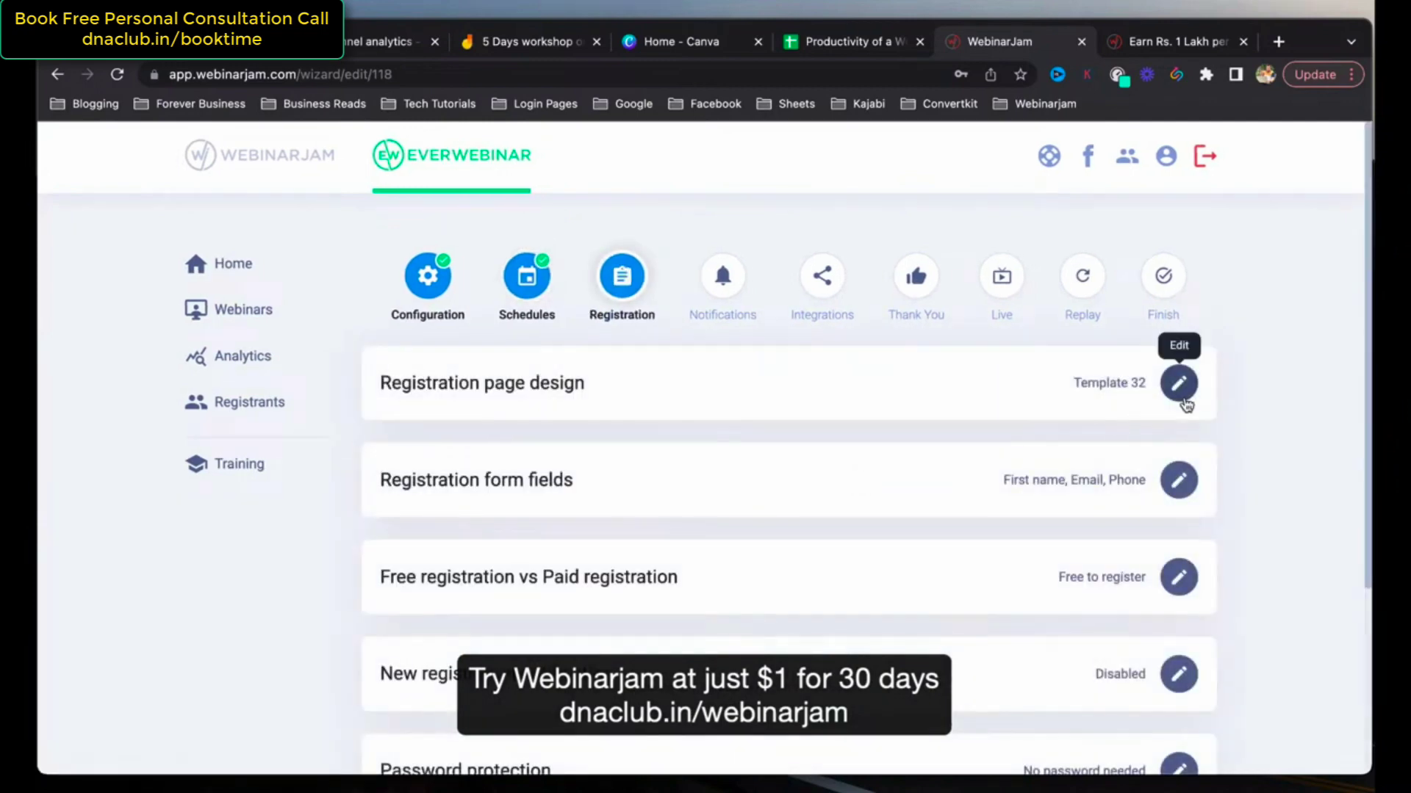
Keep the existing registration, notification, integration and thank-you settings and proceed through the wizard to the Live settings.
scroll(1186, 405, down, 4)
scroll(979, 585, up, 3)
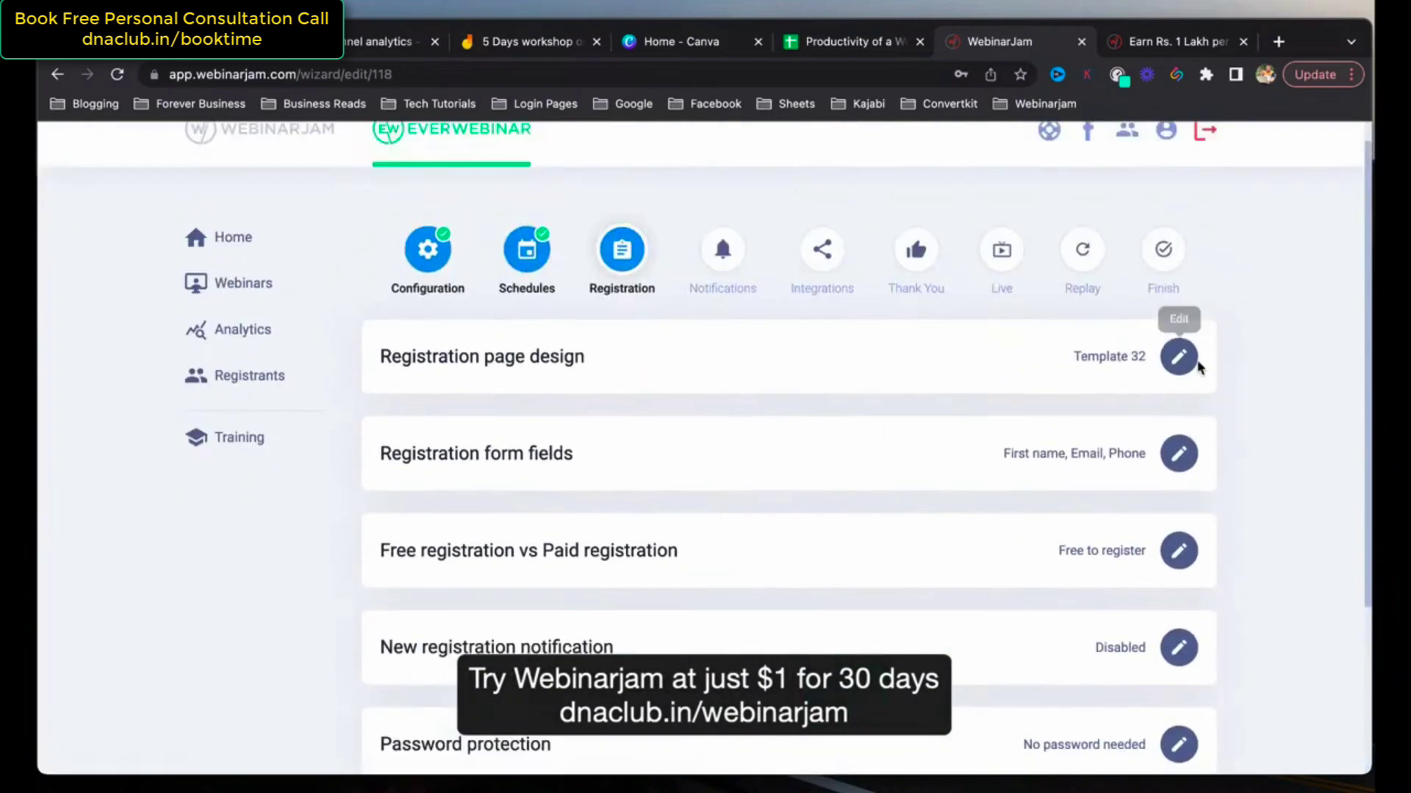
scroll(1071, 426, down, 3)
click(863, 607)
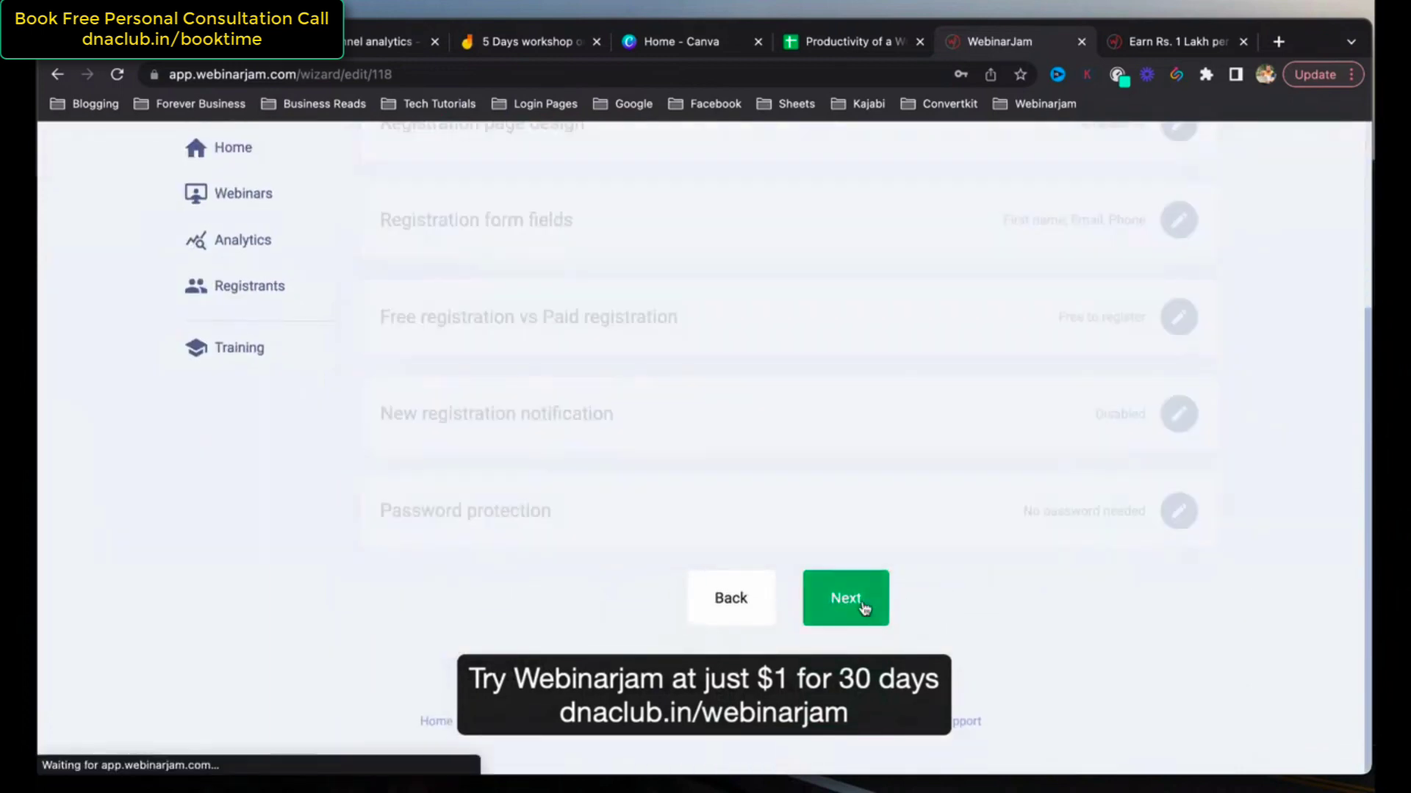
click(887, 584)
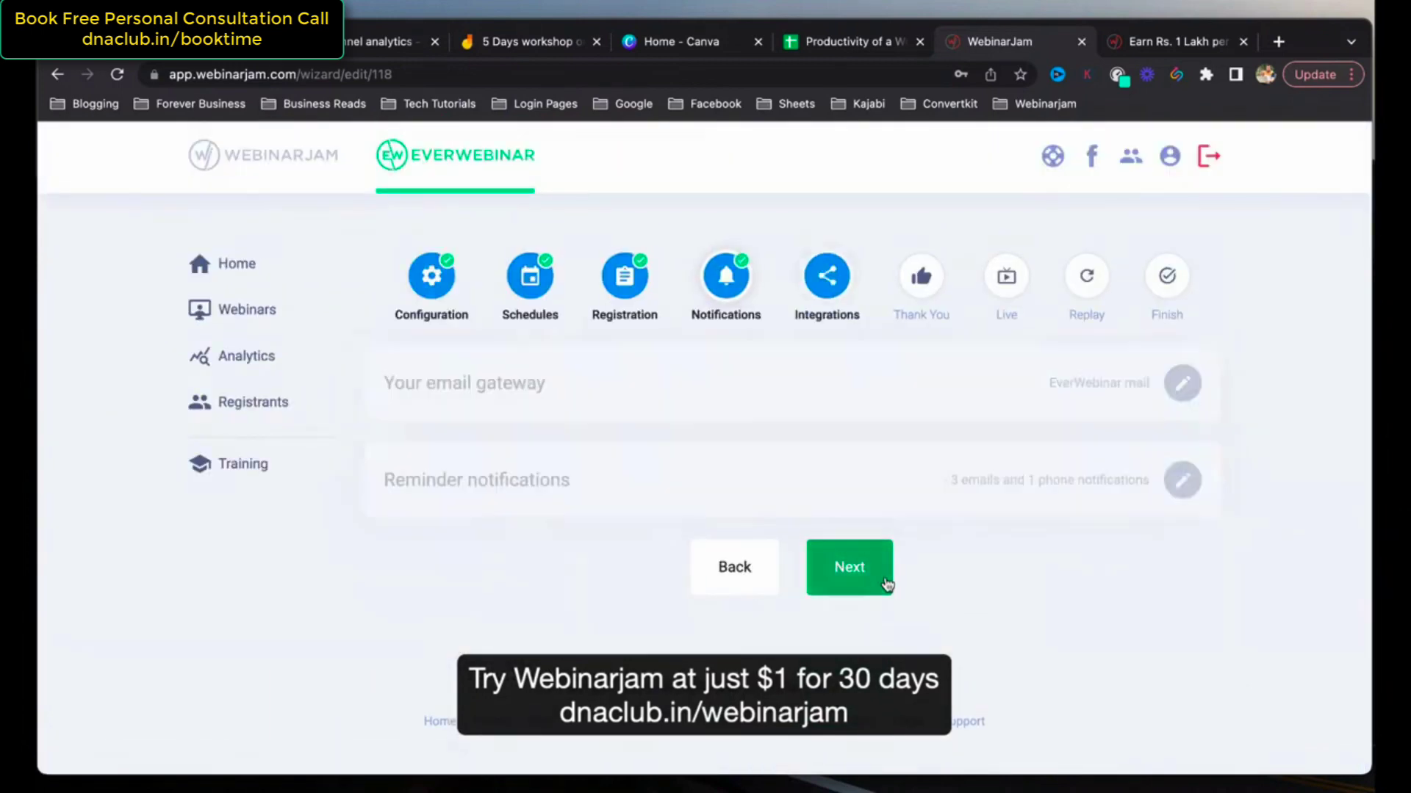
click(878, 575)
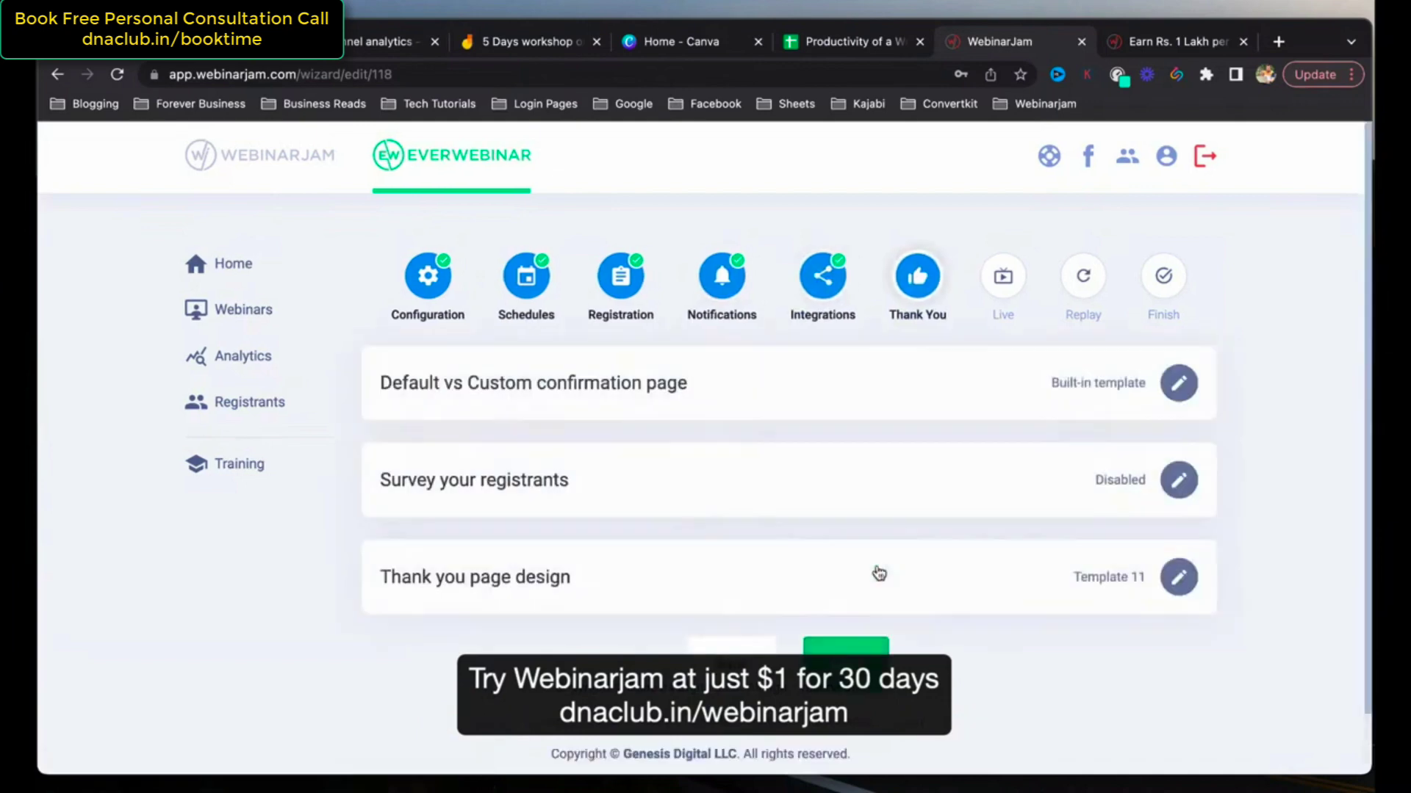
click(876, 648)
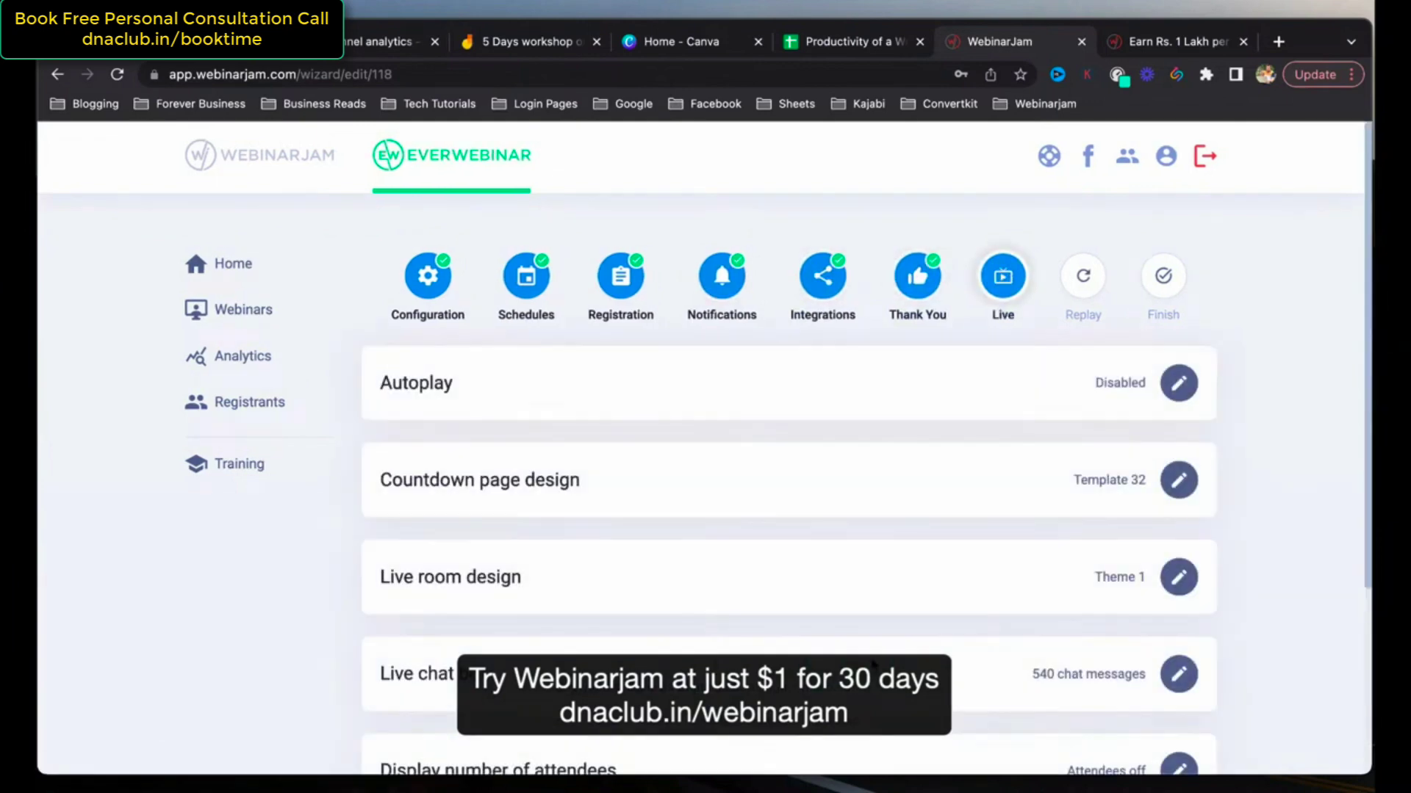
Open the live chat box settings and examine the simulated chat messages and the attendee chat options.
scroll(1259, 476, down, 3)
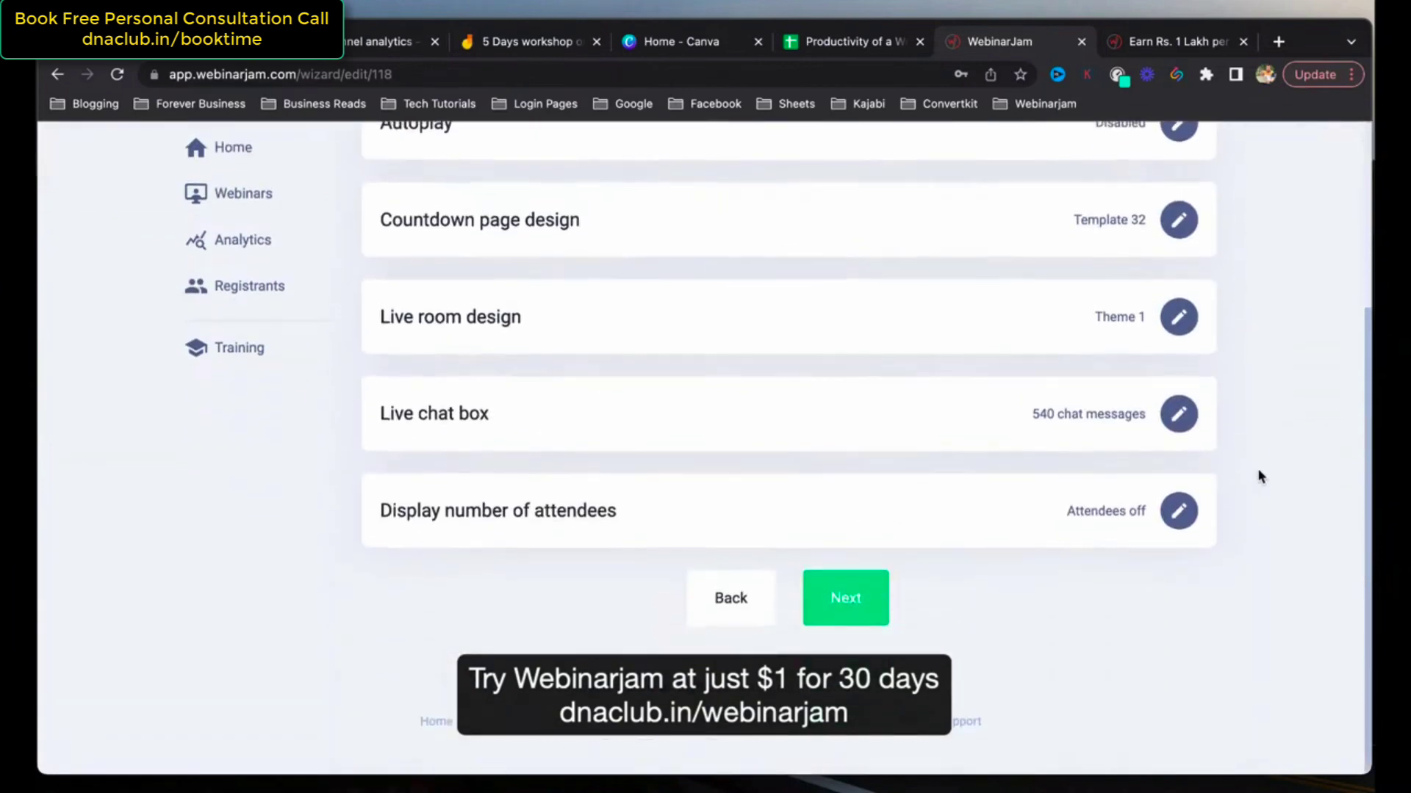
scroll(1259, 474, up, 2)
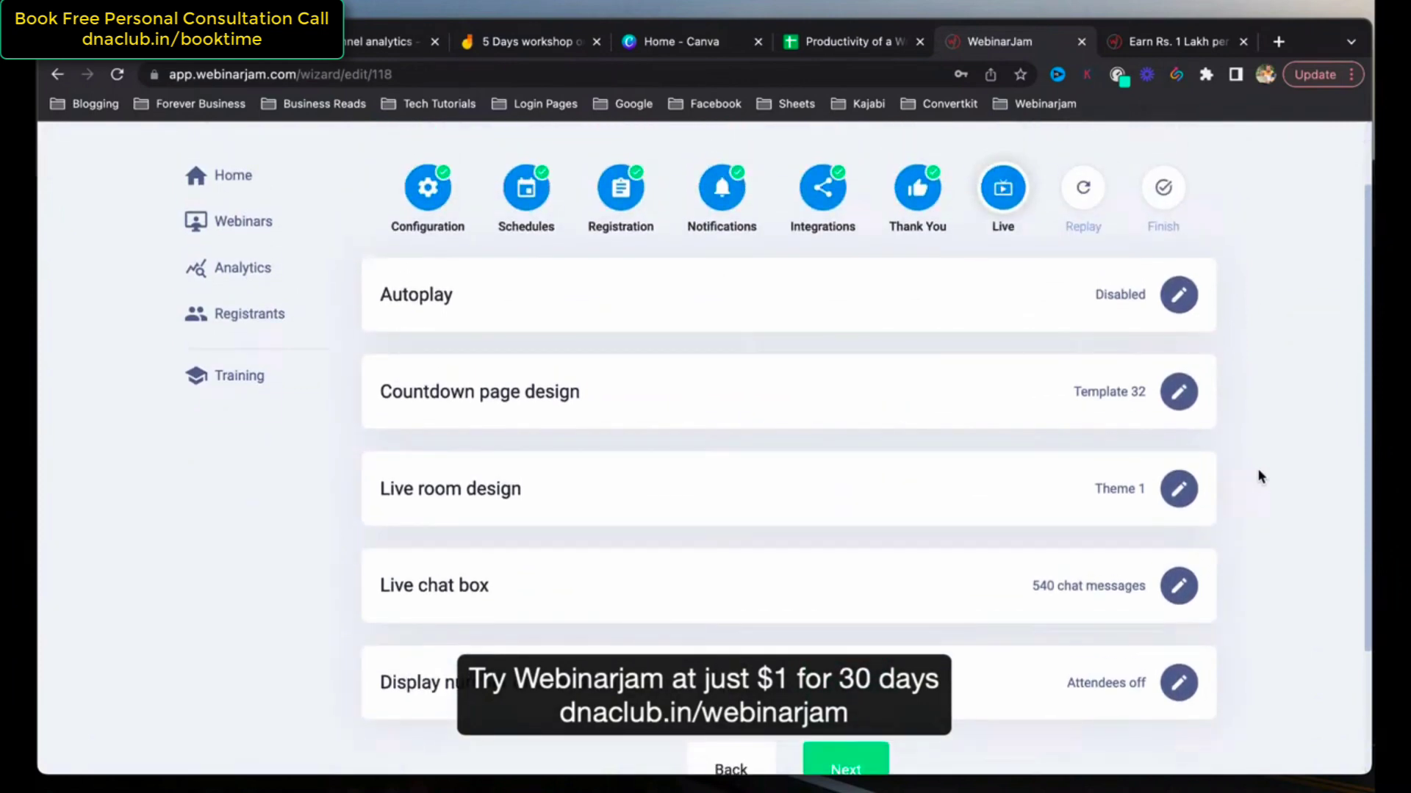
click(1201, 584)
scroll(1194, 592, down, 10)
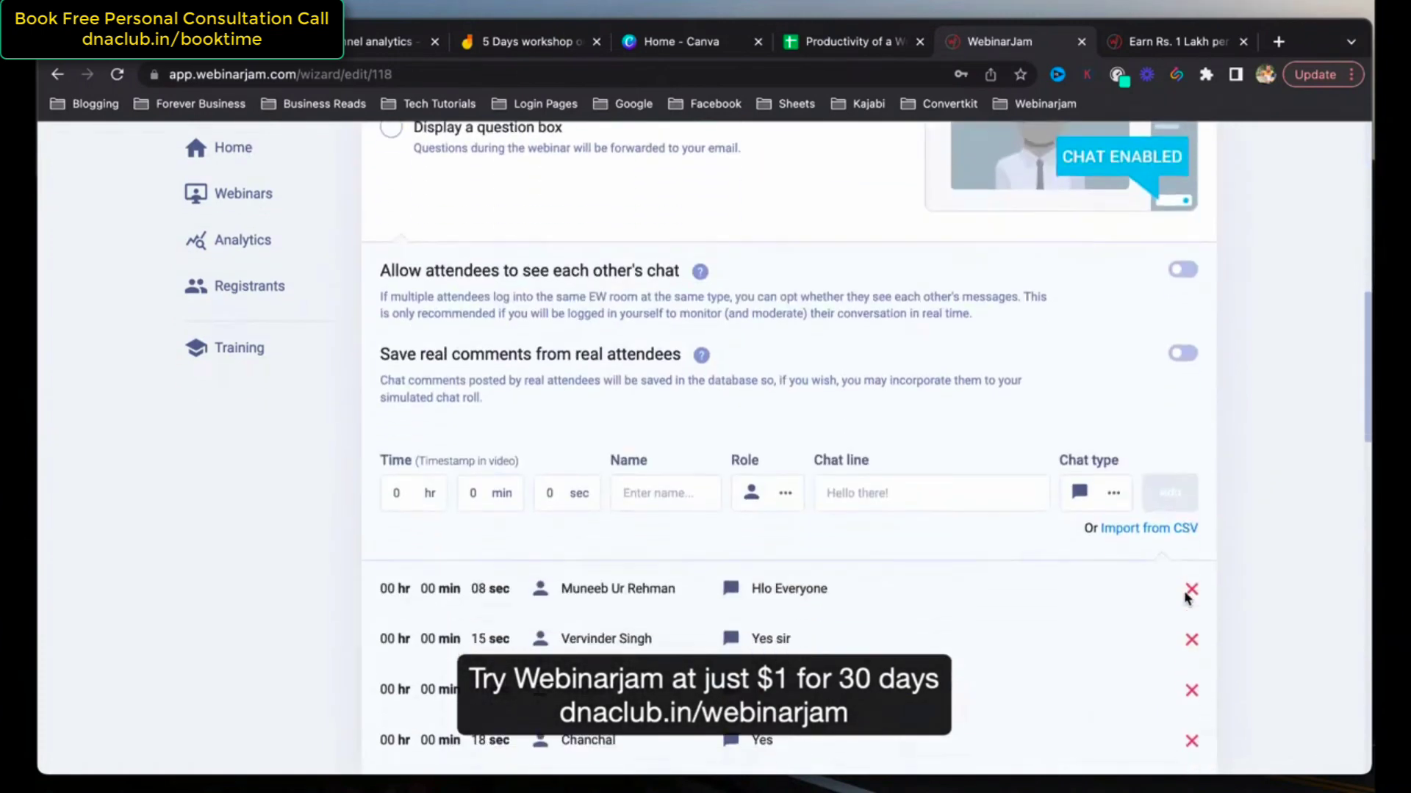
scroll(1186, 599, down, 4)
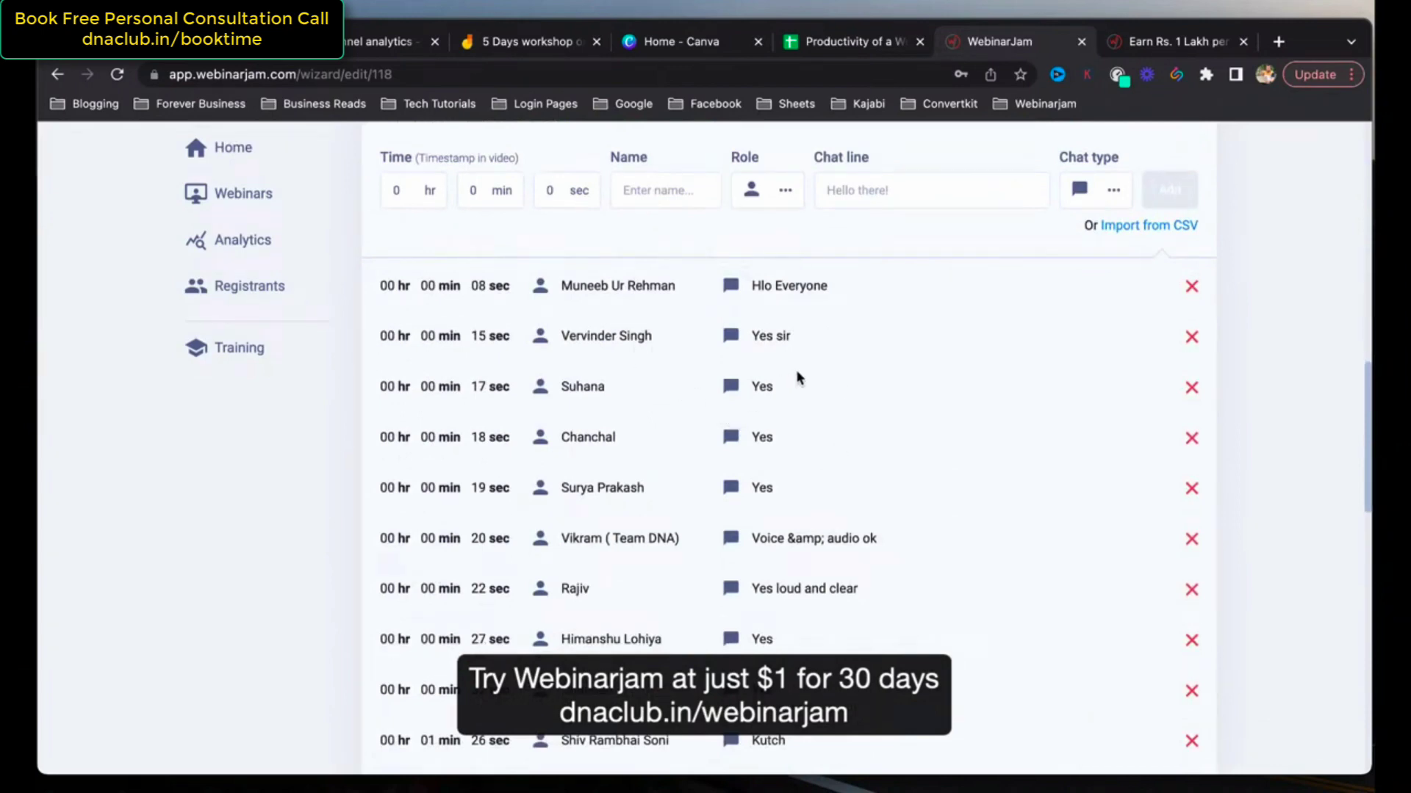
scroll(671, 403, down, 3)
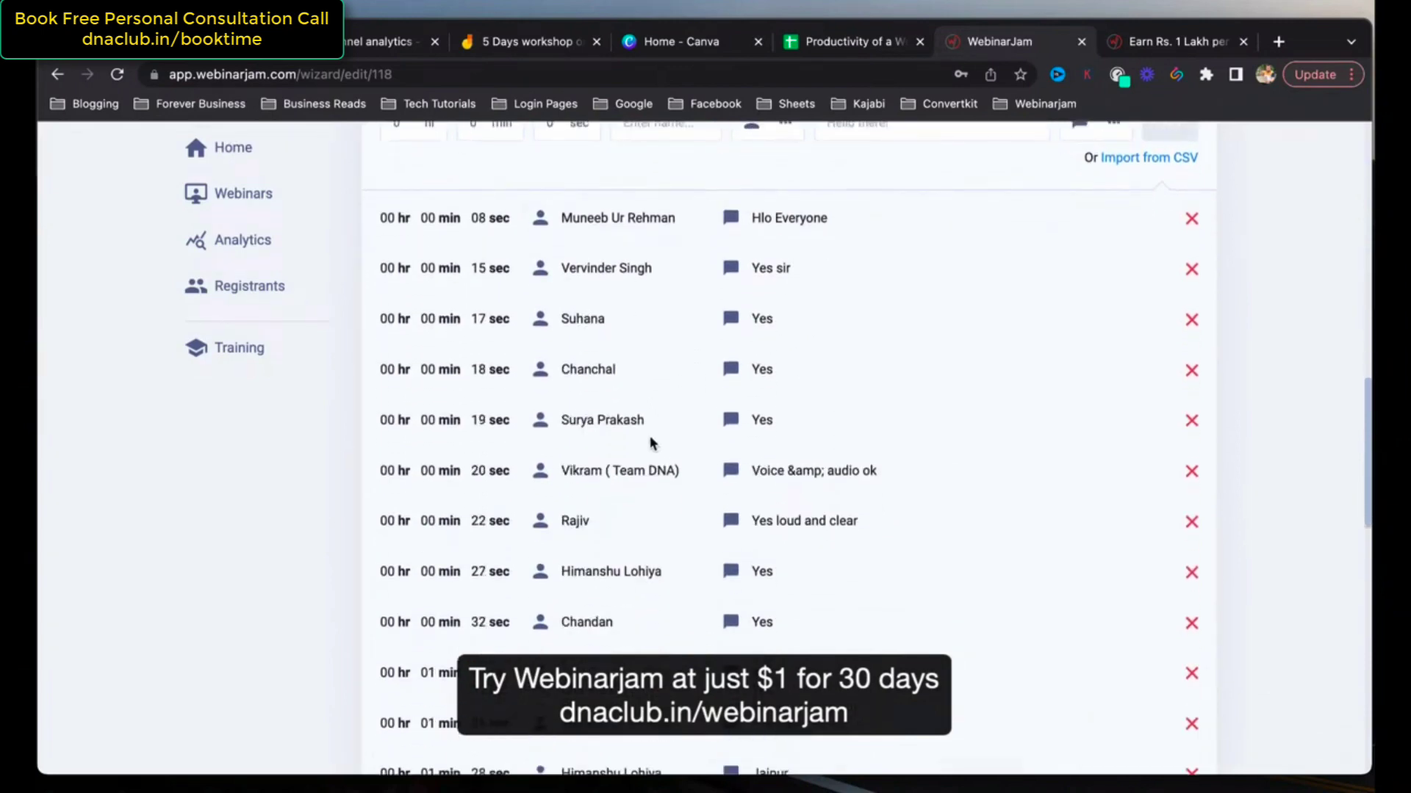
scroll(649, 448, down, 6)
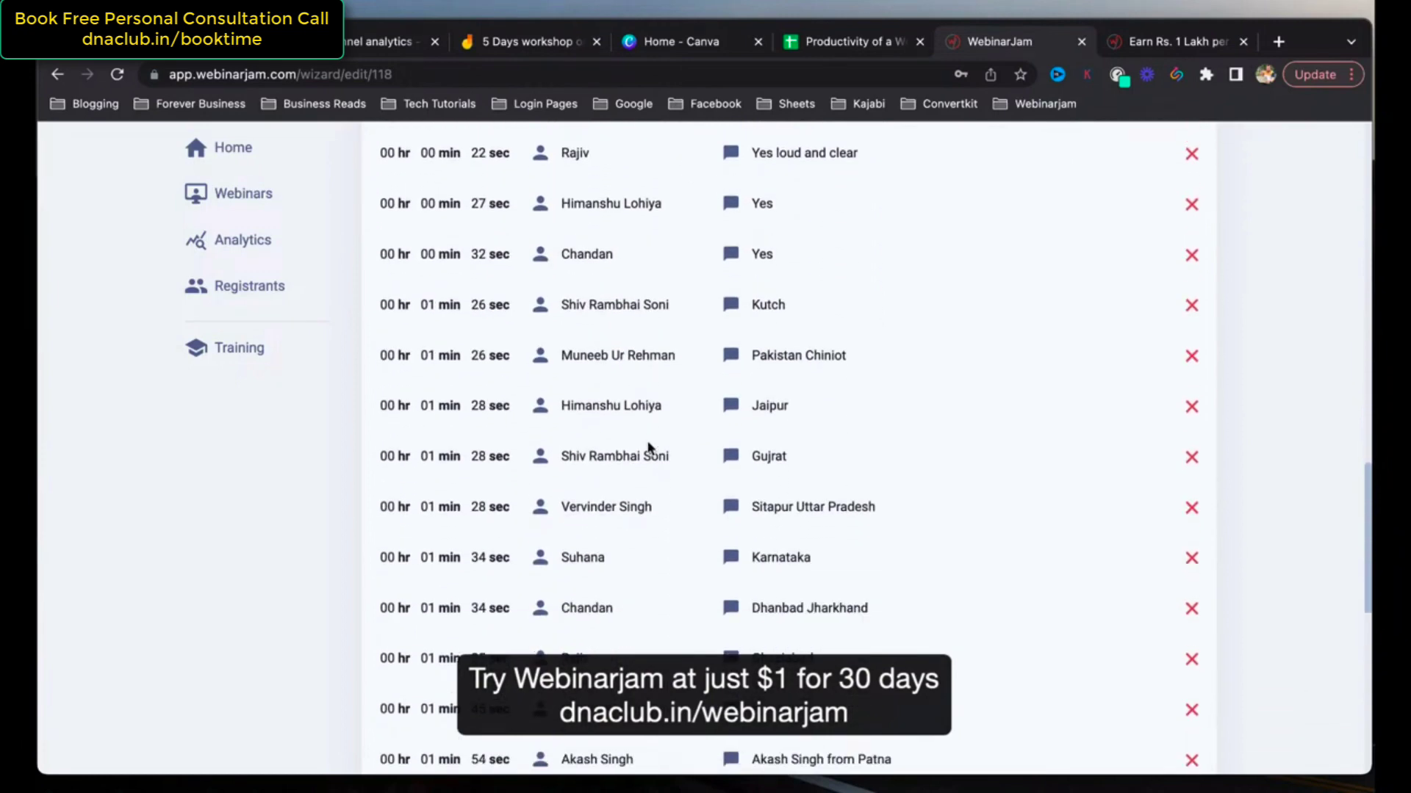
scroll(649, 448, down, 1)
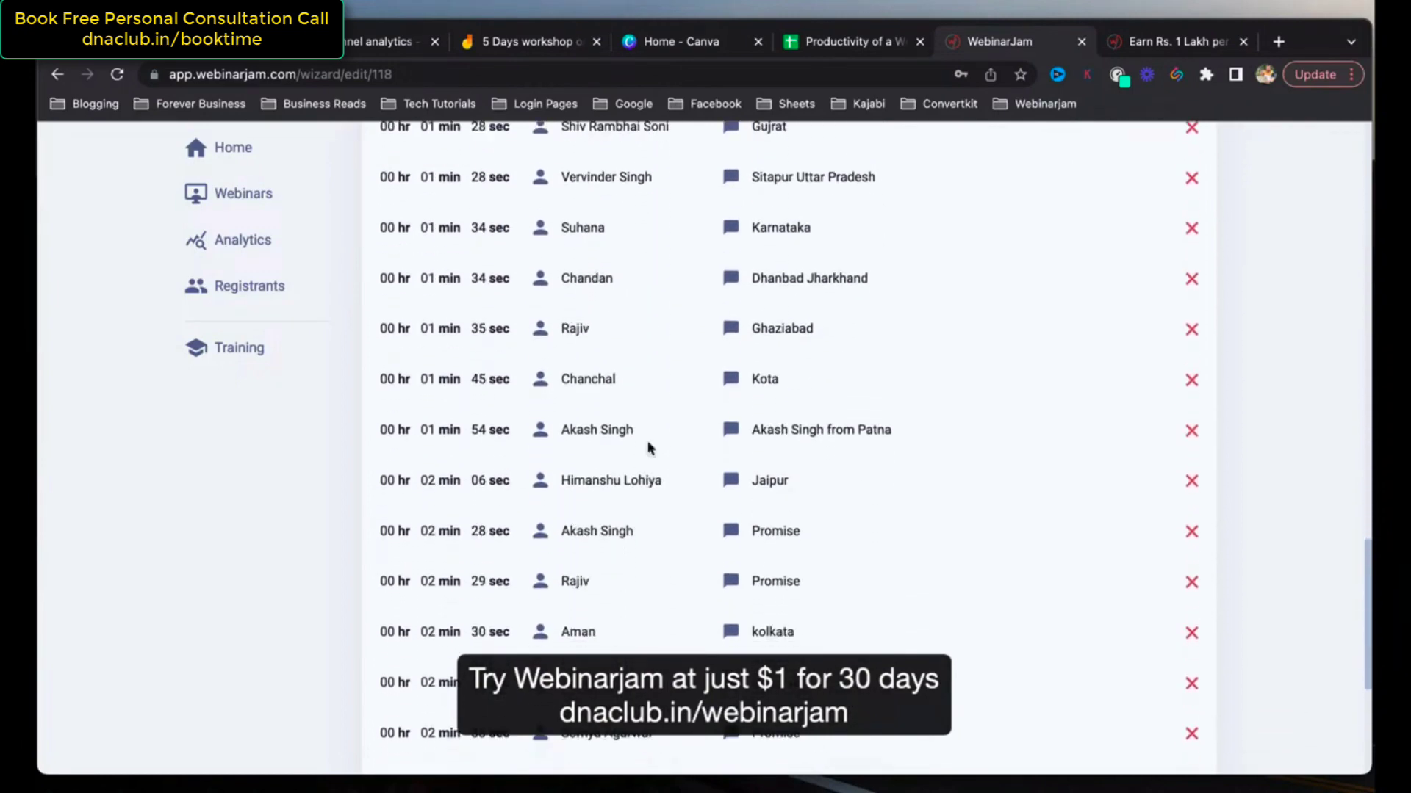
scroll(650, 448, up, 10)
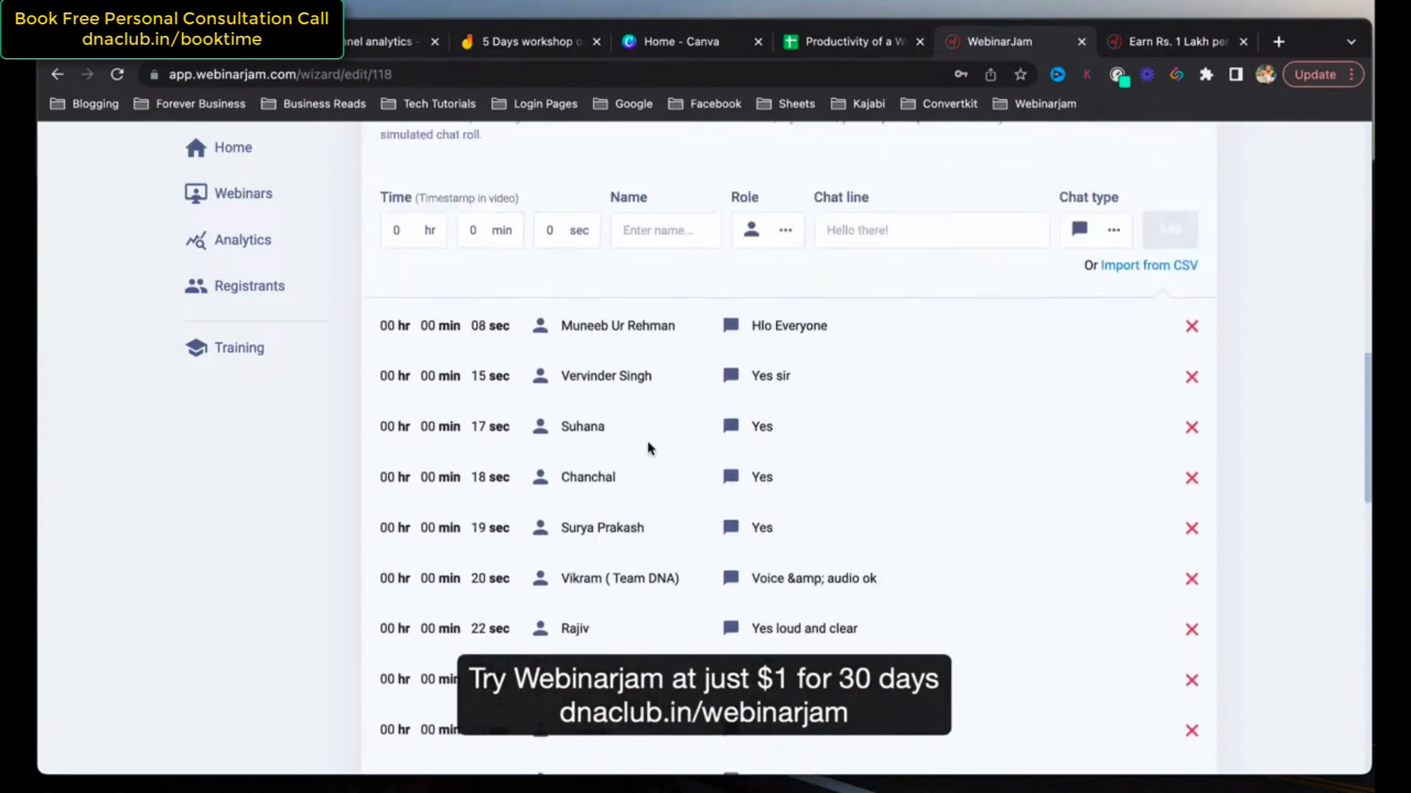
scroll(649, 448, up, 3)
scroll(648, 442, down, 2)
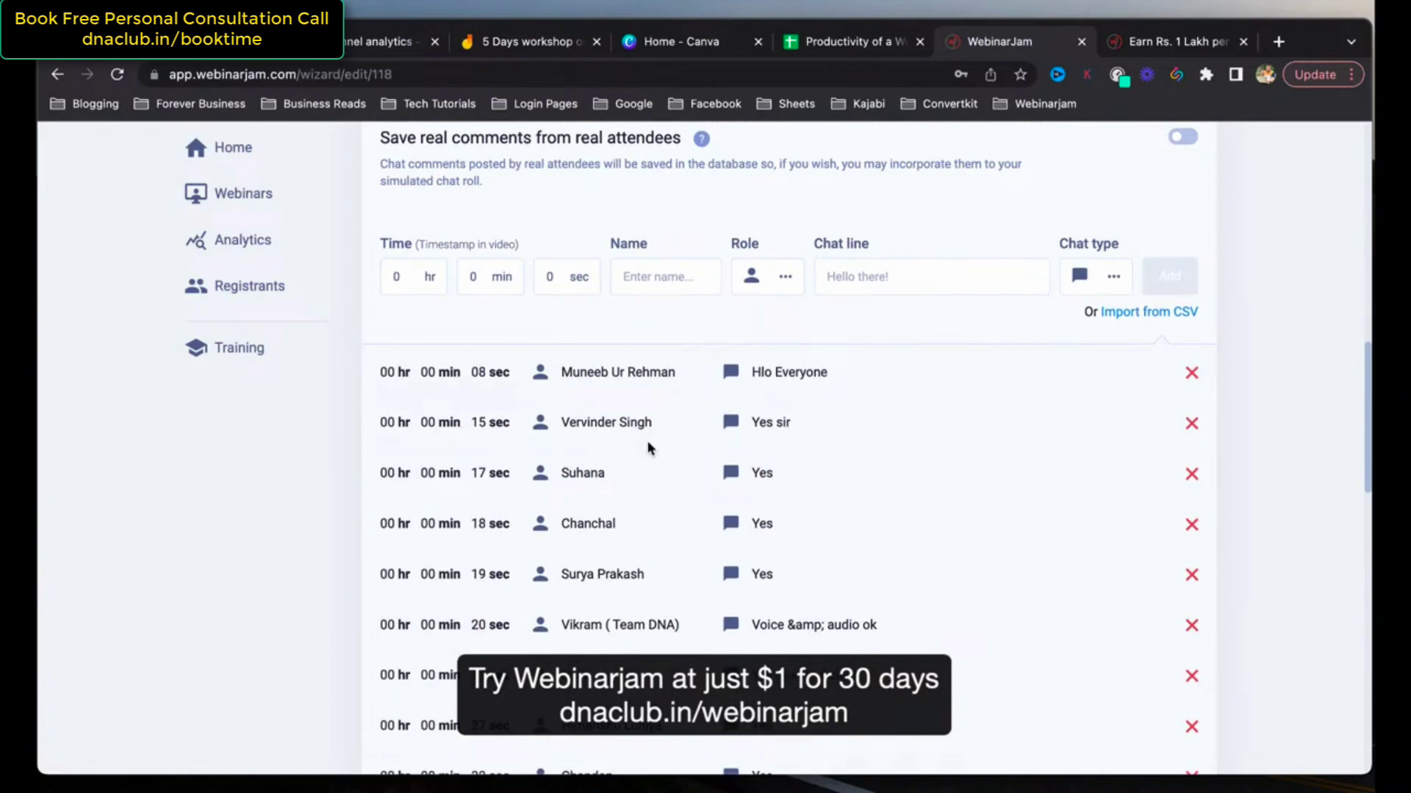
scroll(650, 448, up, 6)
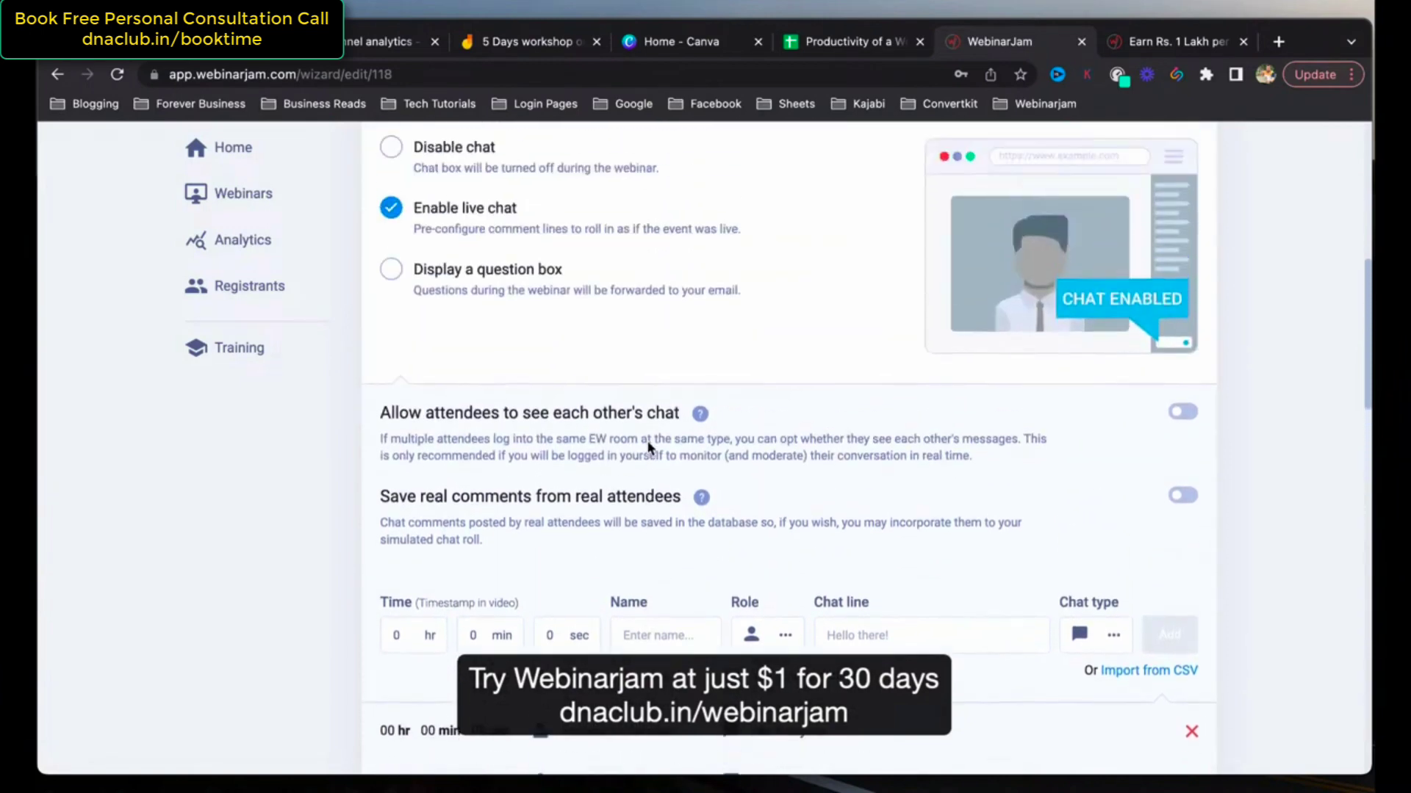
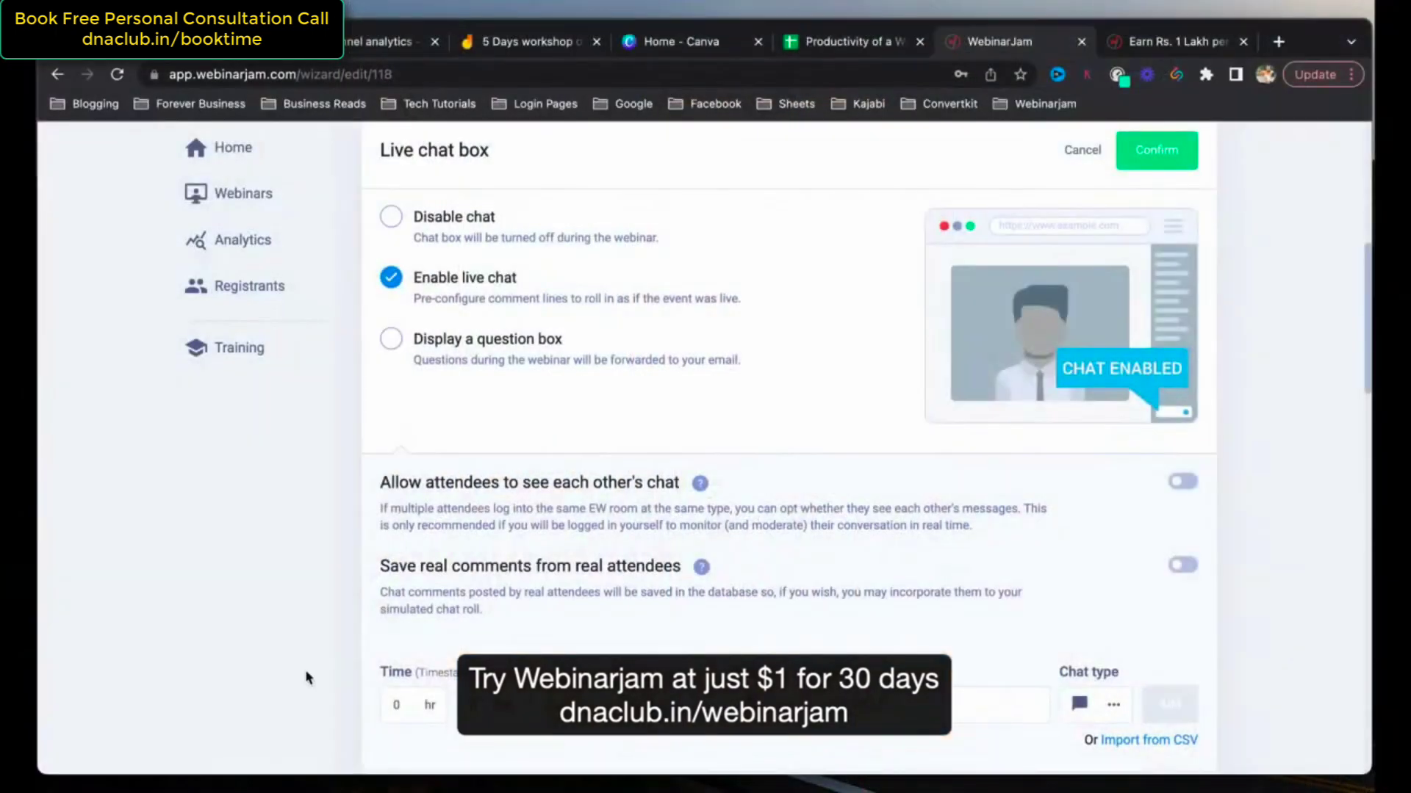
Set a new simulated chat message's timestamp to 0 hr 1 min 10 sec and enter the attendee's name.
scroll(836, 492, down, 5)
scroll(836, 494, down, 1)
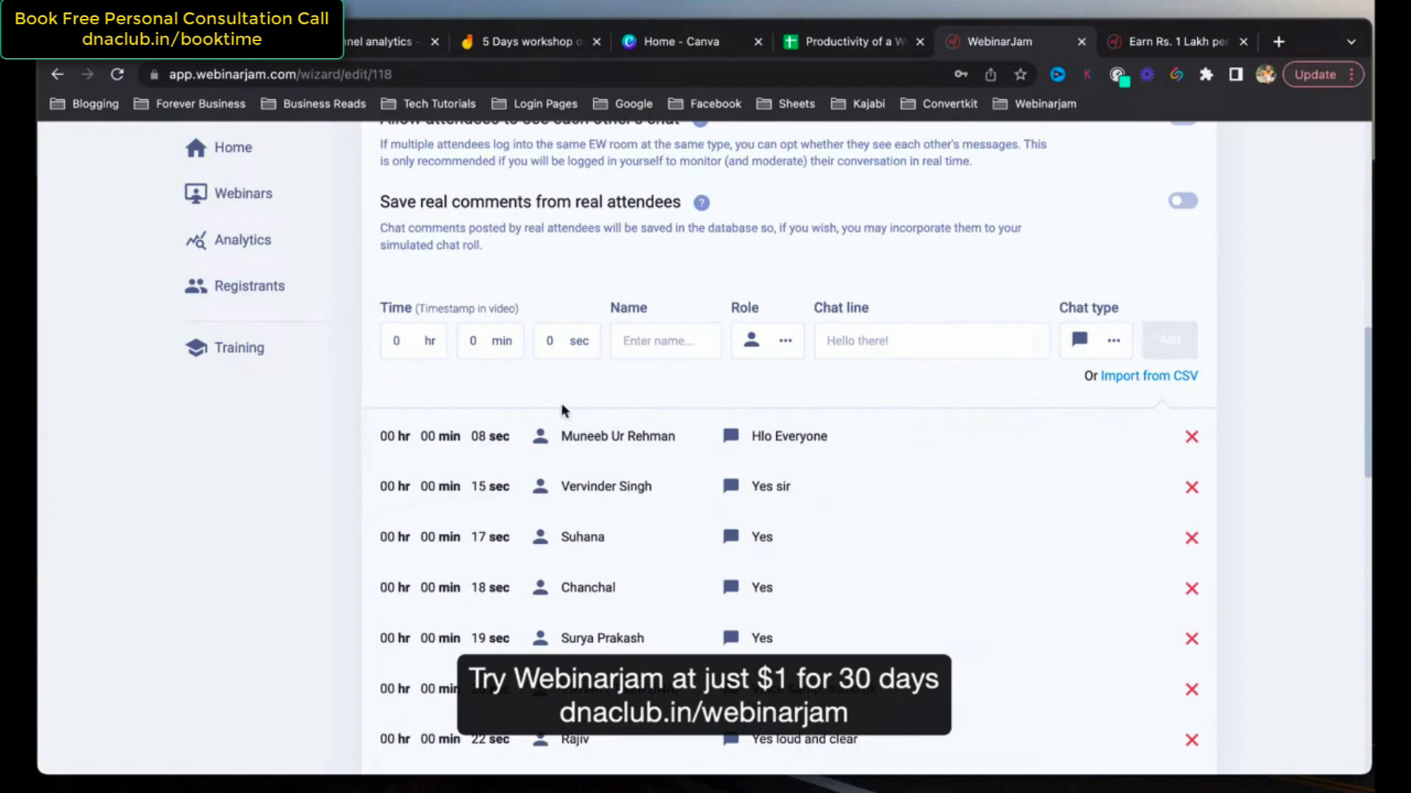
click(481, 344)
click(559, 346)
click(658, 341)
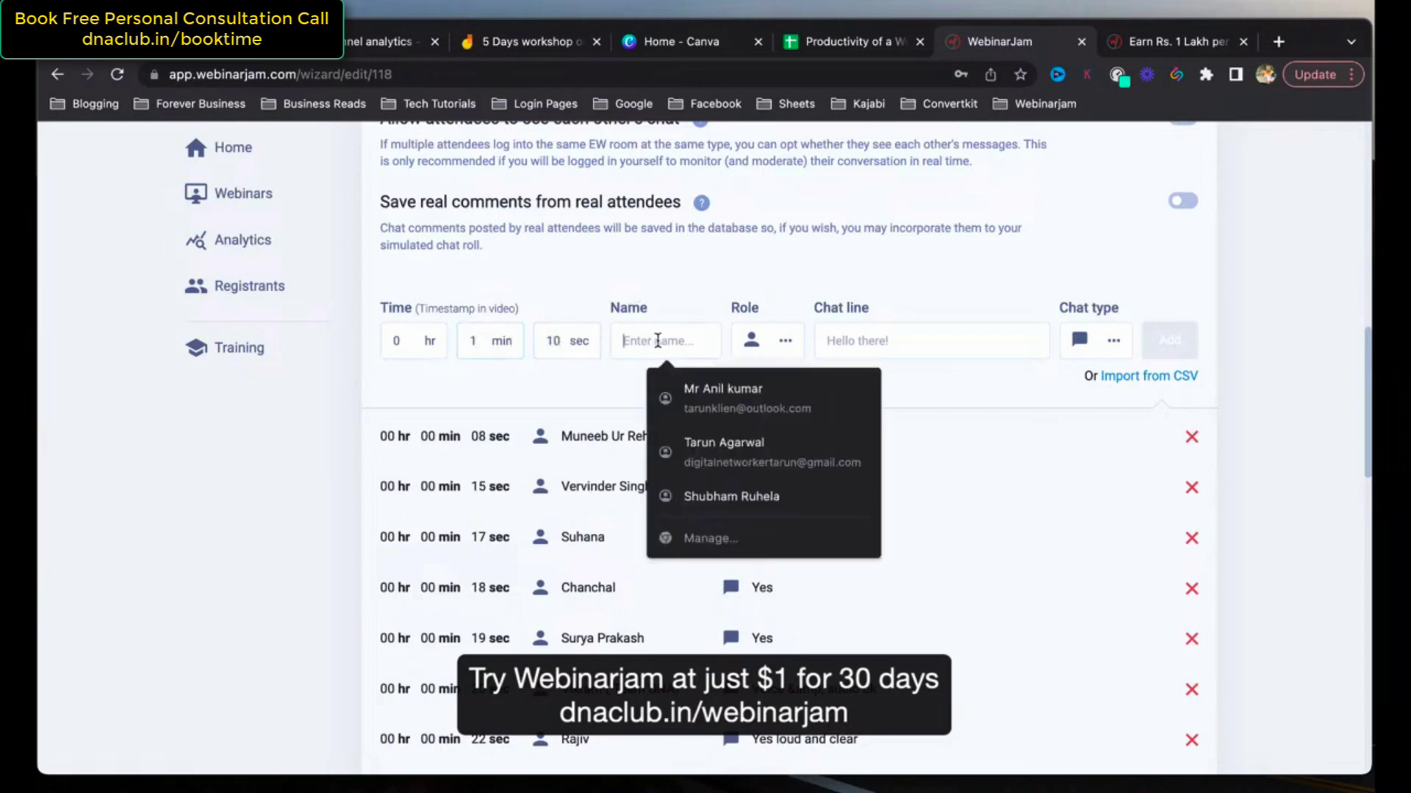
click(805, 273)
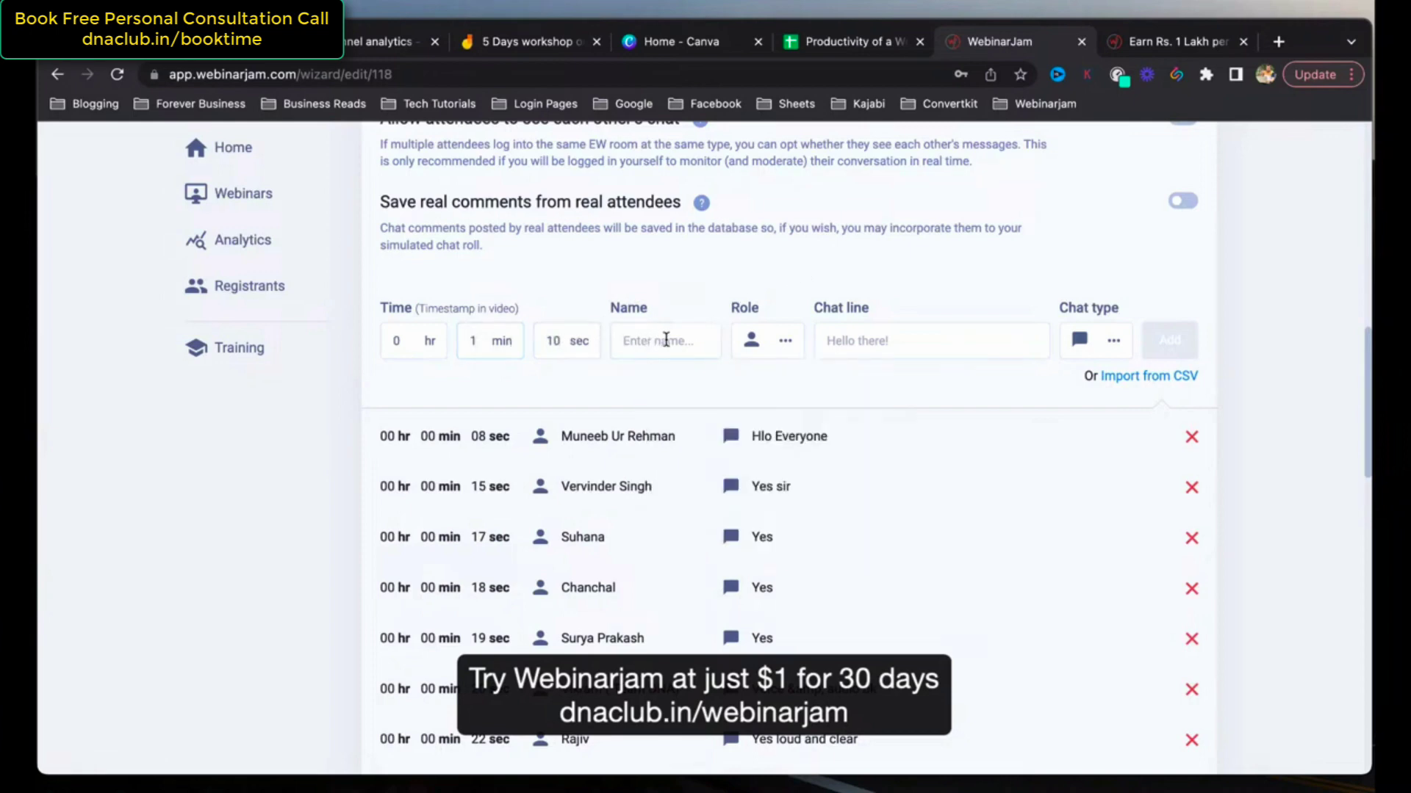
click(666, 340)
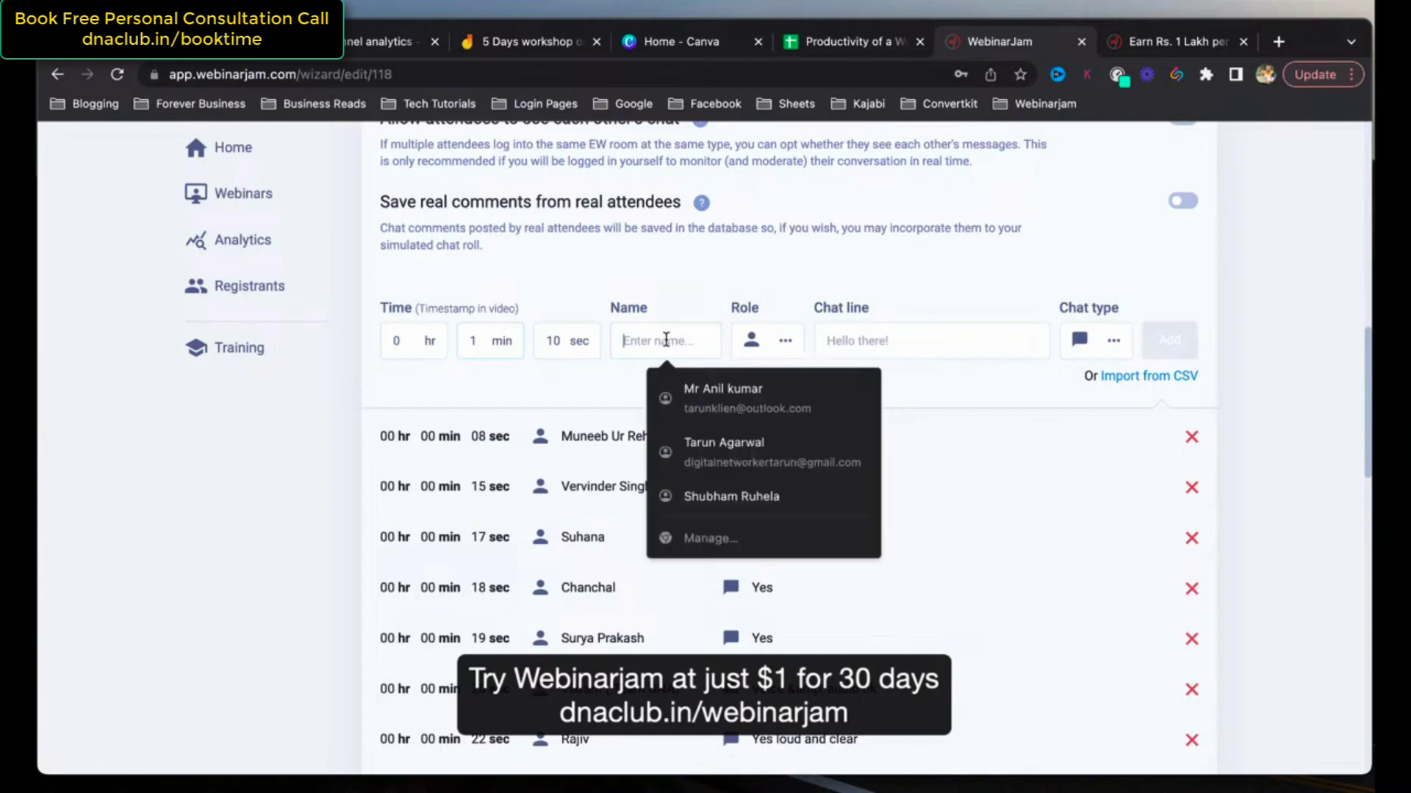
text(Zishan)
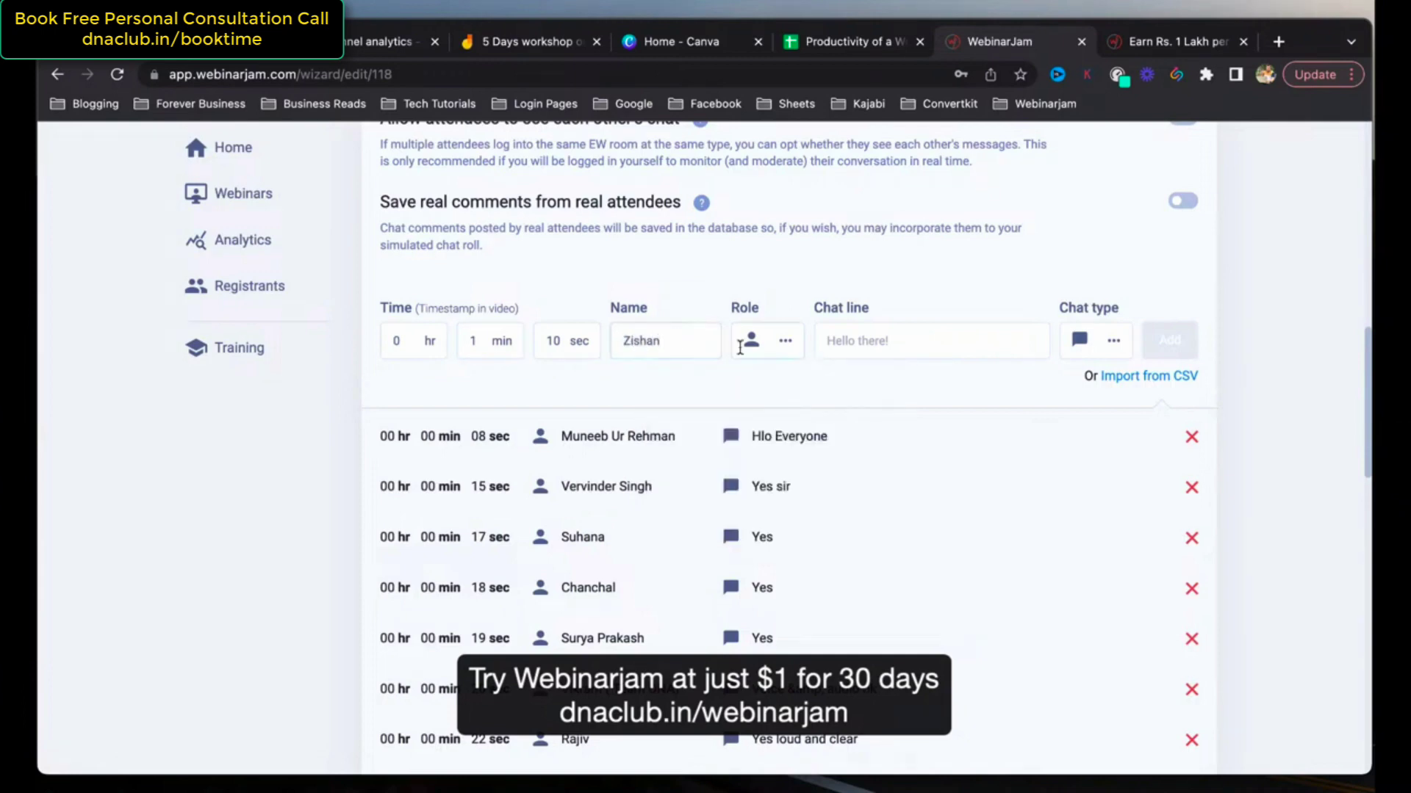
Write the chat line "Hello sir. I am attending your webinar for first time." and add the message to the chat roll.
text(Hello sir. I am)
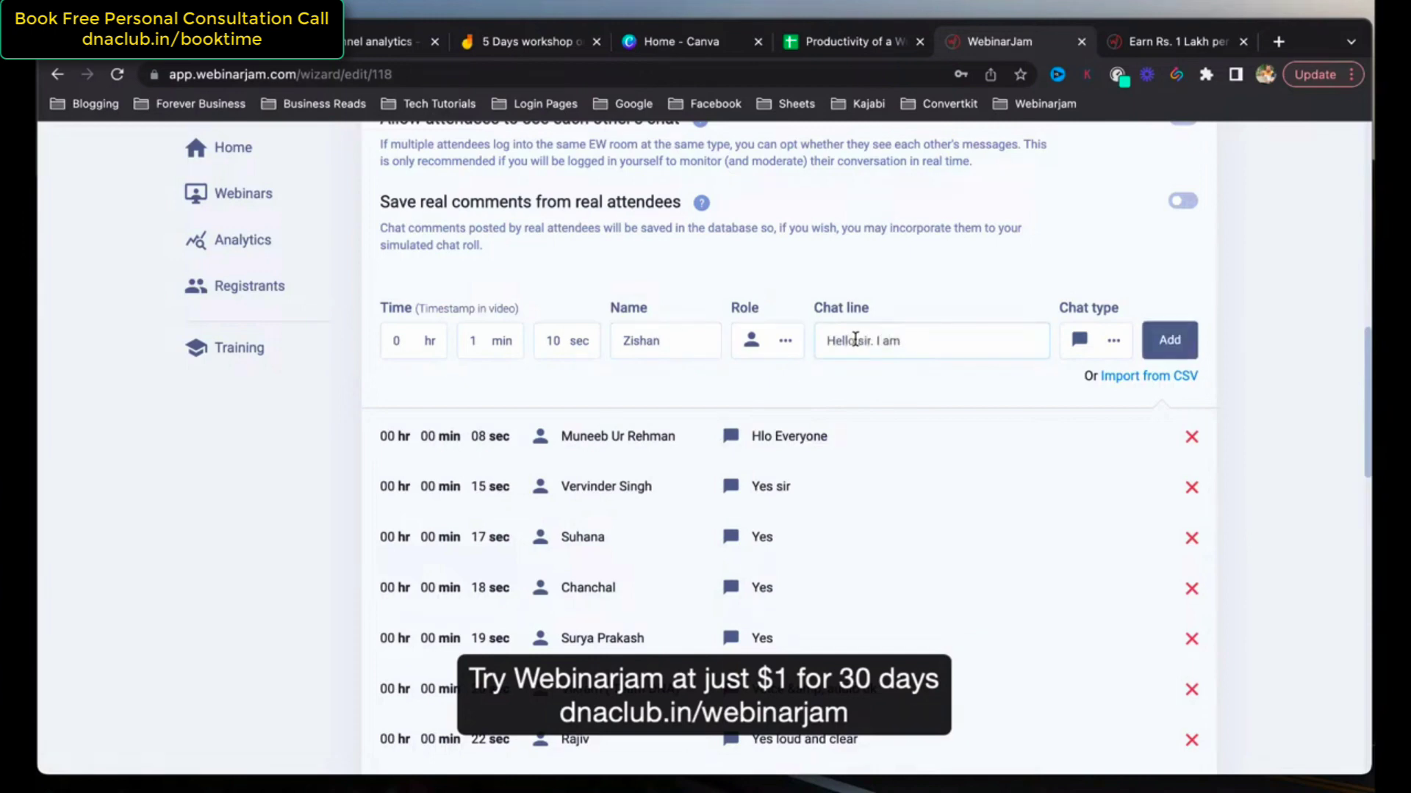
text( attending your webinar fo)
text(r firstt)
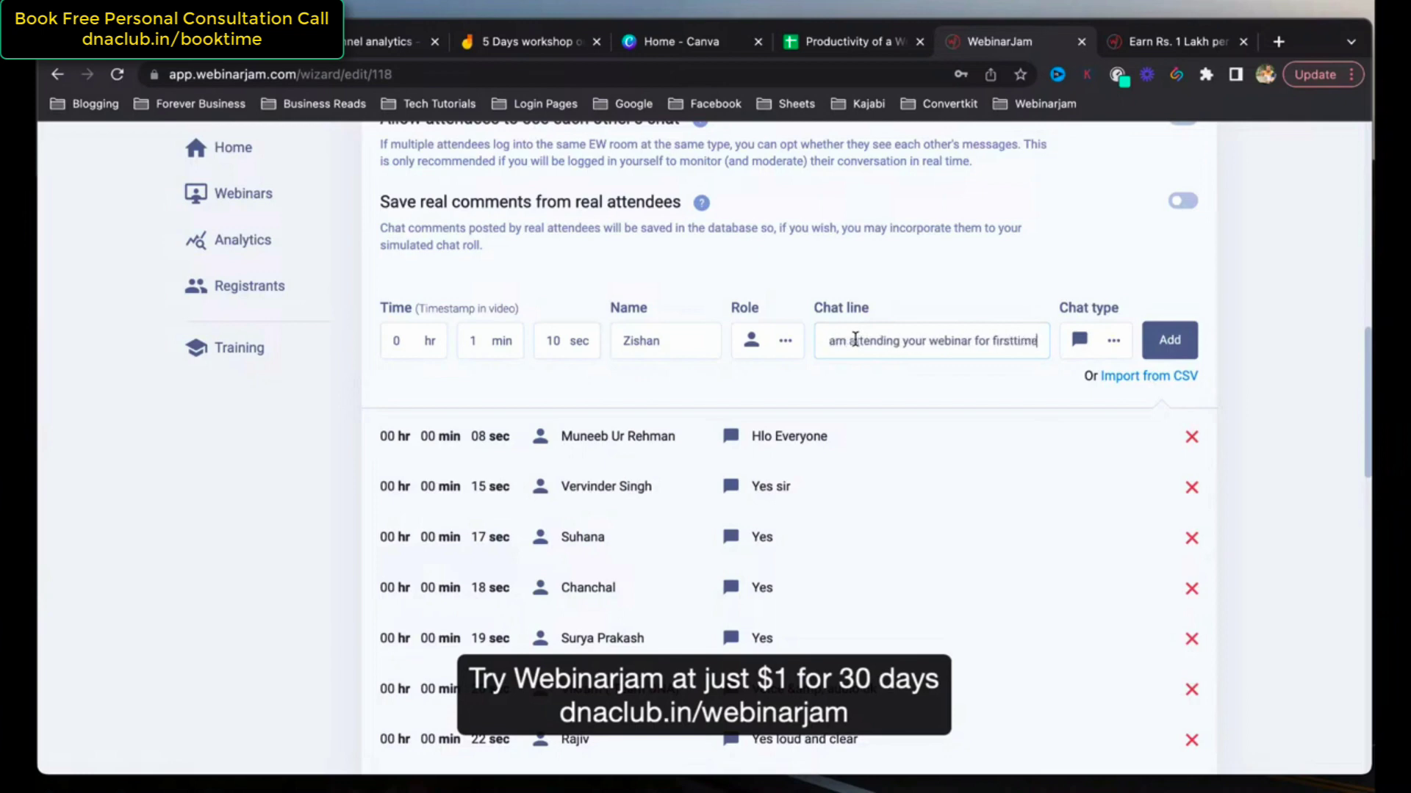
key(BackSpace)
text(time.)
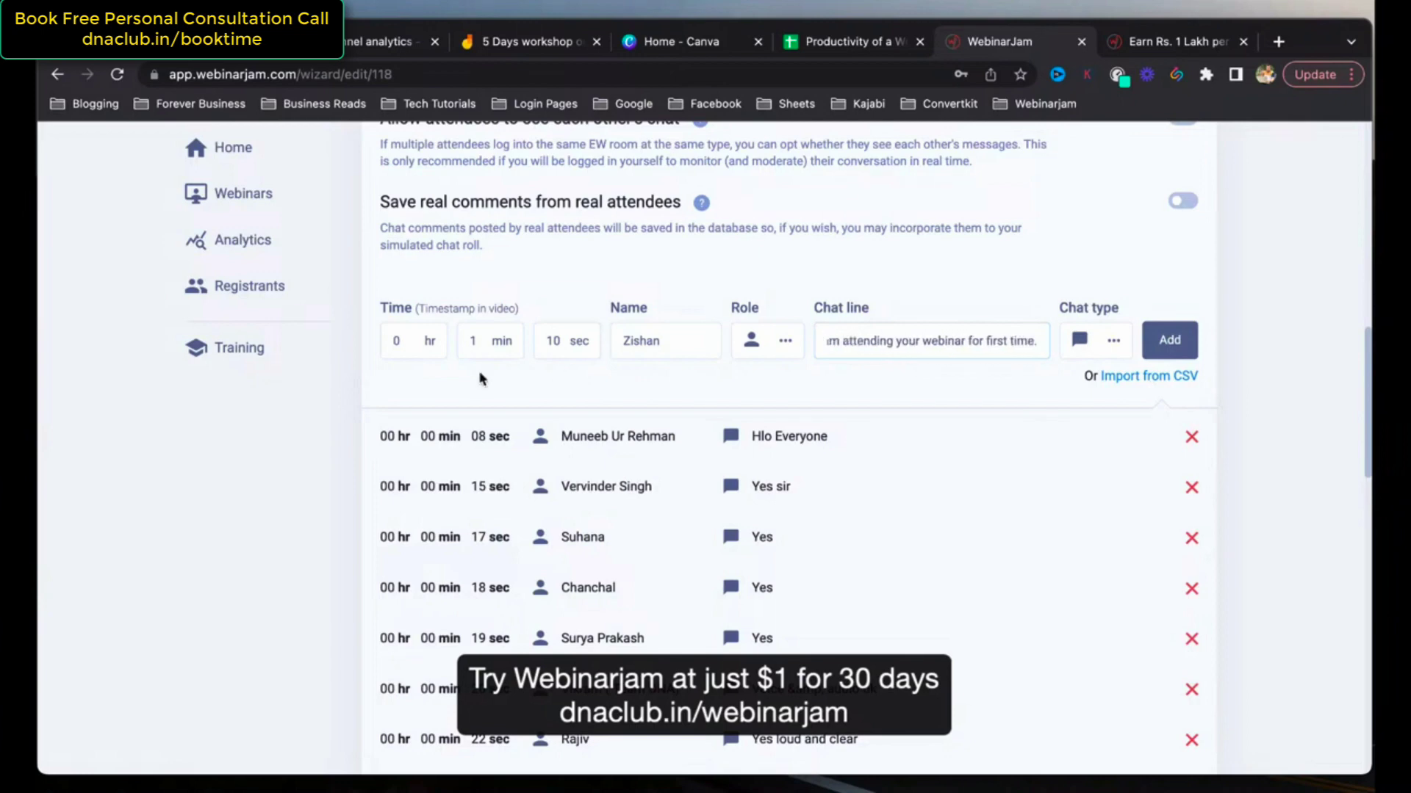
click(1168, 340)
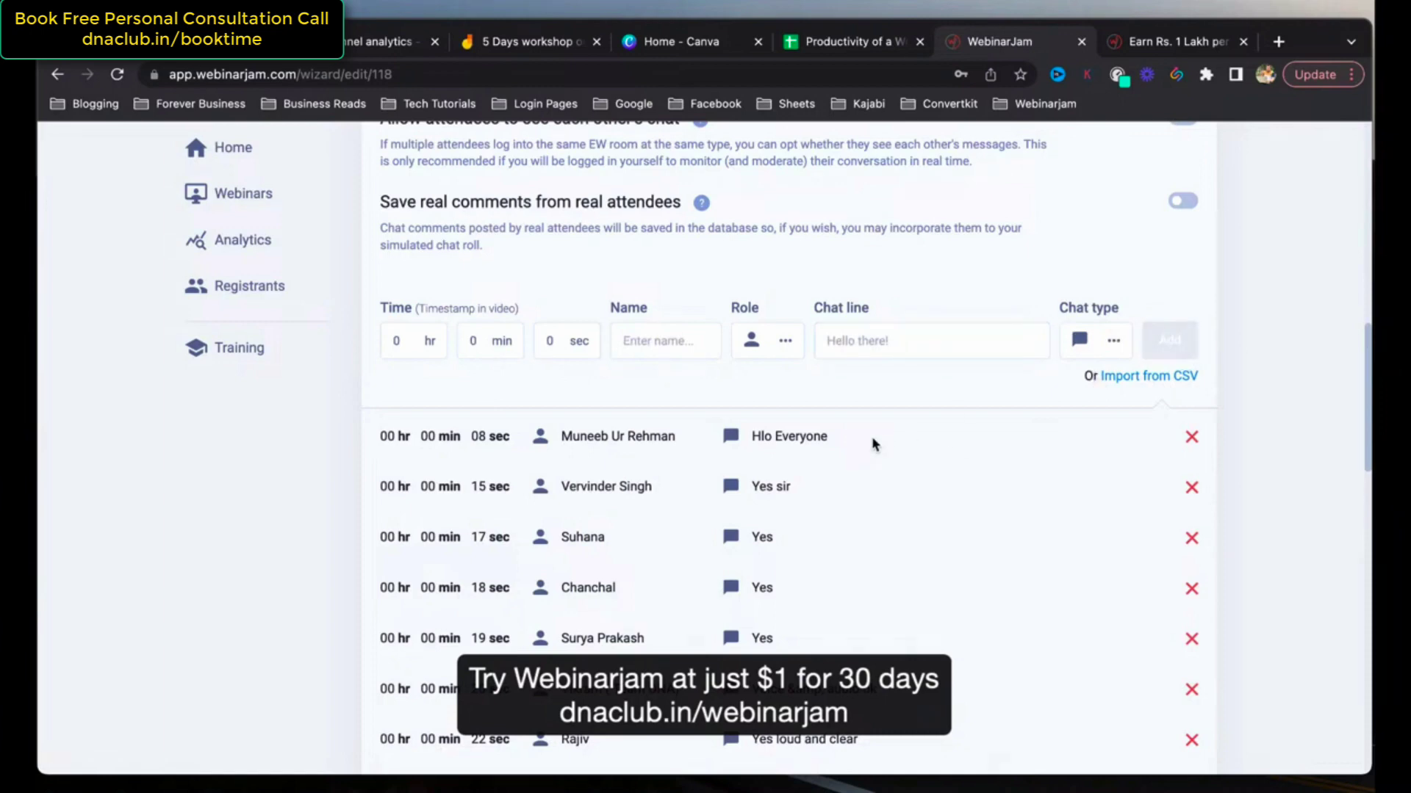
Locate the new message at 1 min 10 sec in the chat roll and check its name and text.
scroll(874, 444, down, 7)
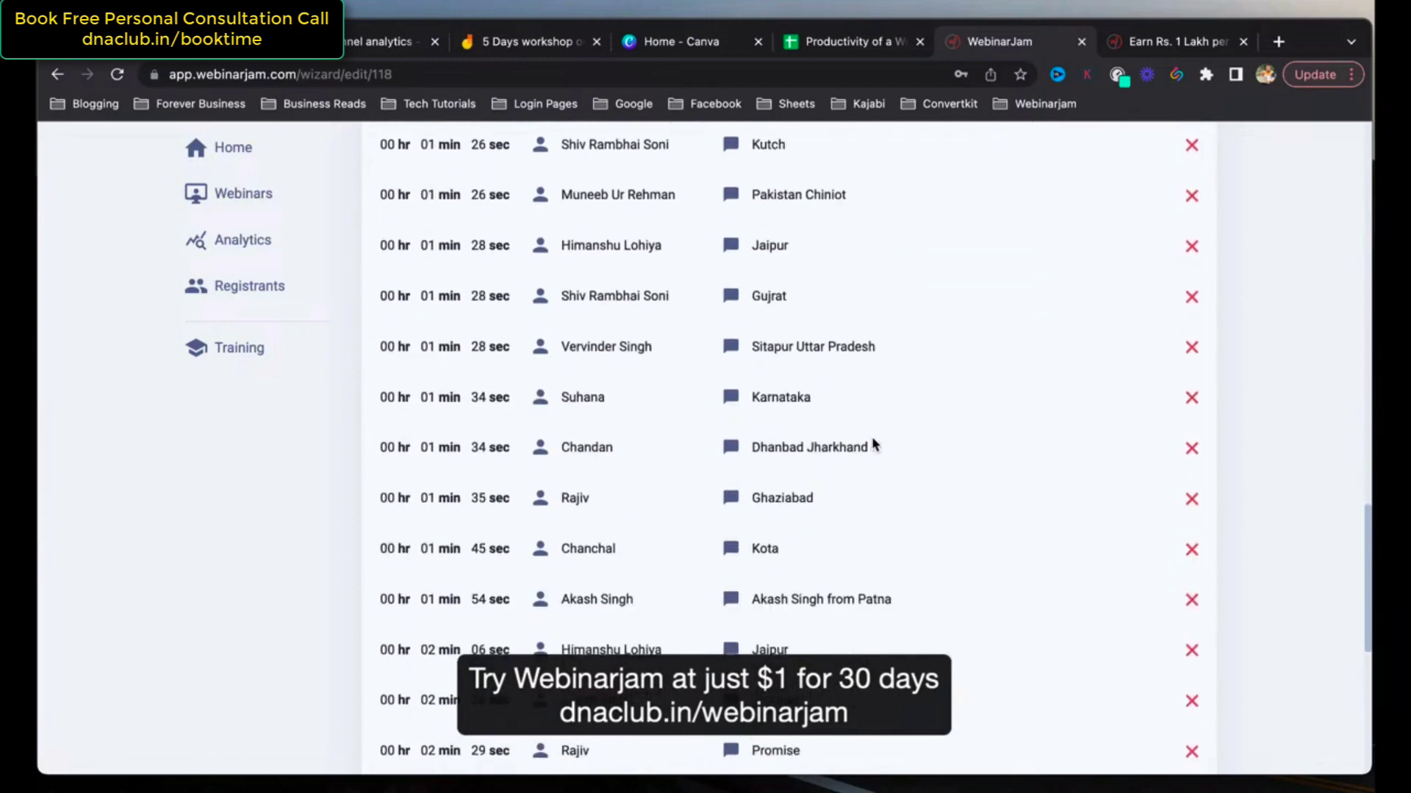
scroll(875, 444, down, 7)
scroll(875, 445, up, 7)
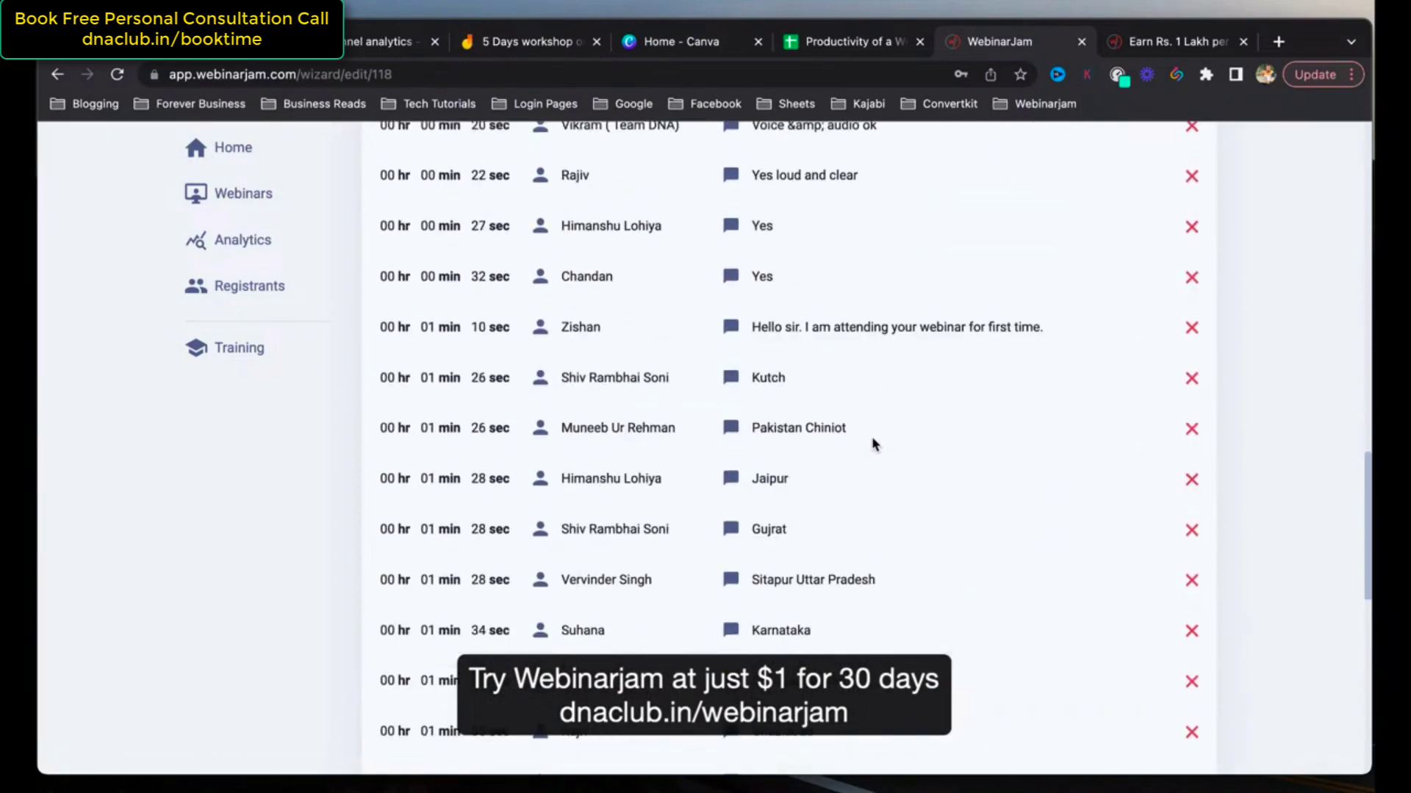
right_click(581, 360)
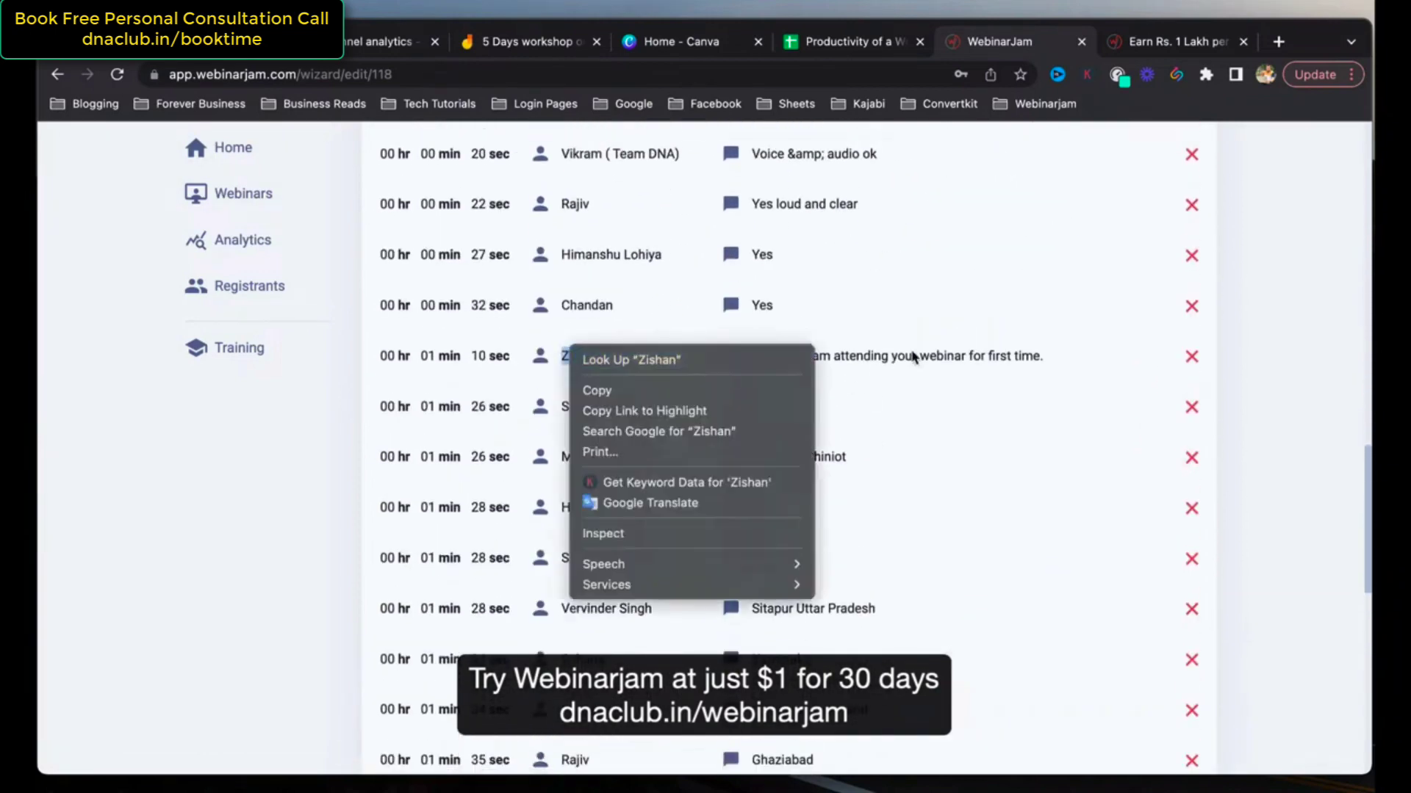
click(913, 355)
drag(805, 359, 1046, 357)
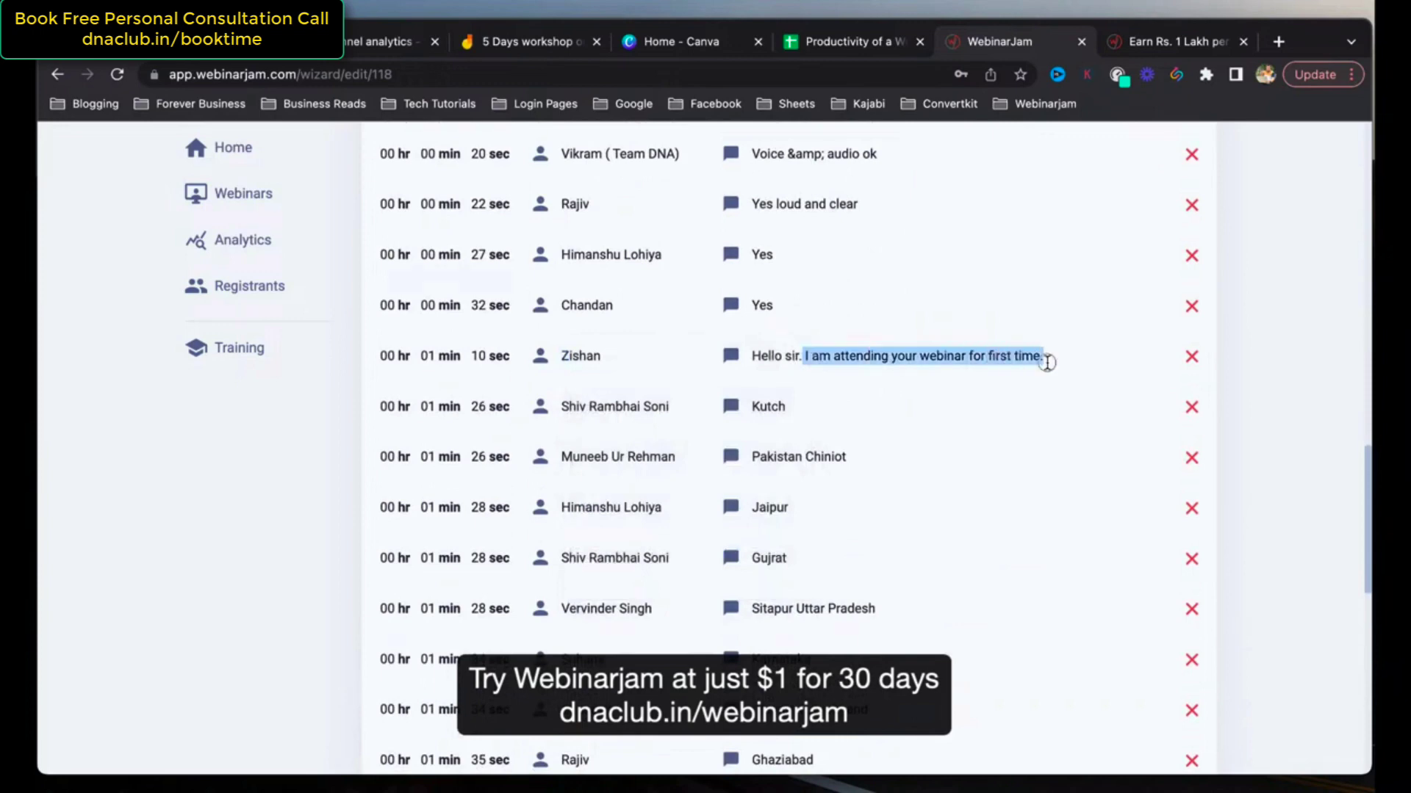
click(1309, 375)
scroll(1309, 375, down, 6)
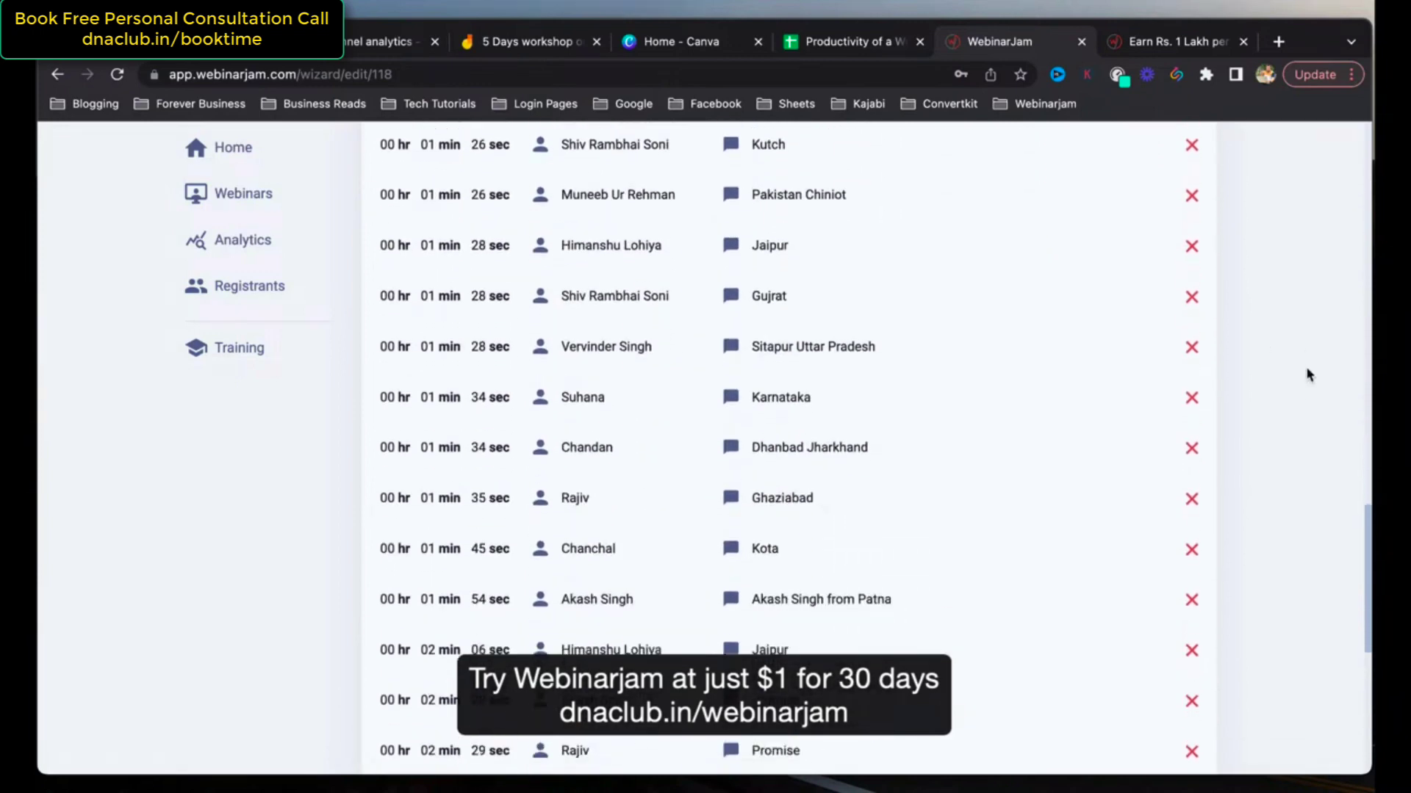
Confirm the live chat box settings and look over the remaining Live settings.
scroll(1348, 302, up, 10)
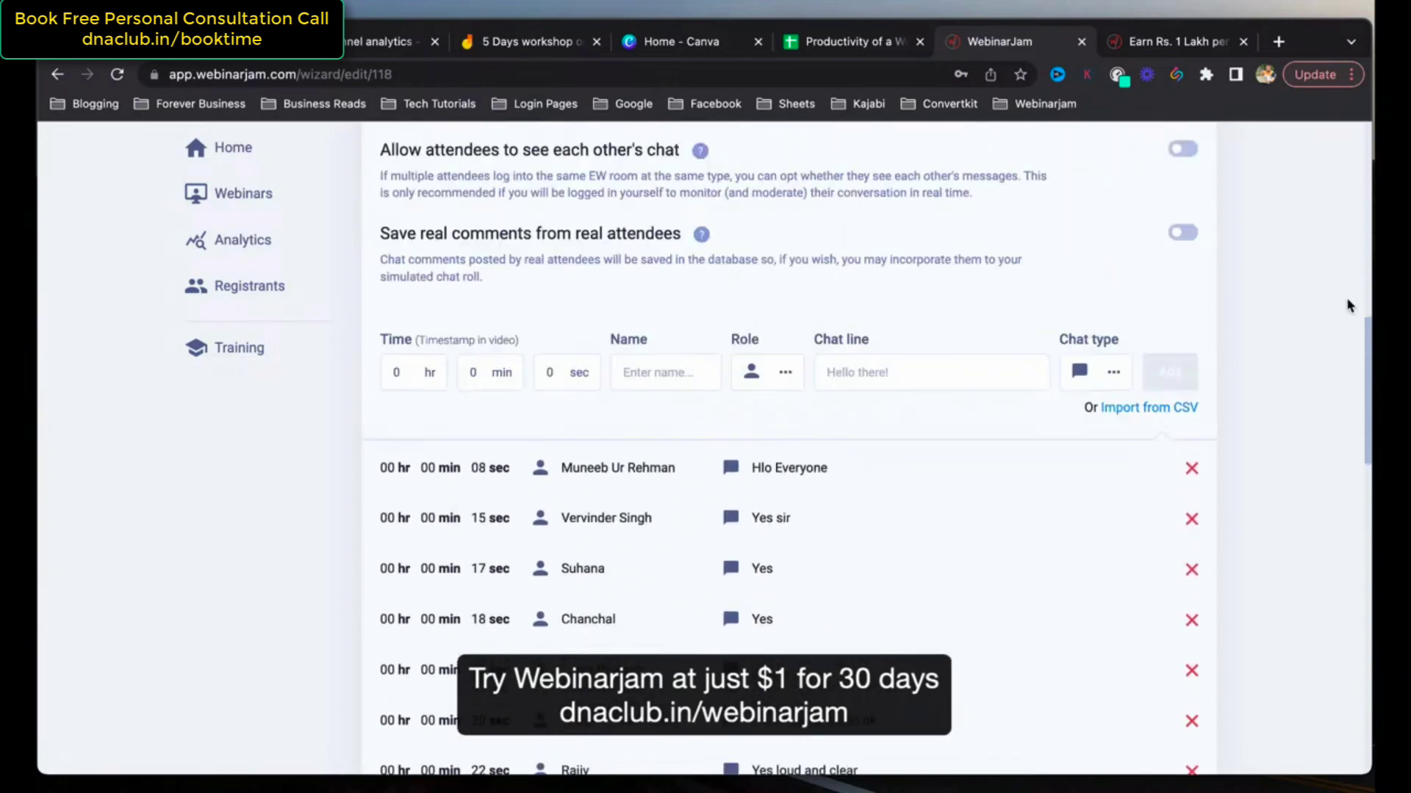
scroll(1169, 307, up, 4)
click(1160, 353)
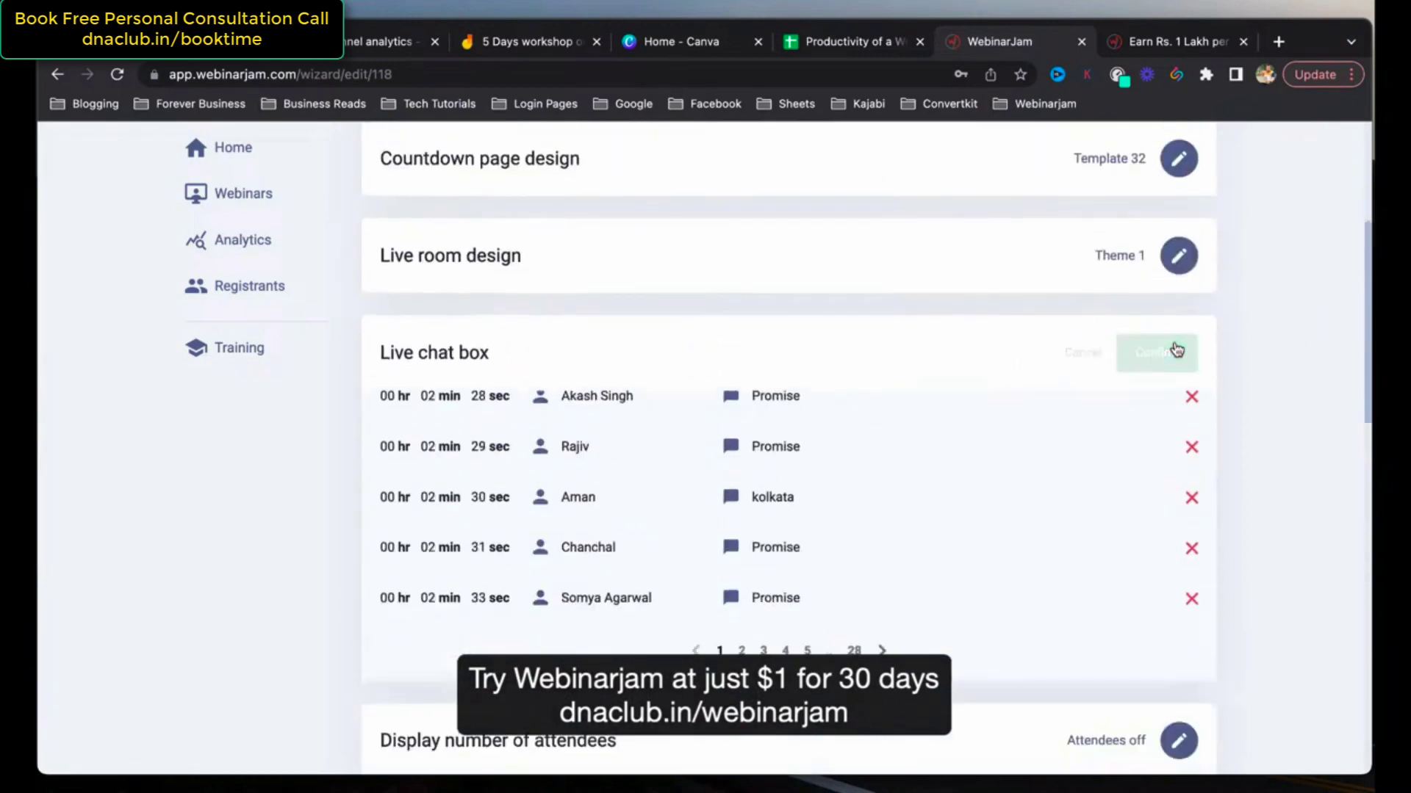
scroll(905, 375, down, 2)
scroll(908, 375, down, 2)
scroll(907, 374, up, 5)
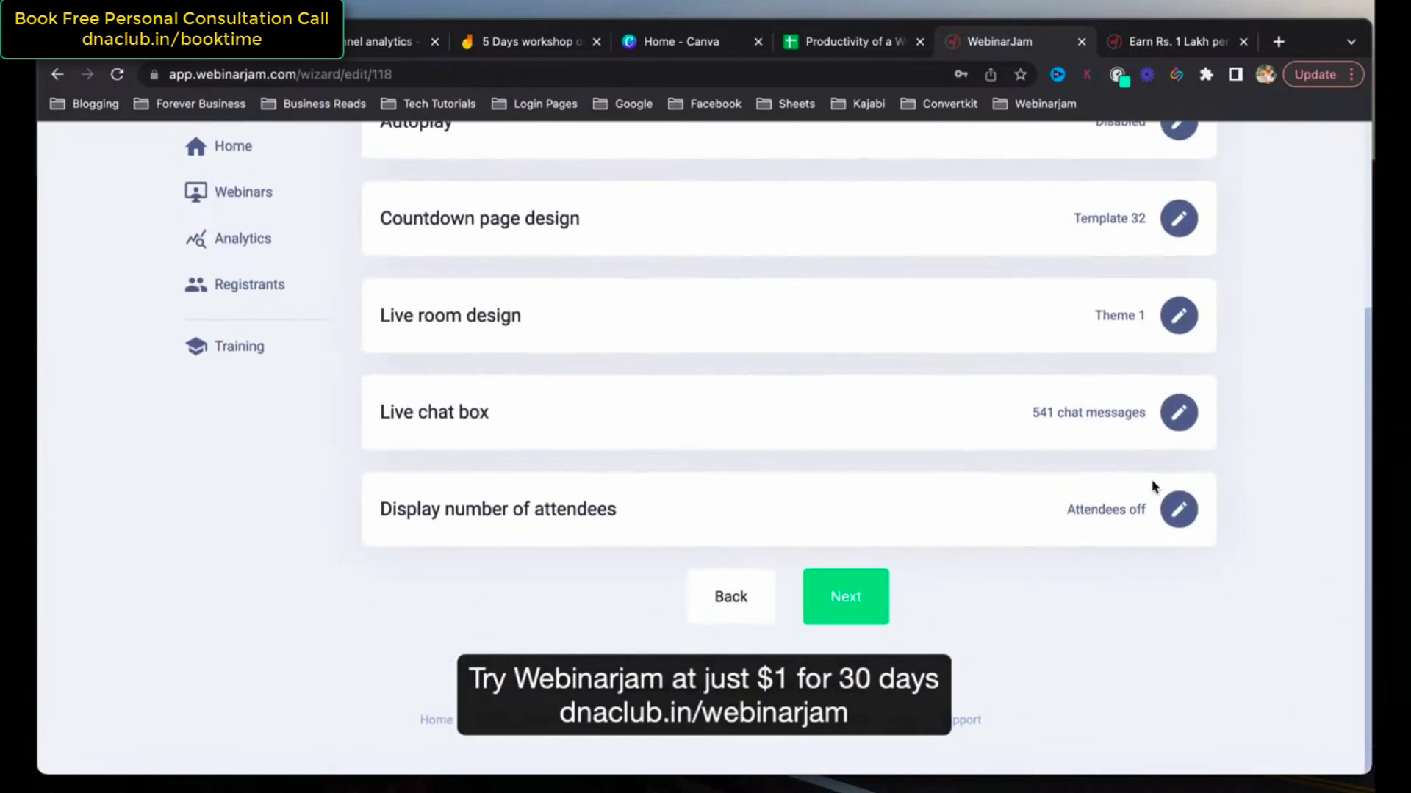
Compare the options for displaying the number of attendees and choose the dynamic simulated number.
click(1175, 511)
scroll(882, 504, down, 3)
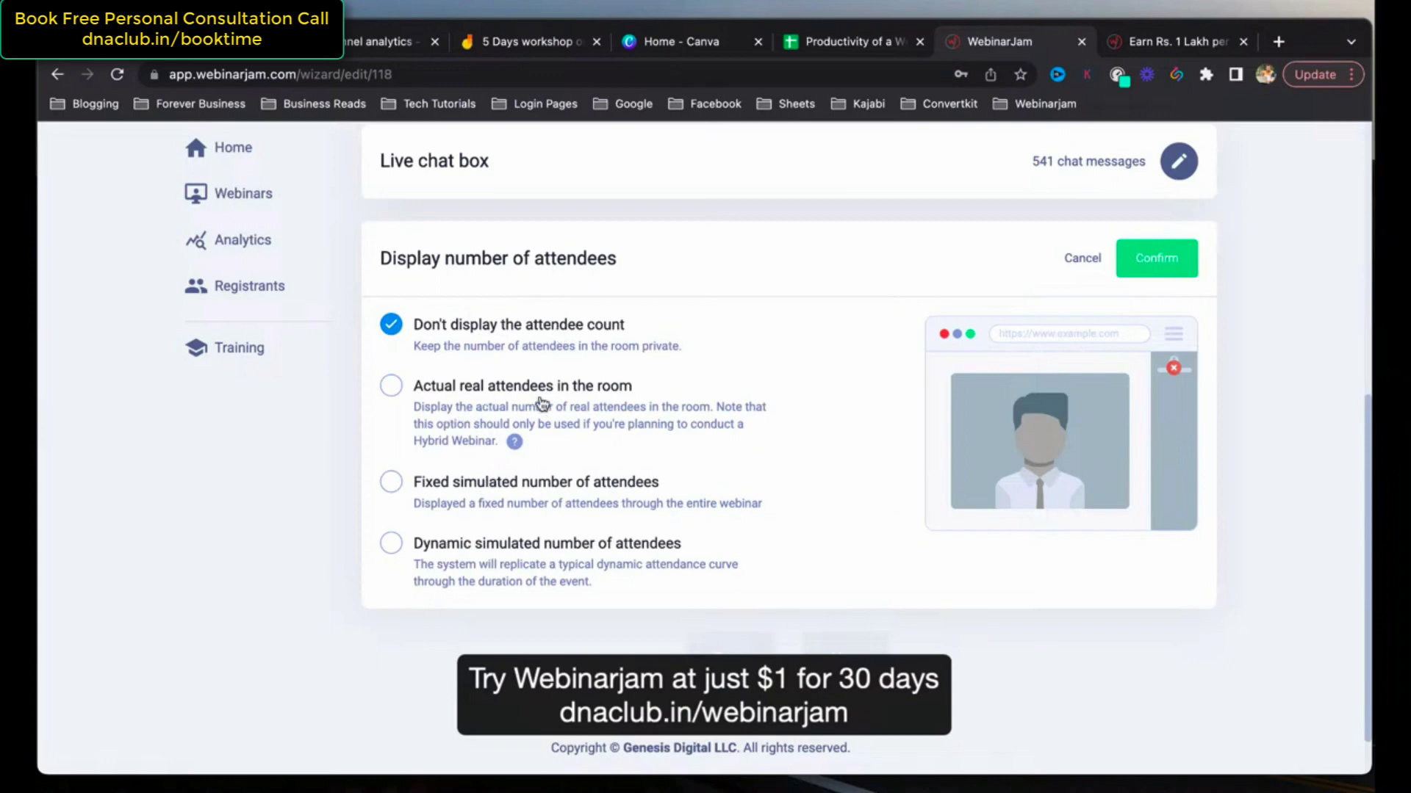
click(478, 403)
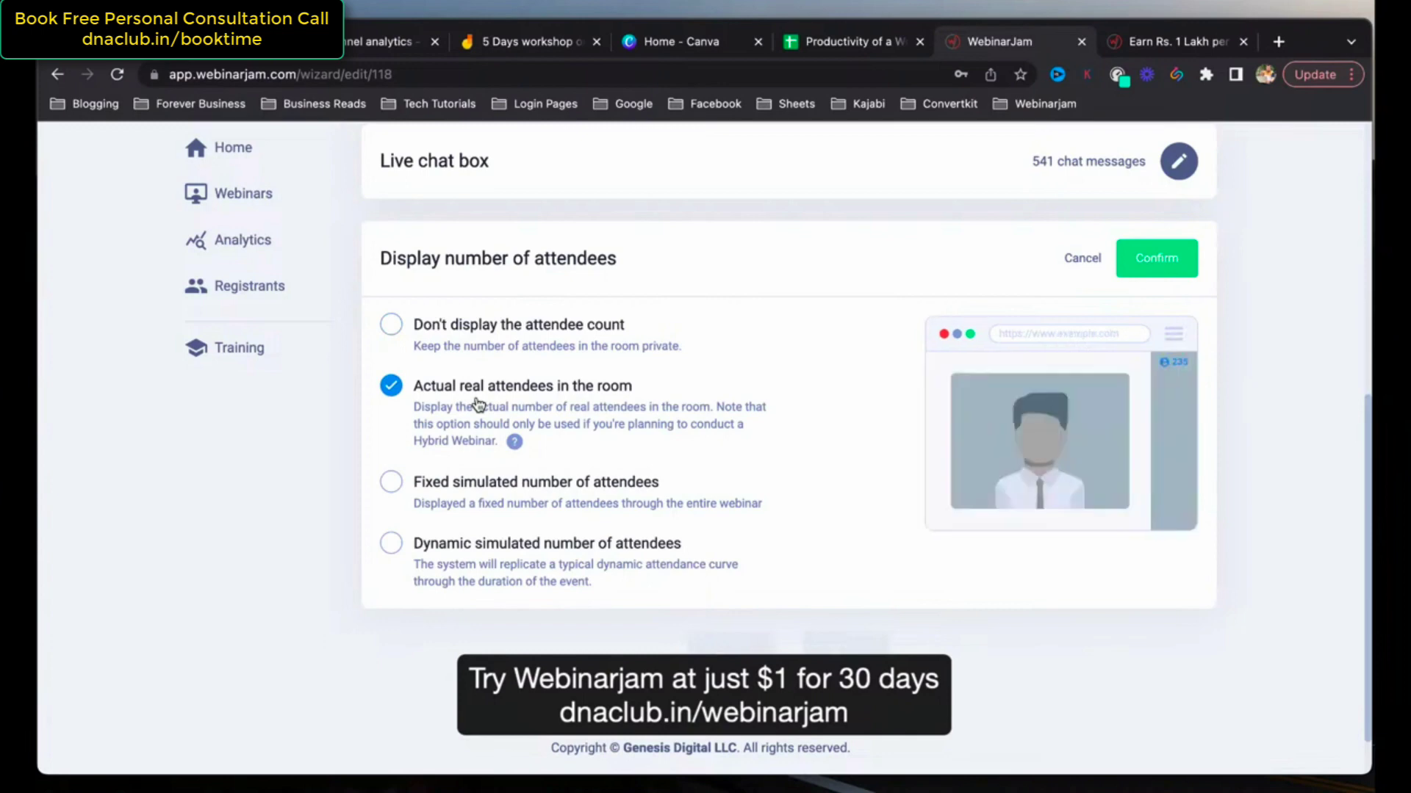
click(417, 487)
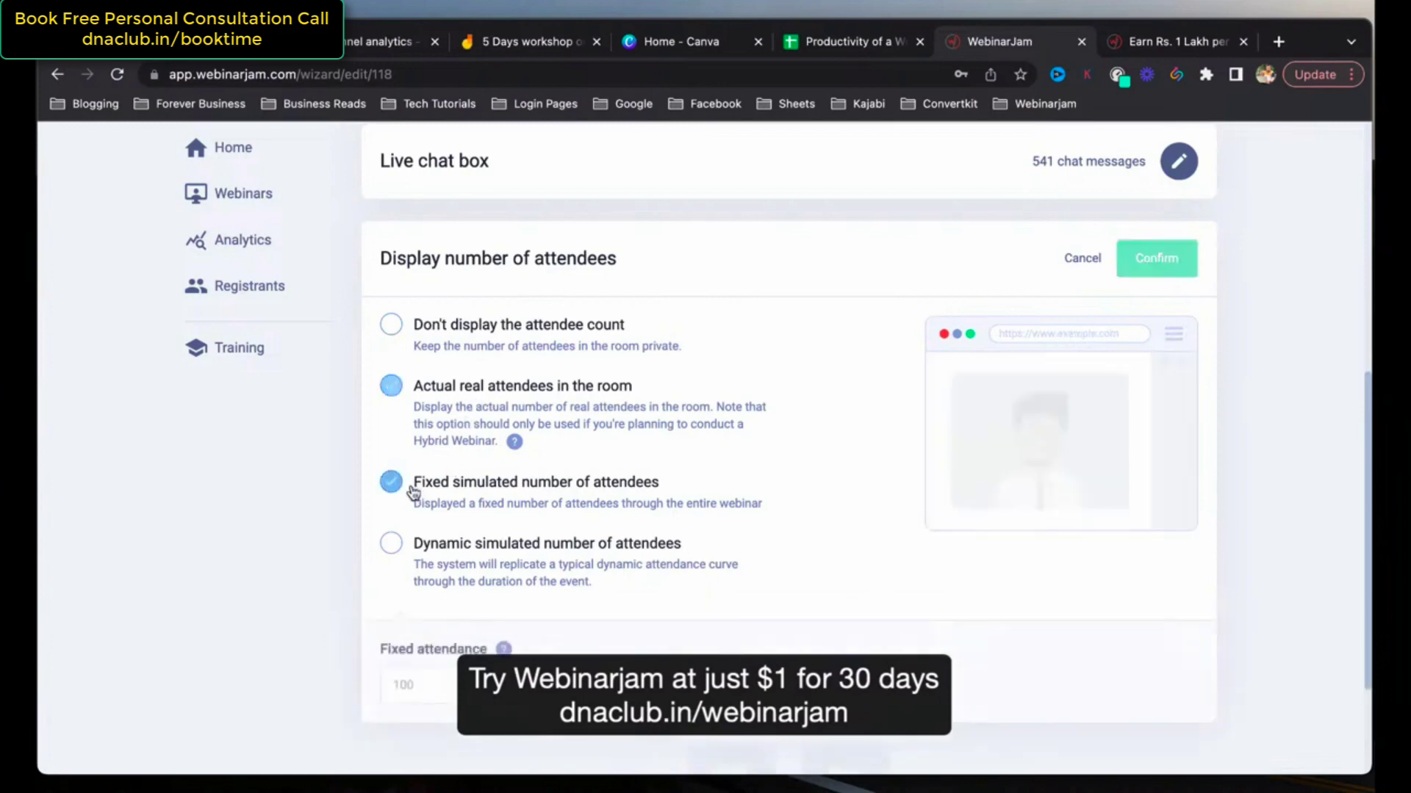
click(416, 563)
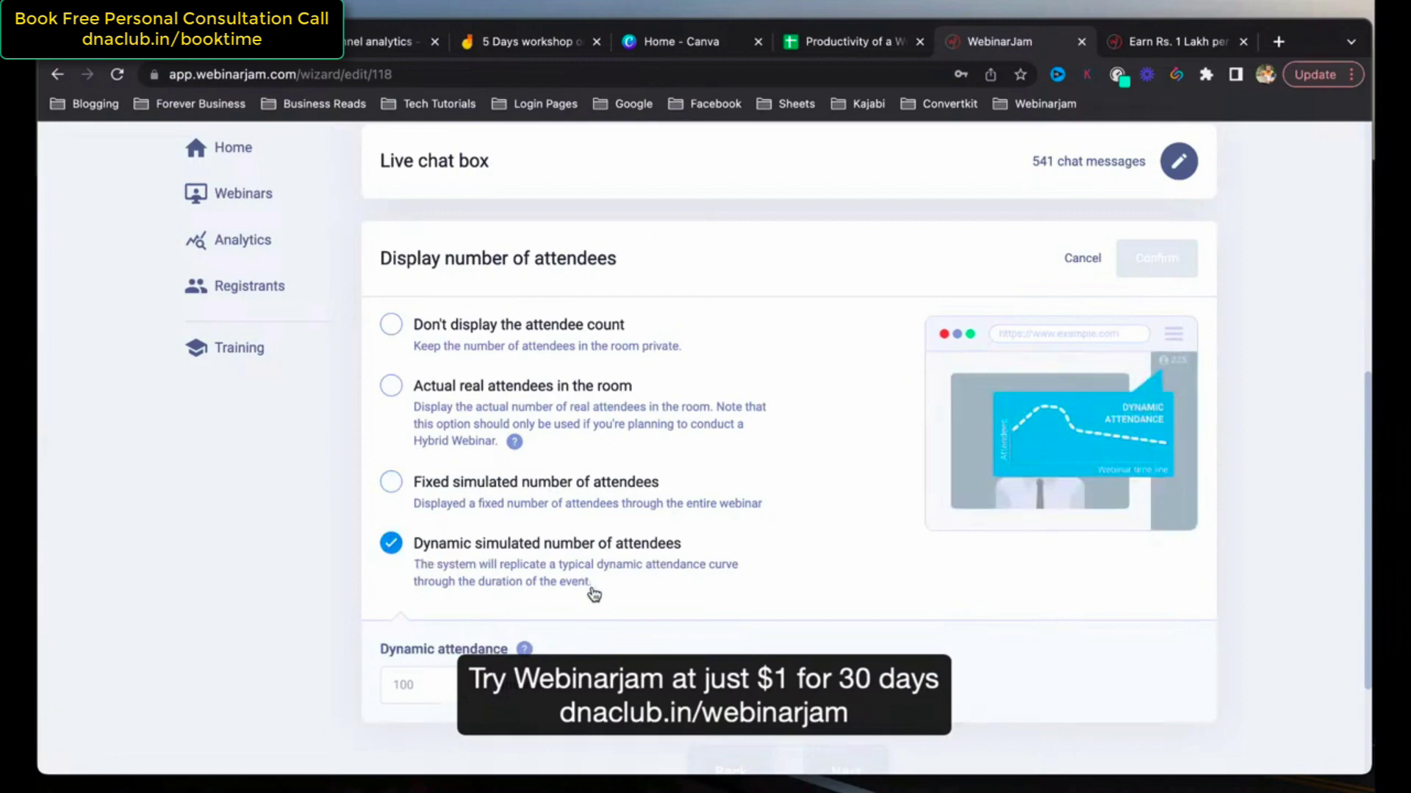
Set the dynamic attendance to 240 attendees and confirm the attendee display setting.
click(428, 678)
text(1)
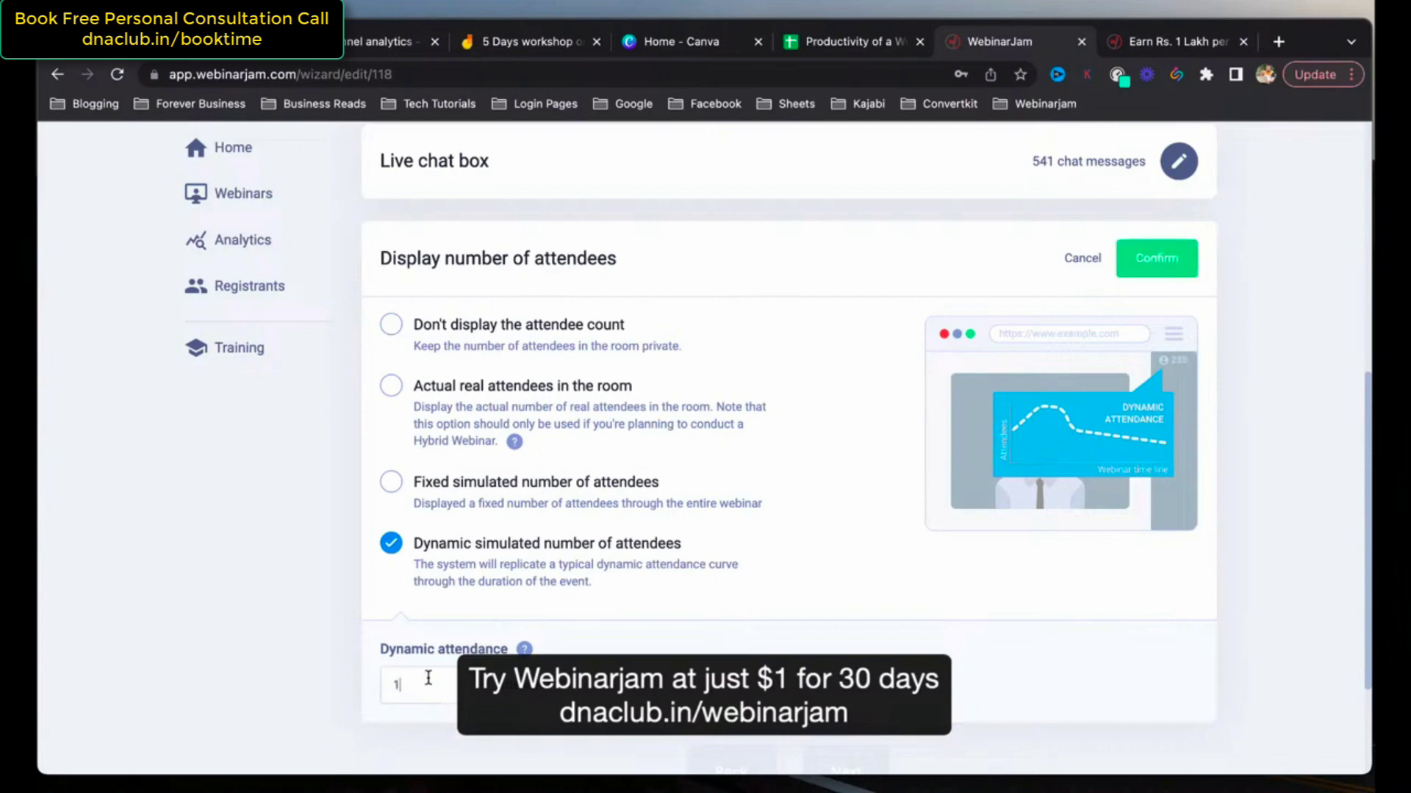
key(BackSpace)
text(240)
scroll(789, 441, down, 1)
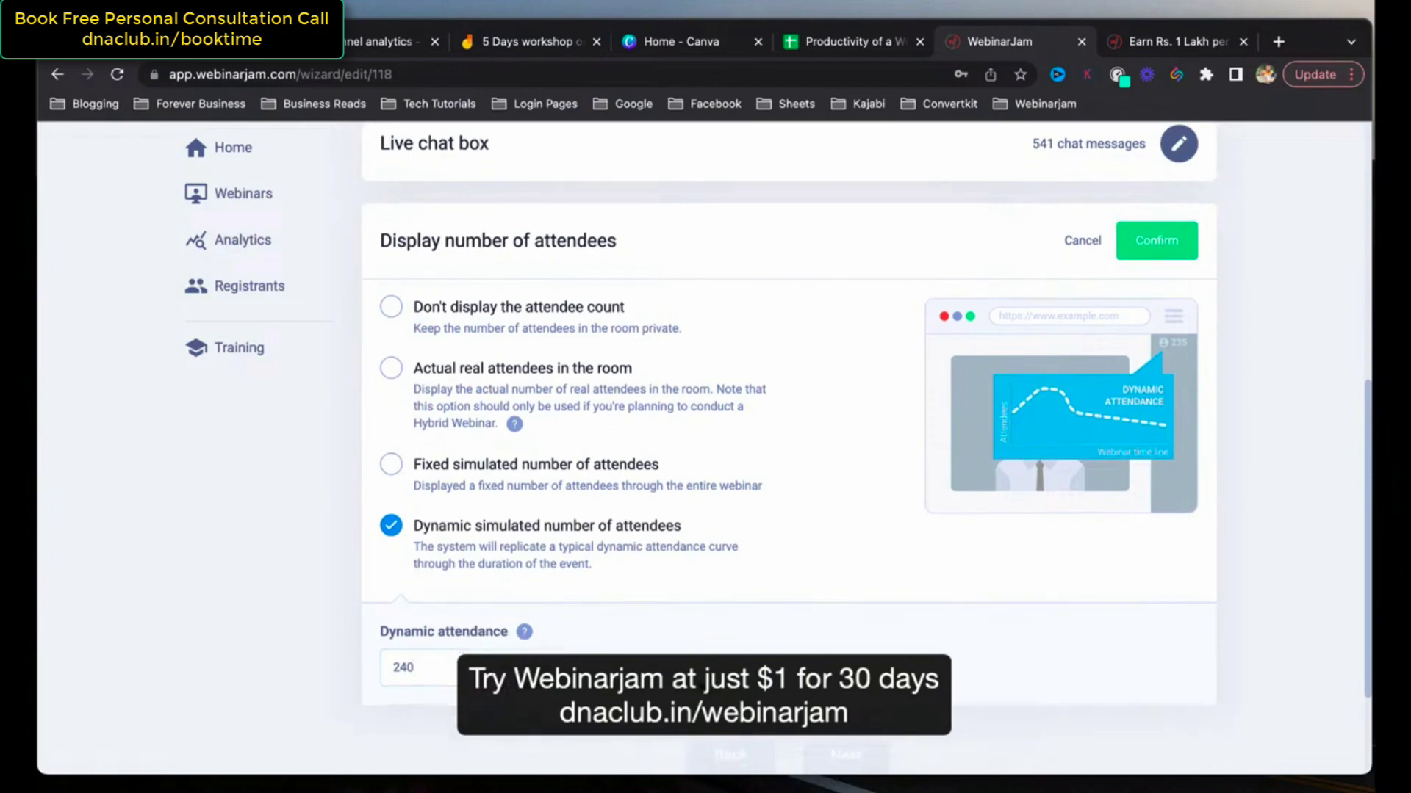
scroll(789, 441, down, 1)
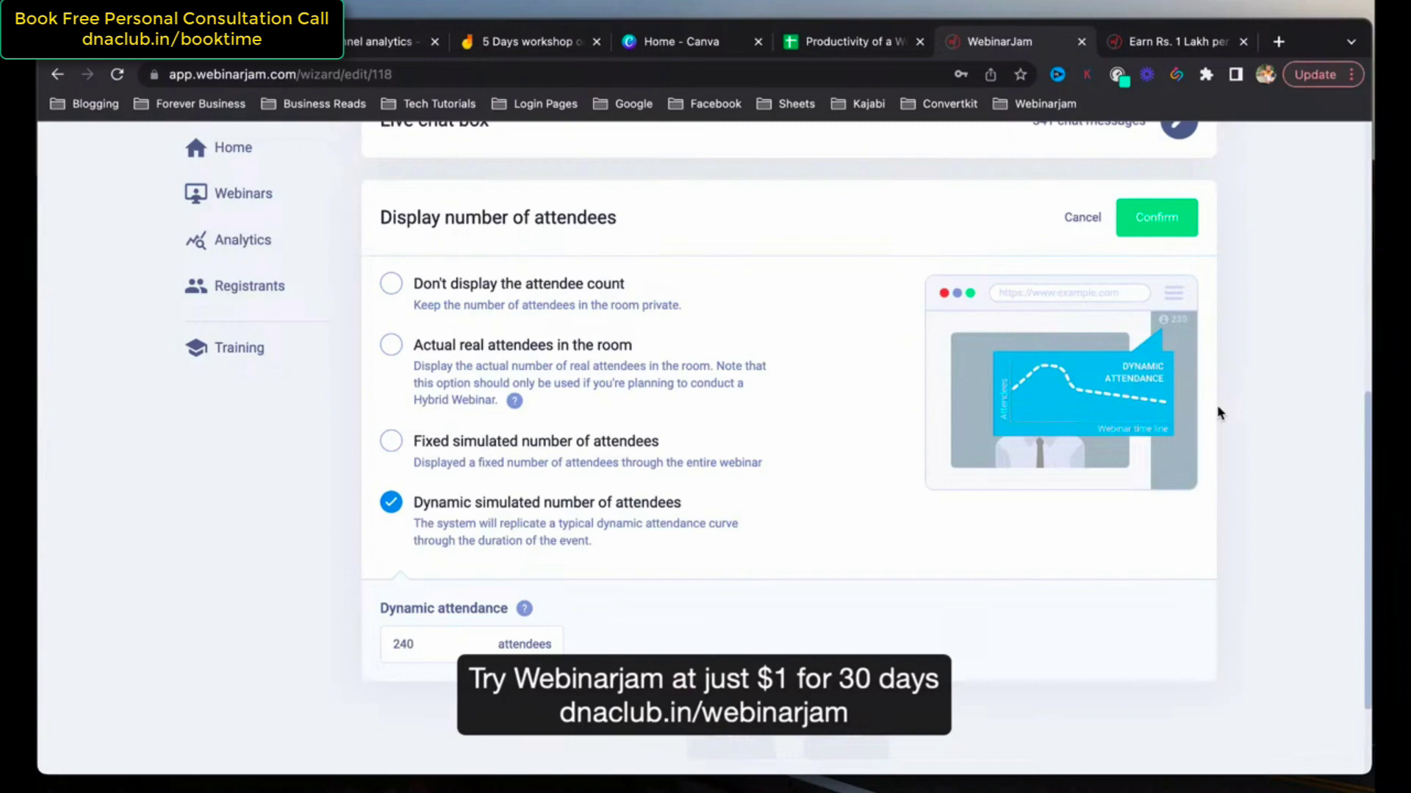
scroll(1216, 404, down, 1)
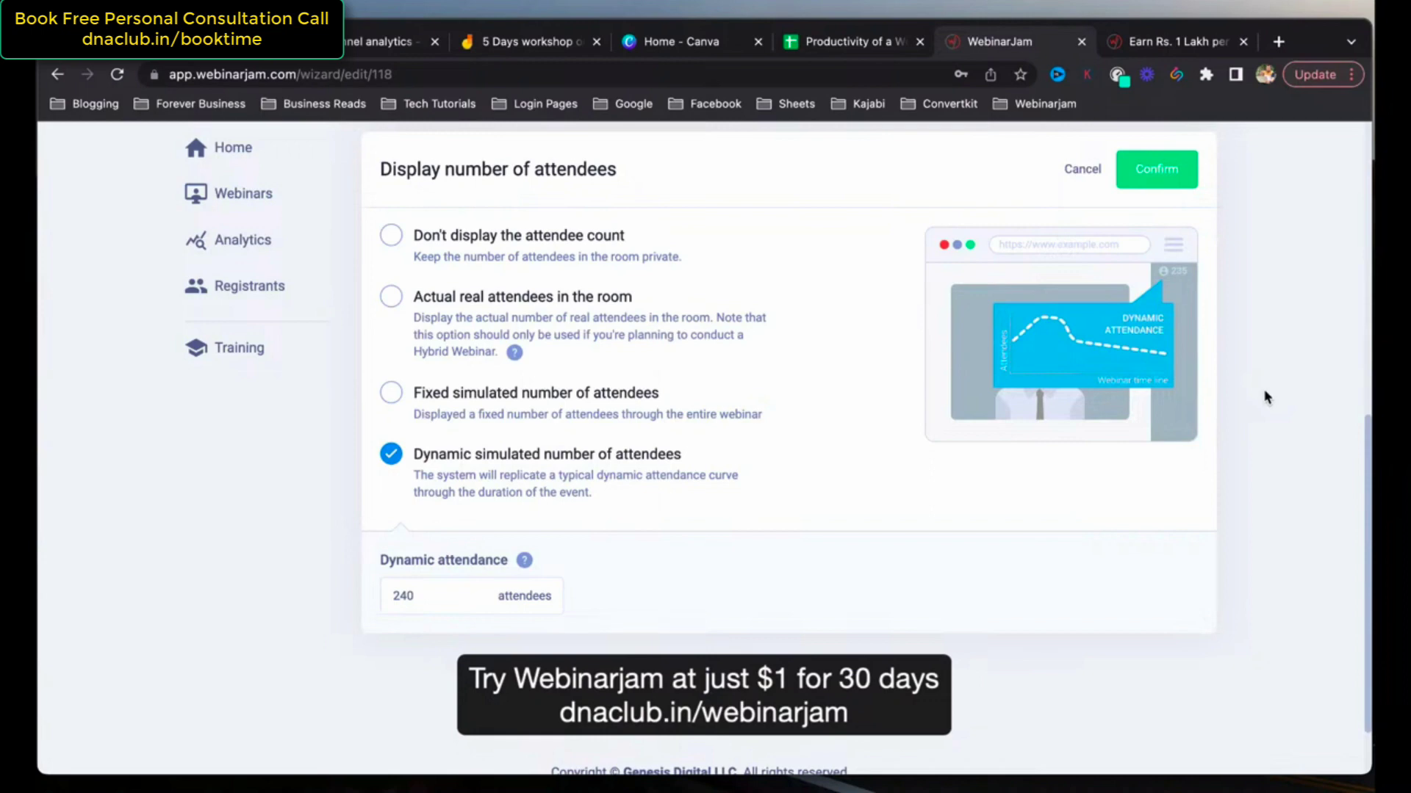
scroll(1265, 397, up, 1)
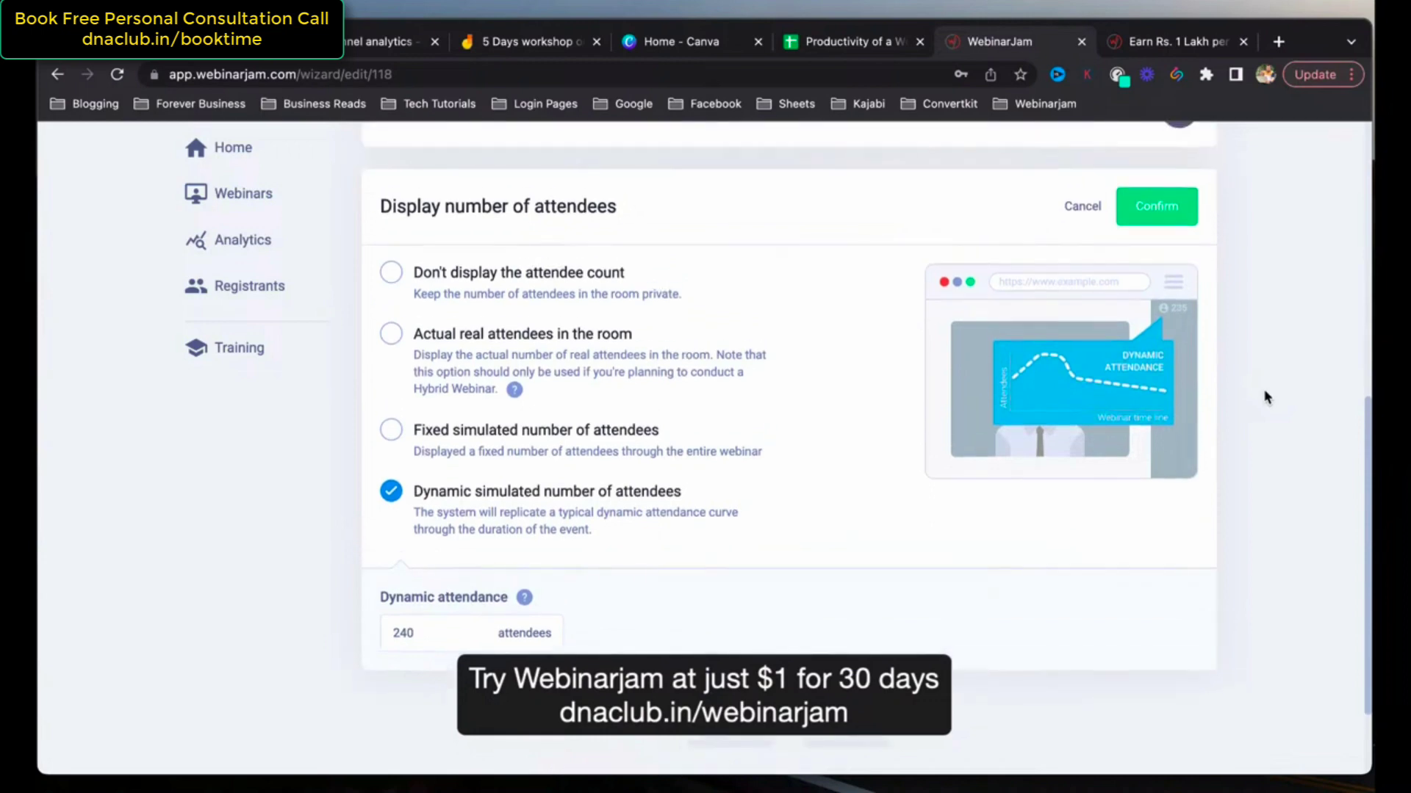
scroll(1265, 397, up, 1)
scroll(1265, 398, up, 1)
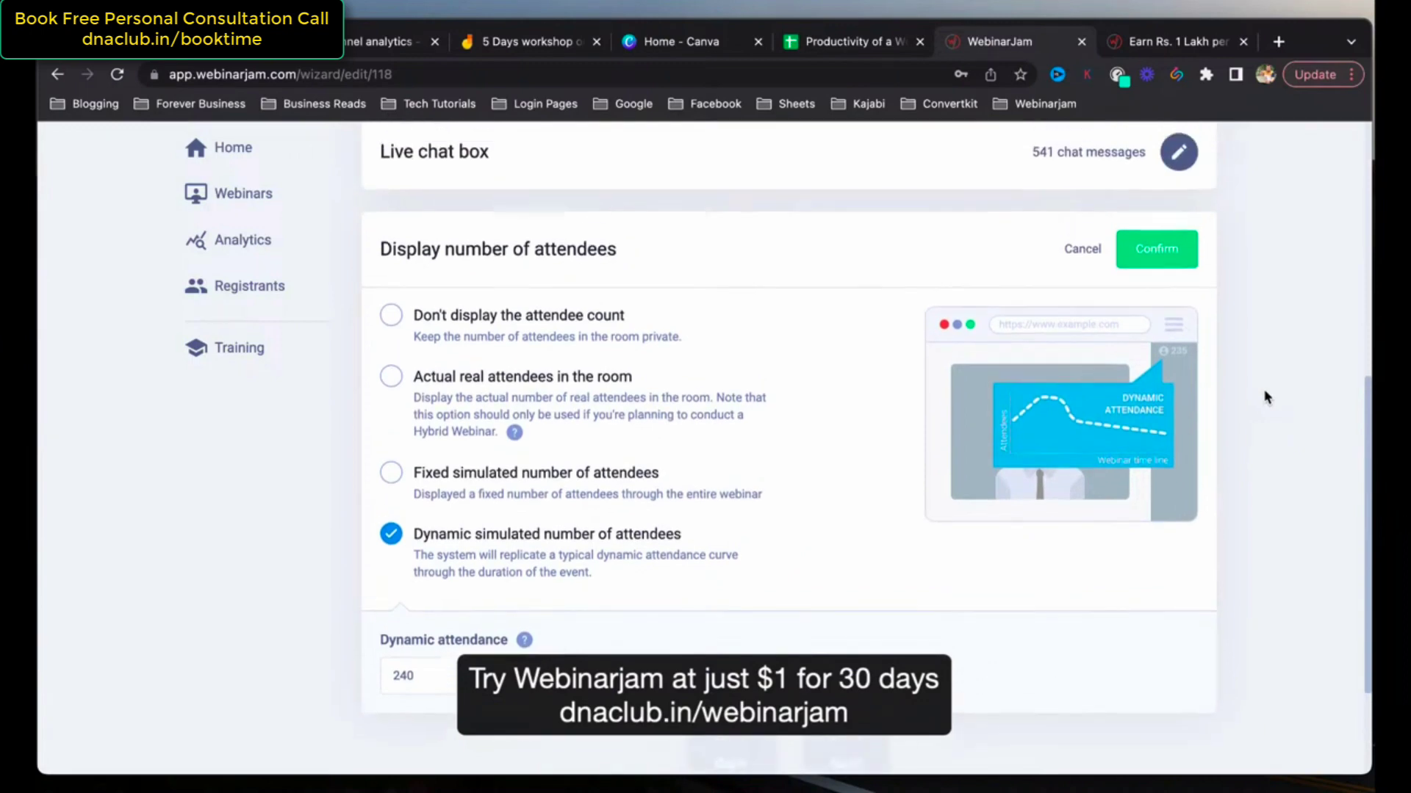
scroll(1265, 397, up, 1)
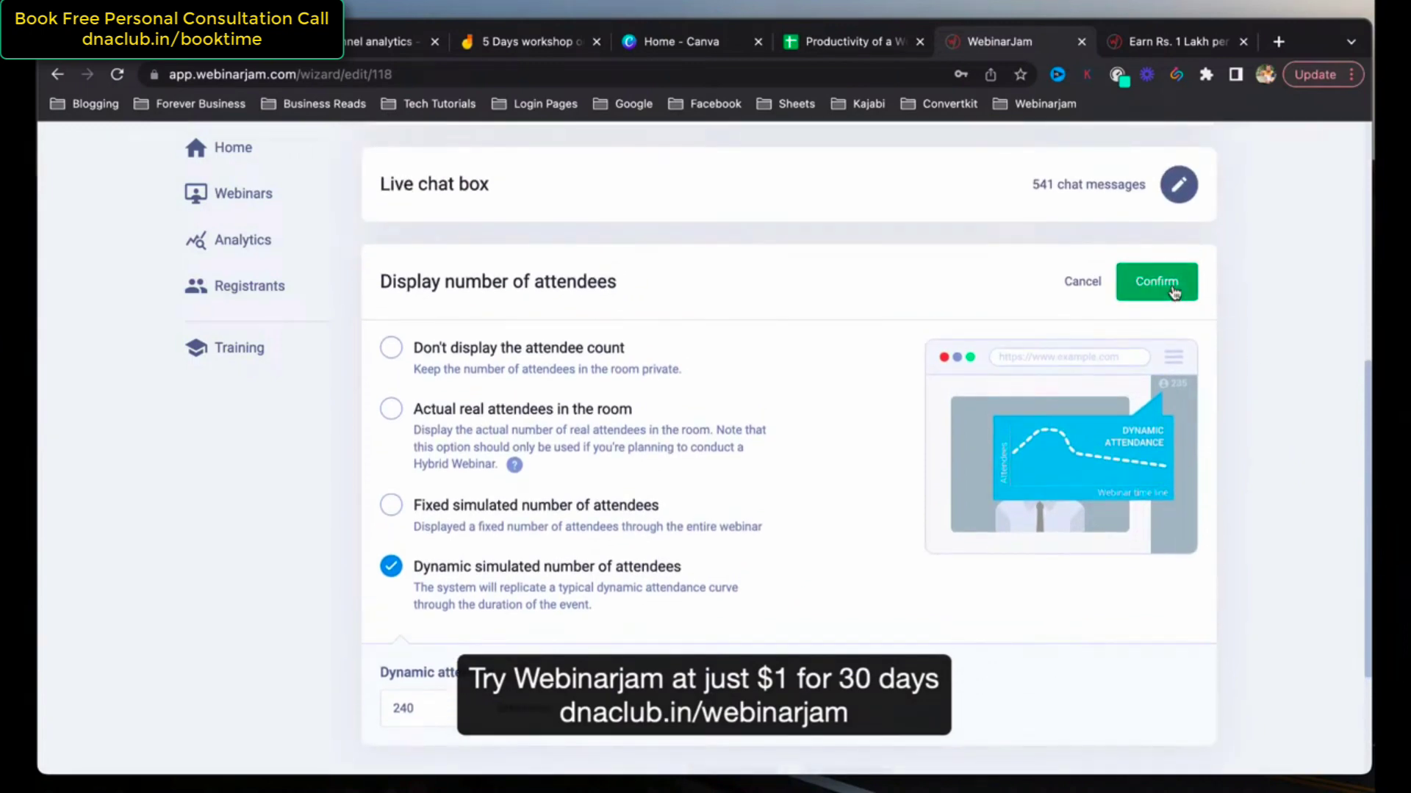
click(1146, 287)
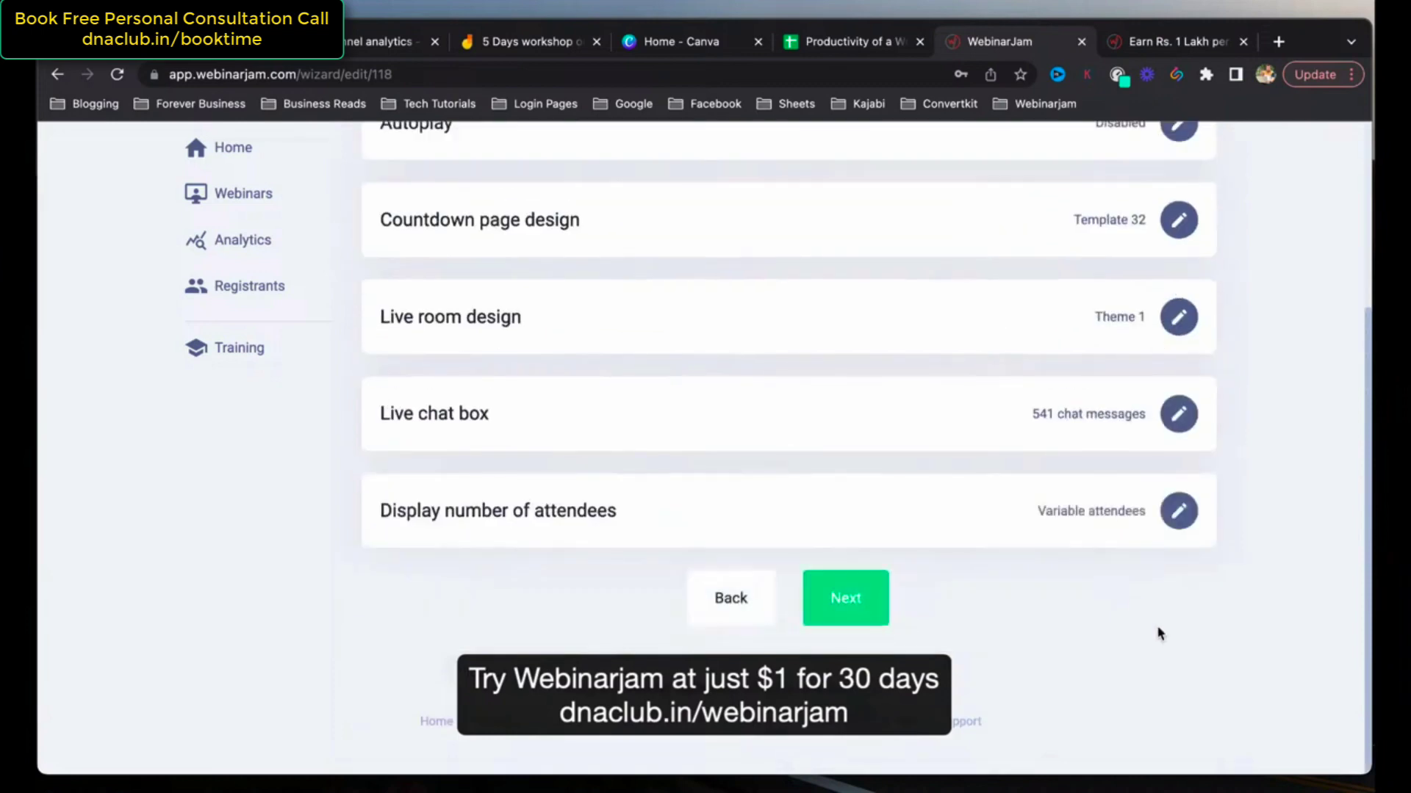
Complete the Live and Replay stages with the replay recording left disabled, and go to the webinars dashboard.
scroll(1234, 576, up, 4)
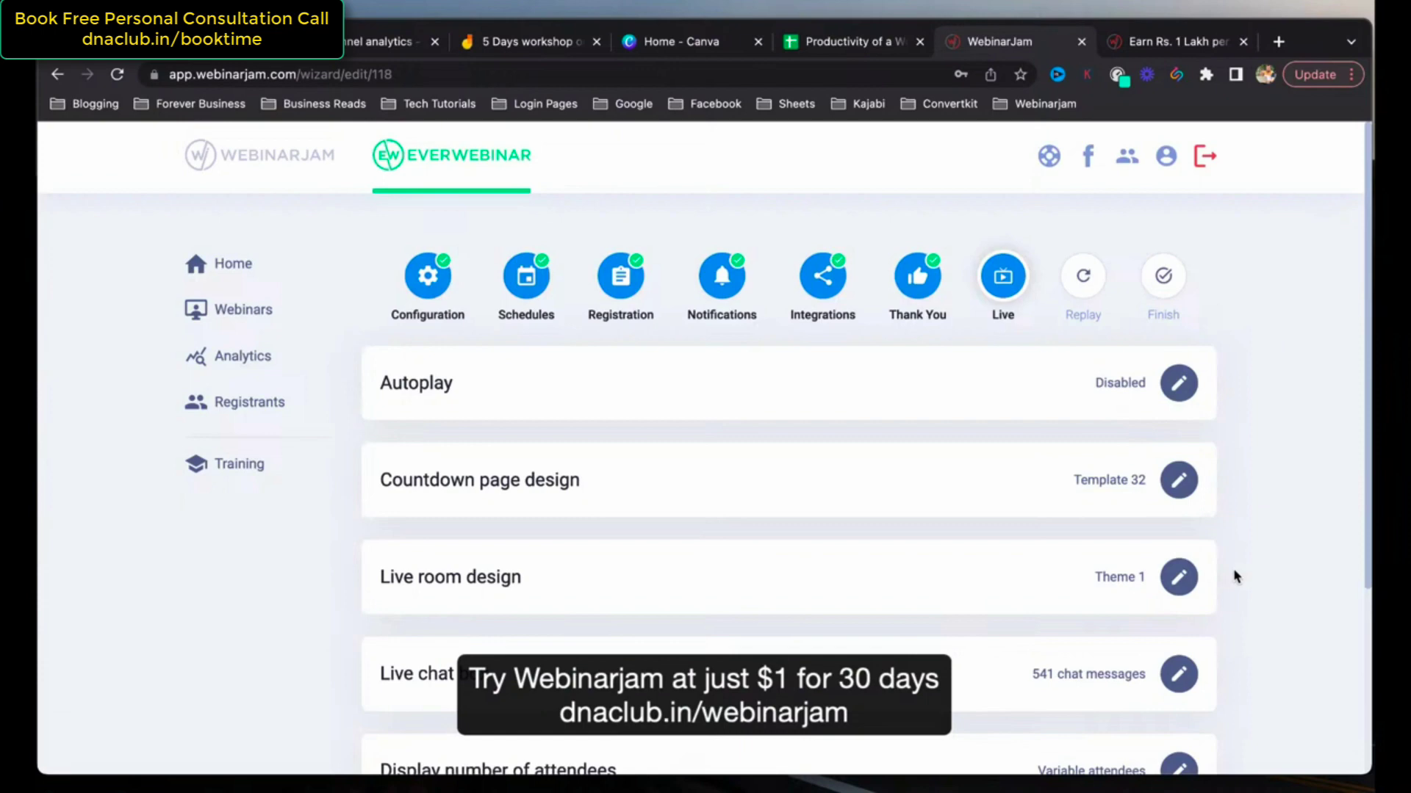
scroll(1234, 576, down, 4)
click(854, 612)
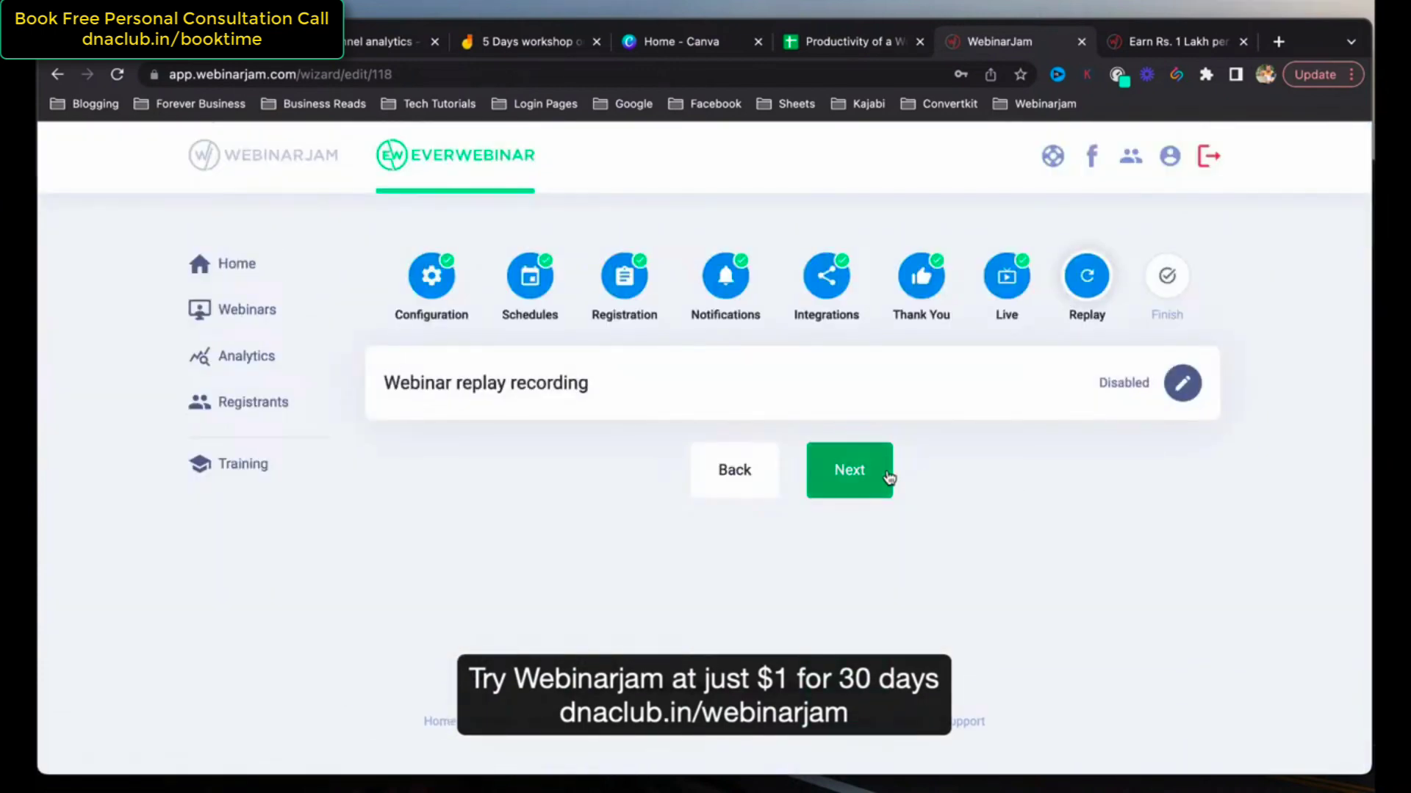
click(888, 476)
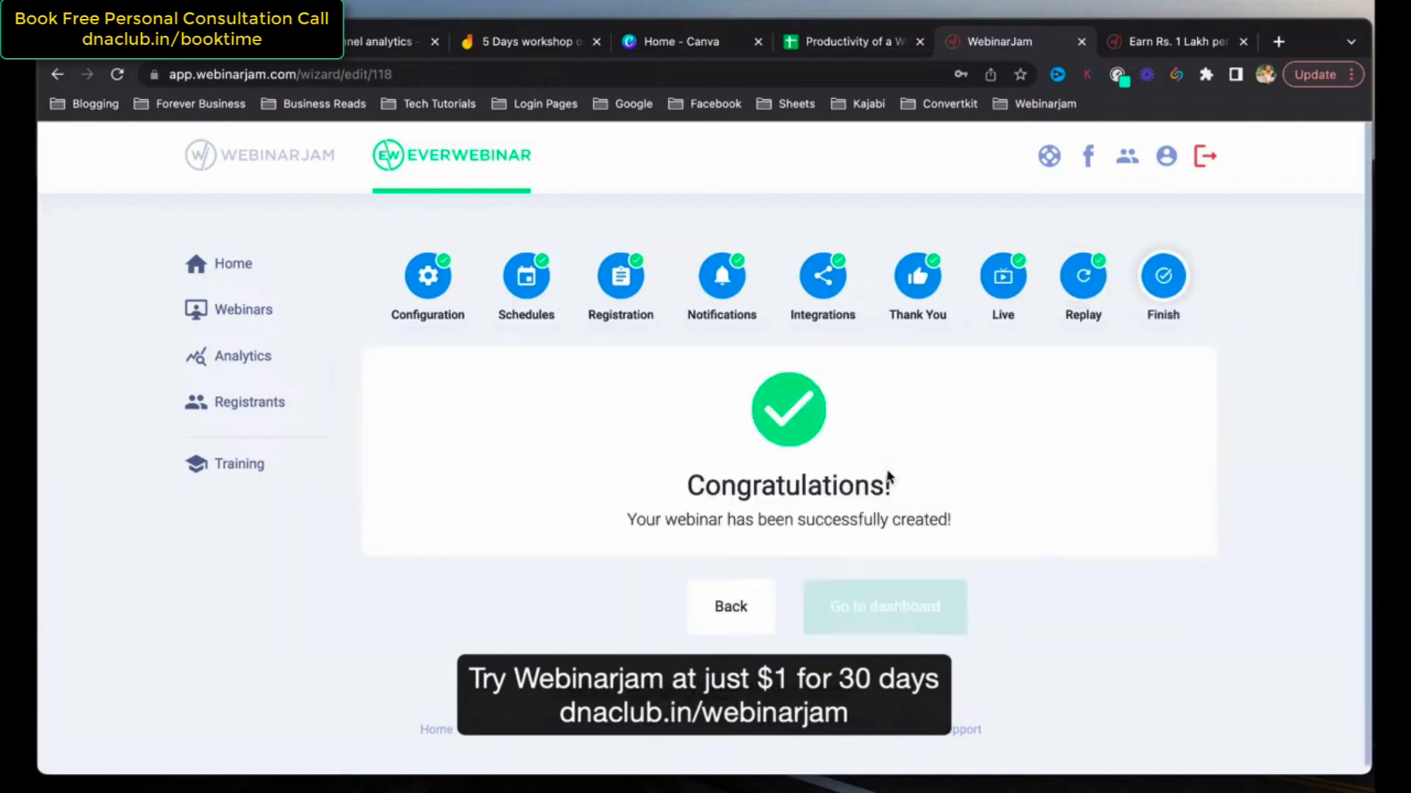
click(844, 614)
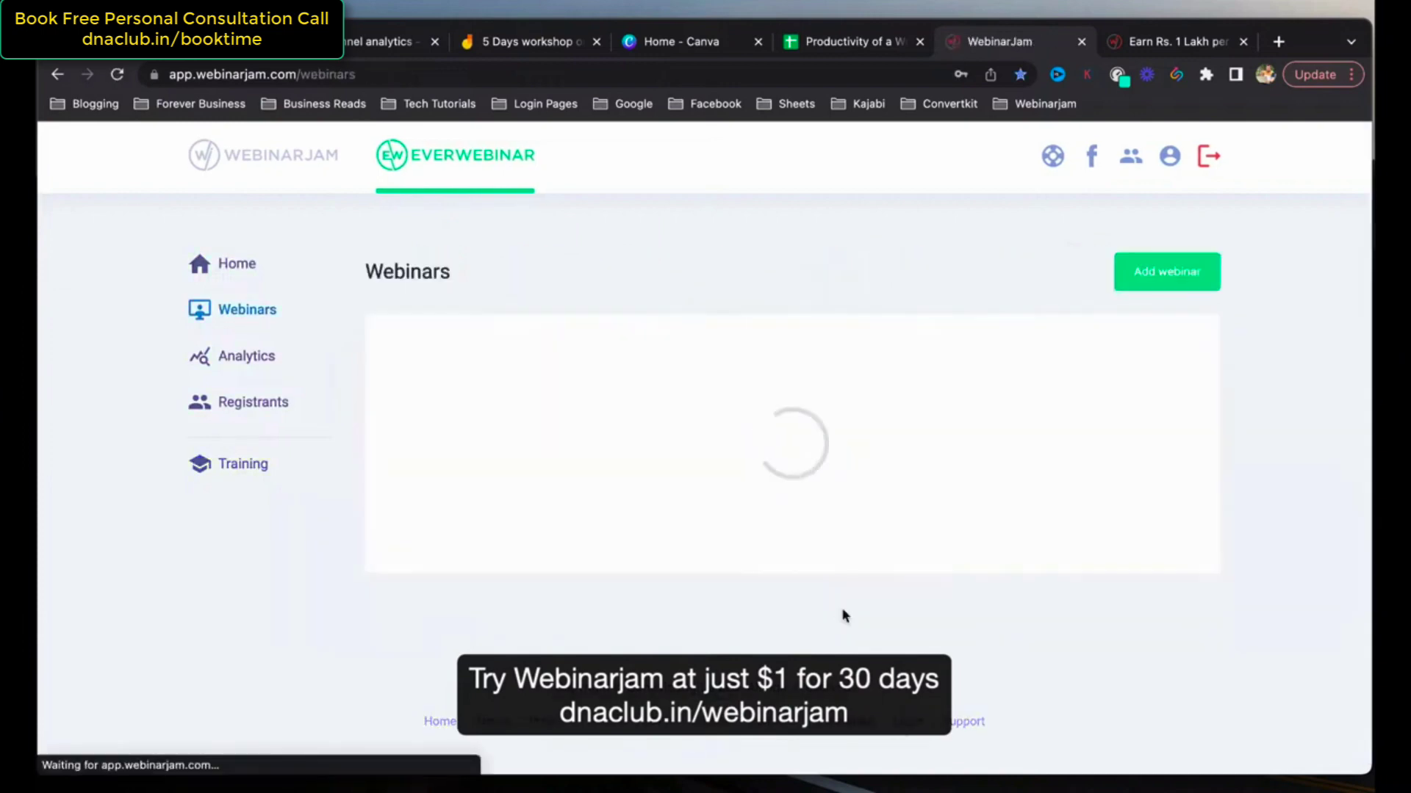
Copy the attendee registration page link of the webinar "3 Secrets to Build MLM Business 100% Online w/o Paid Ads & Tools".
drag(466, 377, 511, 373)
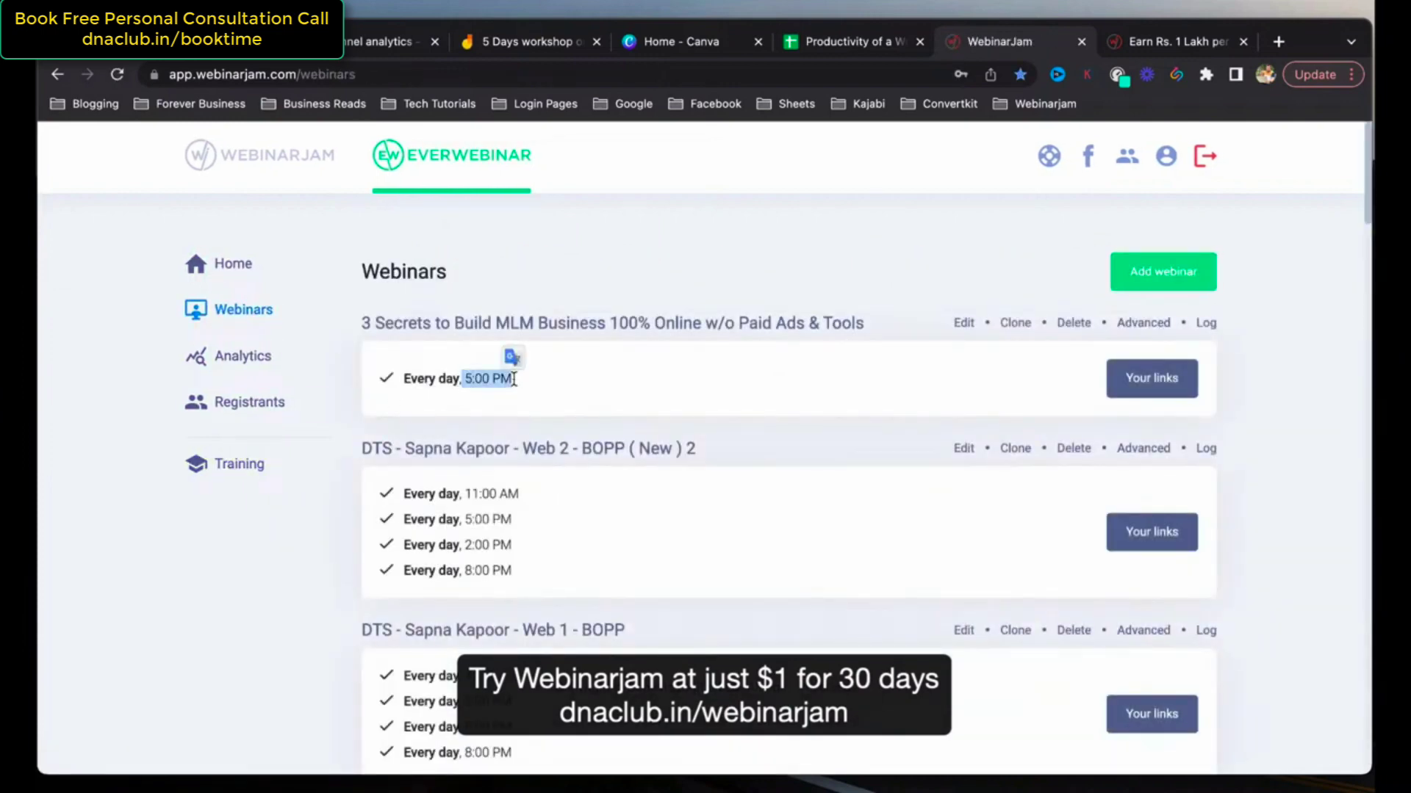
click(1264, 440)
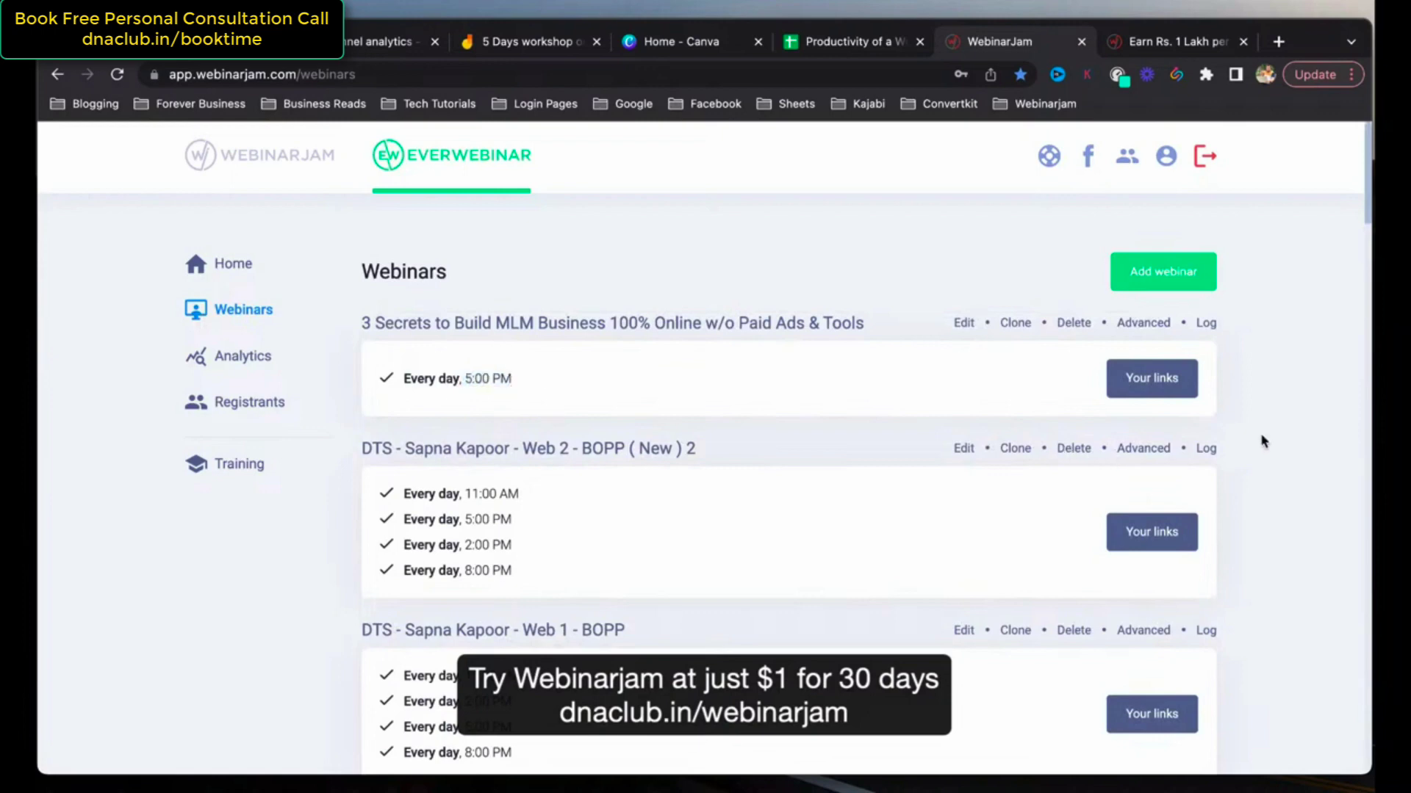
click(1161, 388)
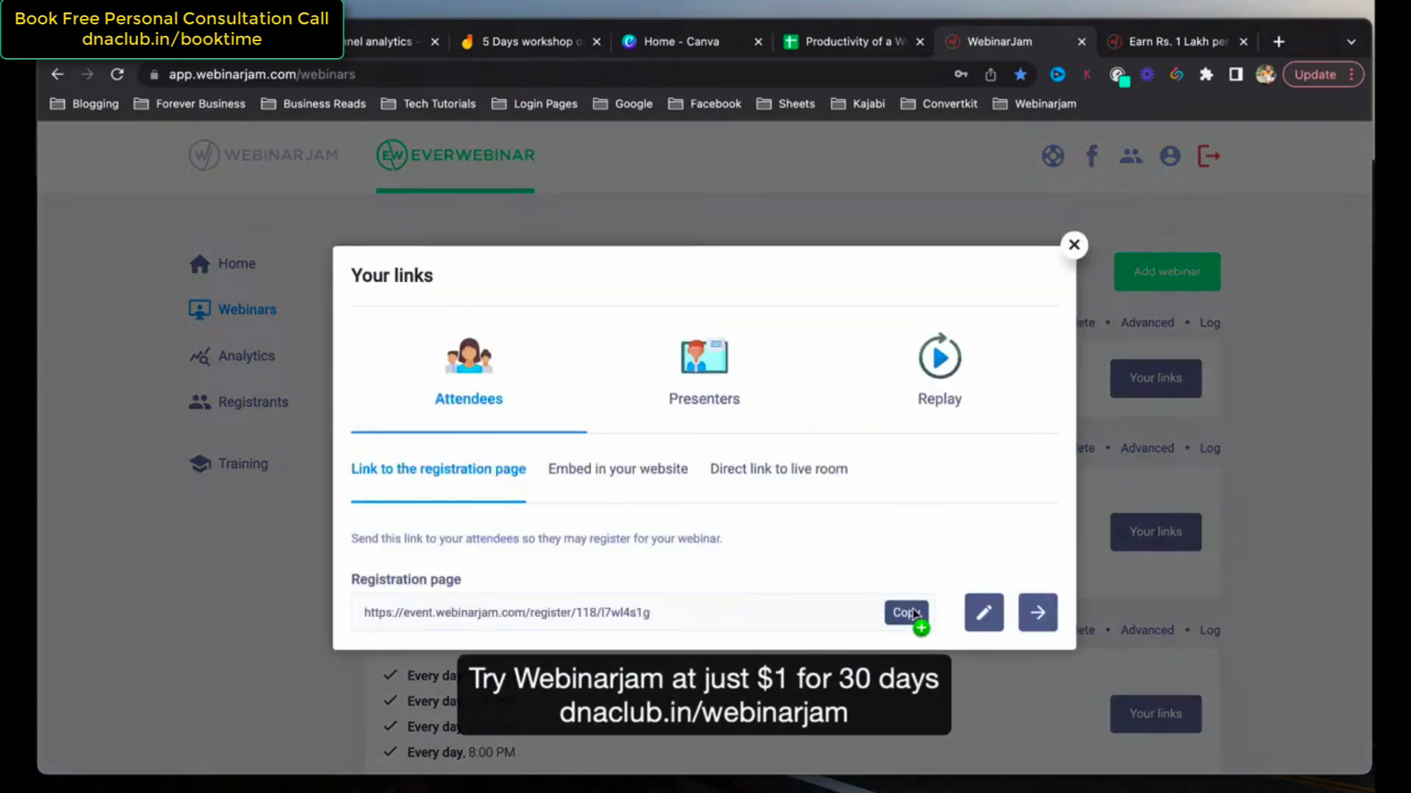
click(907, 614)
click(1073, 247)
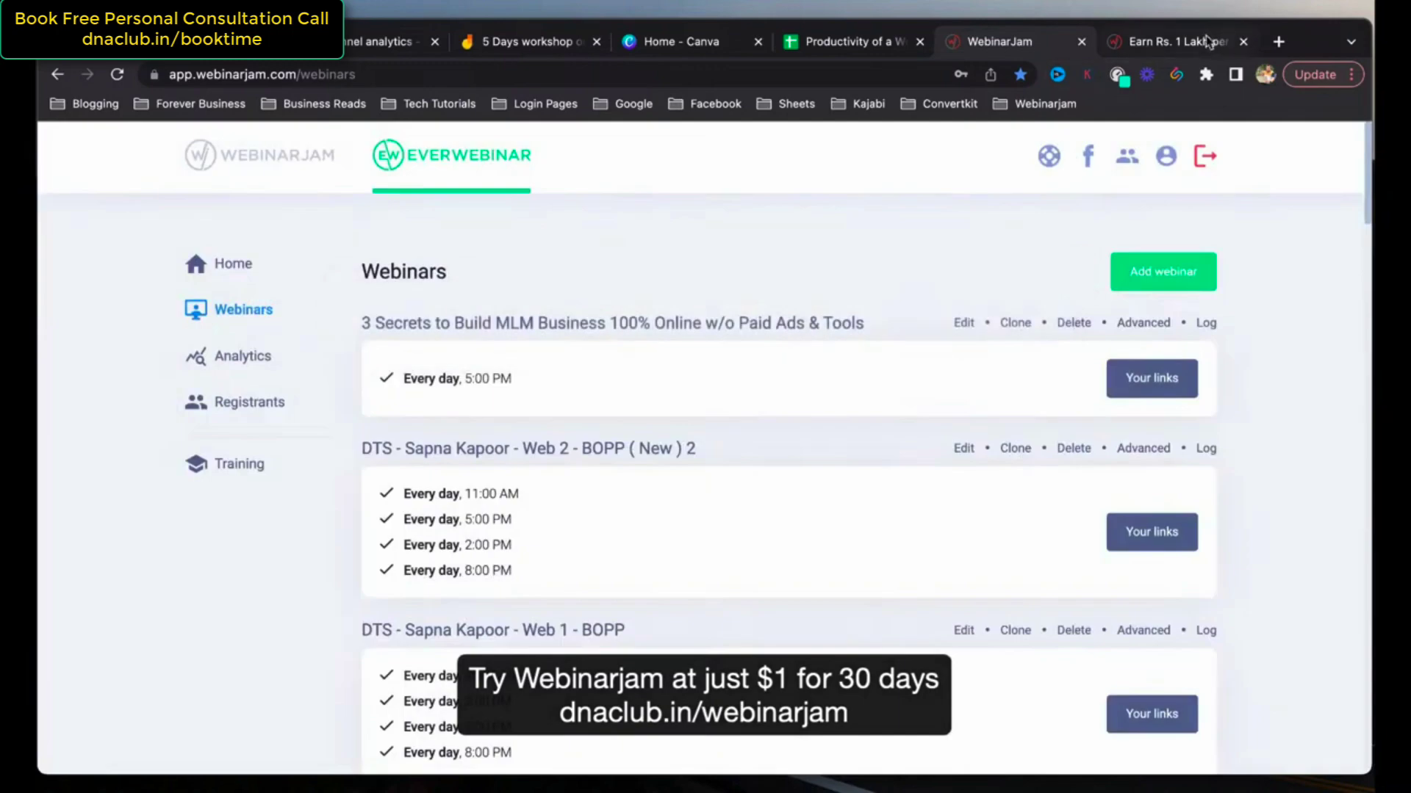
Close the "Earn Rs. 1 Lakh" webinar page and open the copied registration link in a new browser tab.
click(1183, 41)
click(1241, 42)
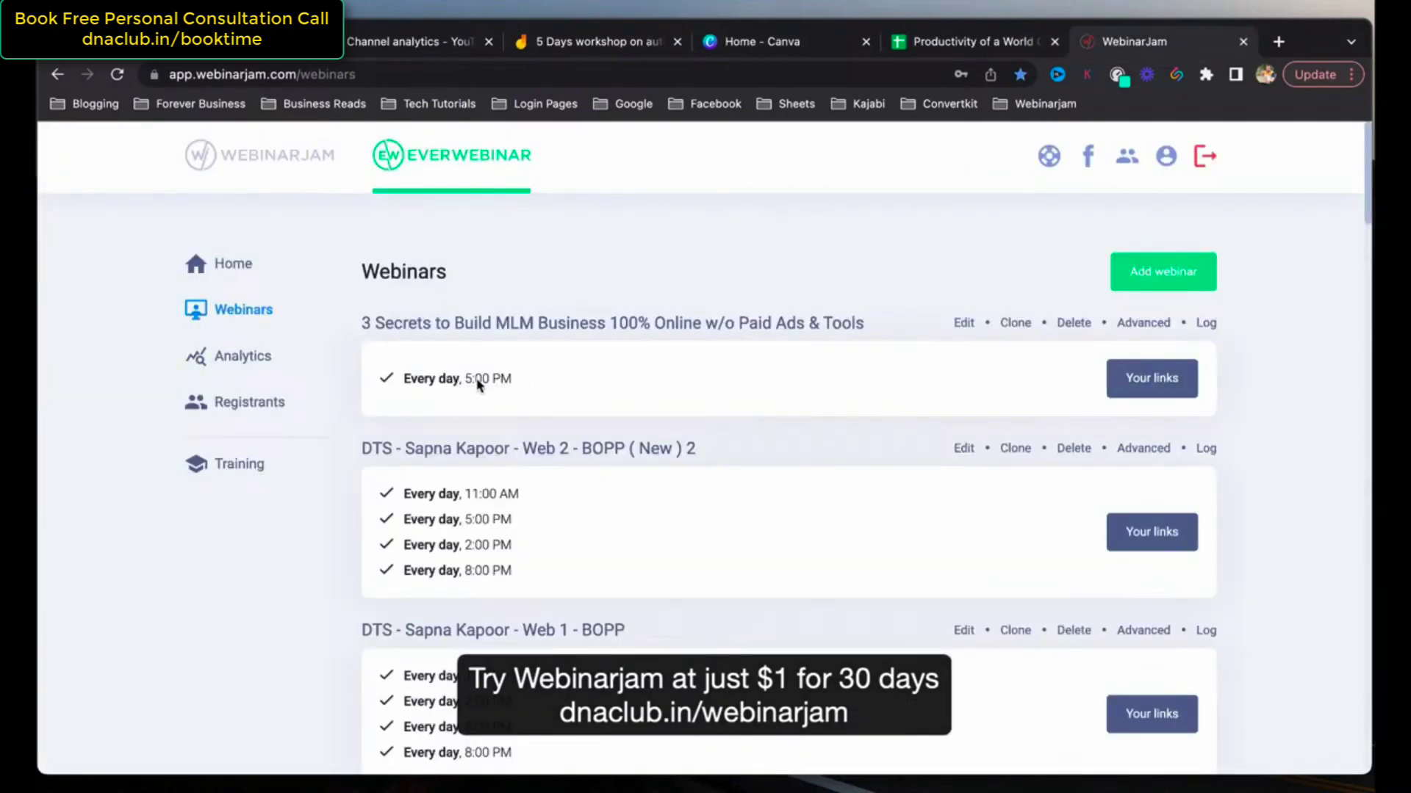
drag(471, 379, 535, 379)
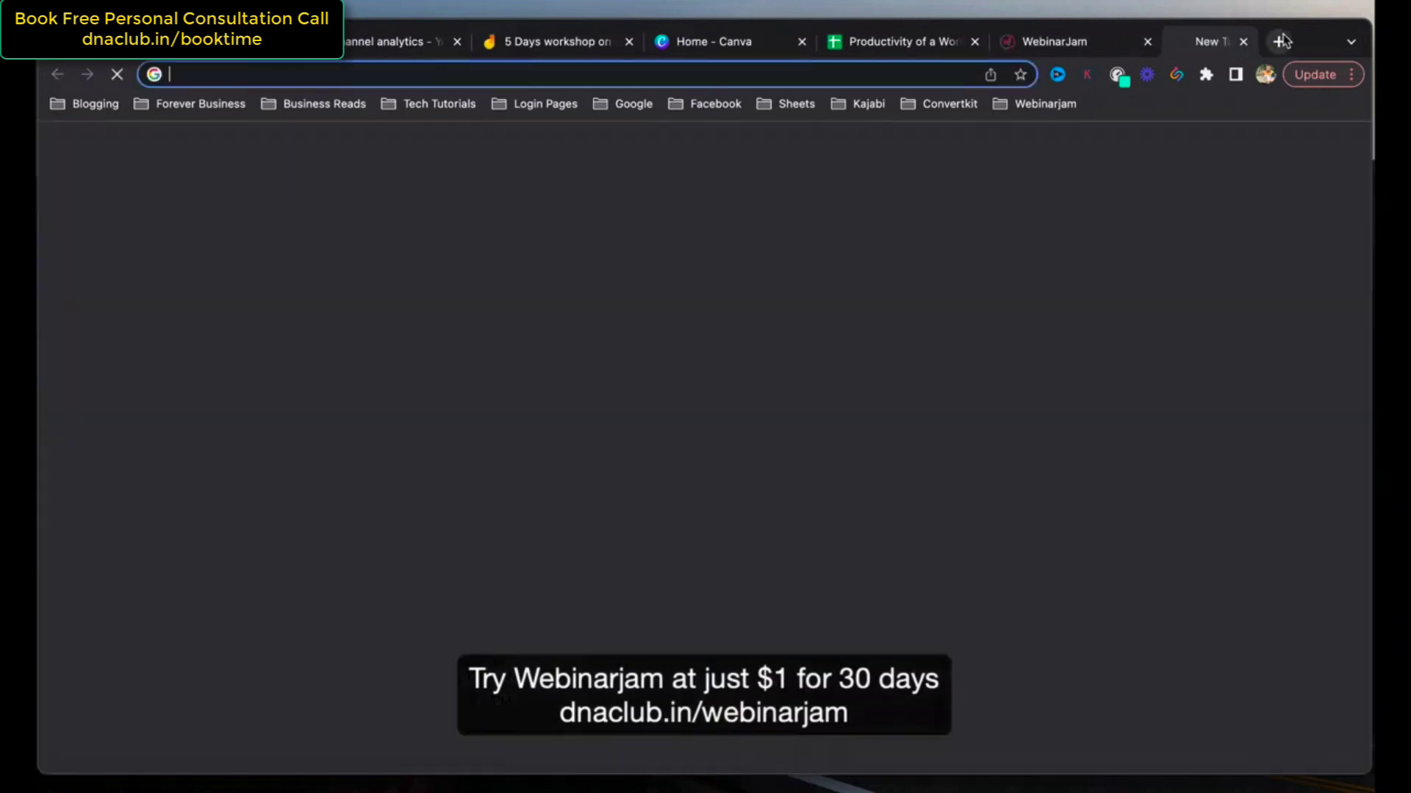
click(1279, 42)
key(super+v)
key(Return)
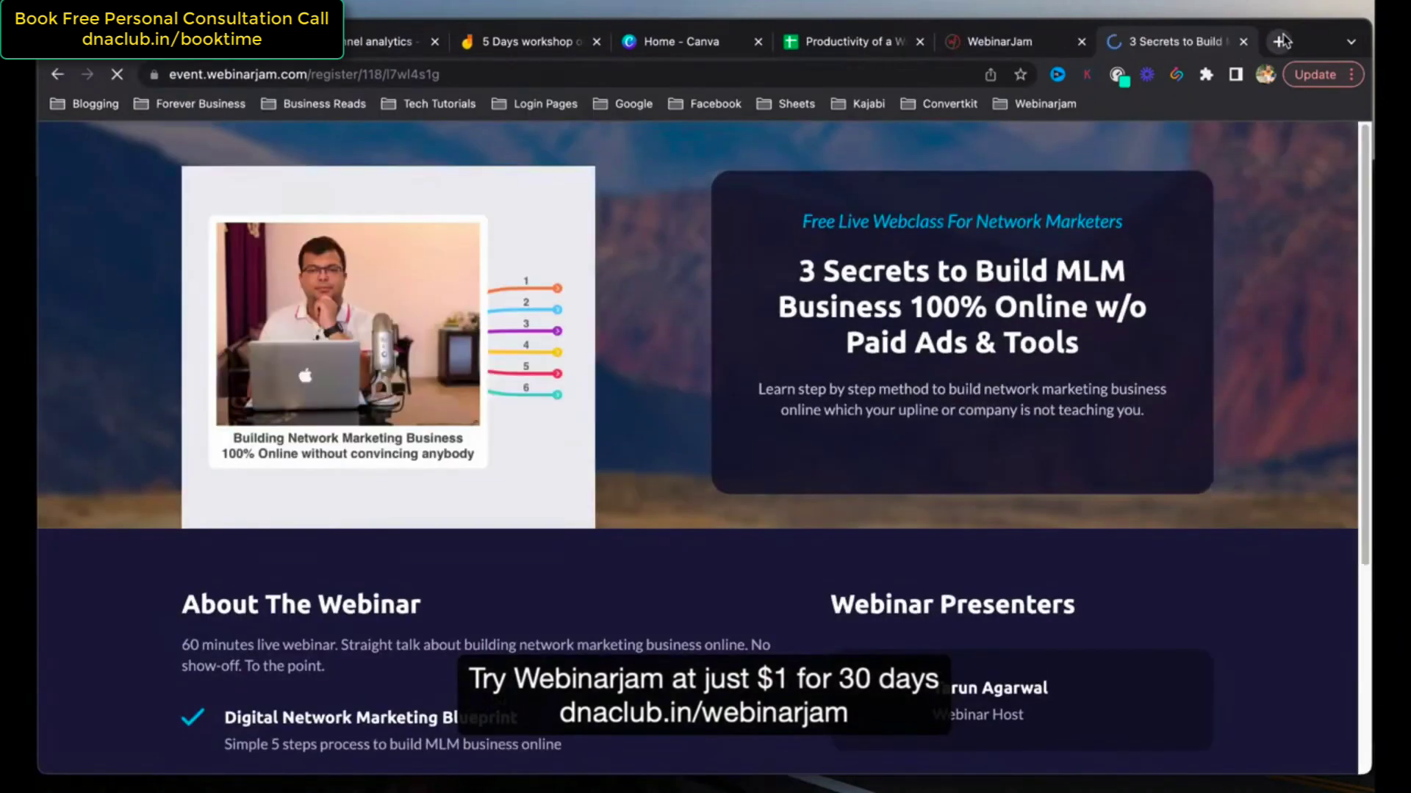
Examine the registration page's session date and time, countdown and webinar description.
scroll(803, 355, down, 3)
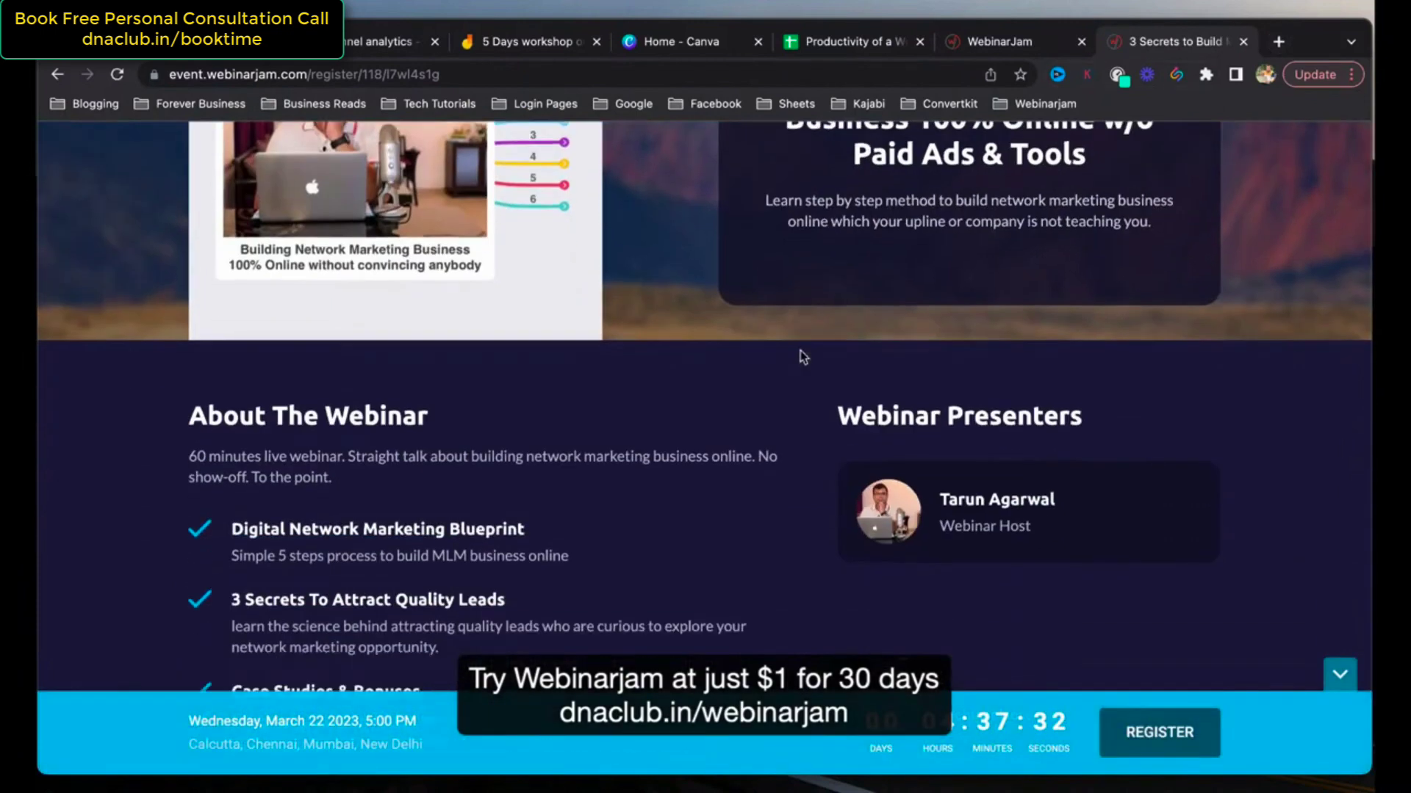
drag(362, 723, 416, 726)
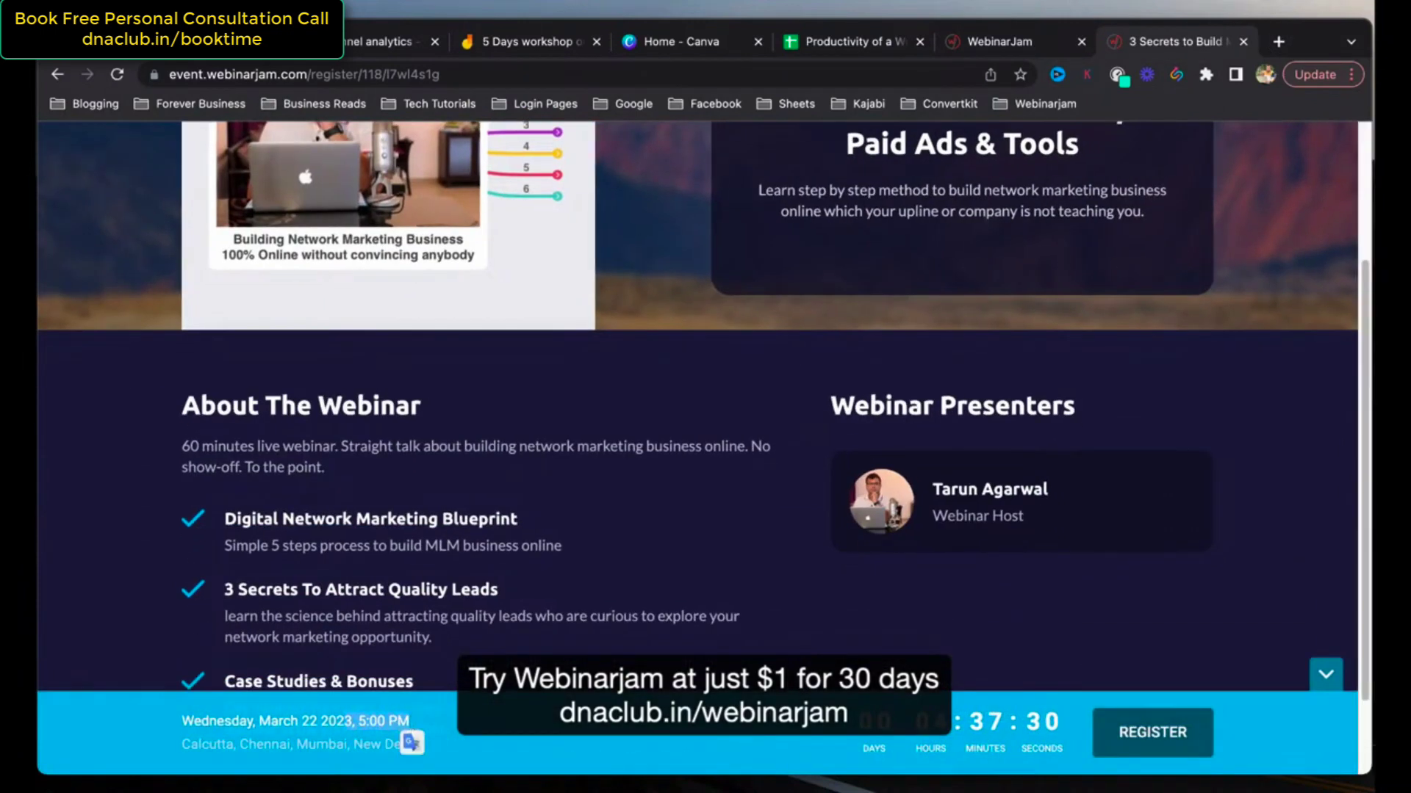
click(409, 725)
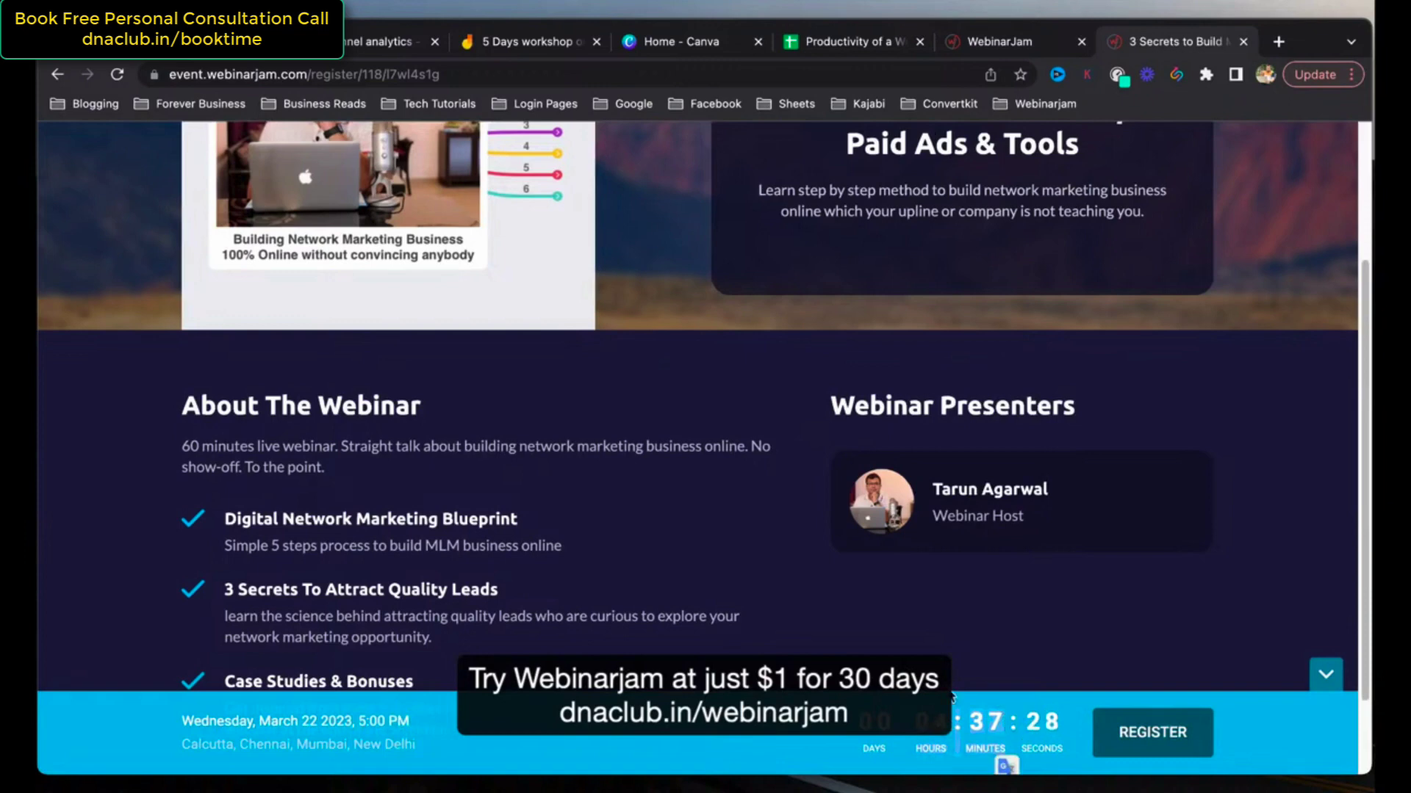
scroll(749, 595, down, 1)
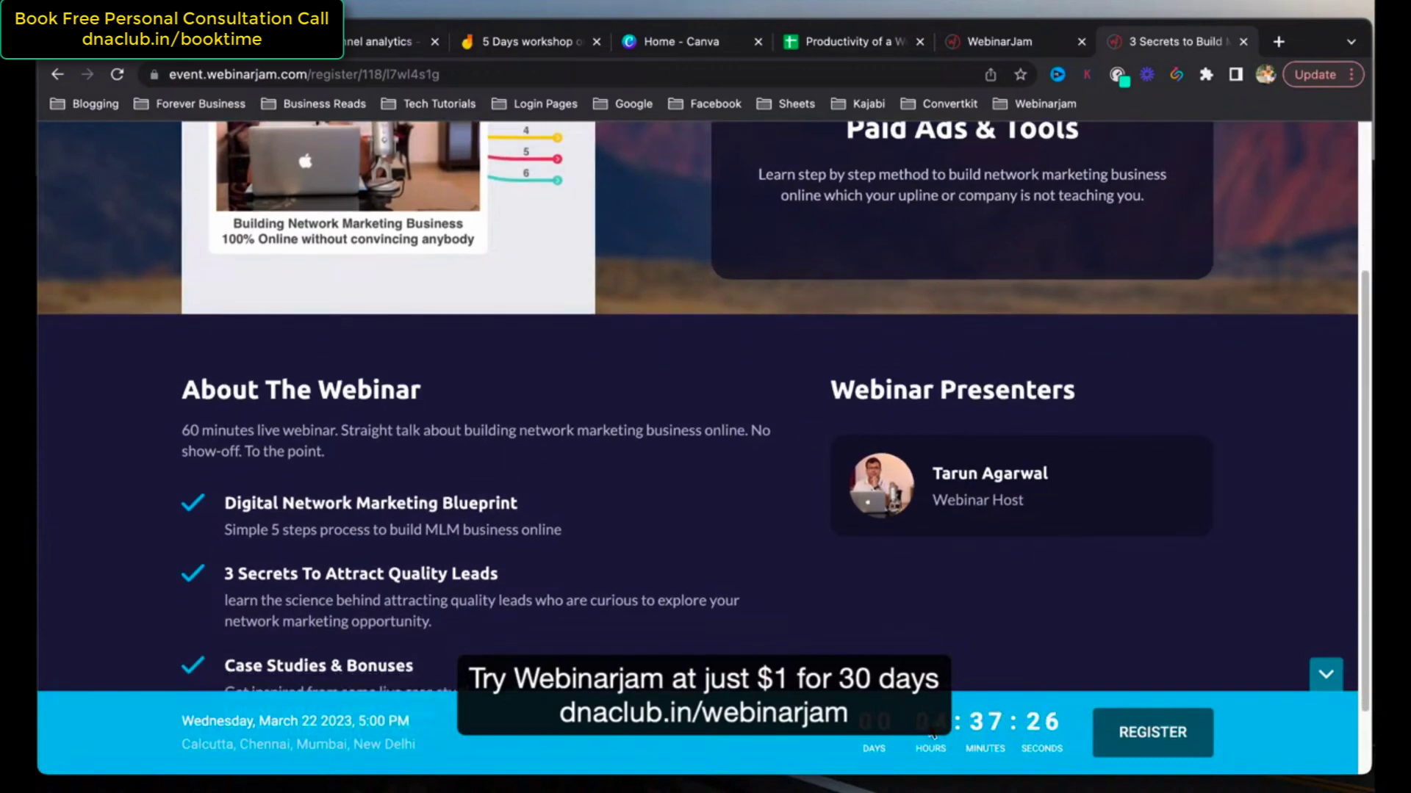
scroll(800, 623, down, 3)
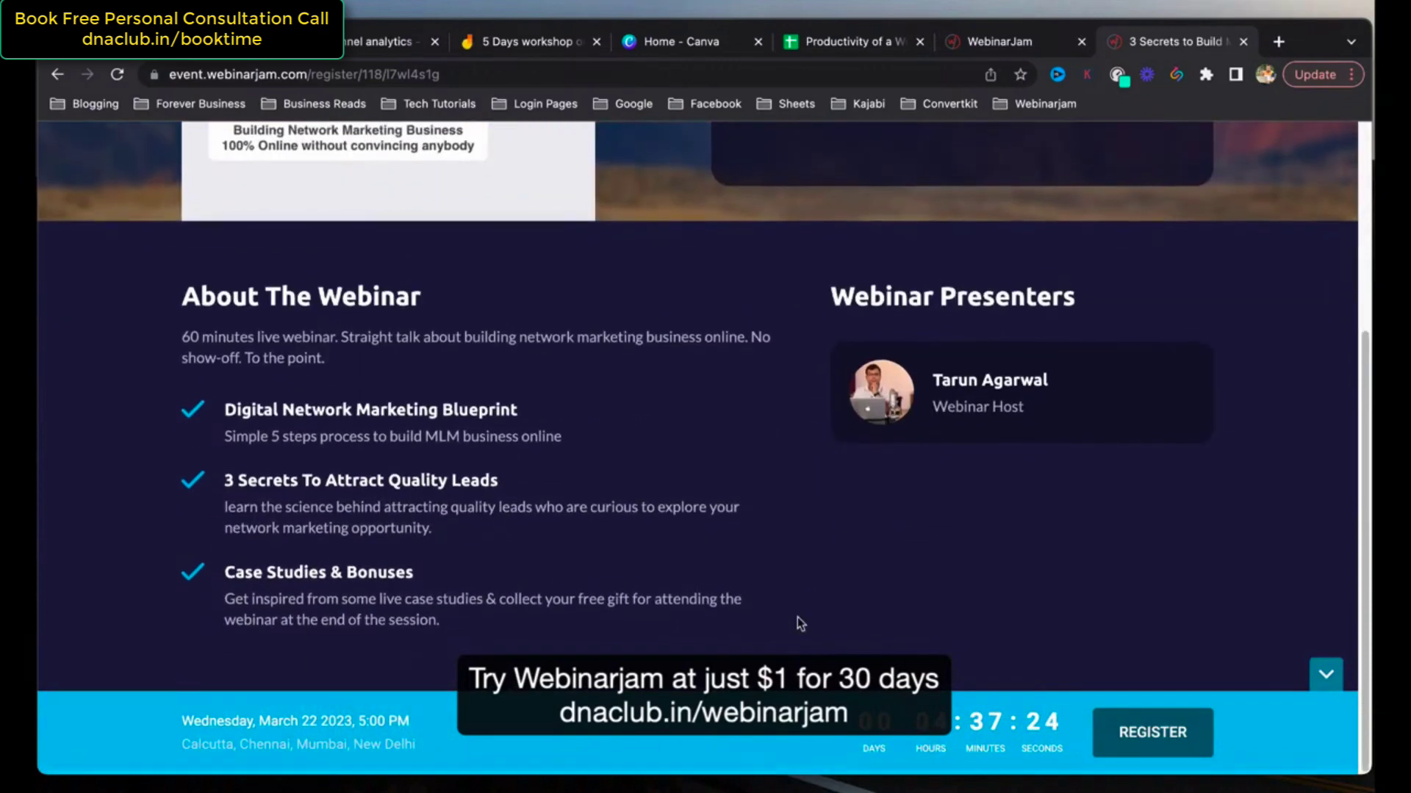
Open the registration form, look over its schedule, time zone and attendee detail fields, and close it without registering.
click(1161, 731)
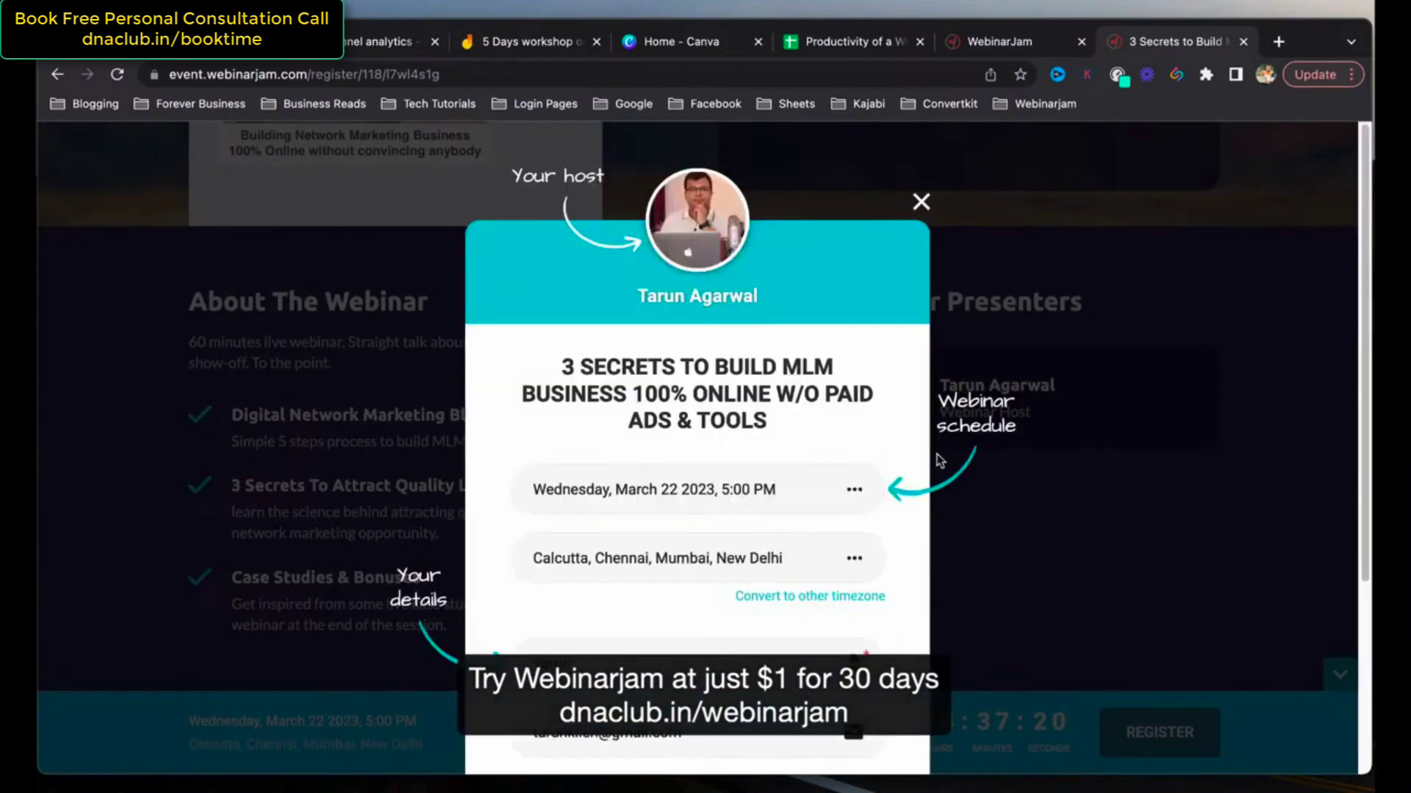
scroll(771, 441, down, 3)
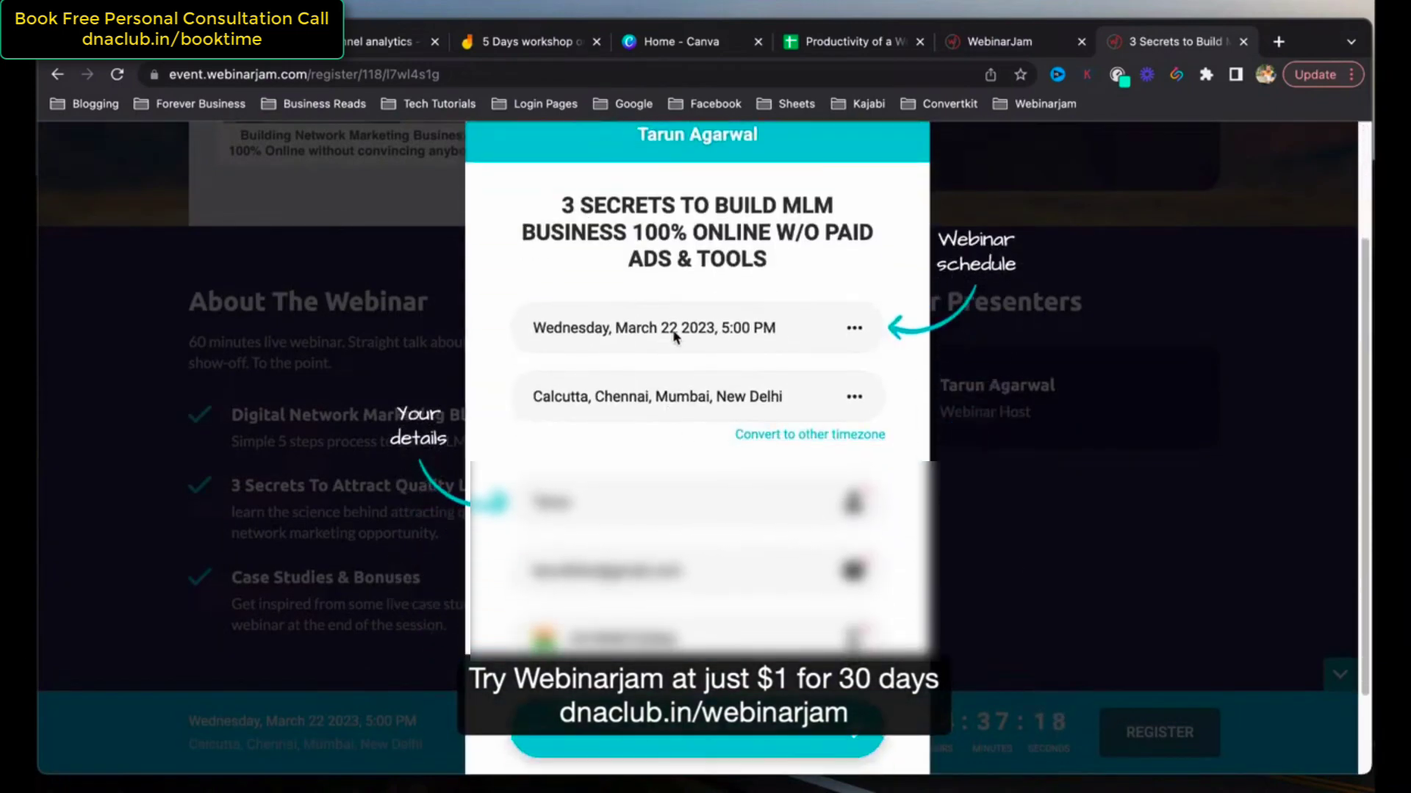
scroll(687, 485, up, 3)
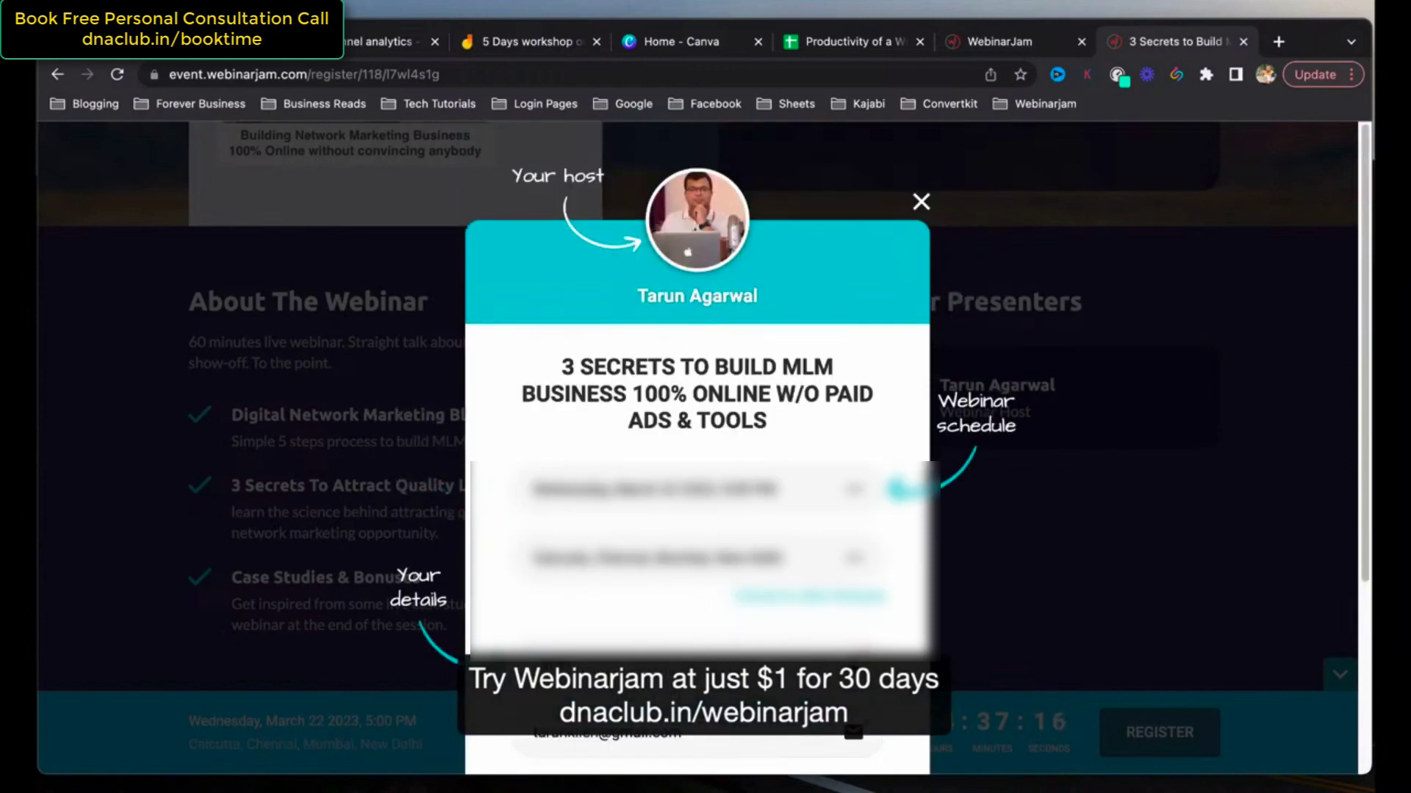
click(922, 203)
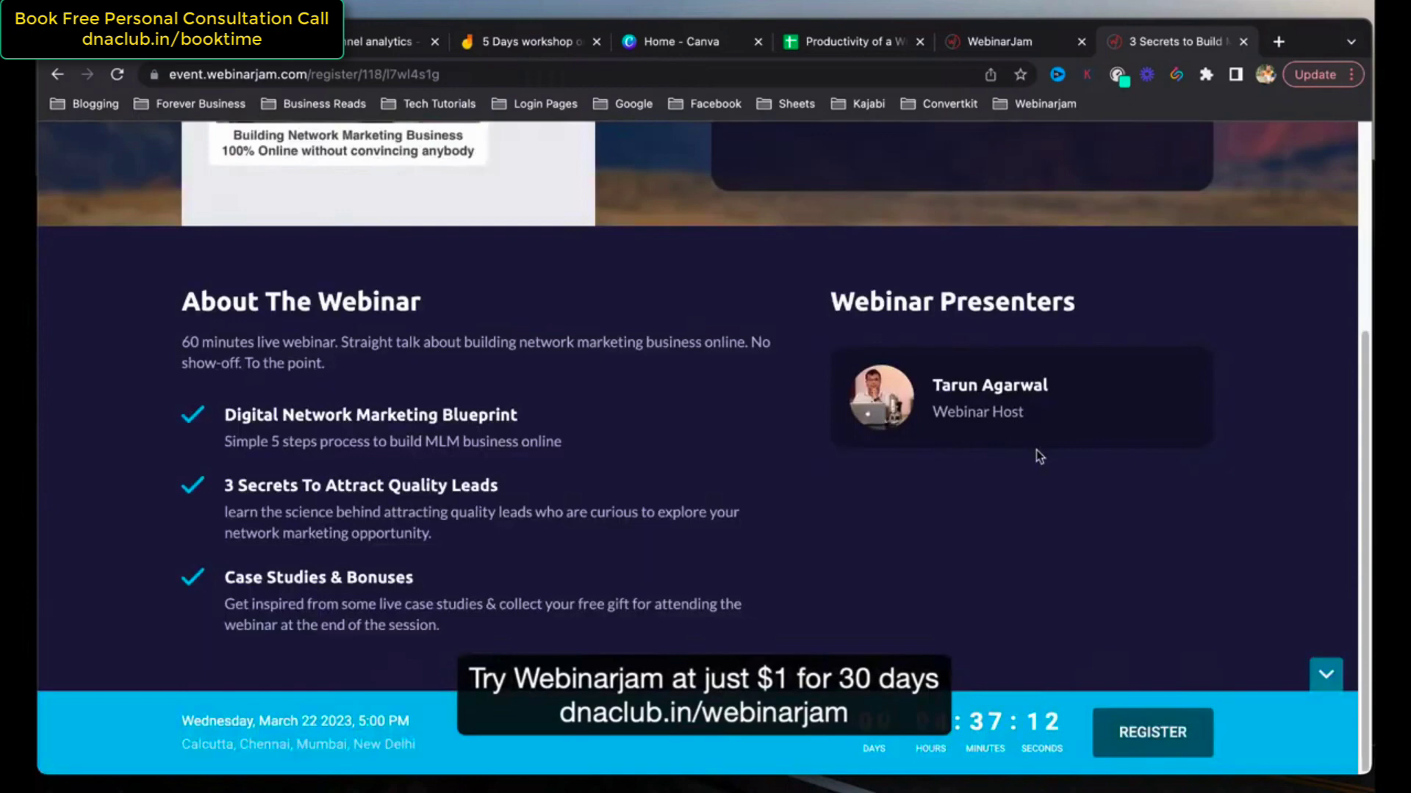
Close the registration page and return to the EverWebinar webinars list.
scroll(1036, 450, up, 5)
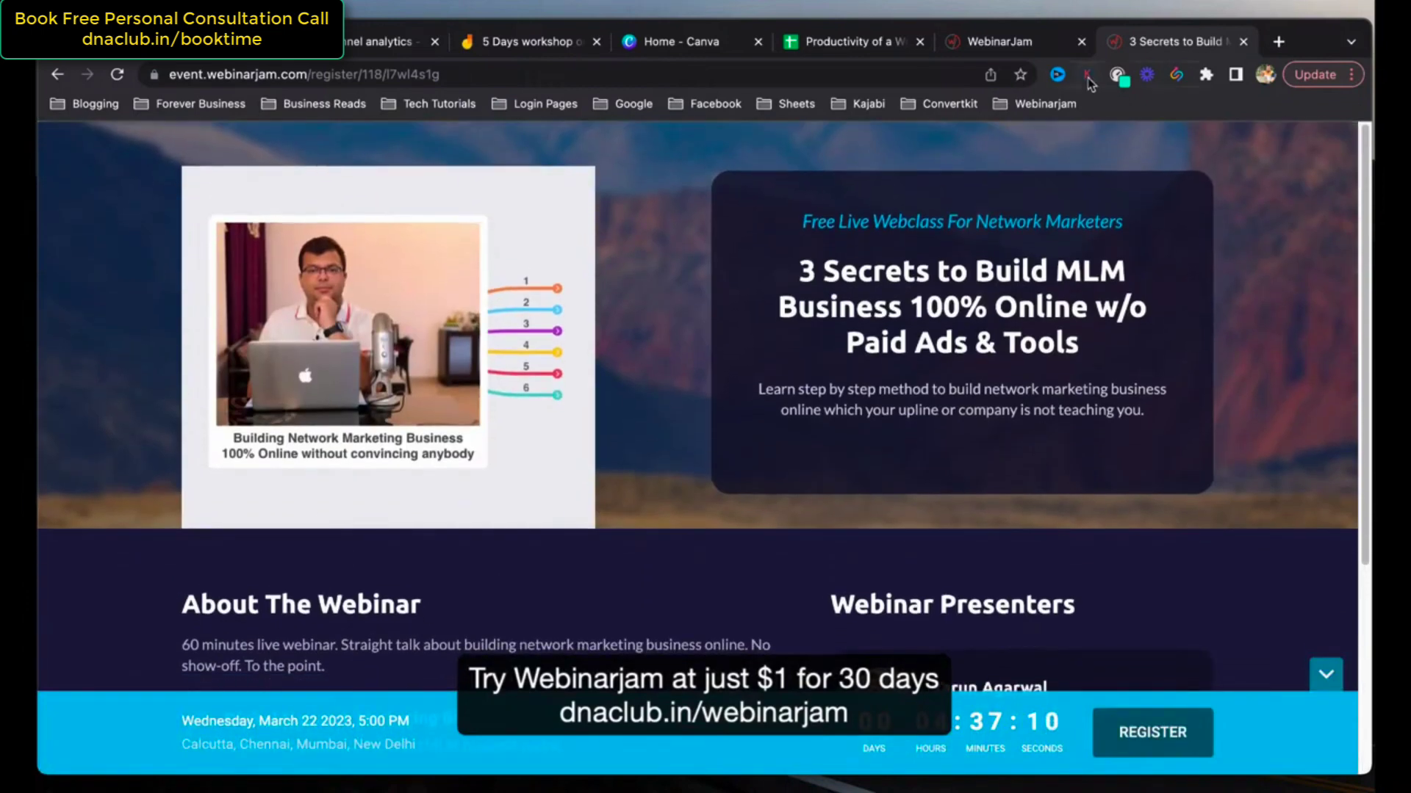
click(1243, 42)
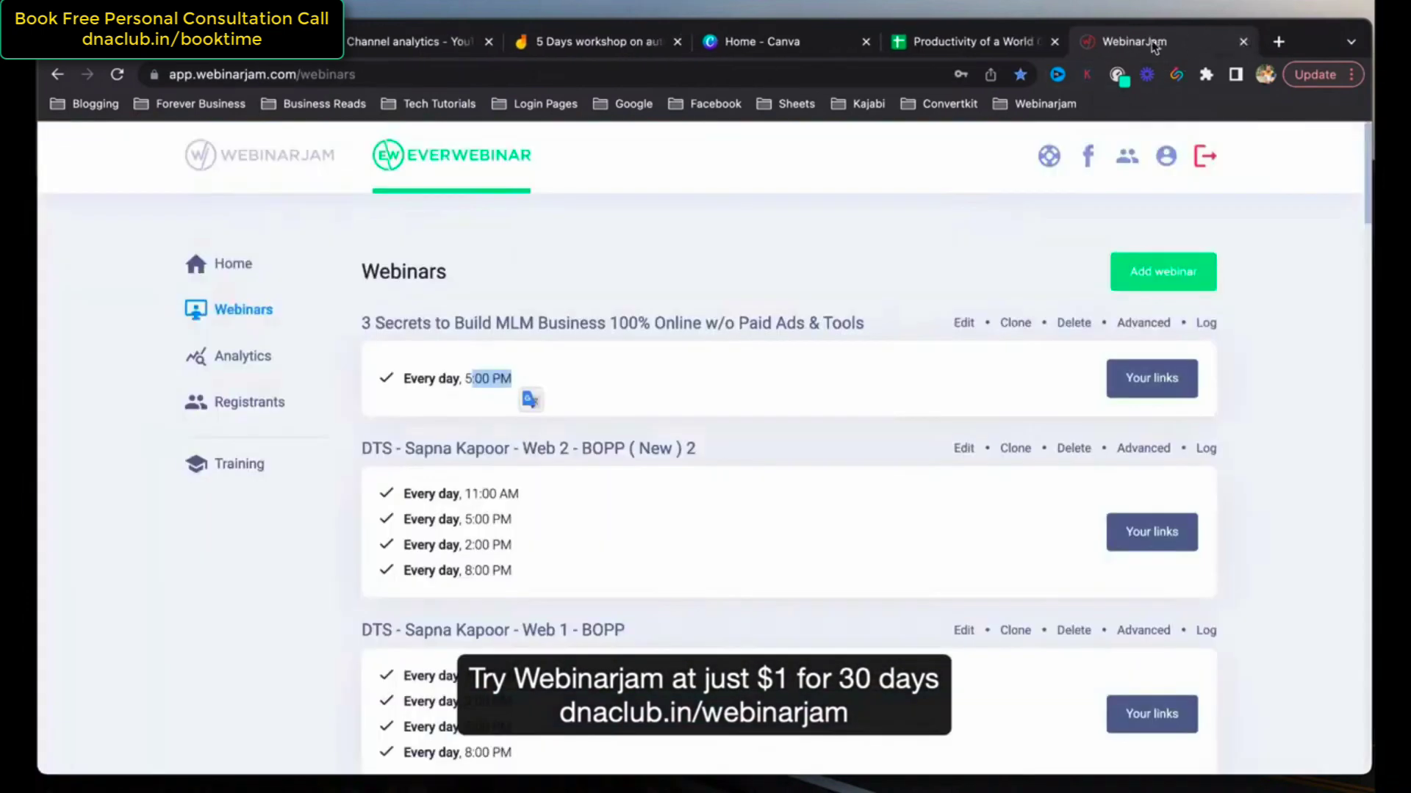
click(1279, 440)
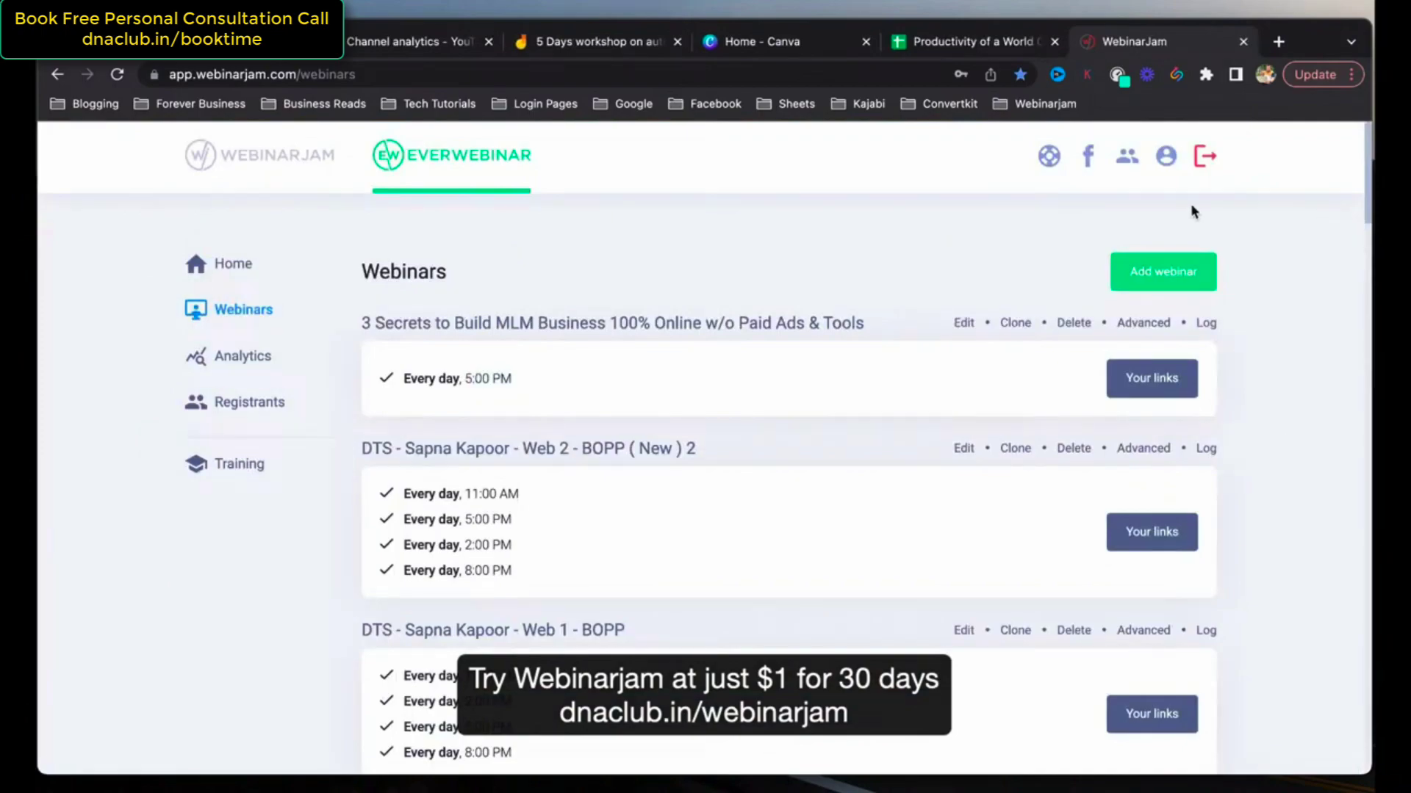